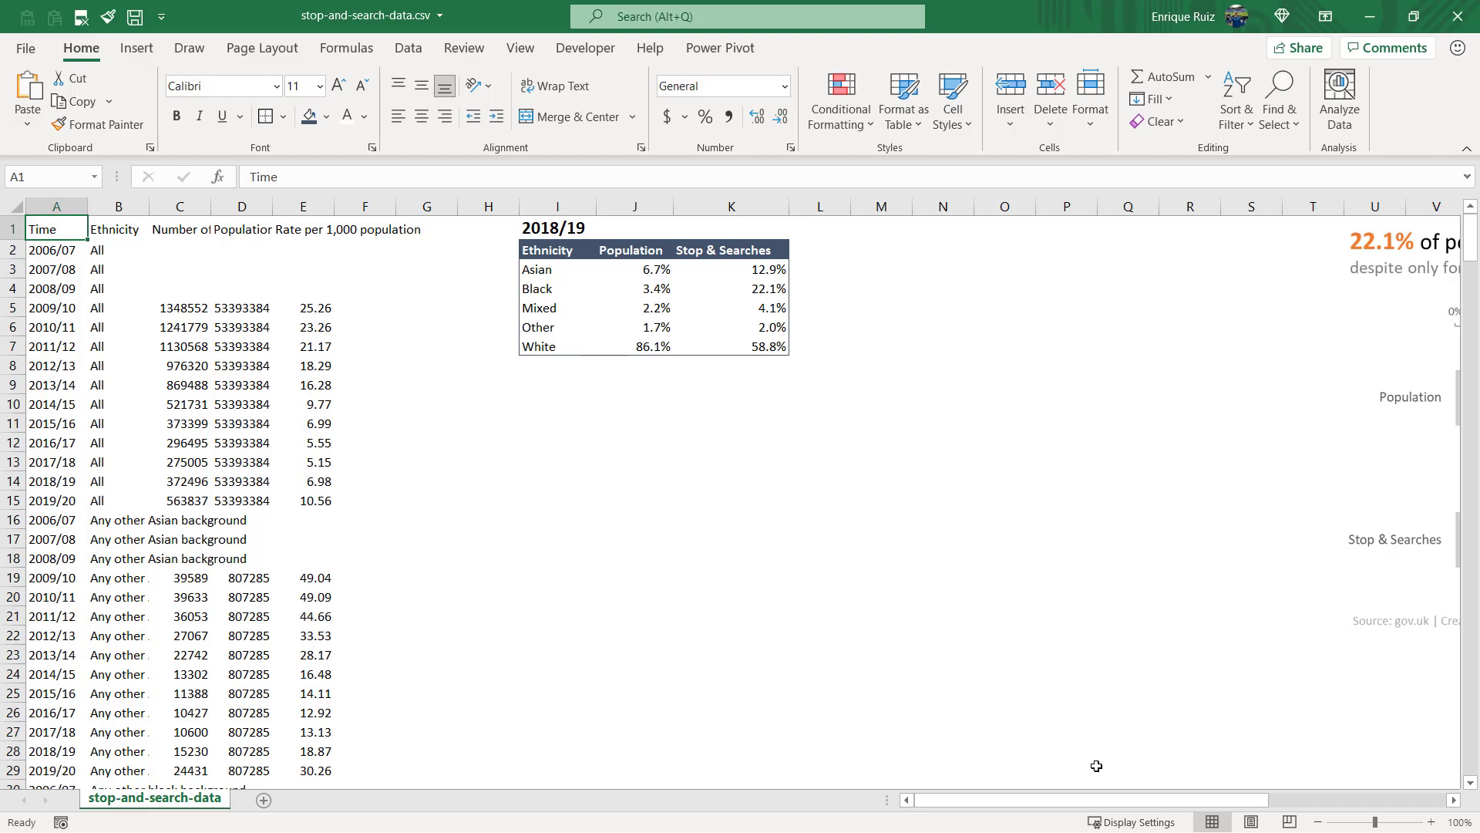
Step: Review the yearly data rows and the 2018/19 table heading
drag(1092, 799, 1265, 800)
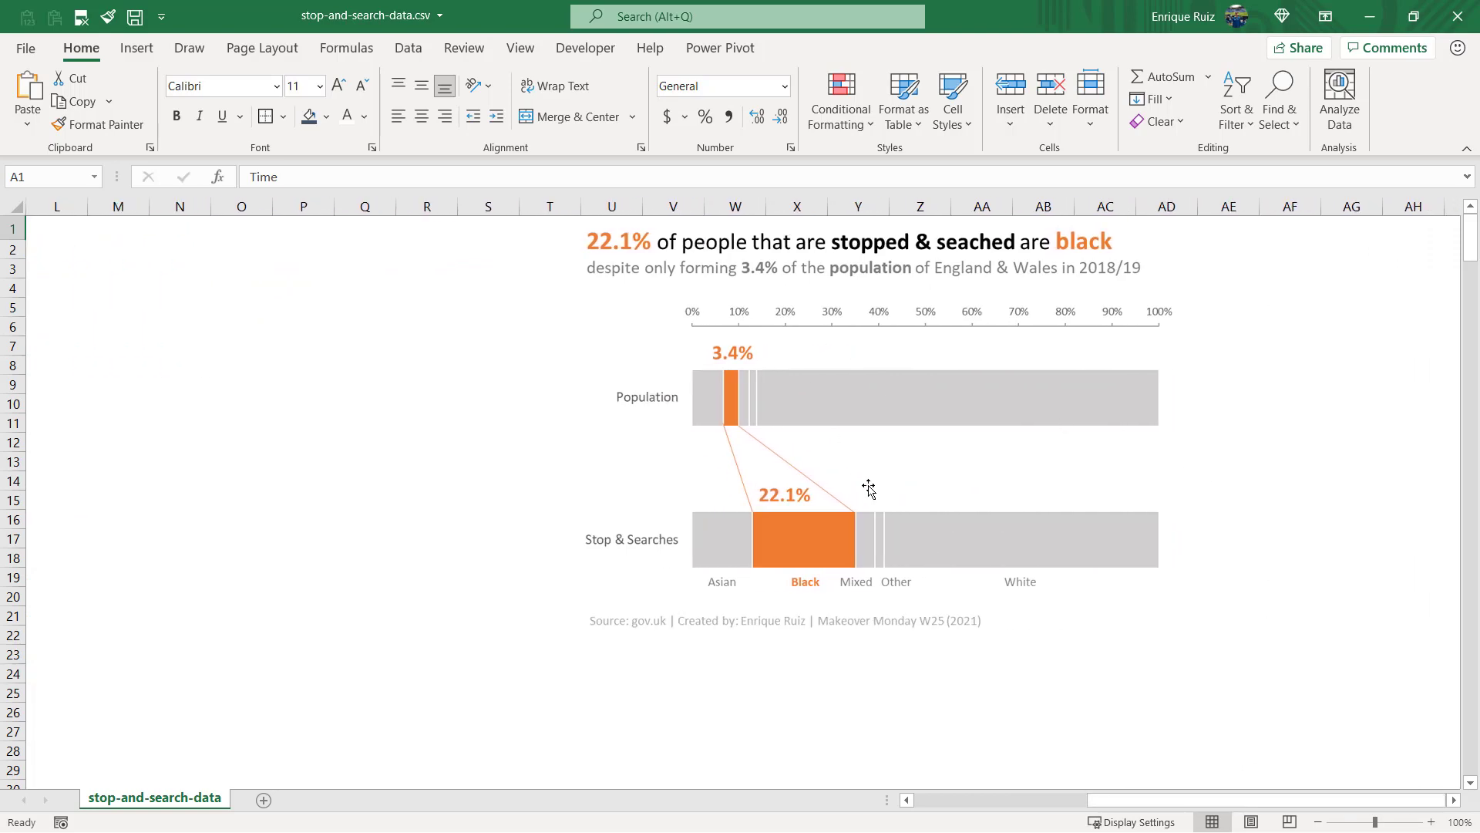
drag(1308, 799, 1129, 799)
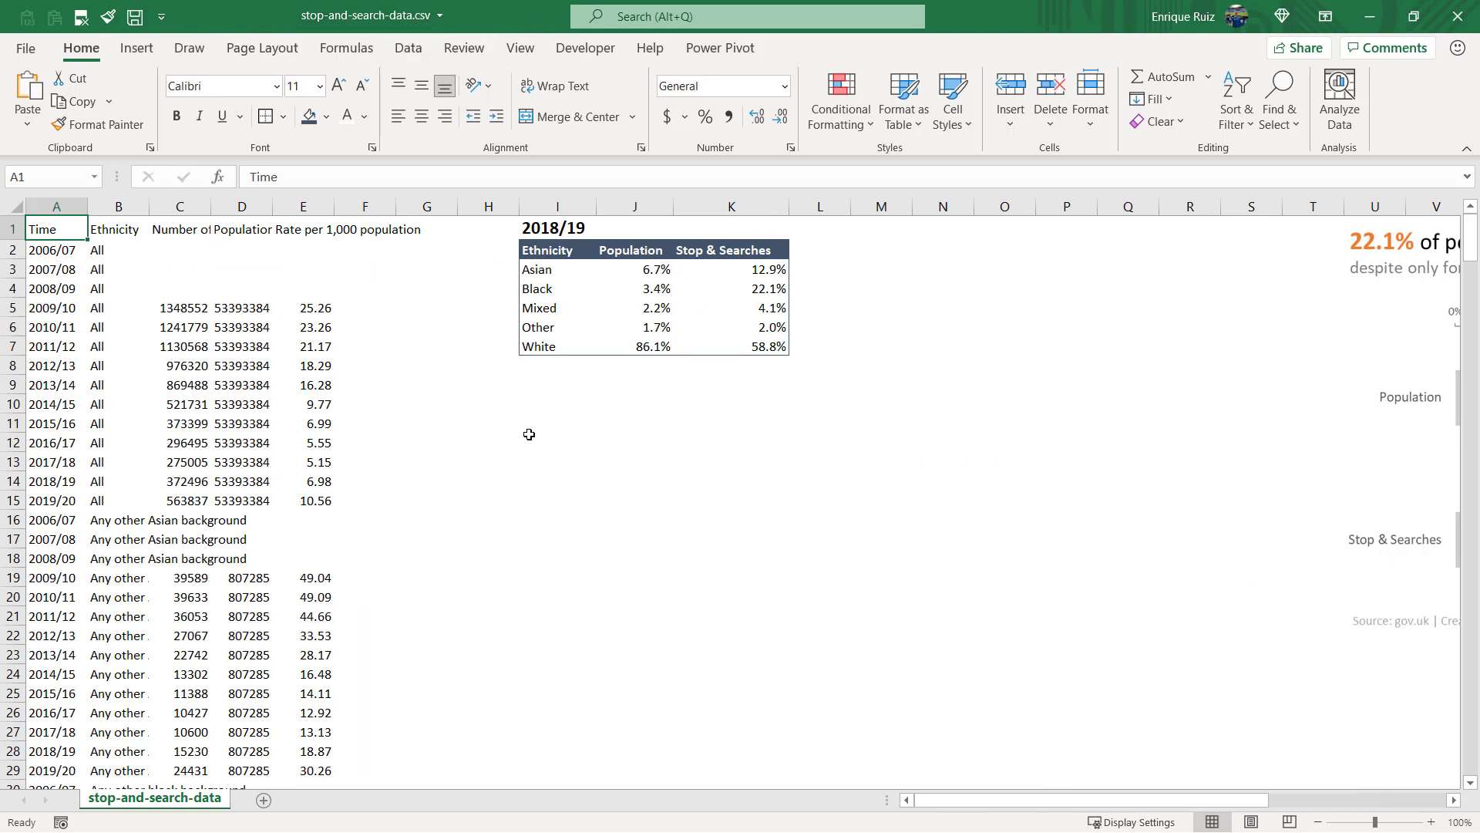
click(79, 250)
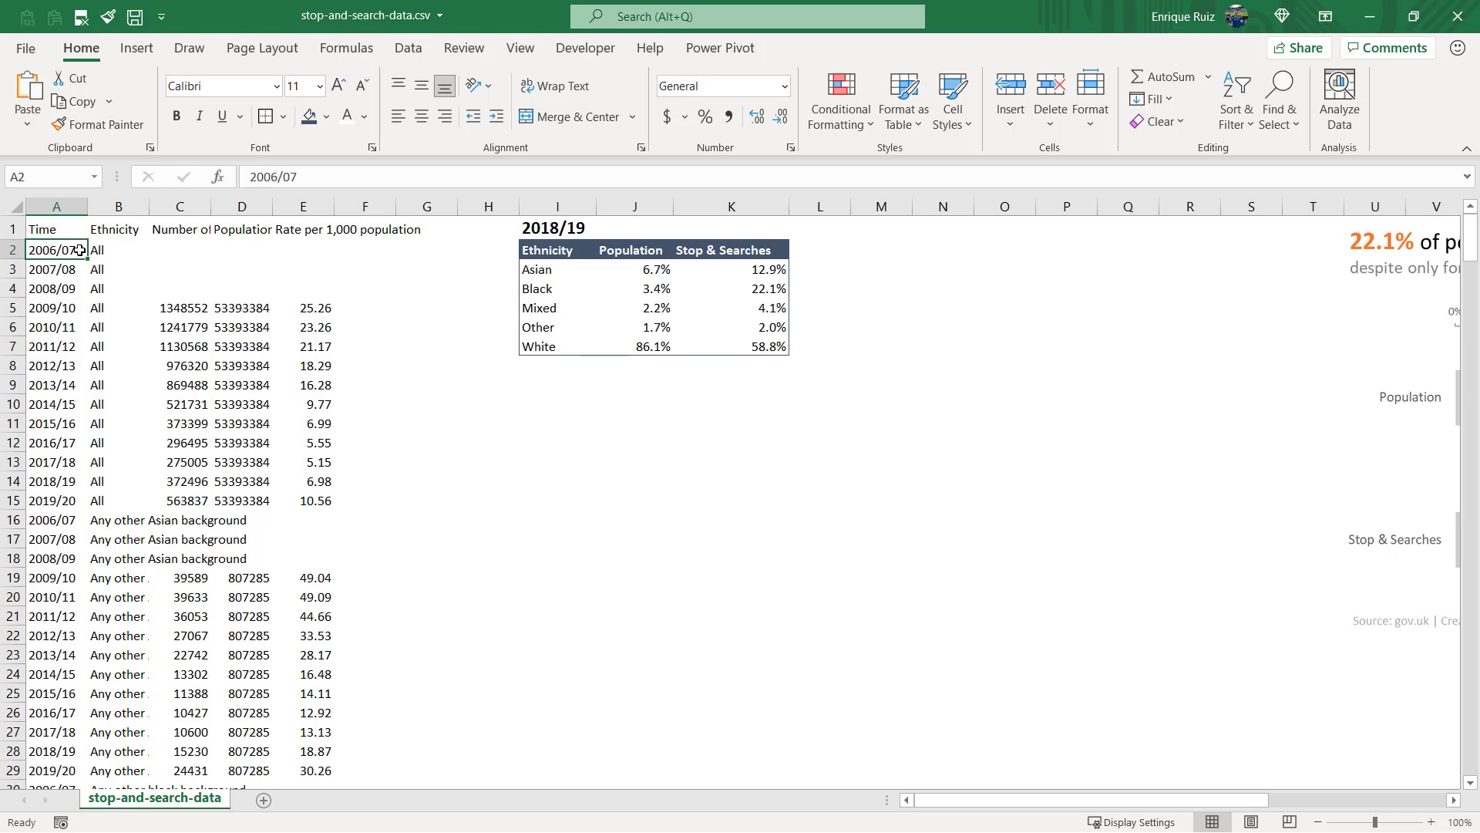
click(35, 500)
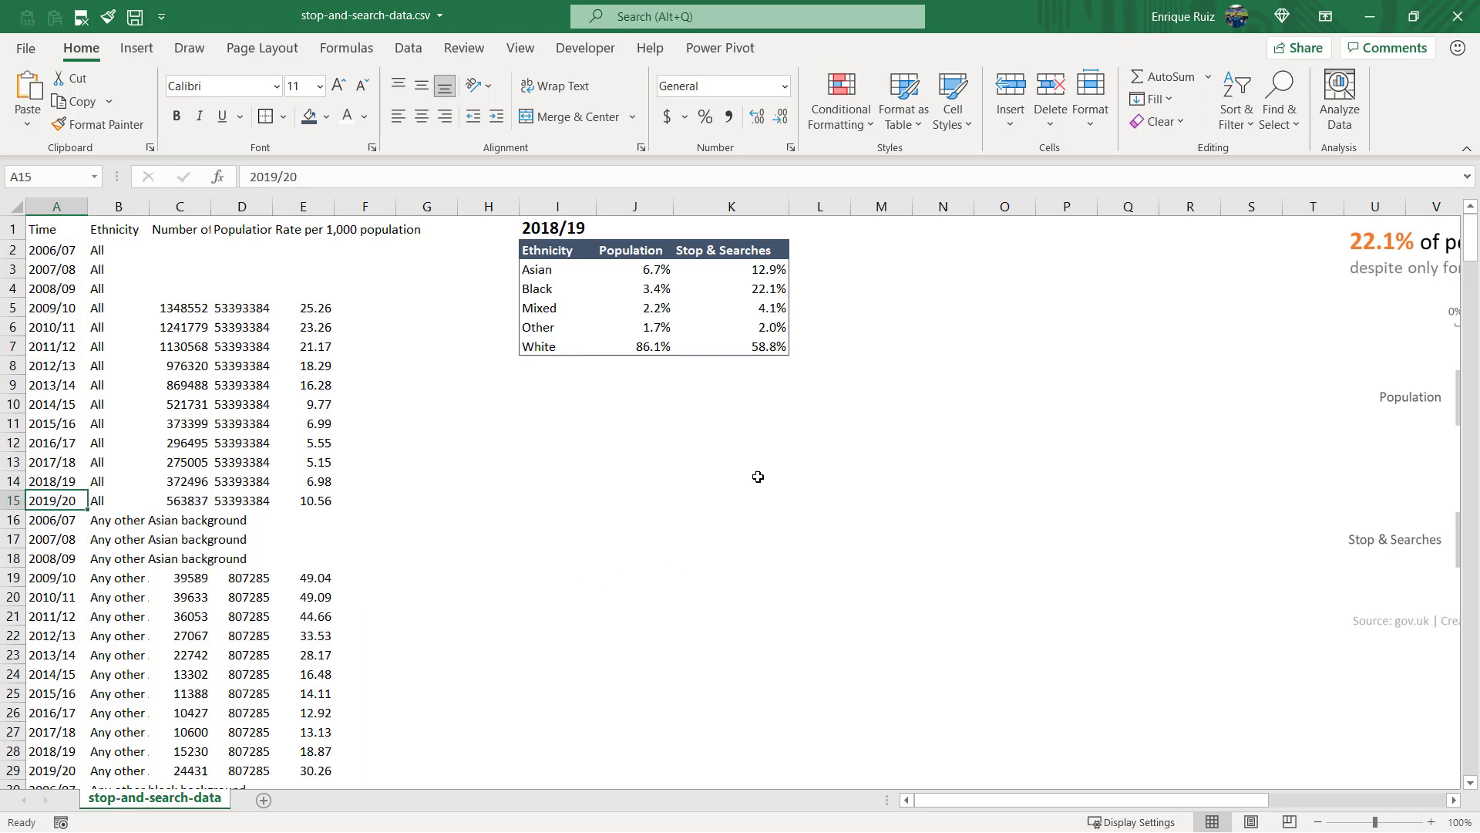
click(52, 479)
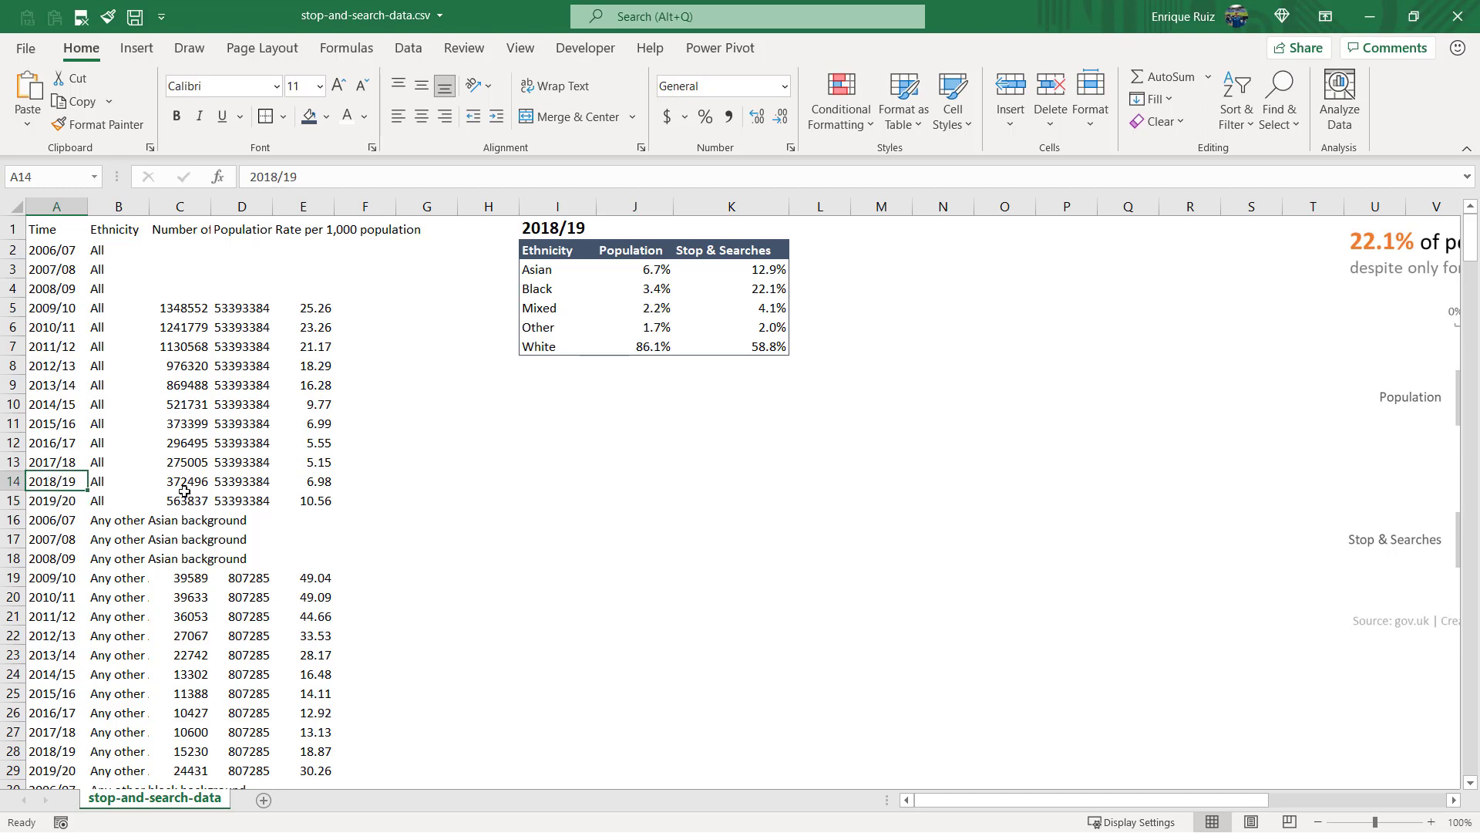
click(543, 225)
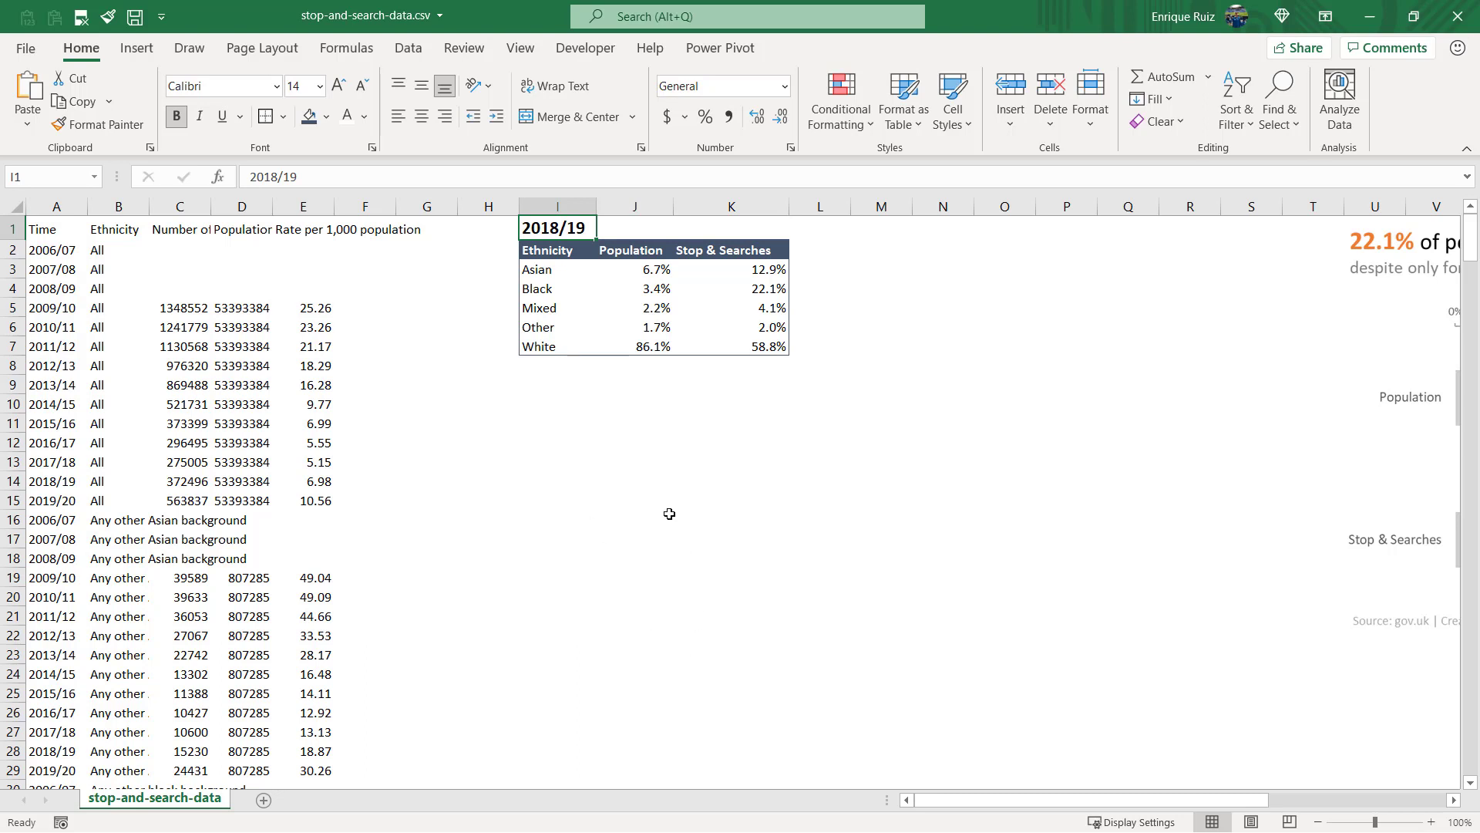
Step: Chart the 2018/19 ethnicity table as a 100% stacked bar chart below the table
drag(1124, 802, 1252, 802)
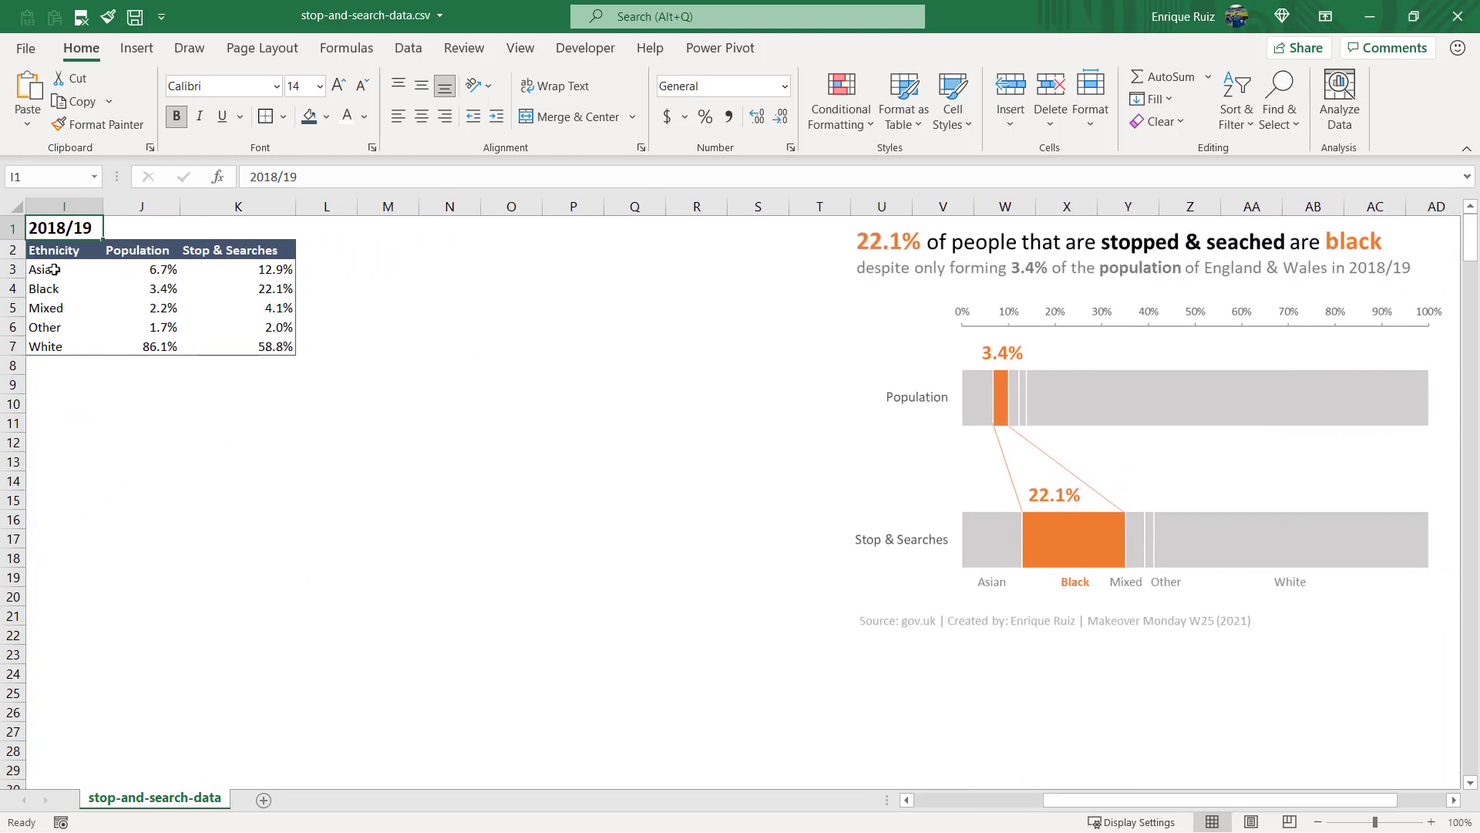
key(Left)
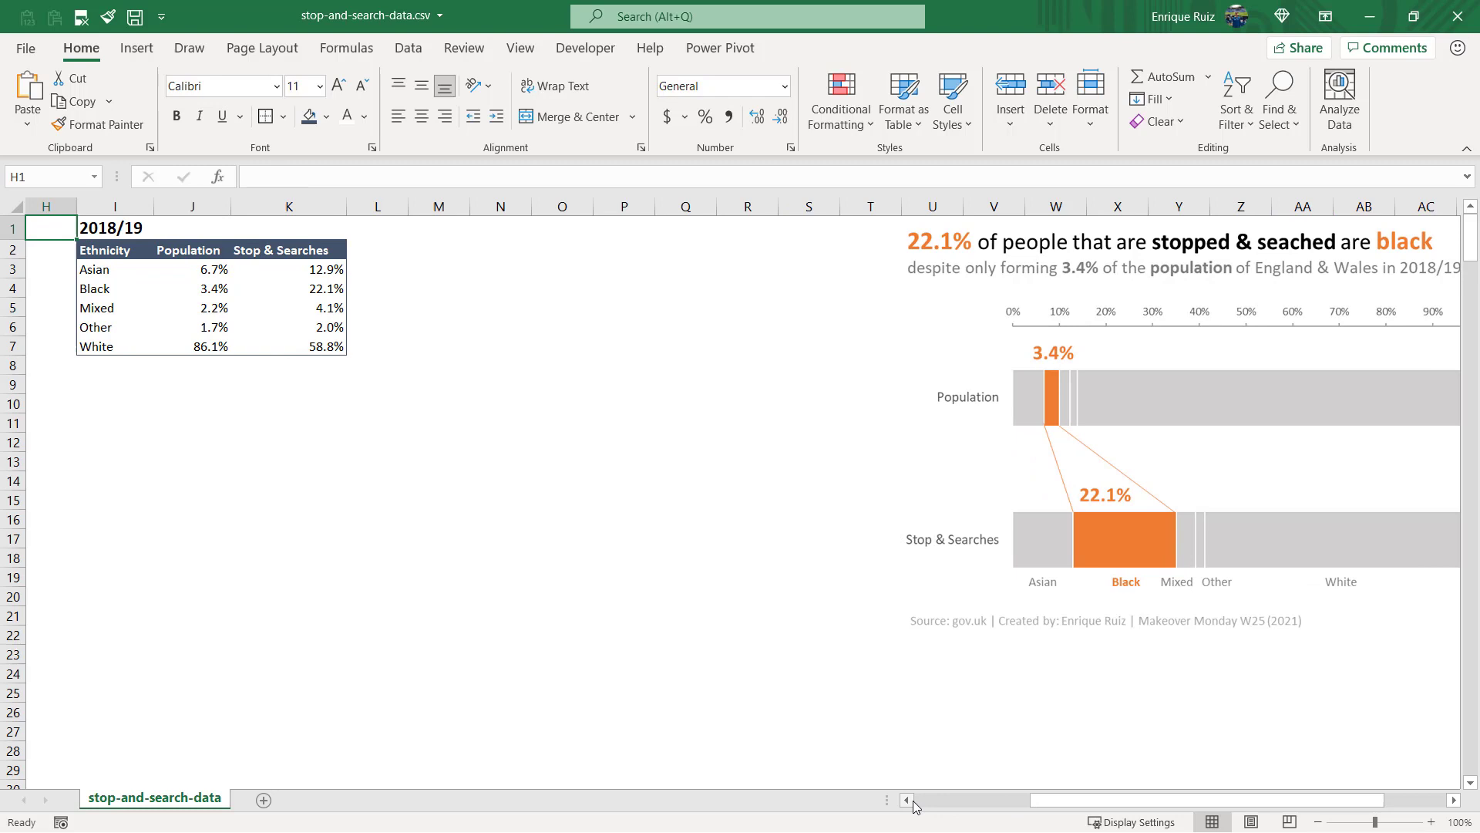
drag(116, 250, 339, 346)
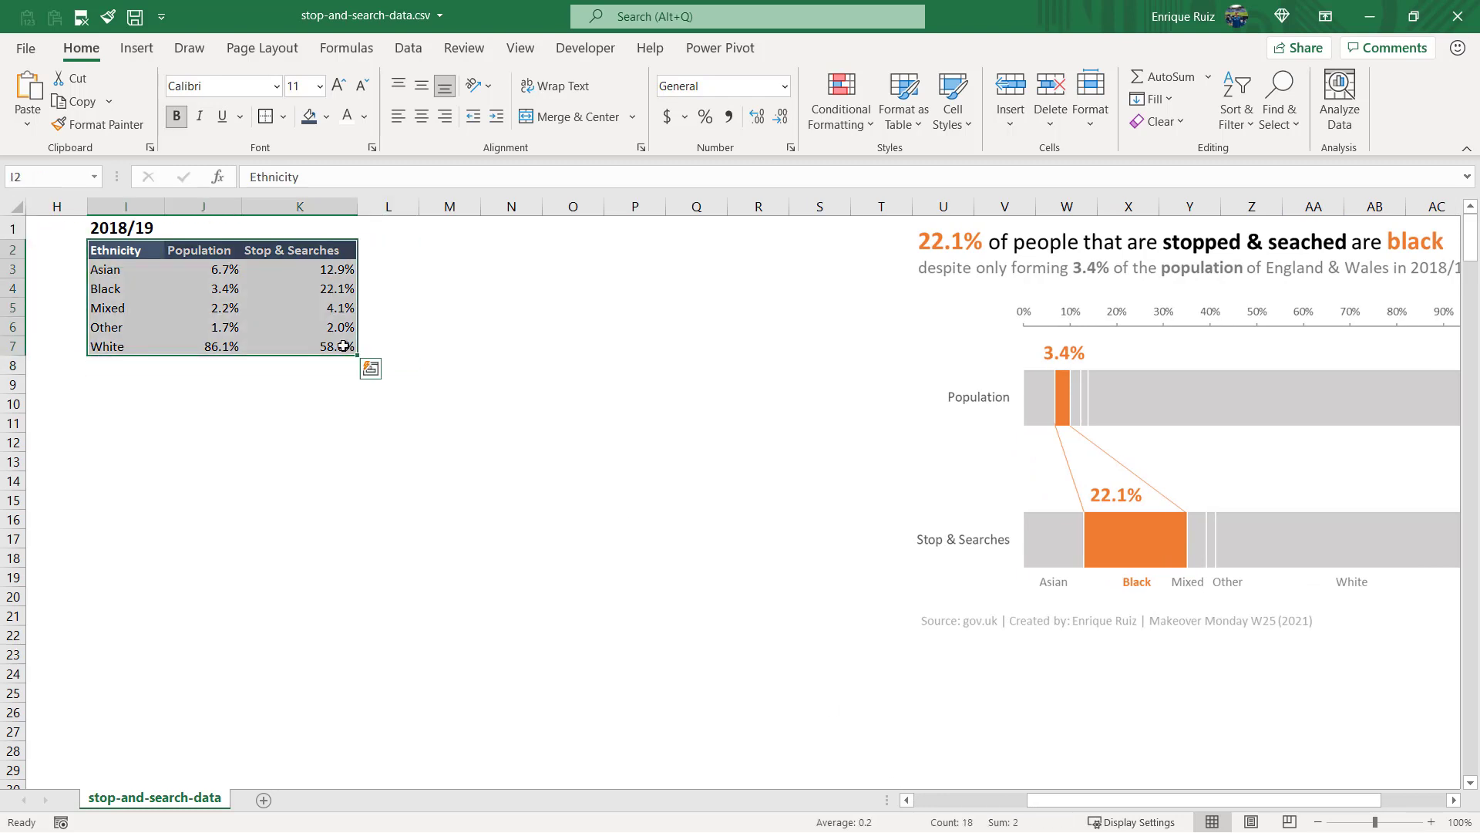
click(135, 48)
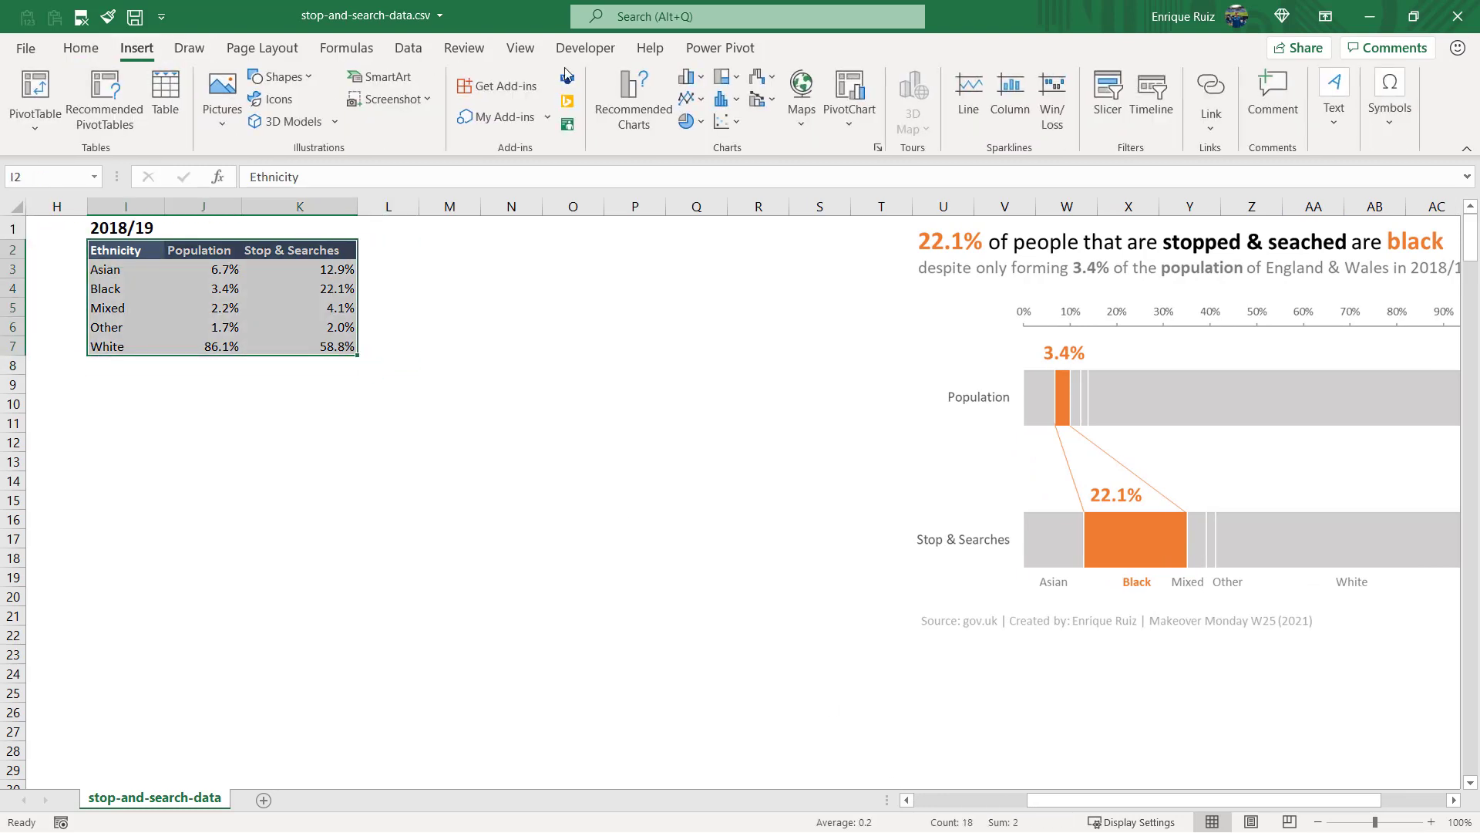
click(689, 77)
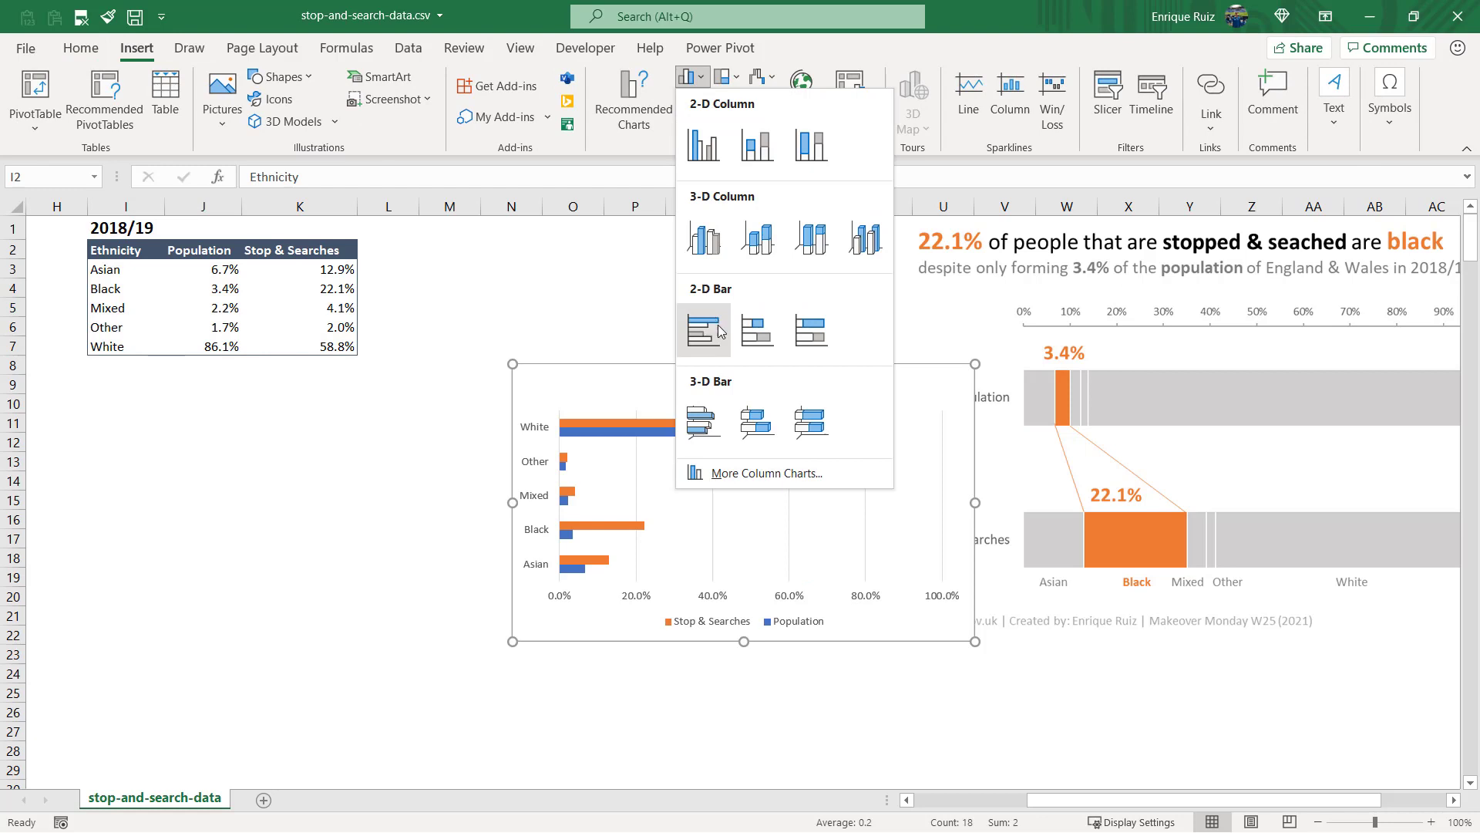
click(811, 333)
drag(813, 383, 389, 446)
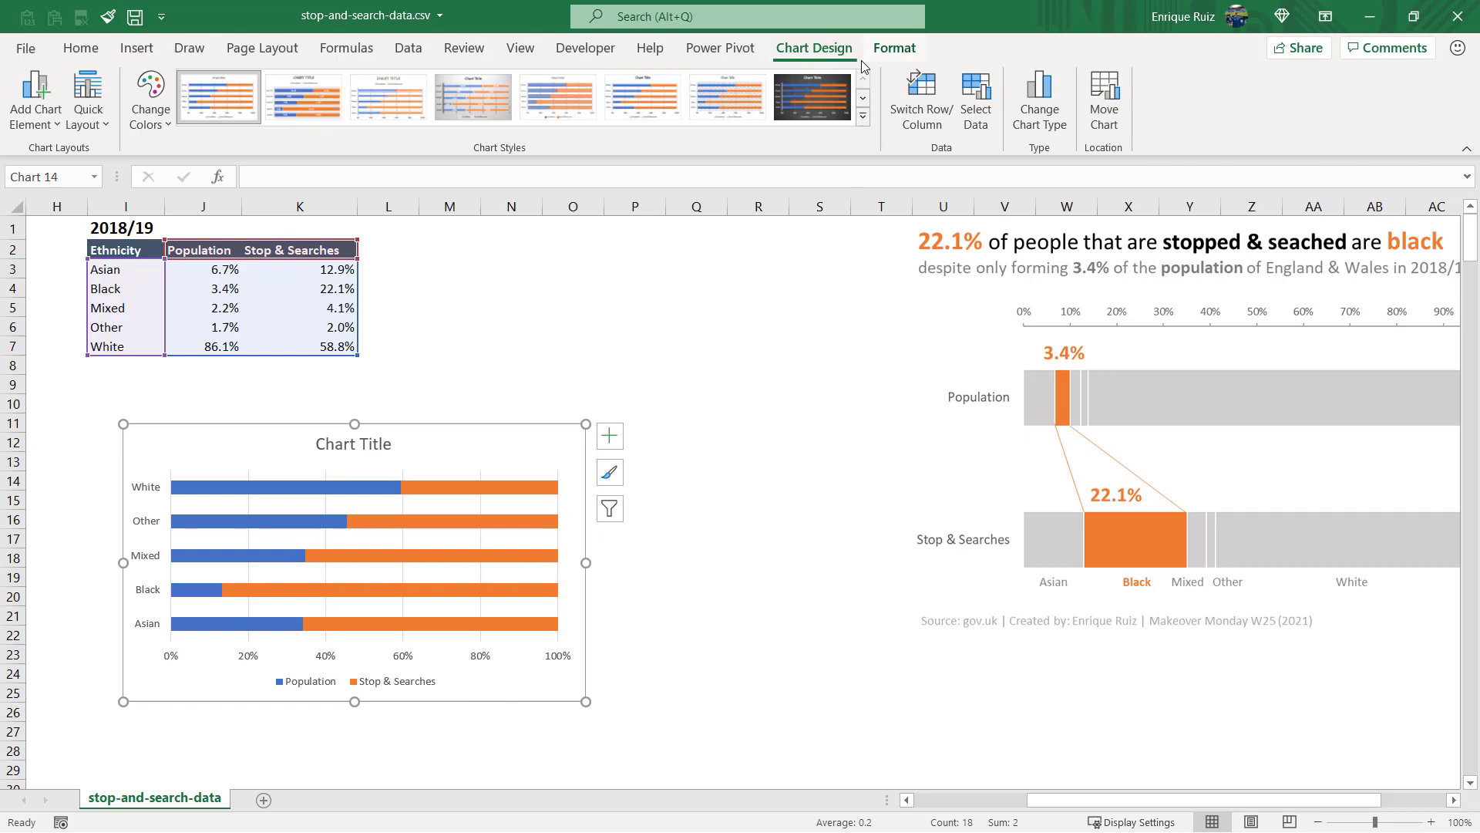
Step: Swap the chart's rows and columns, then shift the reference picture left beside it
click(917, 109)
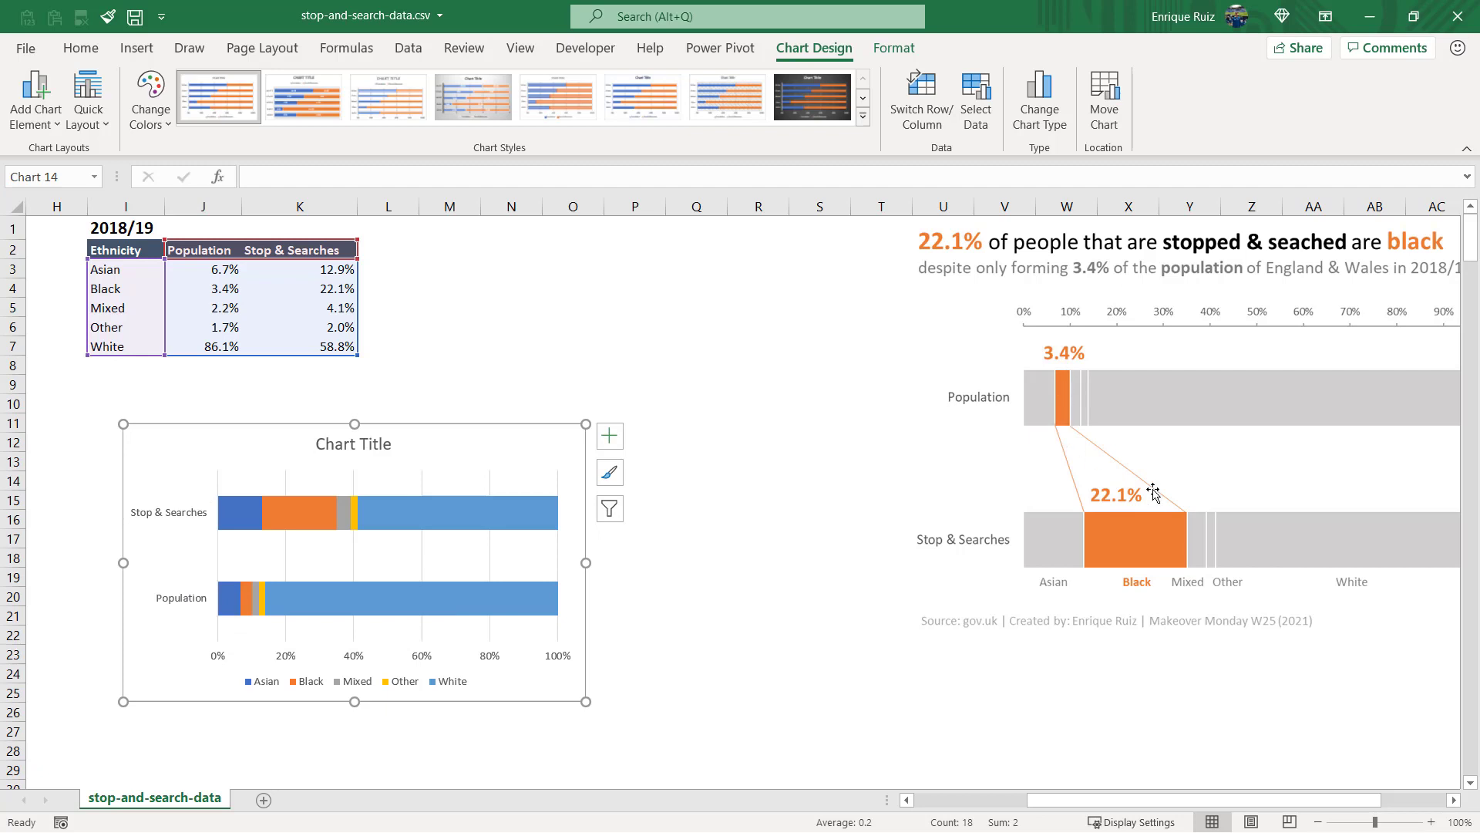
click(1179, 489)
key(Left)
key(Left)
key(Left)
key(Left)
key(Left)
key(Left)
key(Left)
key(Left)
key(Left)
key(Left)
key(Left)
key(Left)
key(Right)
key(Right)
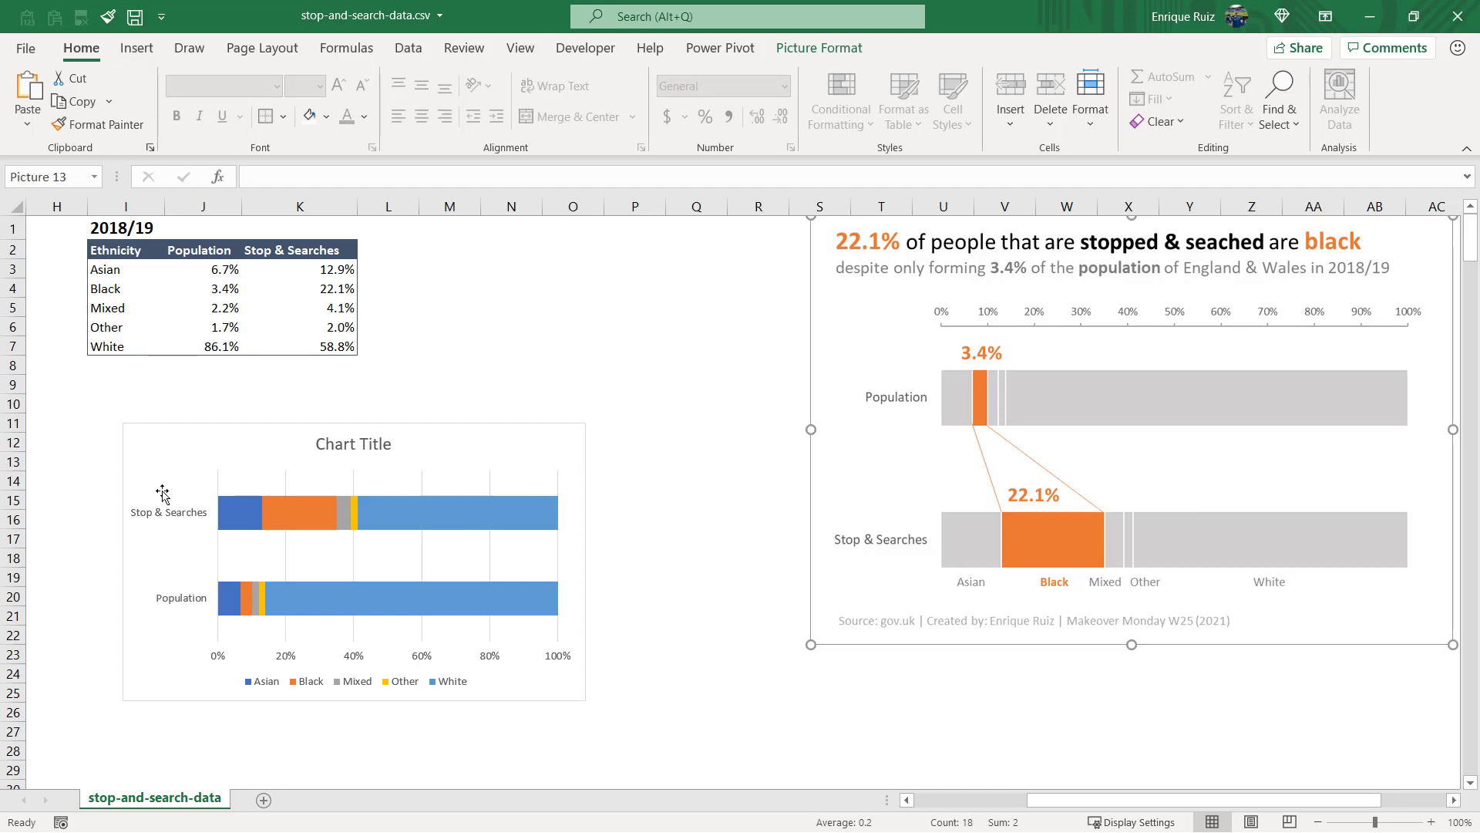
Step: Set the vertical category axis to show categories in reverse order
click(179, 519)
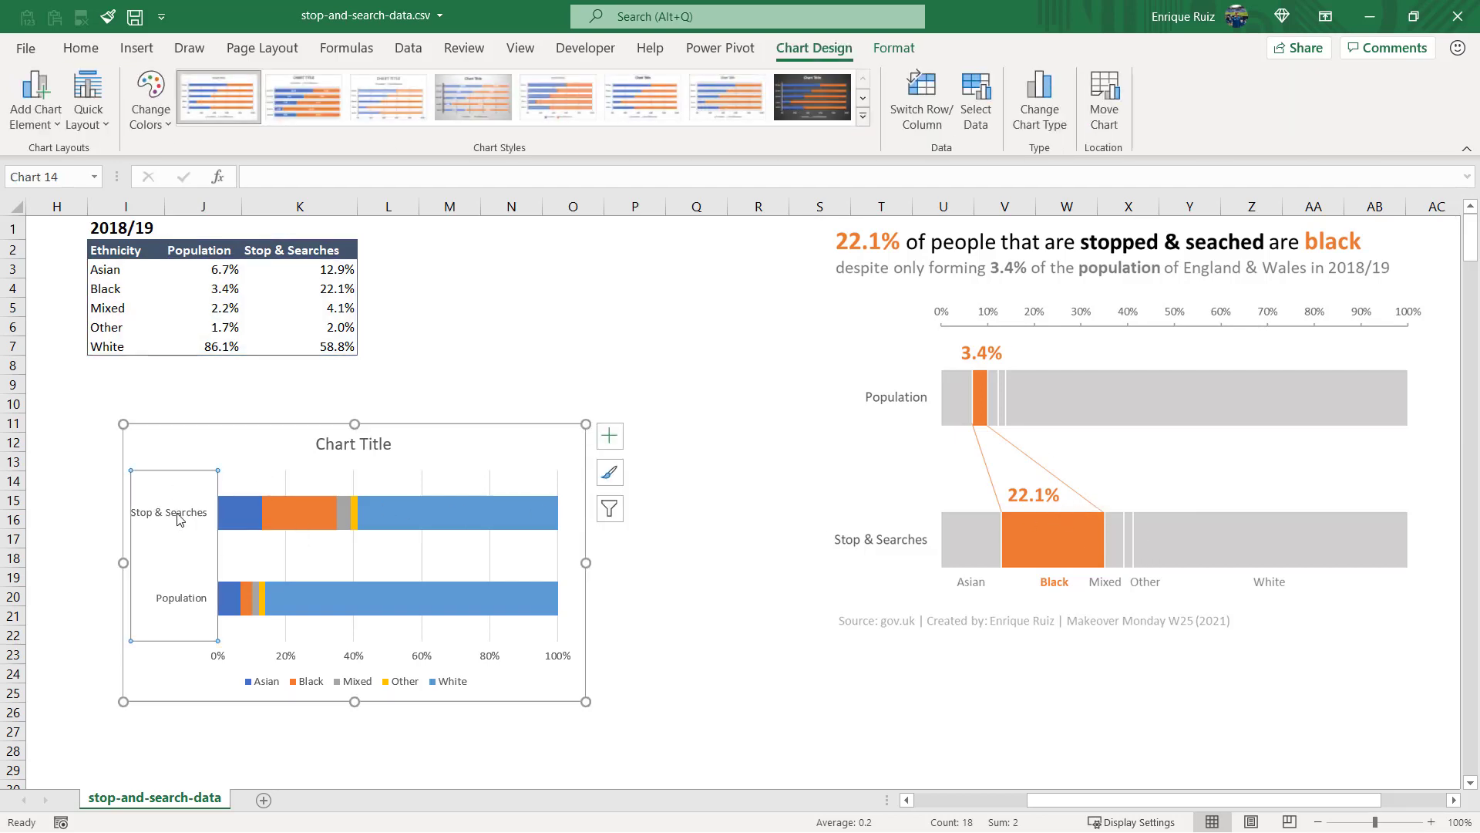
right_click(179, 508)
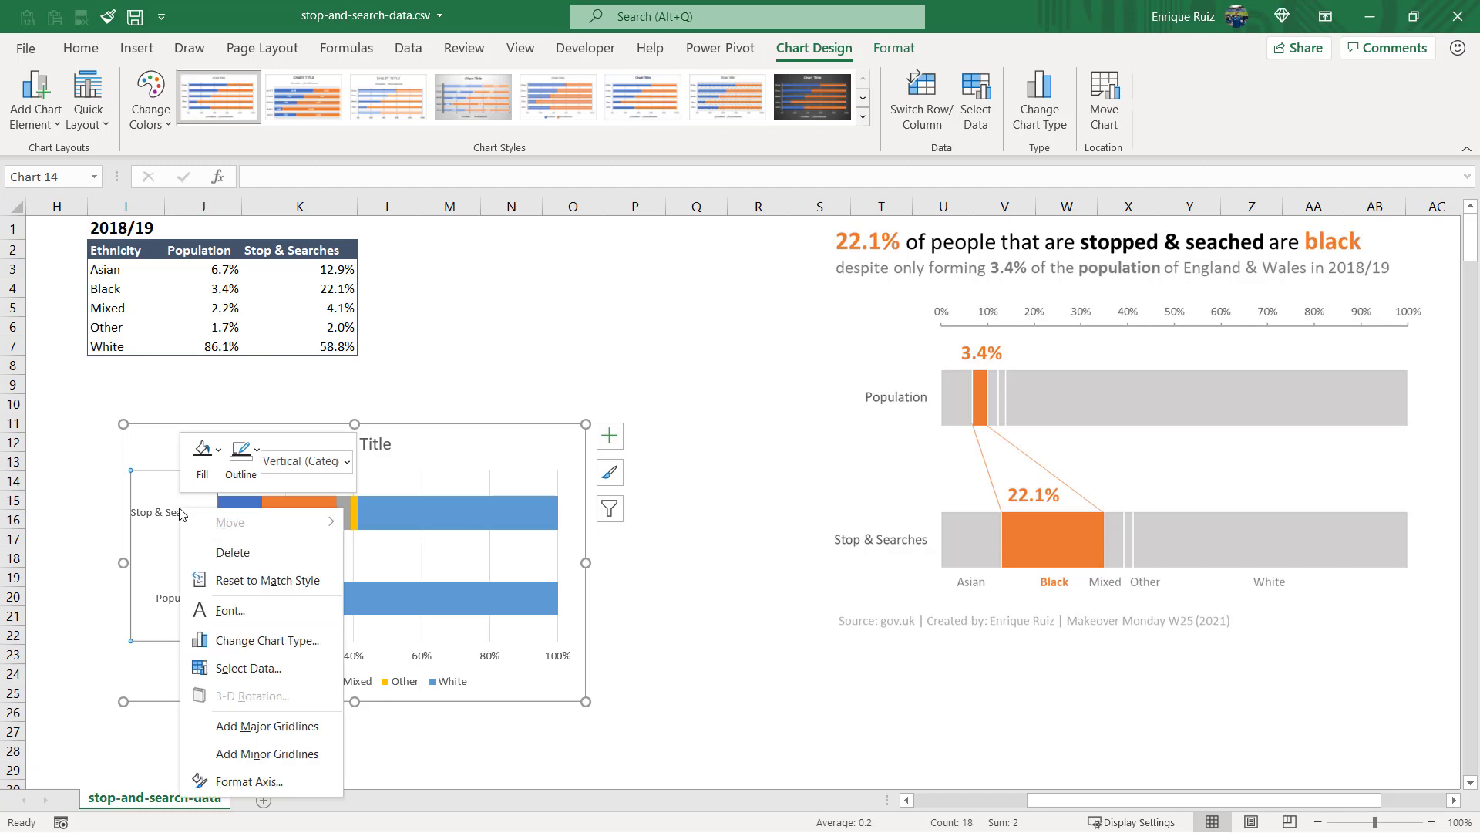
click(286, 782)
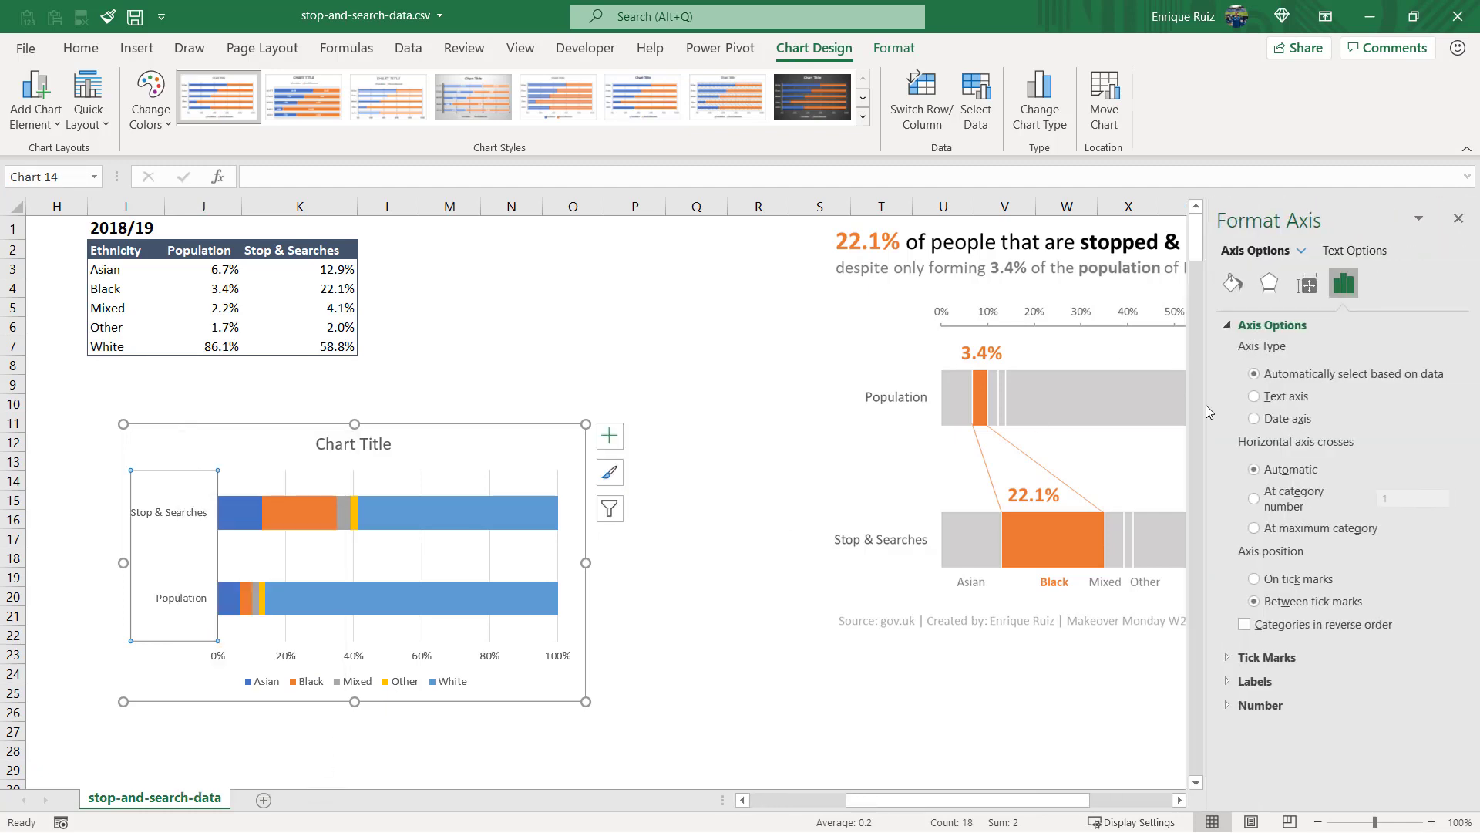
click(1244, 624)
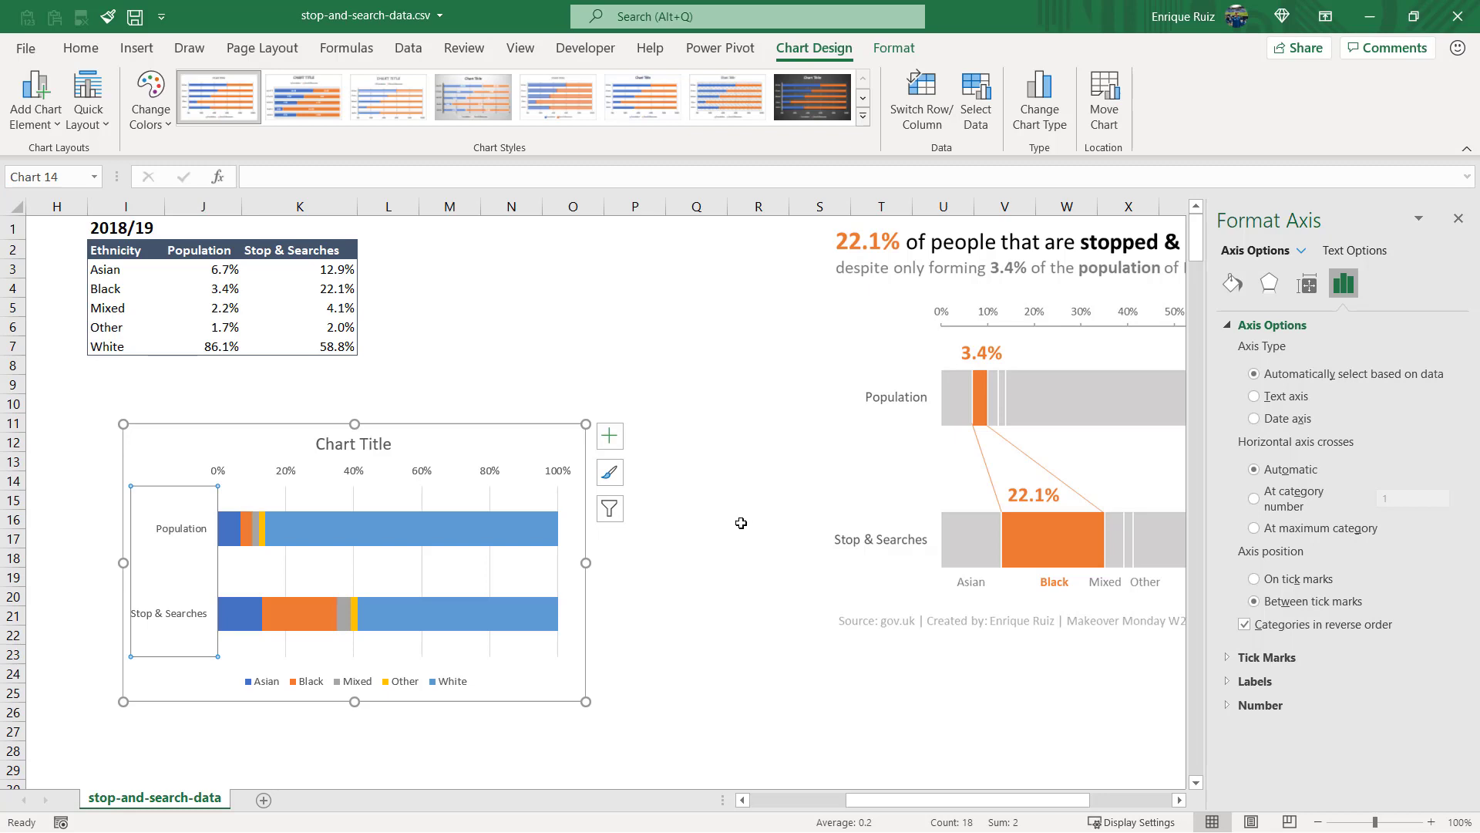
Step: Delete the chart title and resize the chart below the table
click(347, 441)
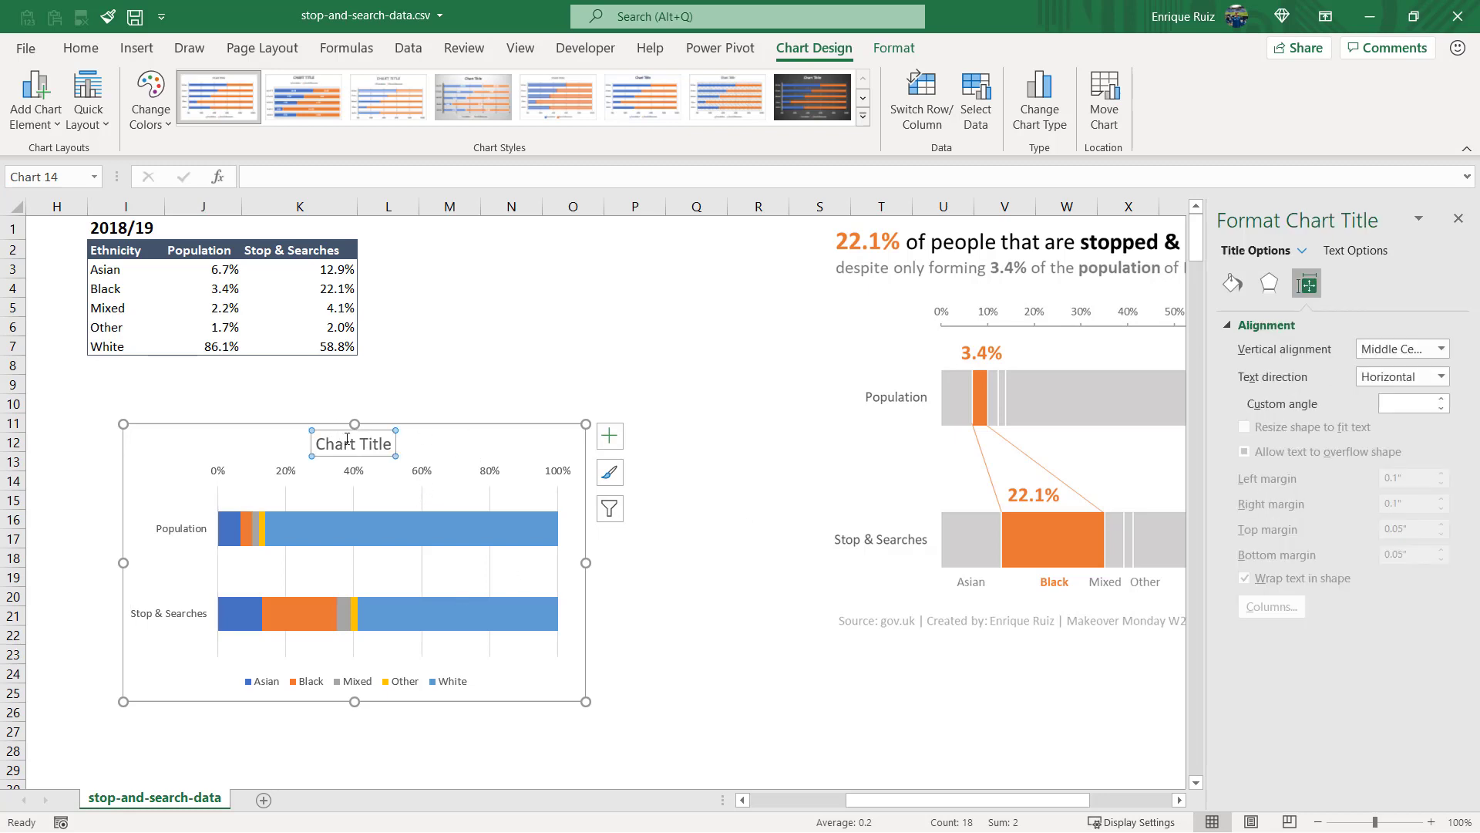
key(Delete)
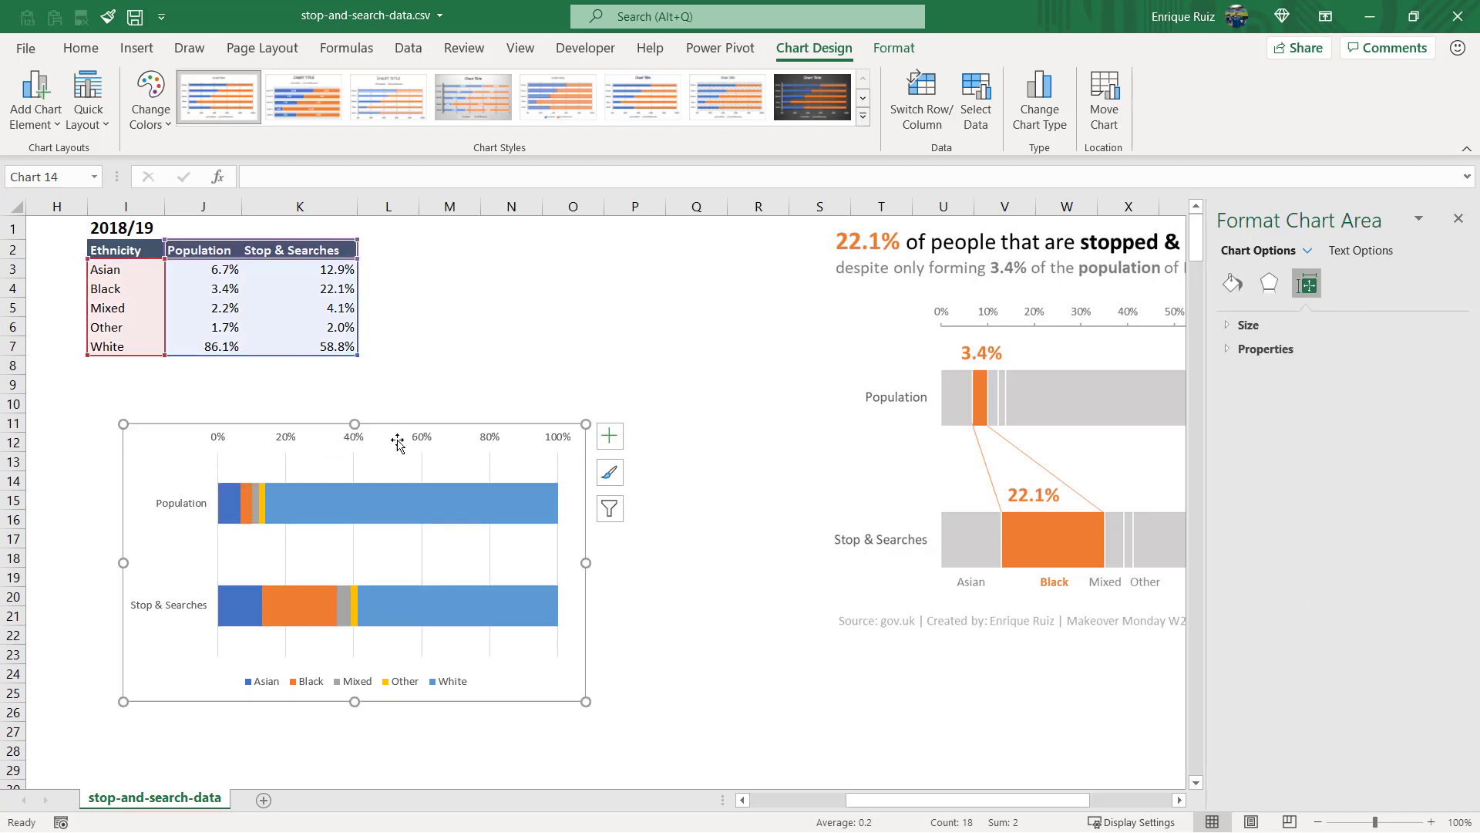
drag(178, 455, 146, 460)
drag(562, 711, 670, 738)
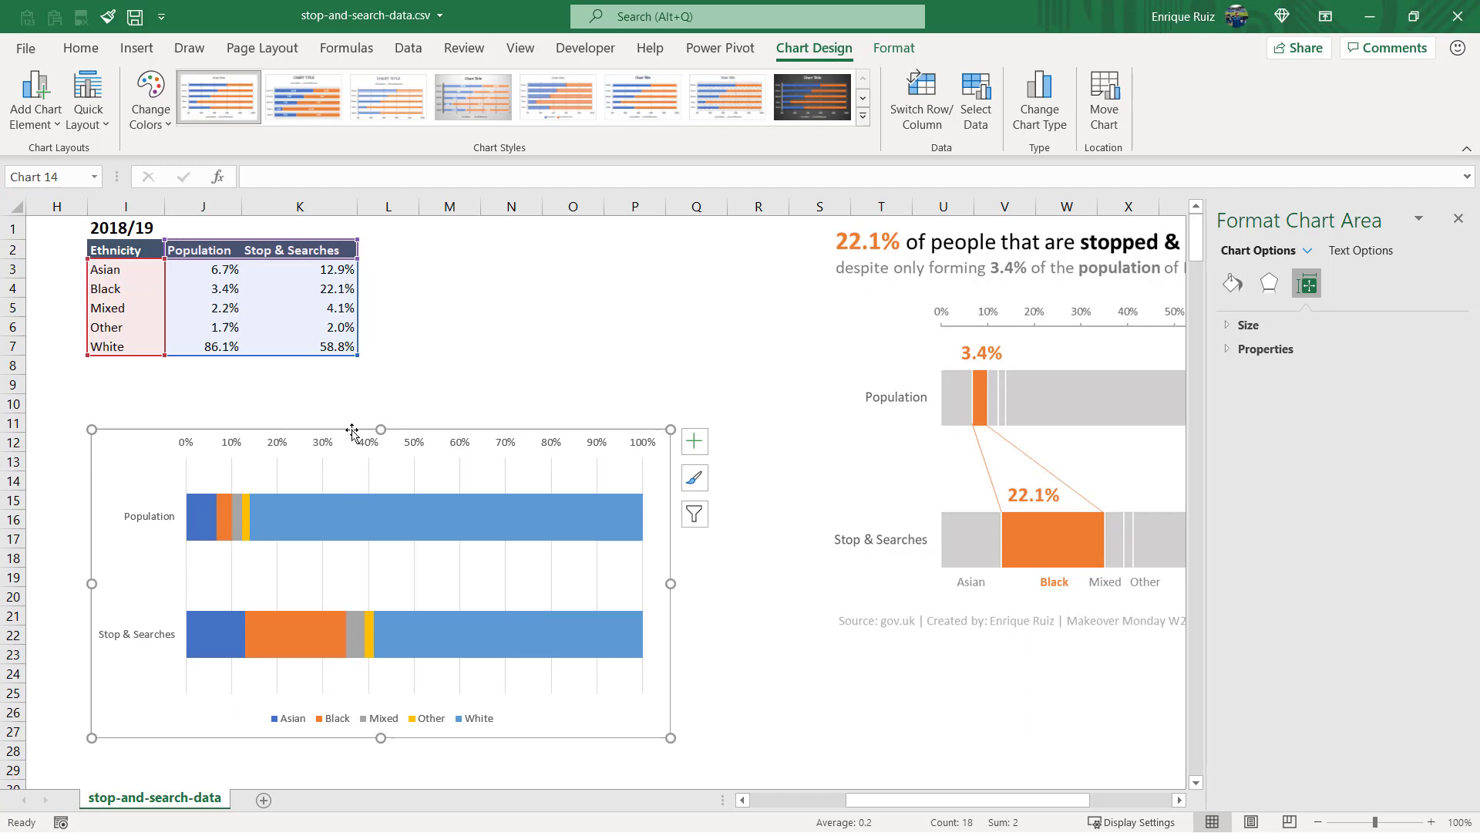
drag(381, 430, 381, 423)
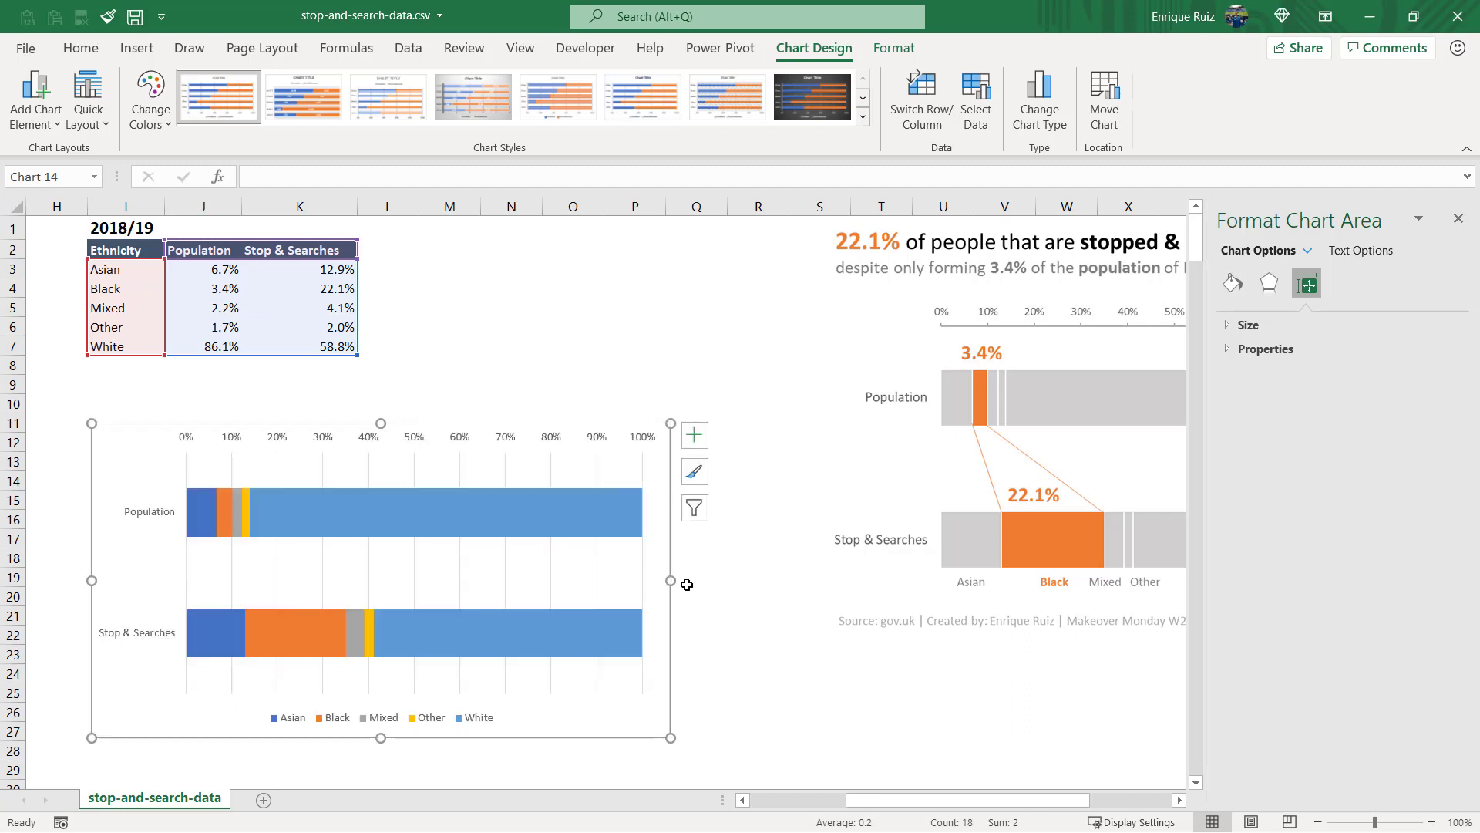
drag(666, 581, 643, 580)
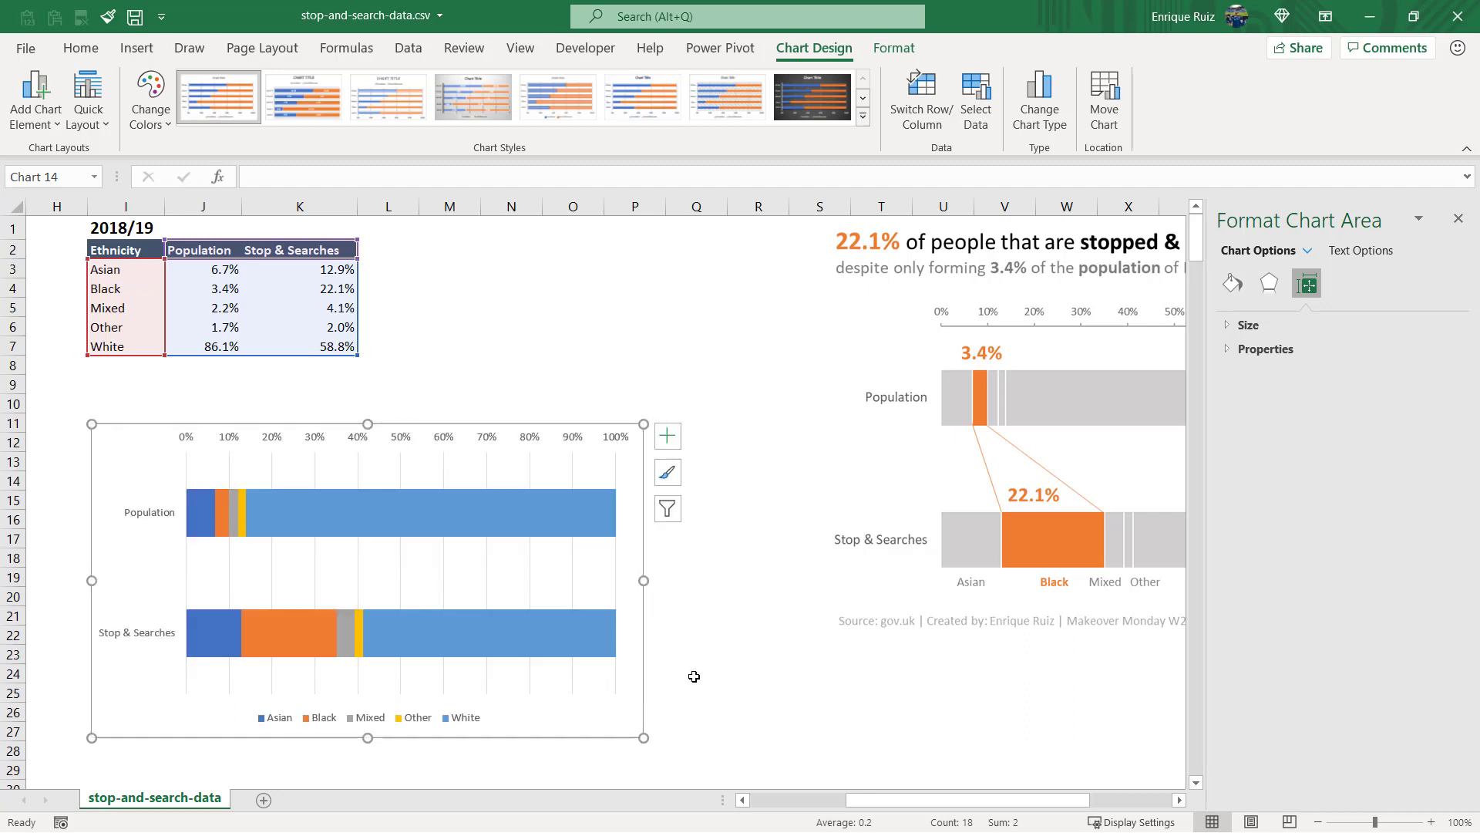
Step: Enlarge the category labels to 12 pt and delete the legend
click(148, 510)
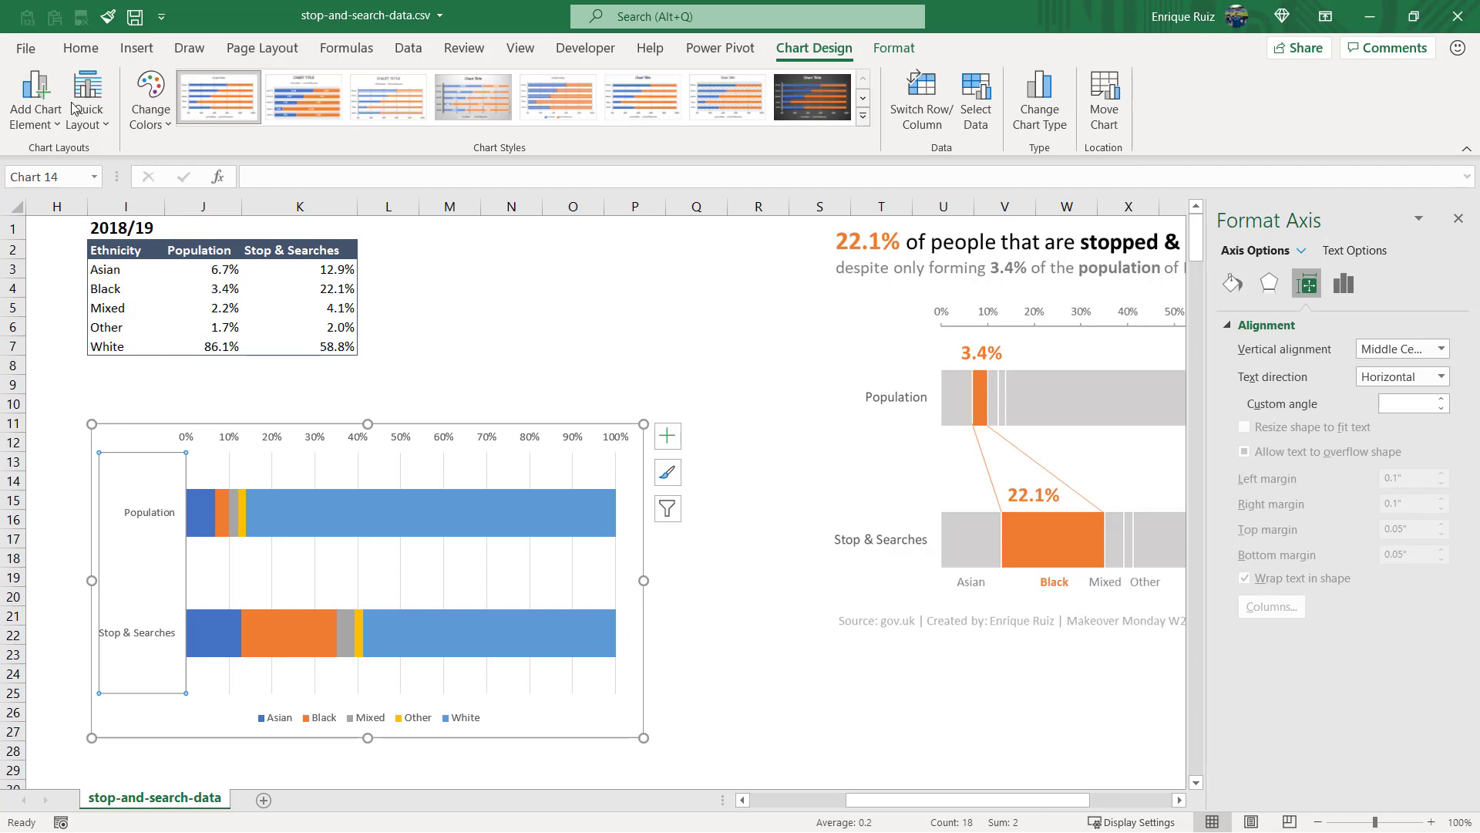
click(81, 48)
click(337, 85)
click(336, 85)
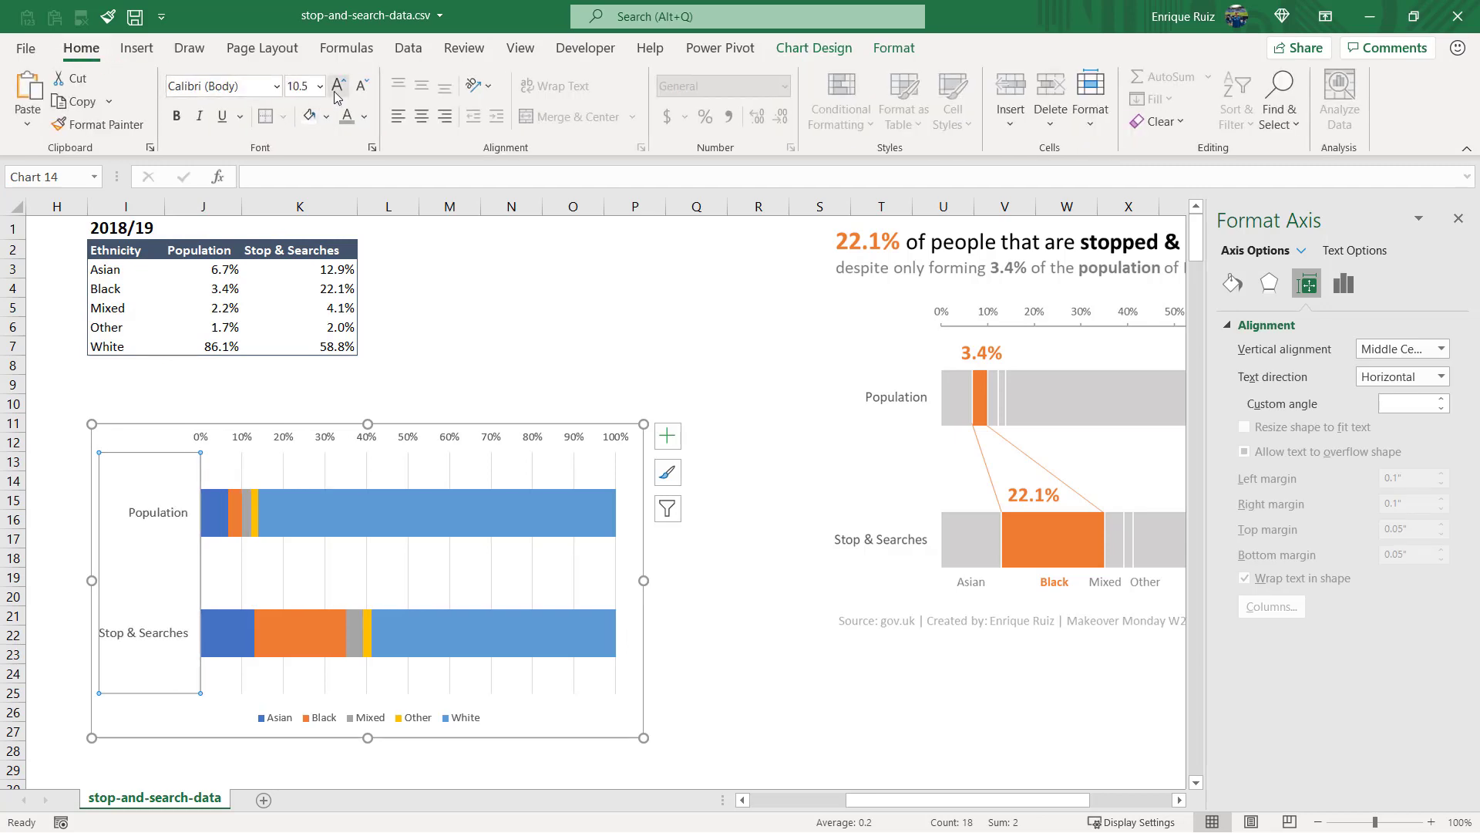
click(337, 85)
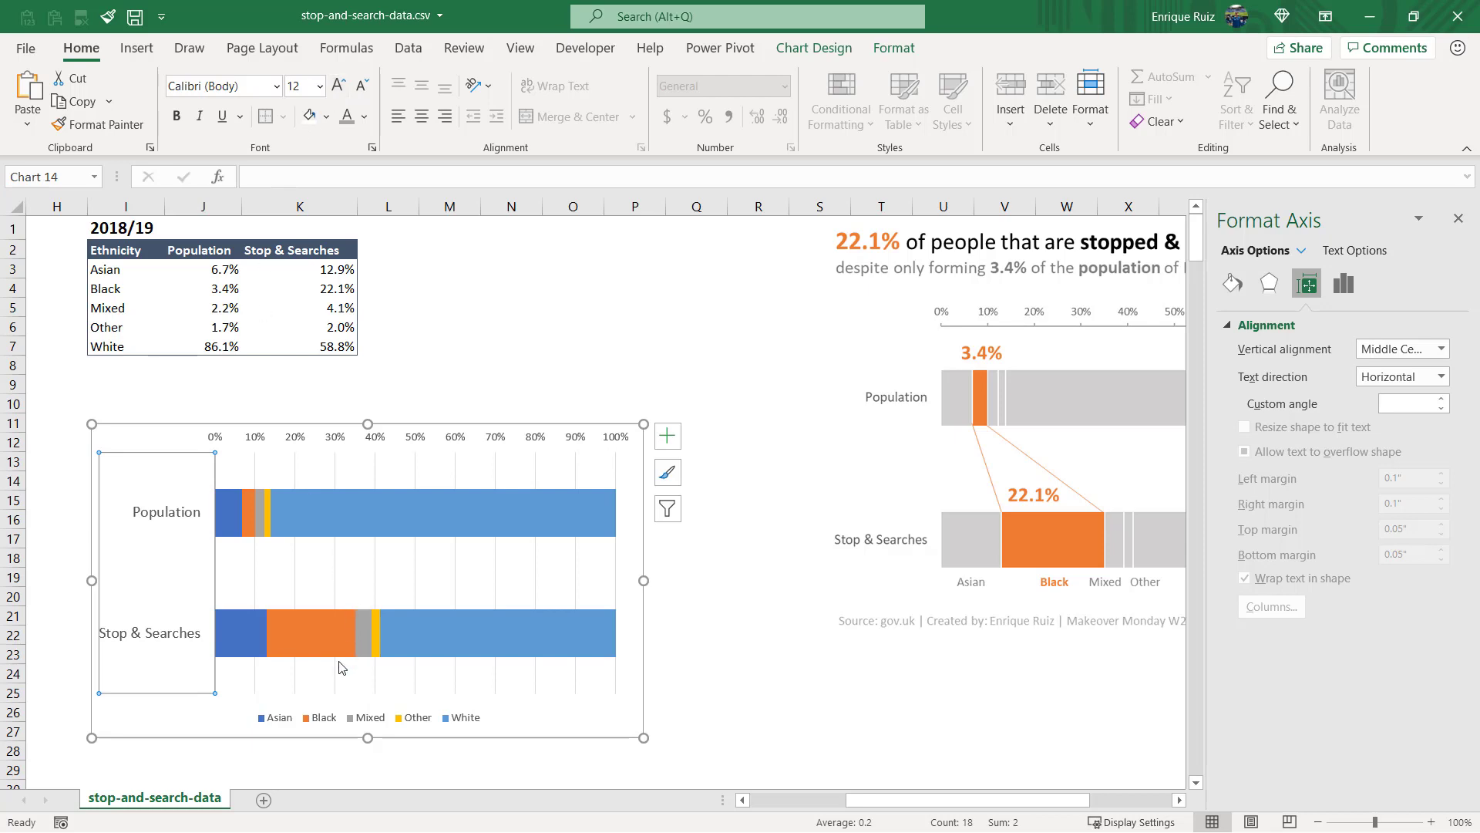
click(318, 721)
key(Delete)
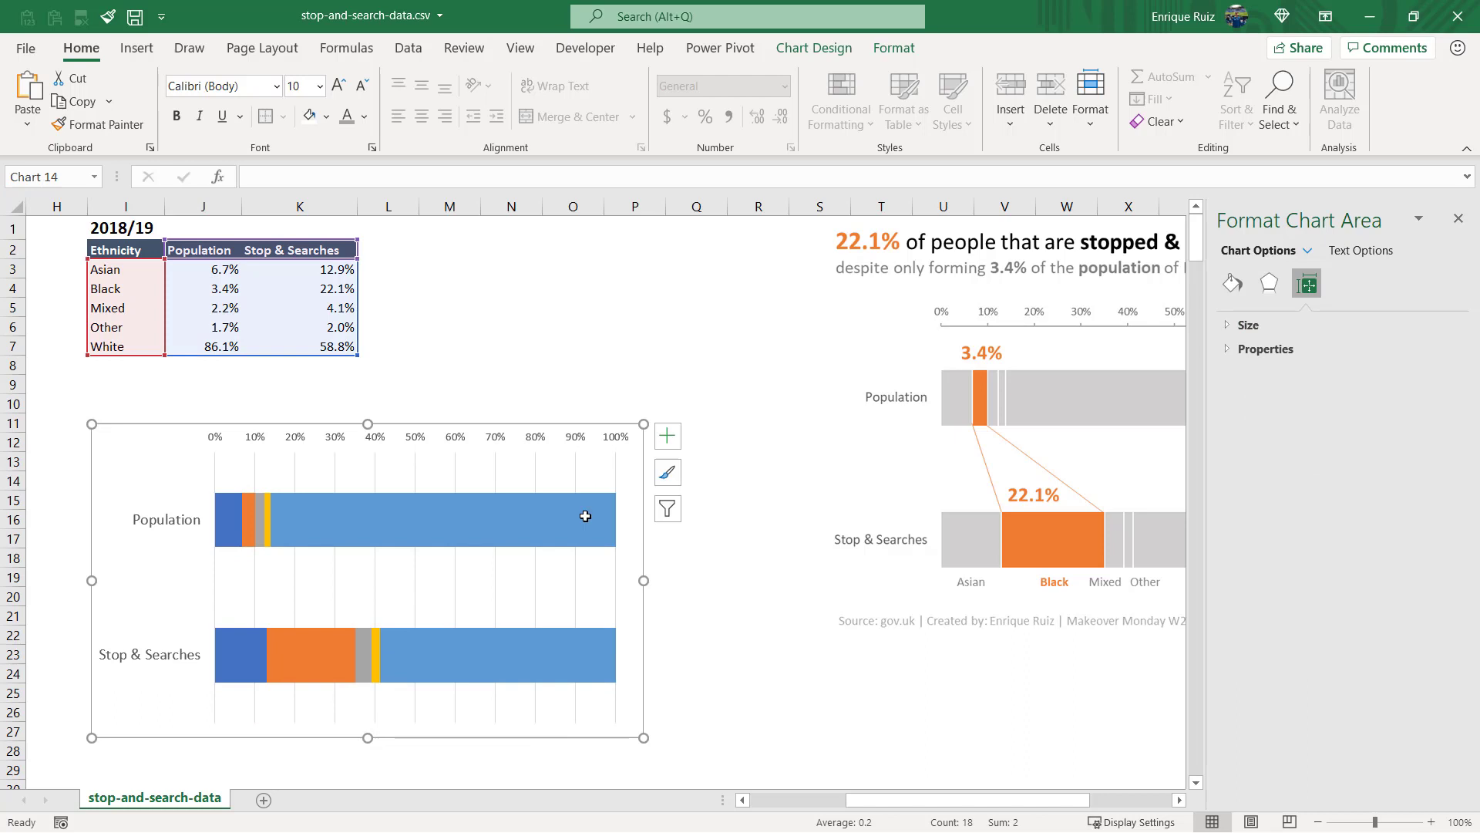
Step: Set the percentage axis major tick marks to Outside and close the Format Axis pane
click(455, 483)
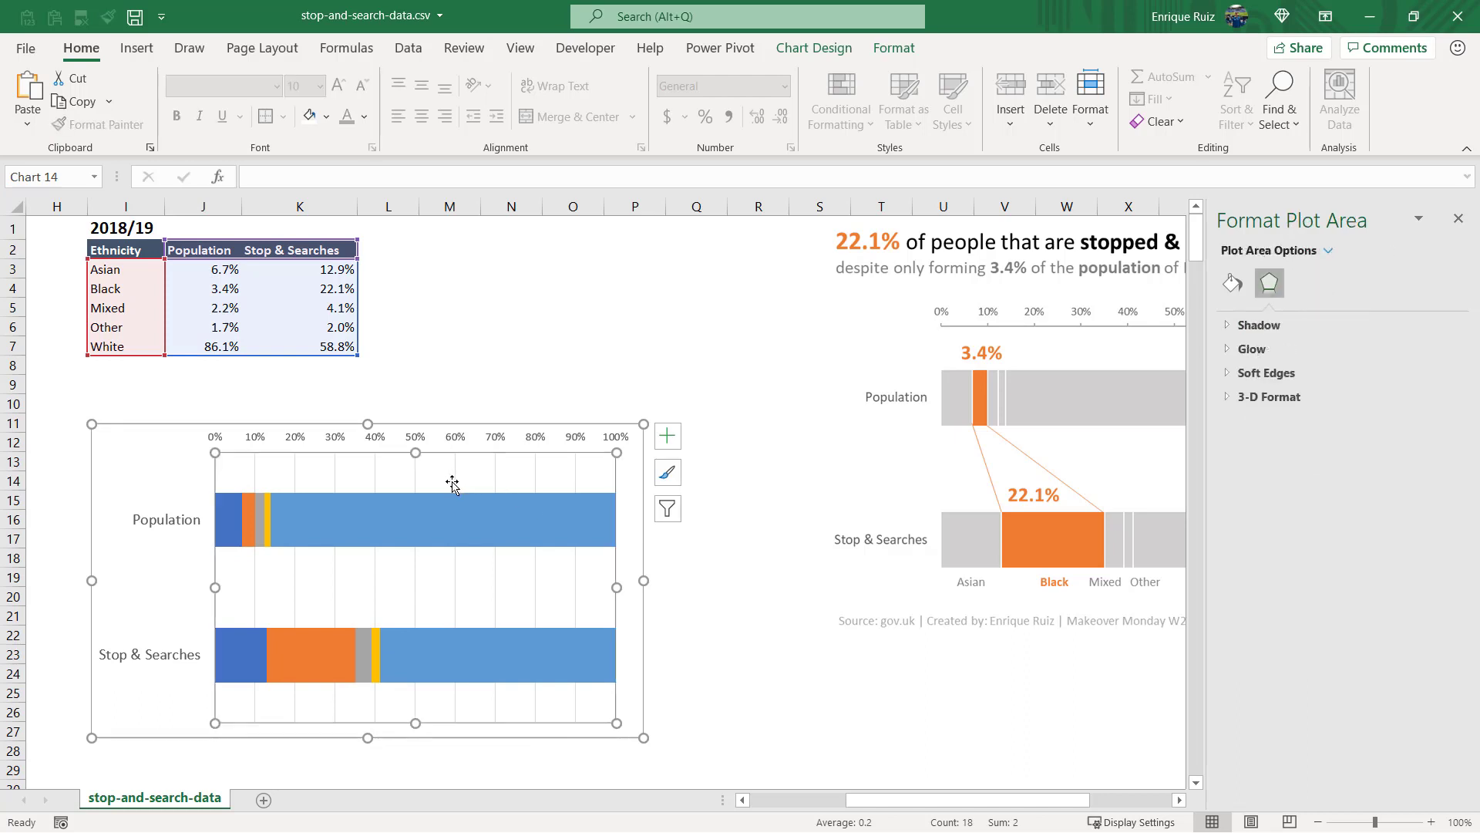
click(495, 487)
key(Escape)
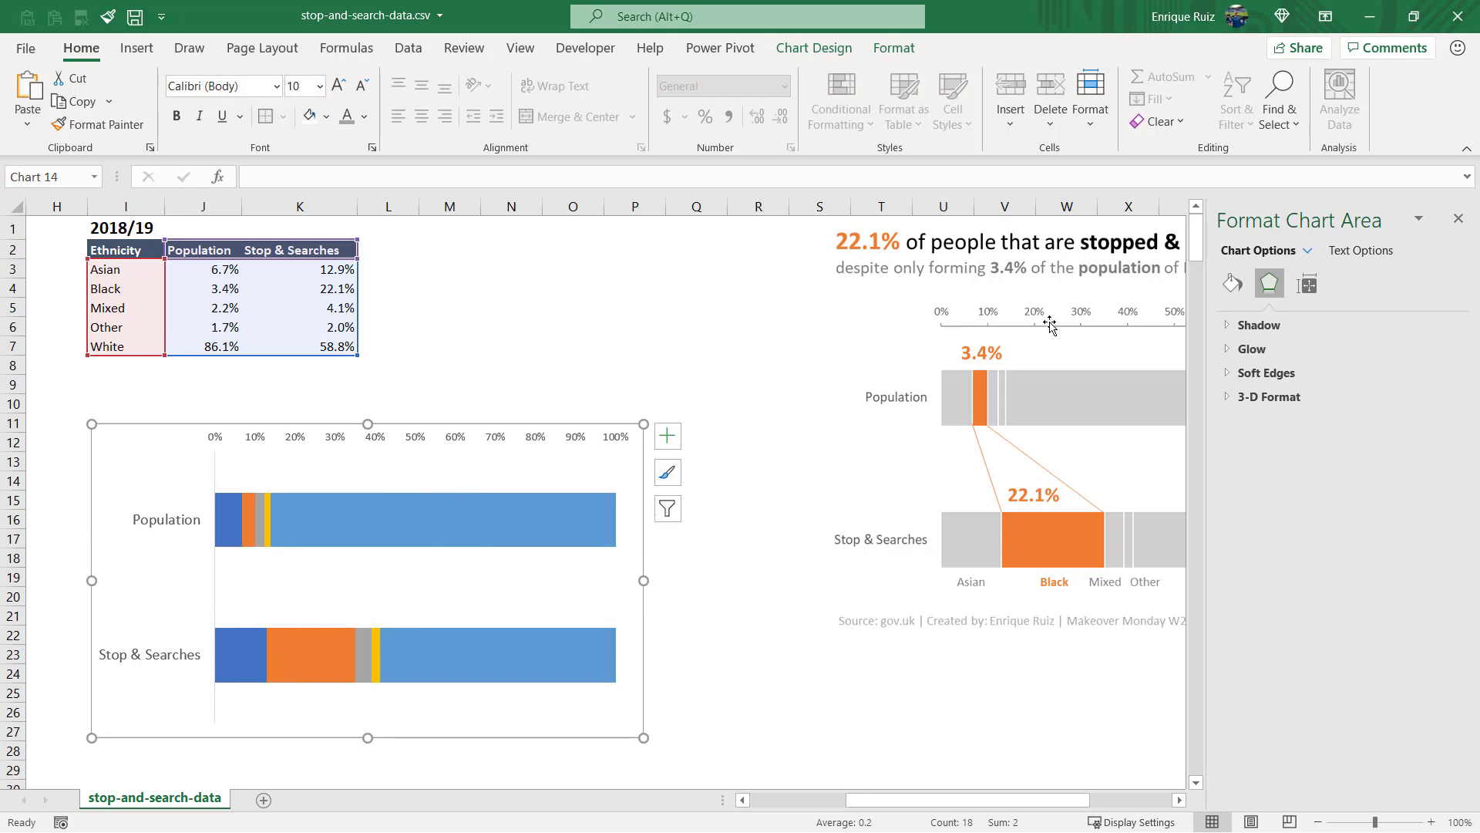
click(535, 443)
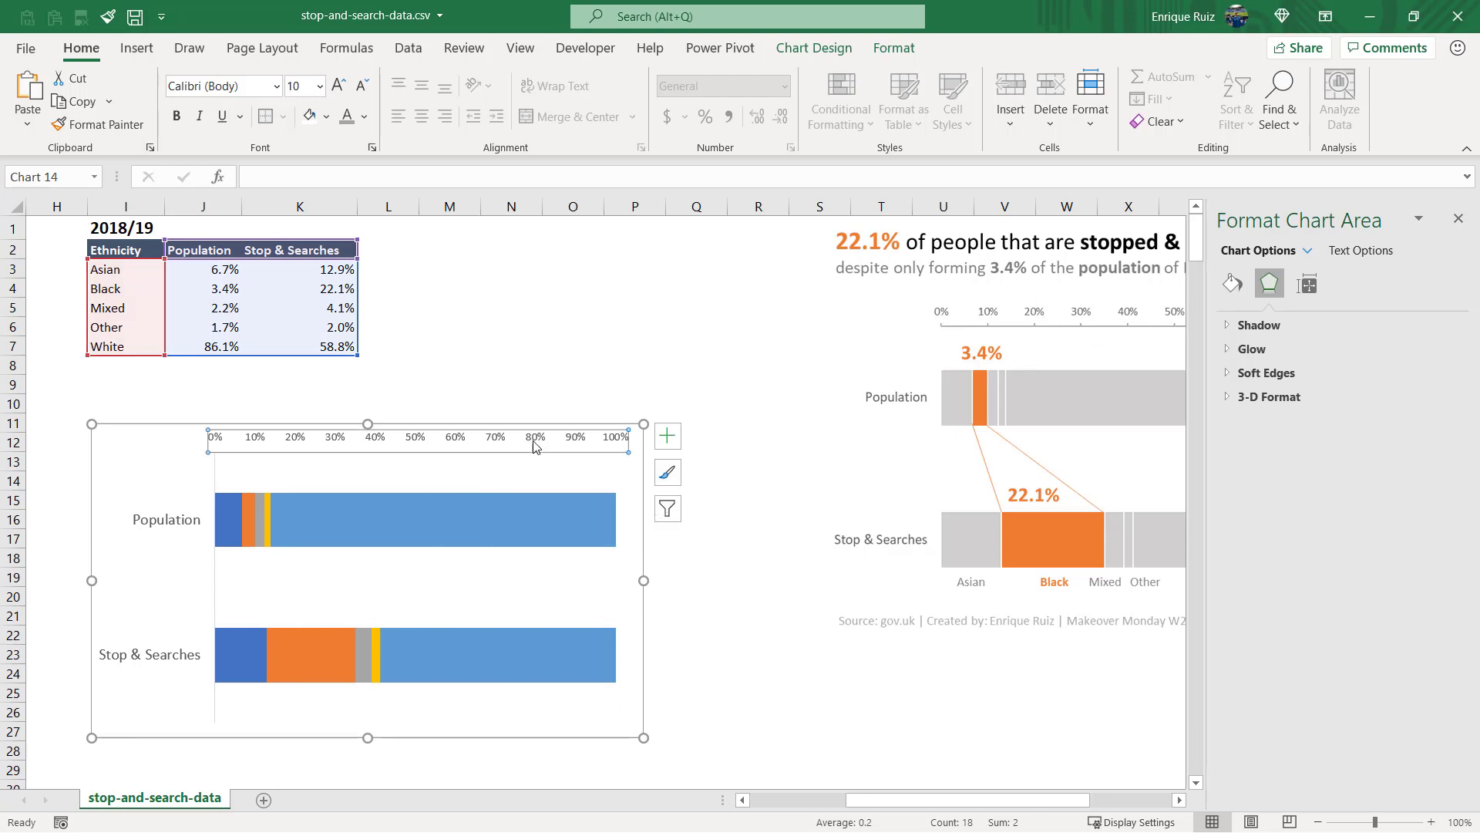
right_click(536, 440)
click(599, 683)
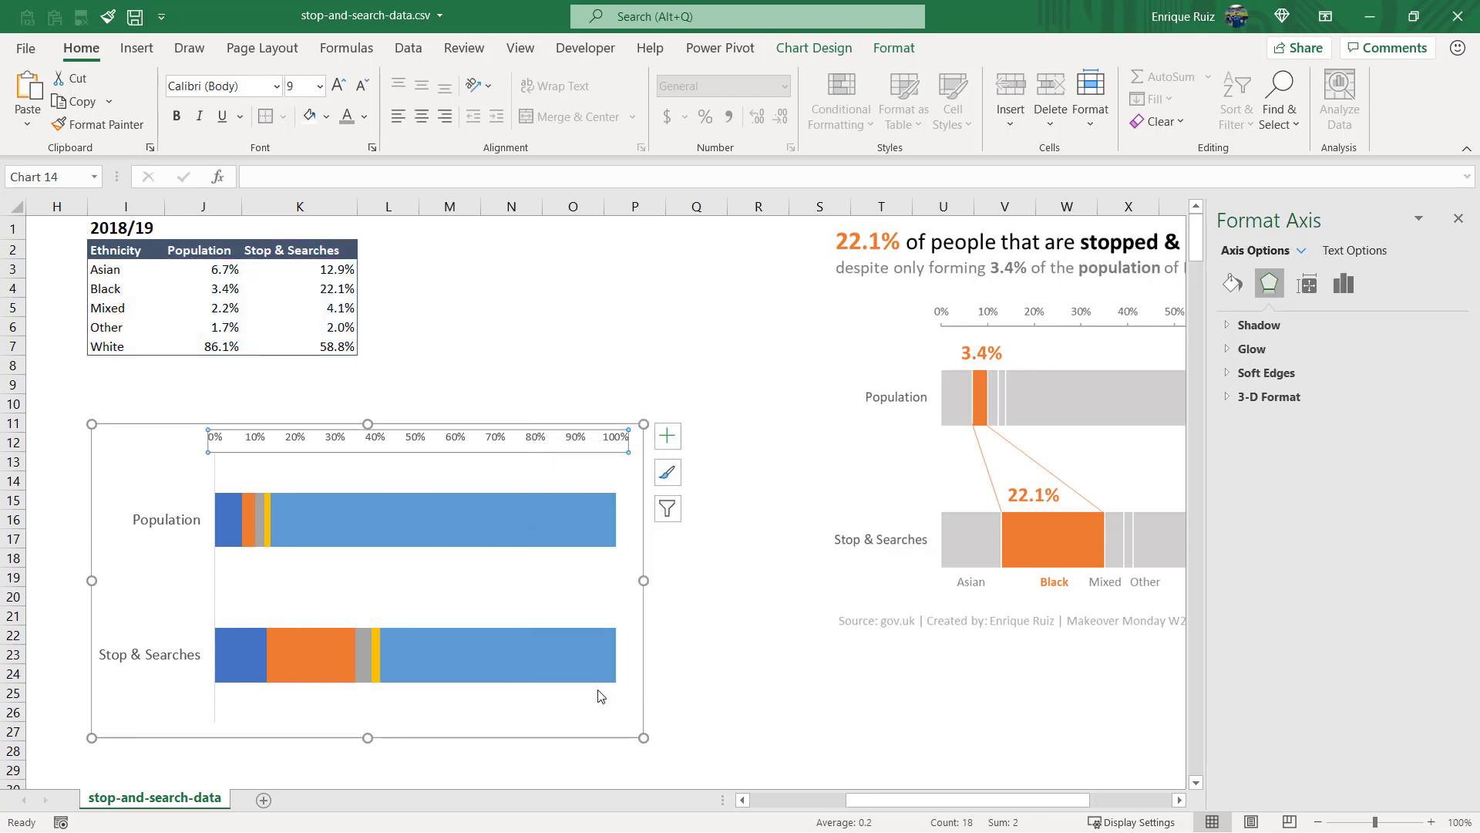
click(1265, 708)
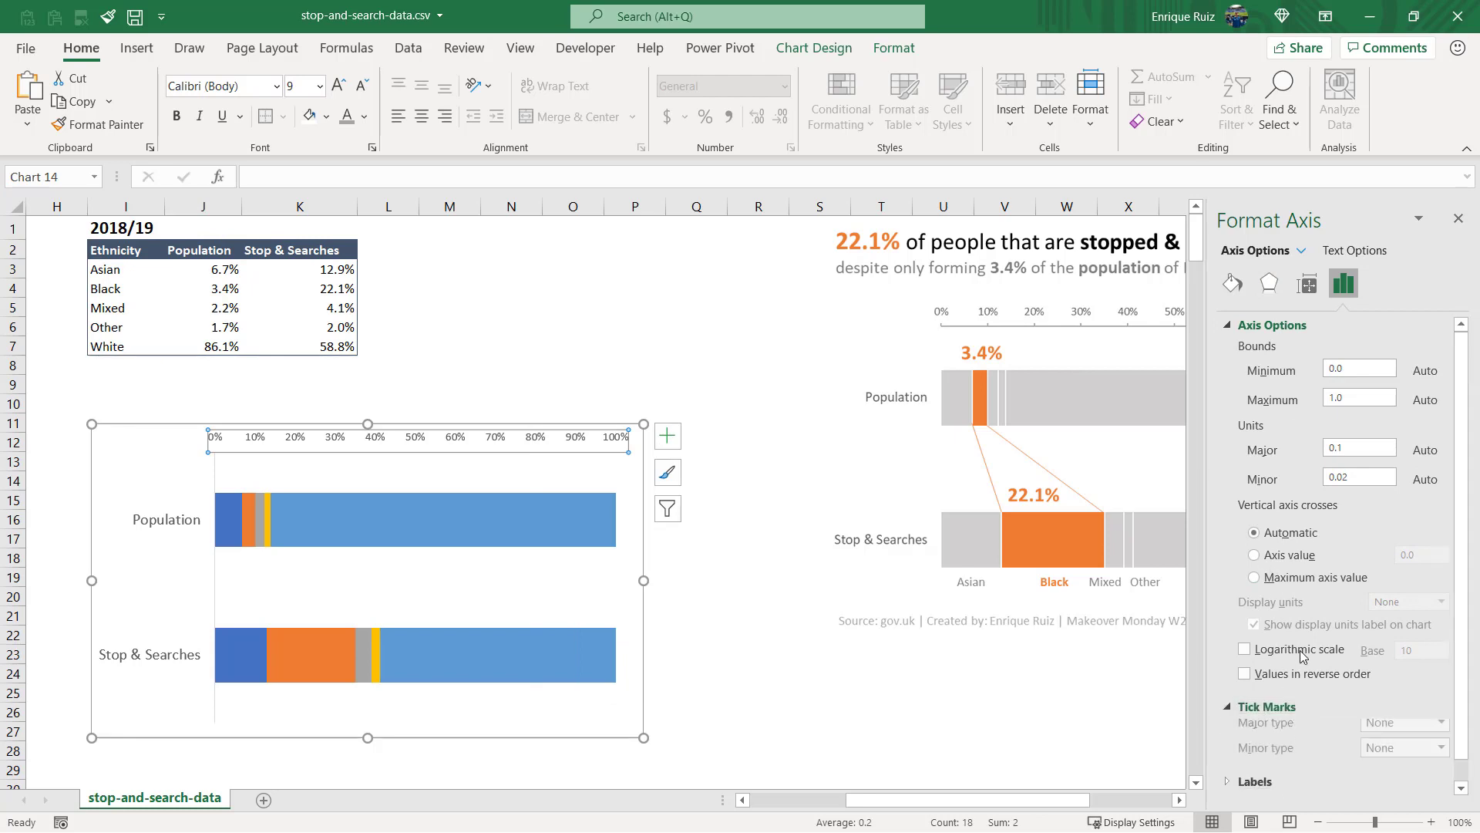
click(1384, 706)
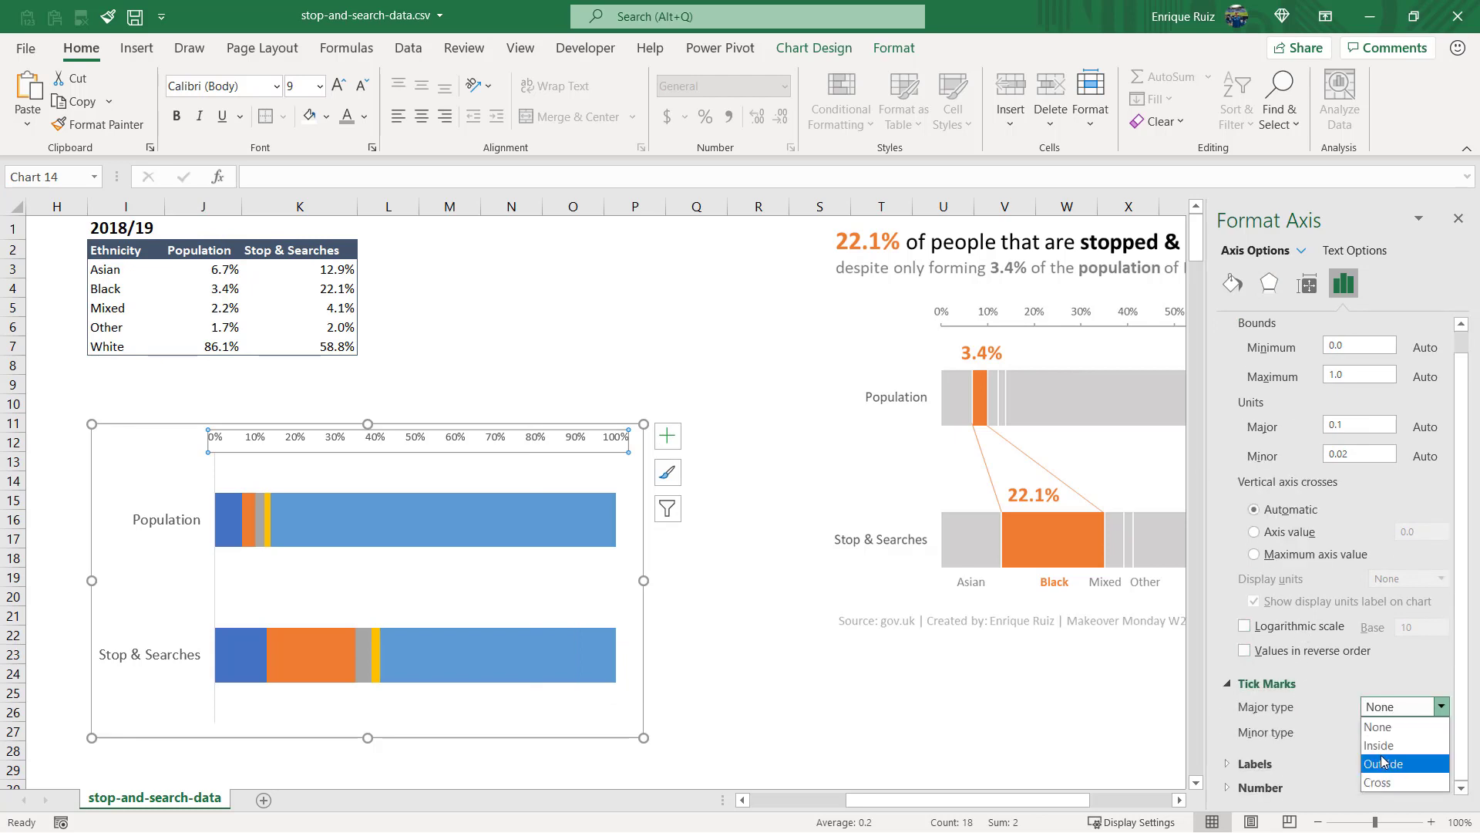
click(1383, 763)
click(1458, 219)
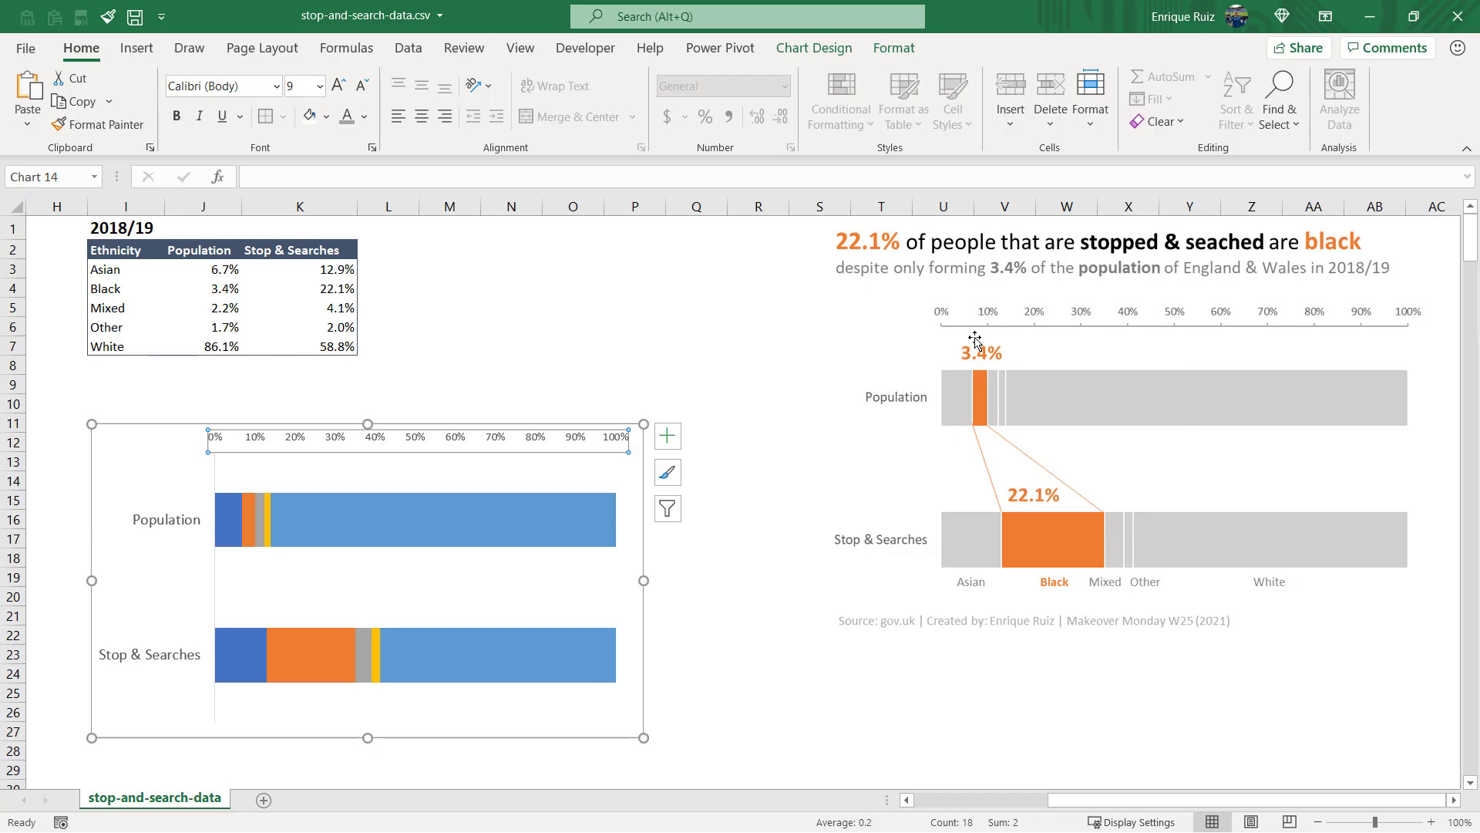
Step: Make the percentage axis line grey and give the category axis no outline
click(886, 51)
click(761, 100)
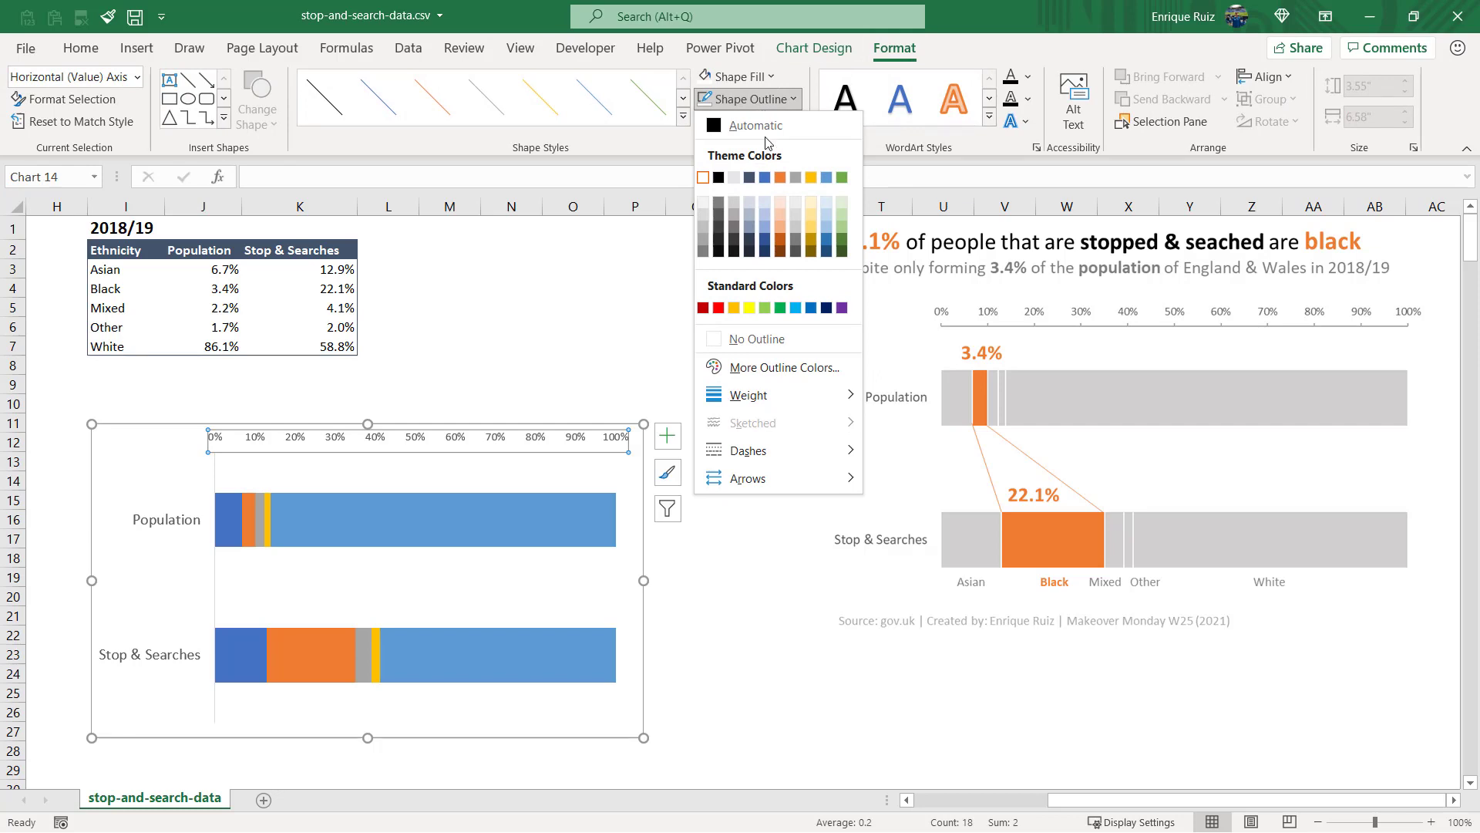
click(796, 178)
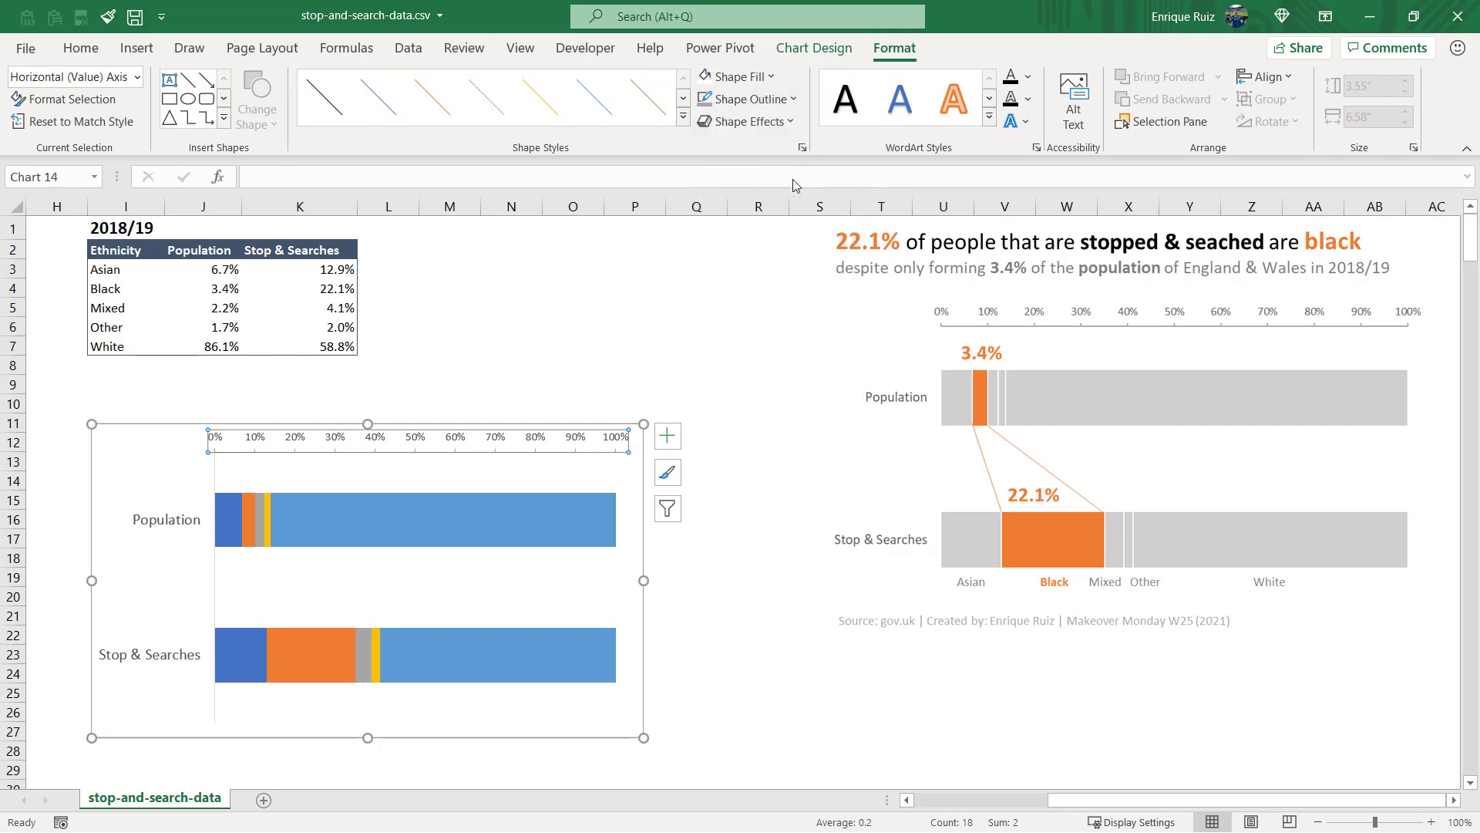
click(215, 572)
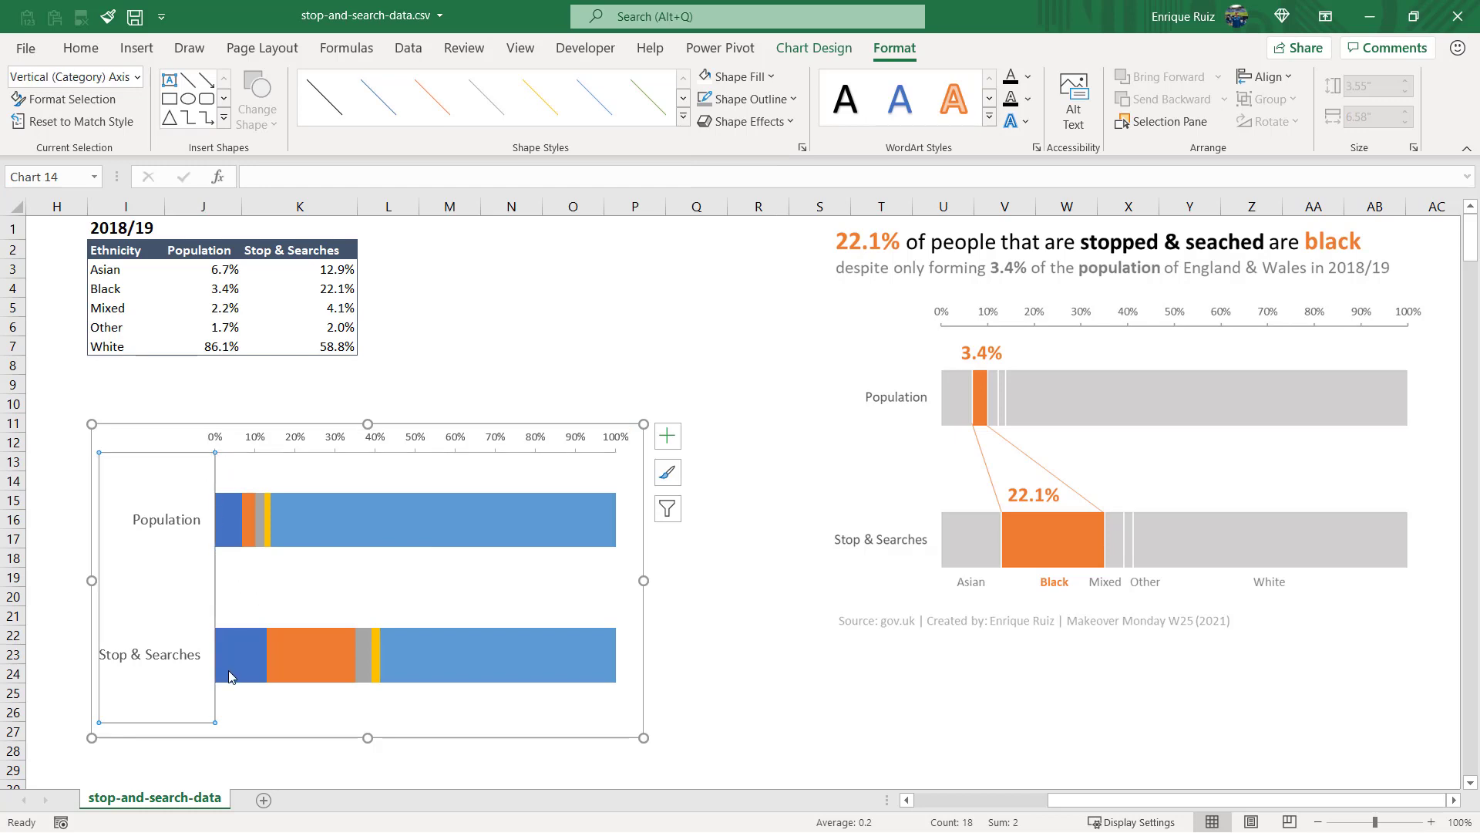
click(749, 98)
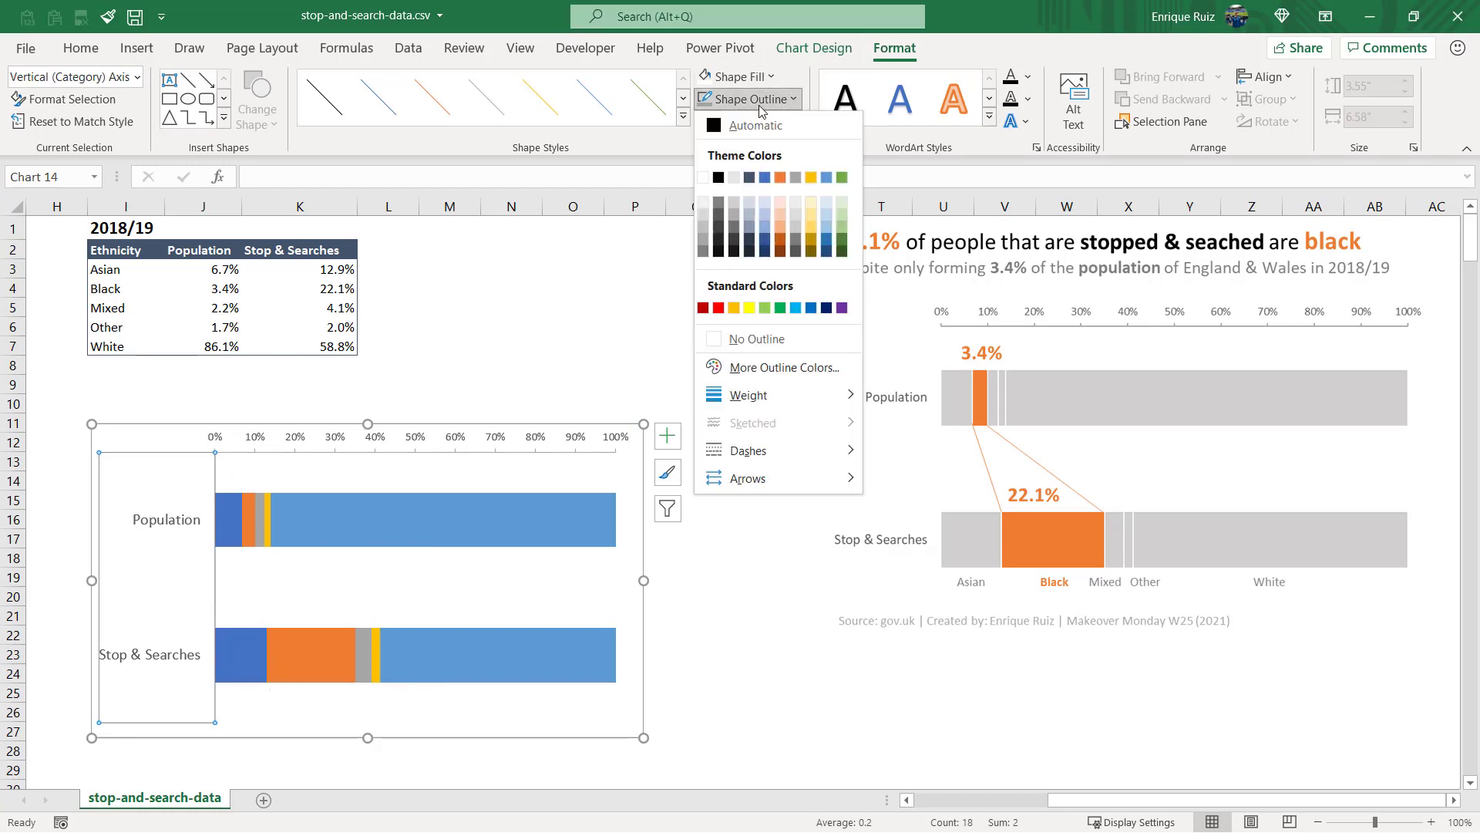
click(757, 339)
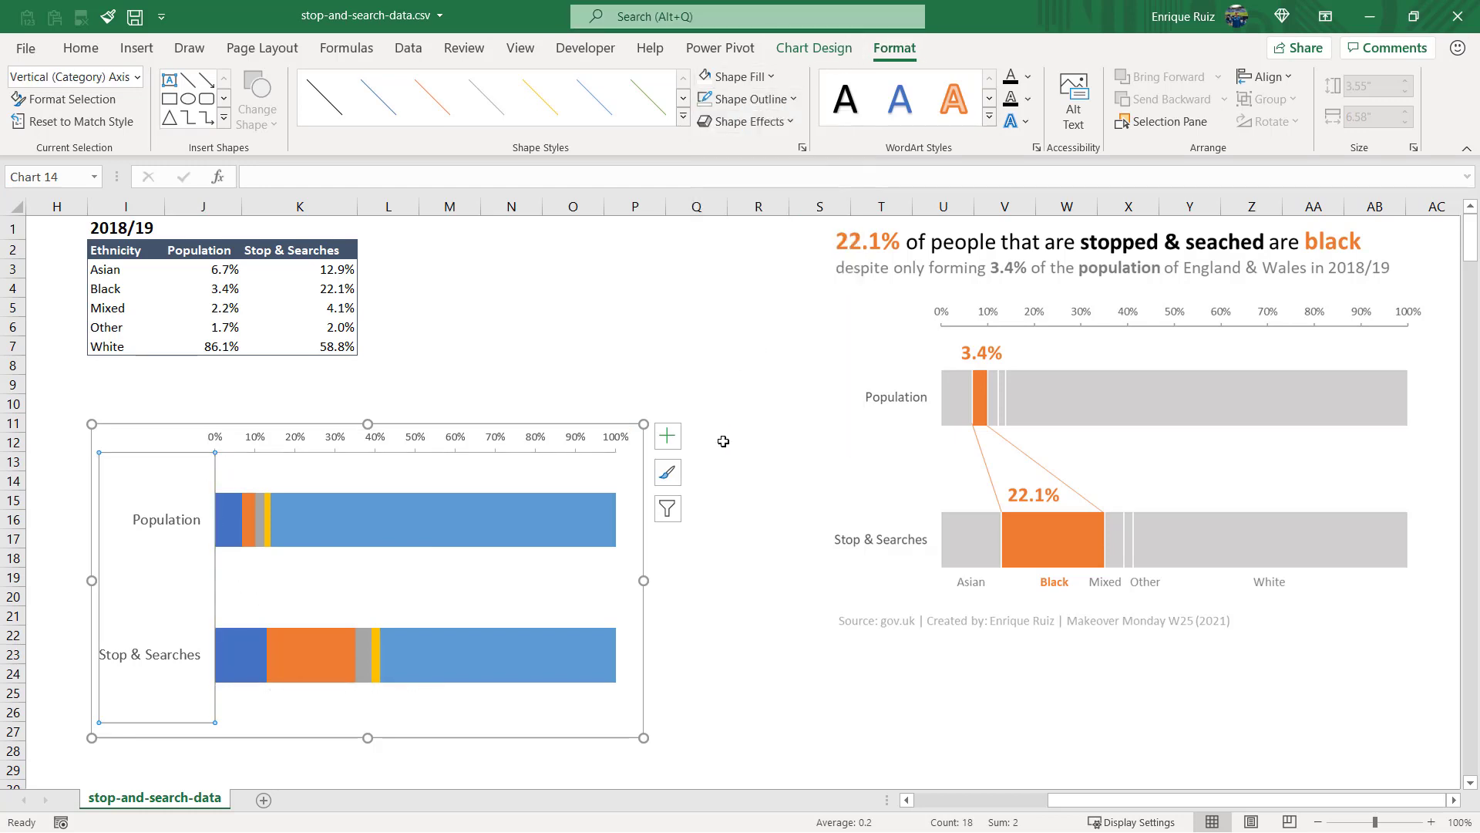
click(733, 521)
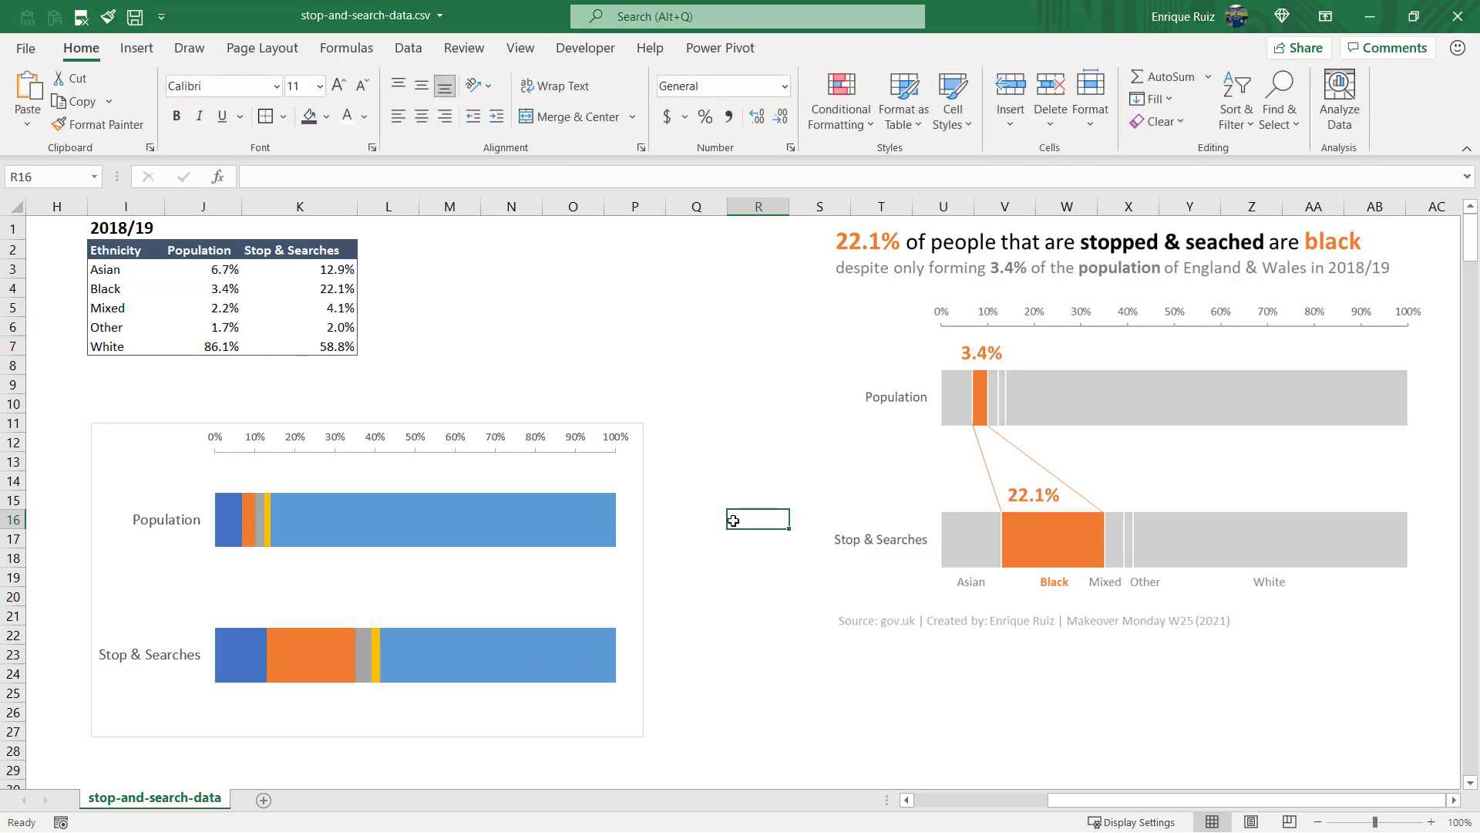
Step: Set the left chart's background to No Fill
click(644, 457)
click(814, 48)
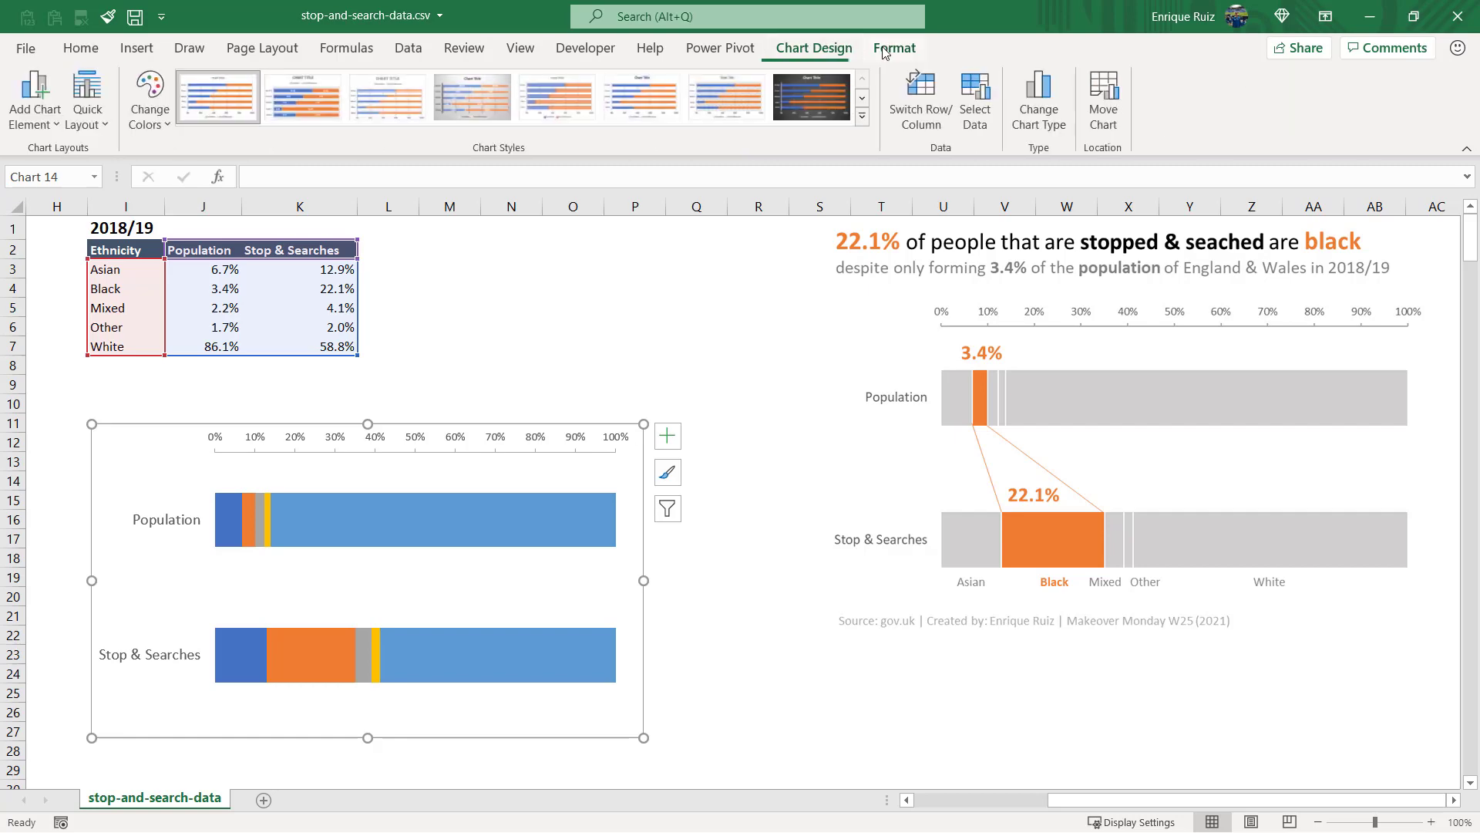
click(894, 48)
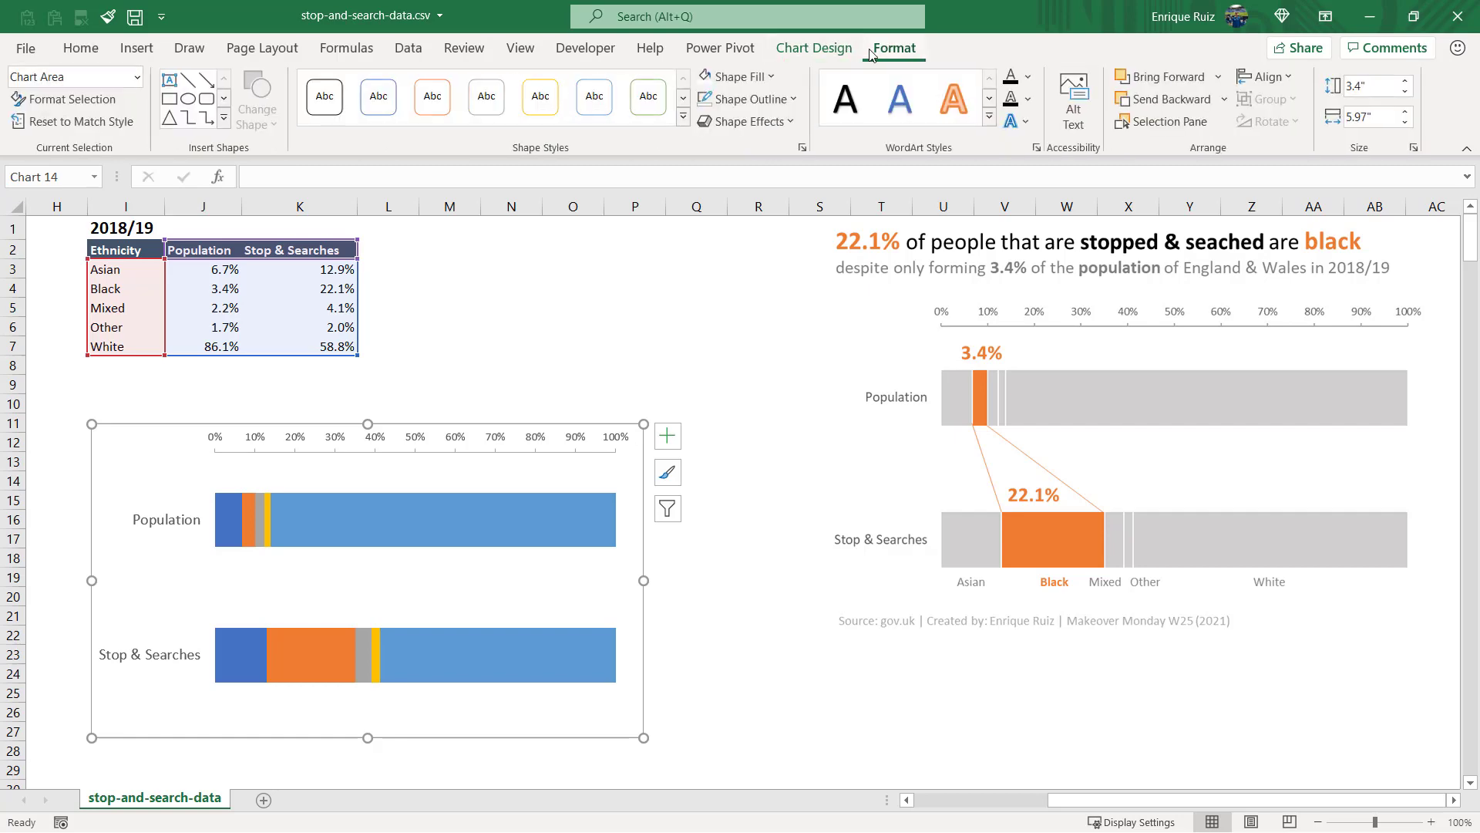
click(736, 76)
click(755, 317)
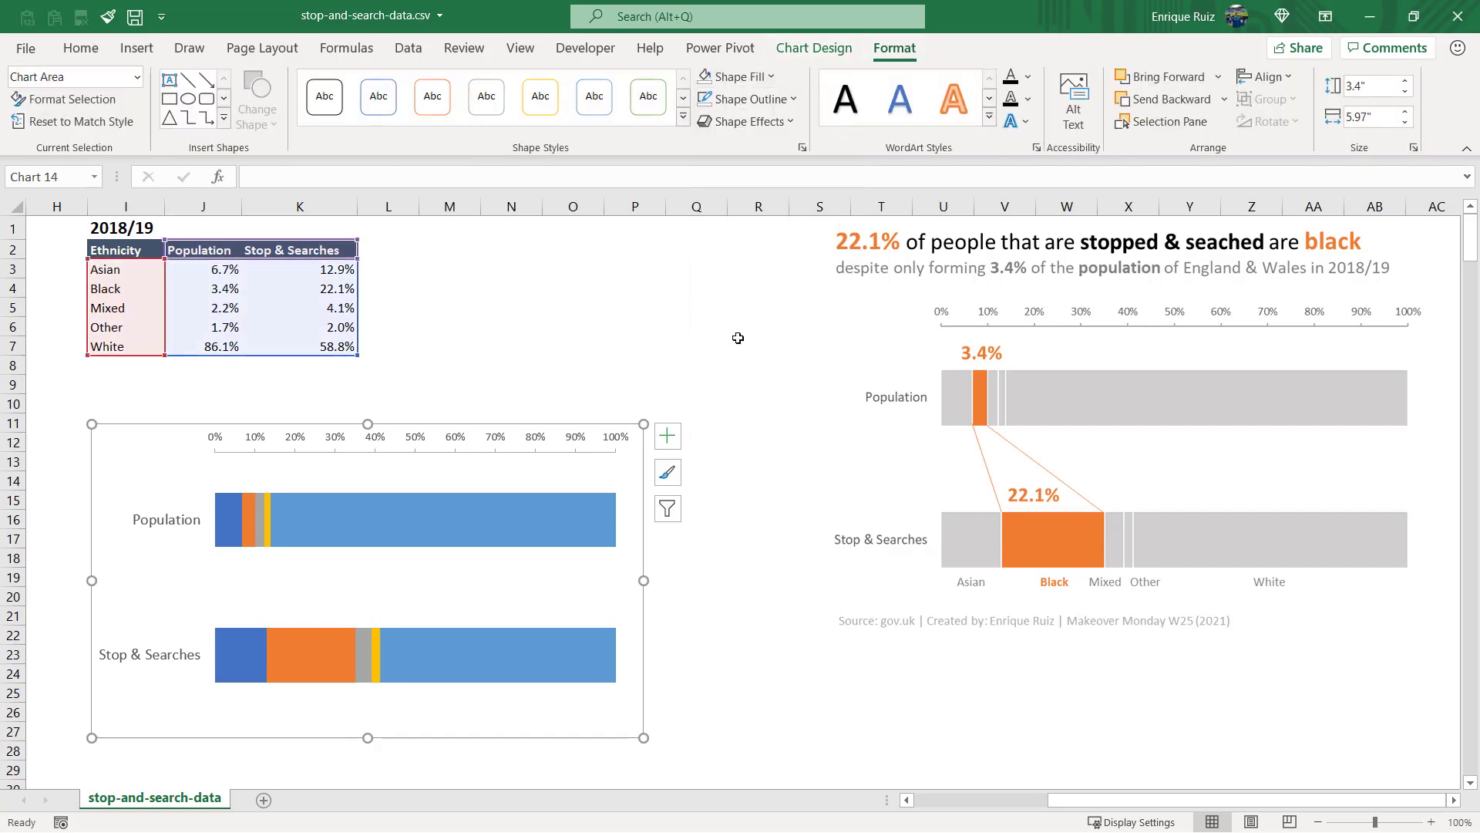
click(723, 513)
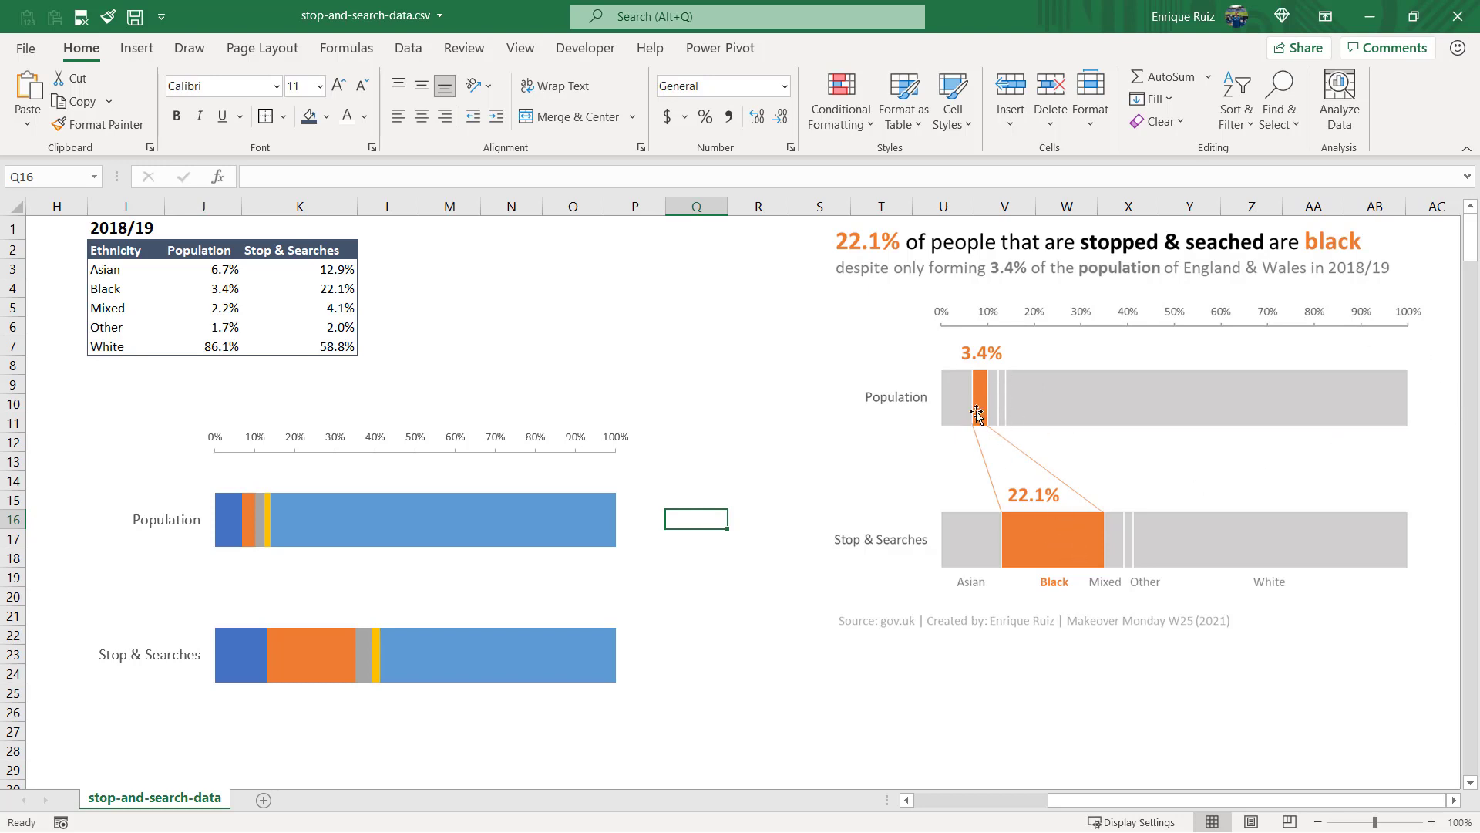
Step: Give the Asian series a solid-line border in the chosen colour
click(234, 518)
right_click(234, 520)
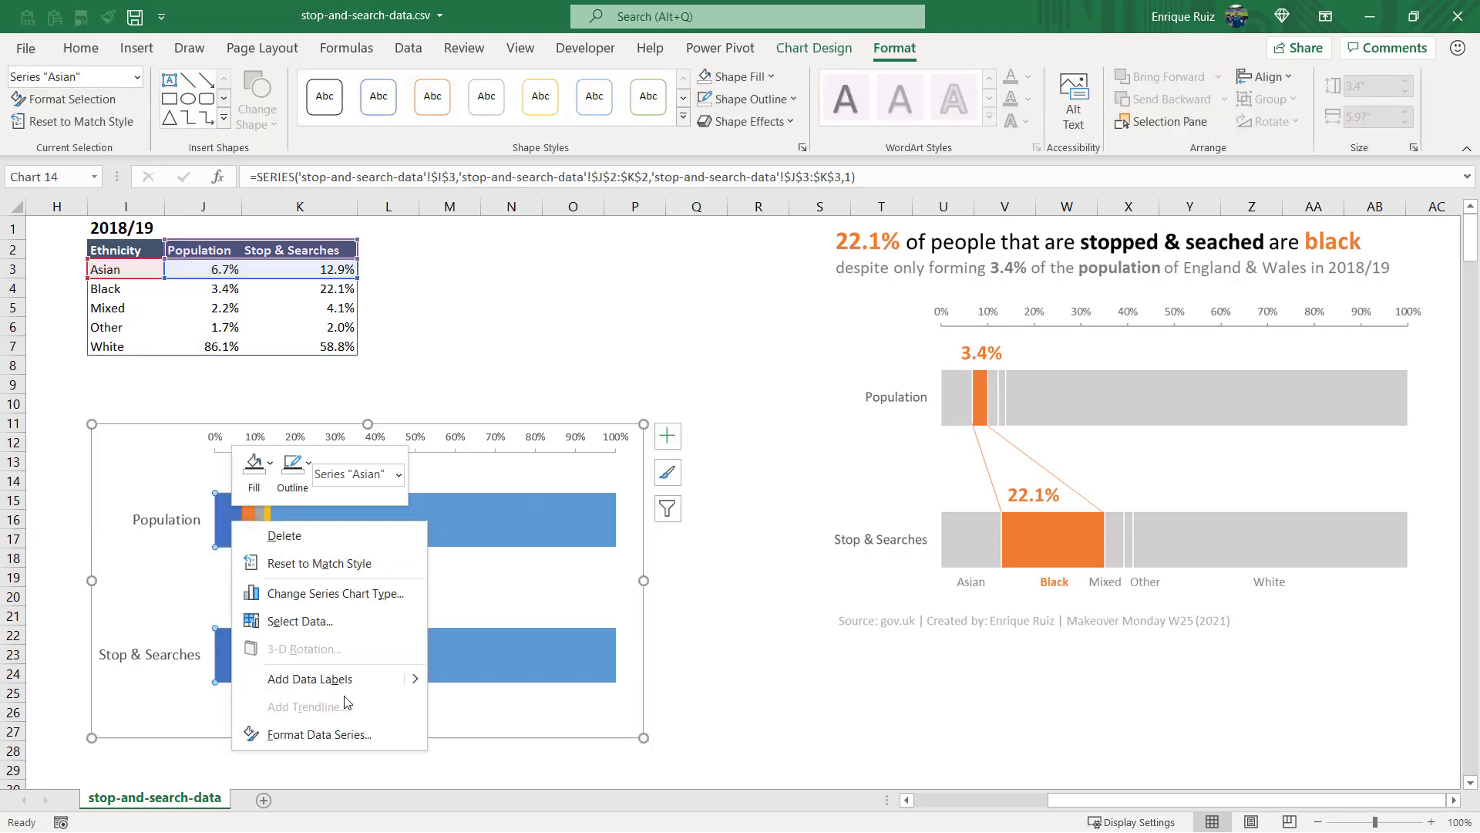
click(330, 735)
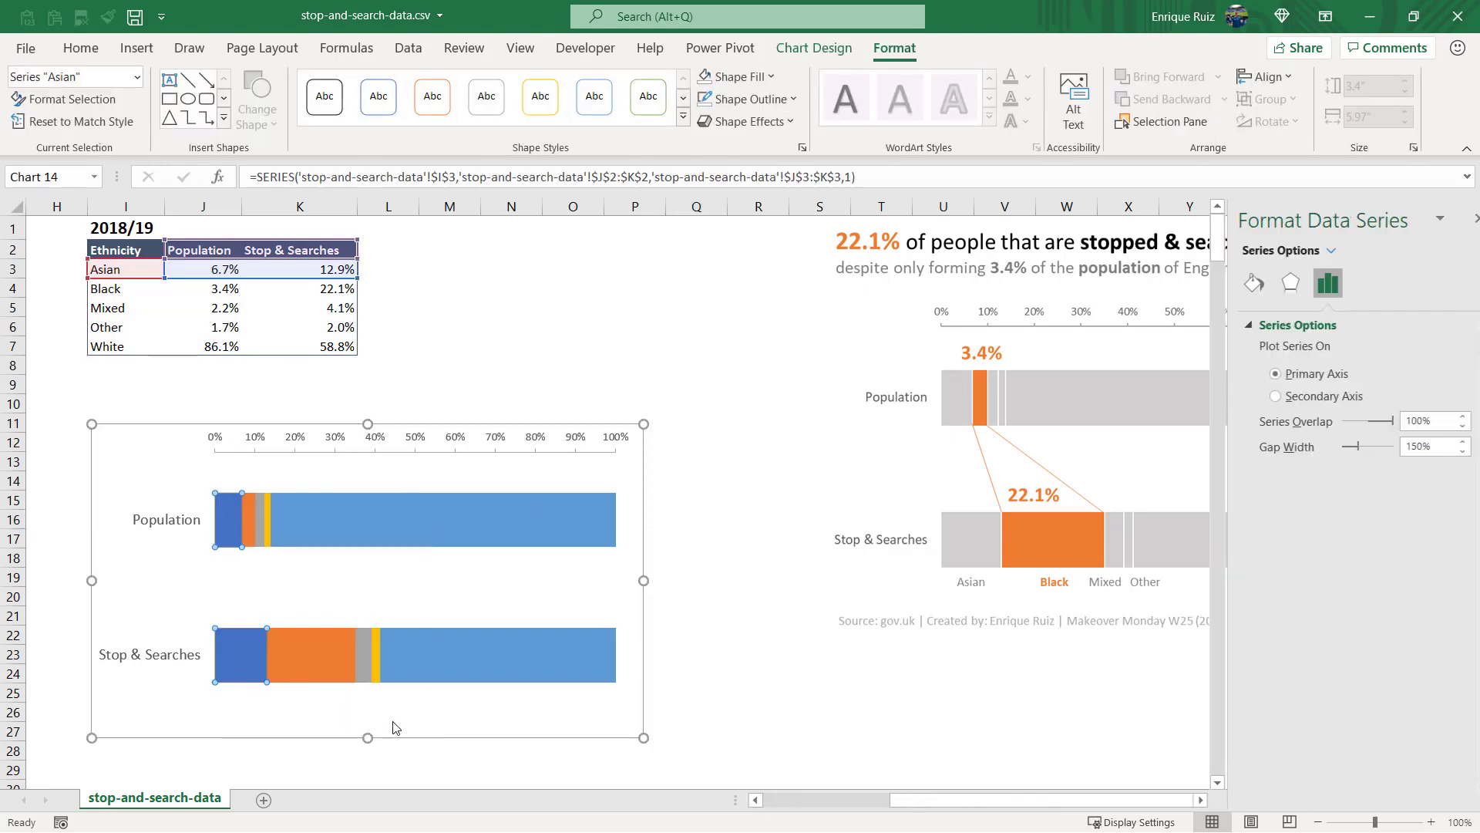
click(1232, 286)
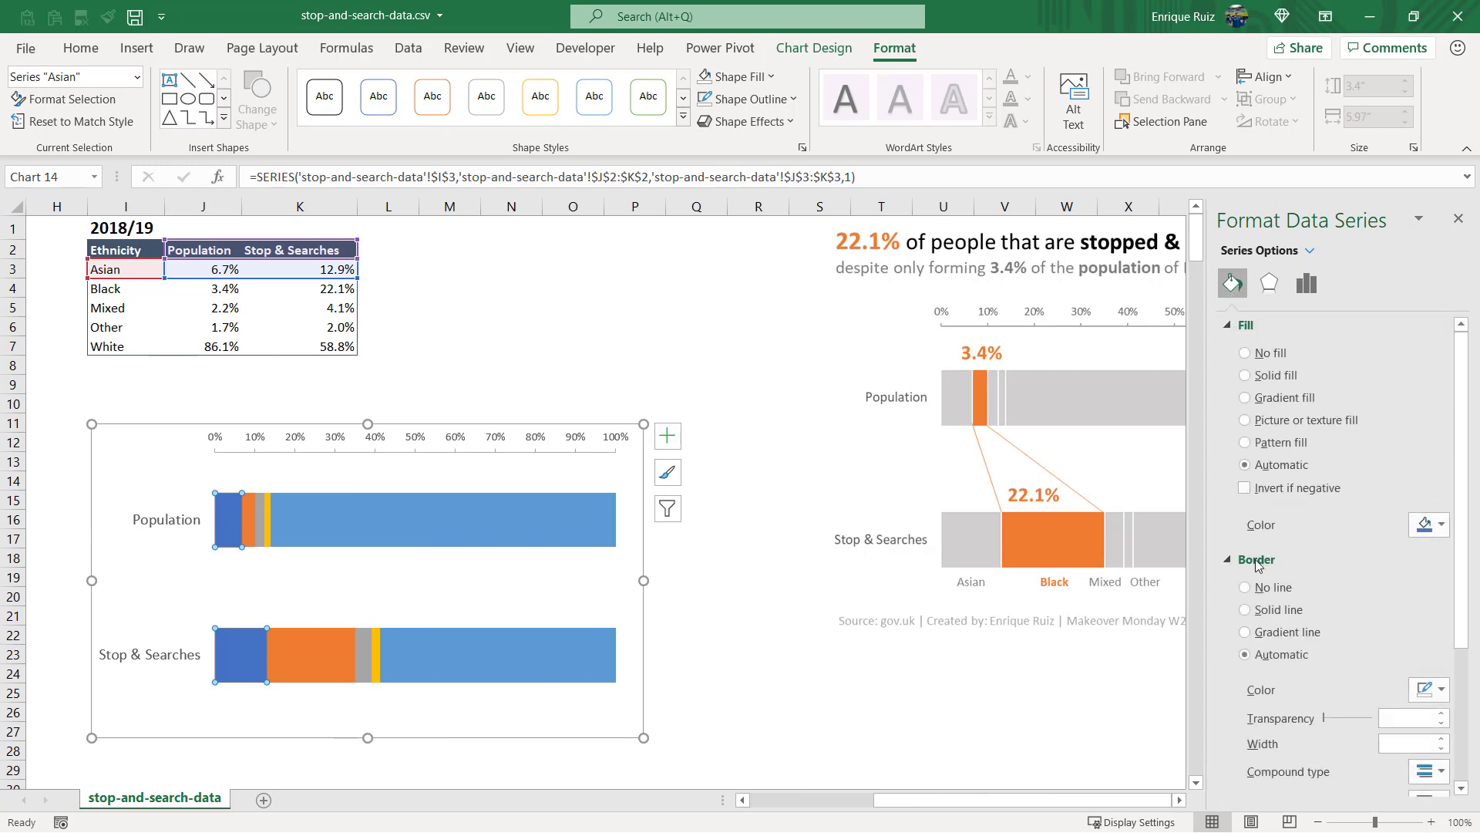
click(1274, 611)
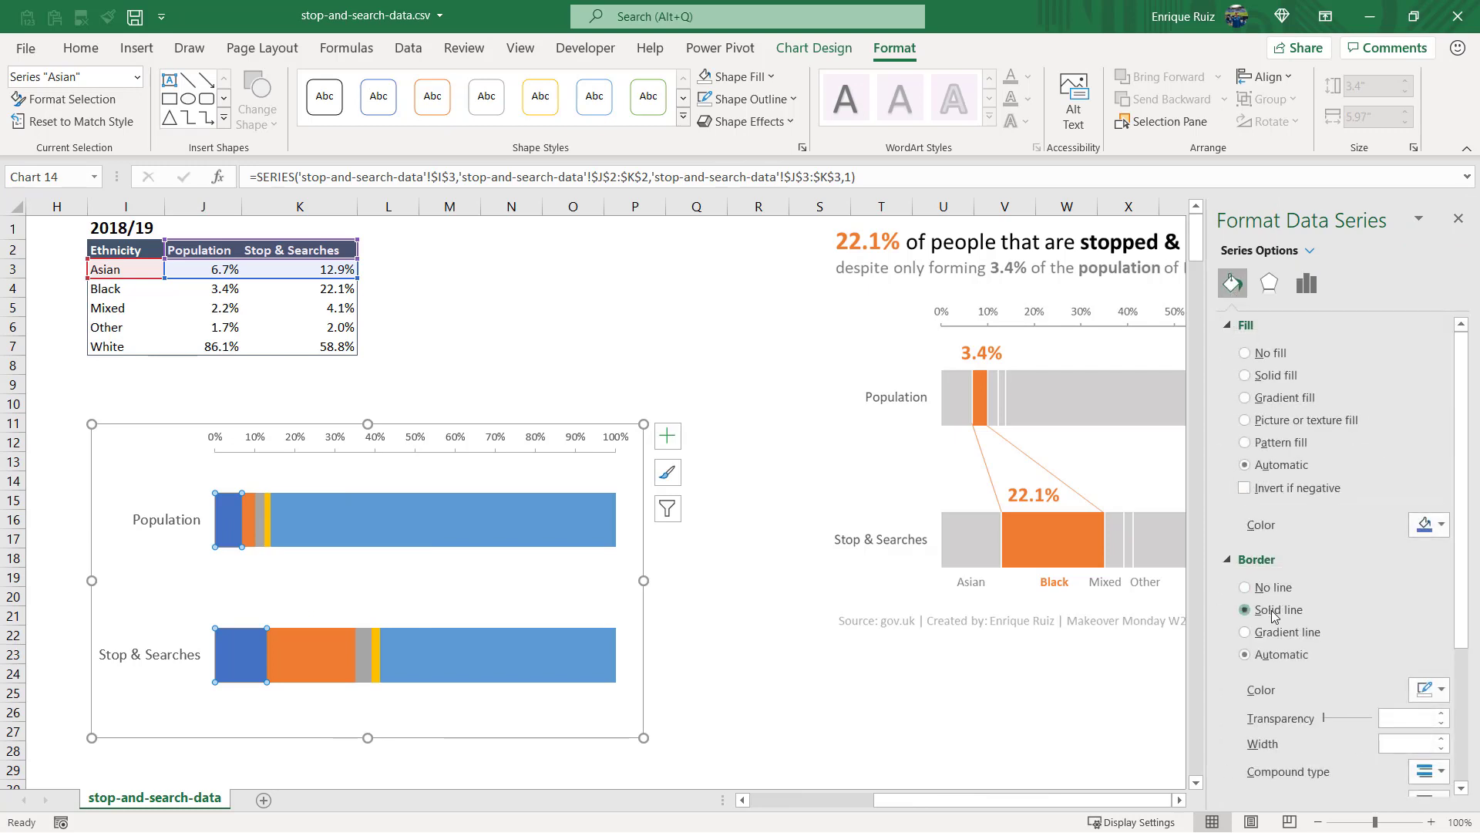
click(1426, 692)
click(1332, 515)
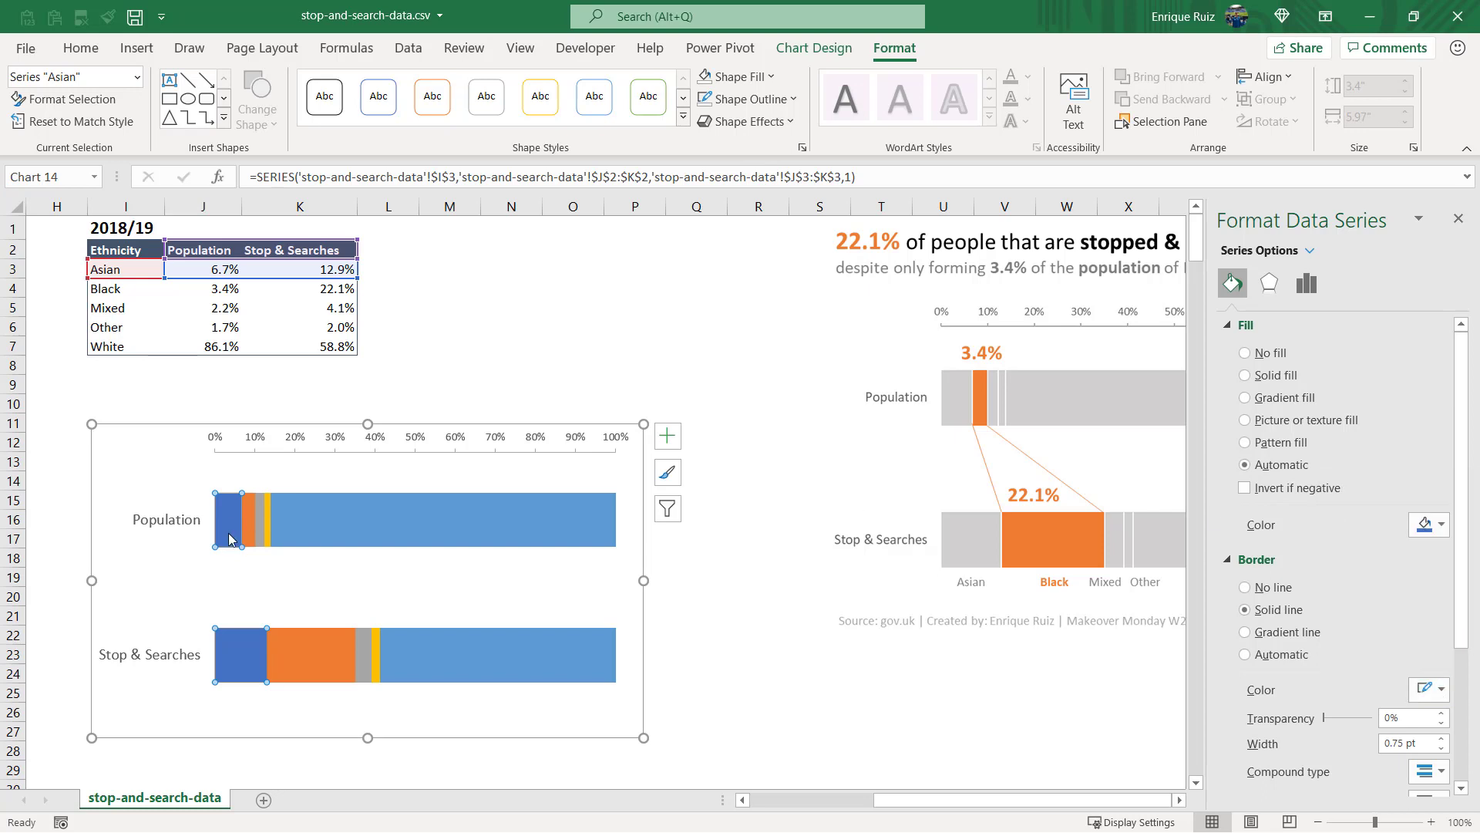
Step: Apply solid-line borders to the Black, Mixed, White and Other series
click(253, 529)
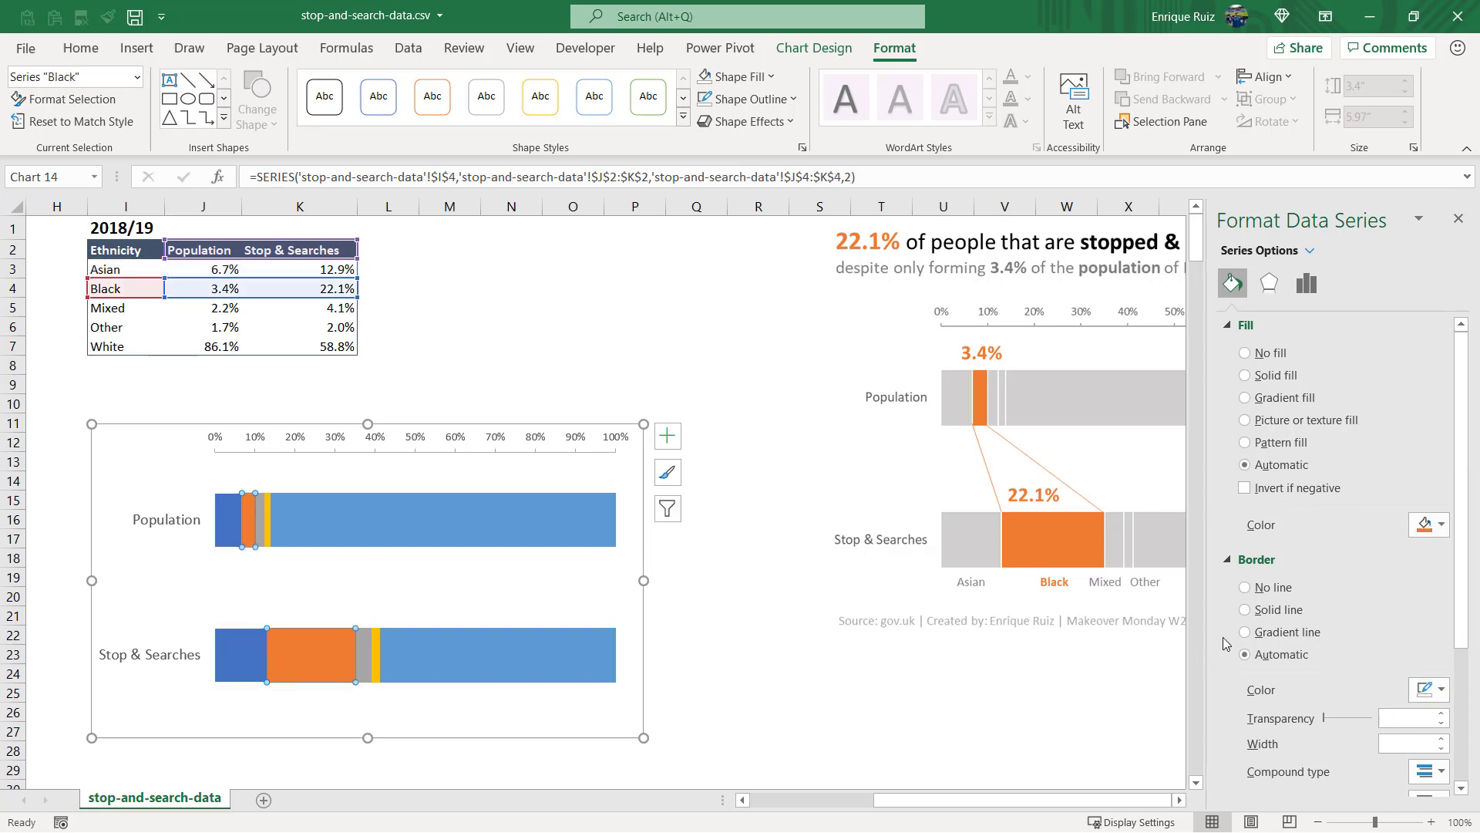
click(261, 521)
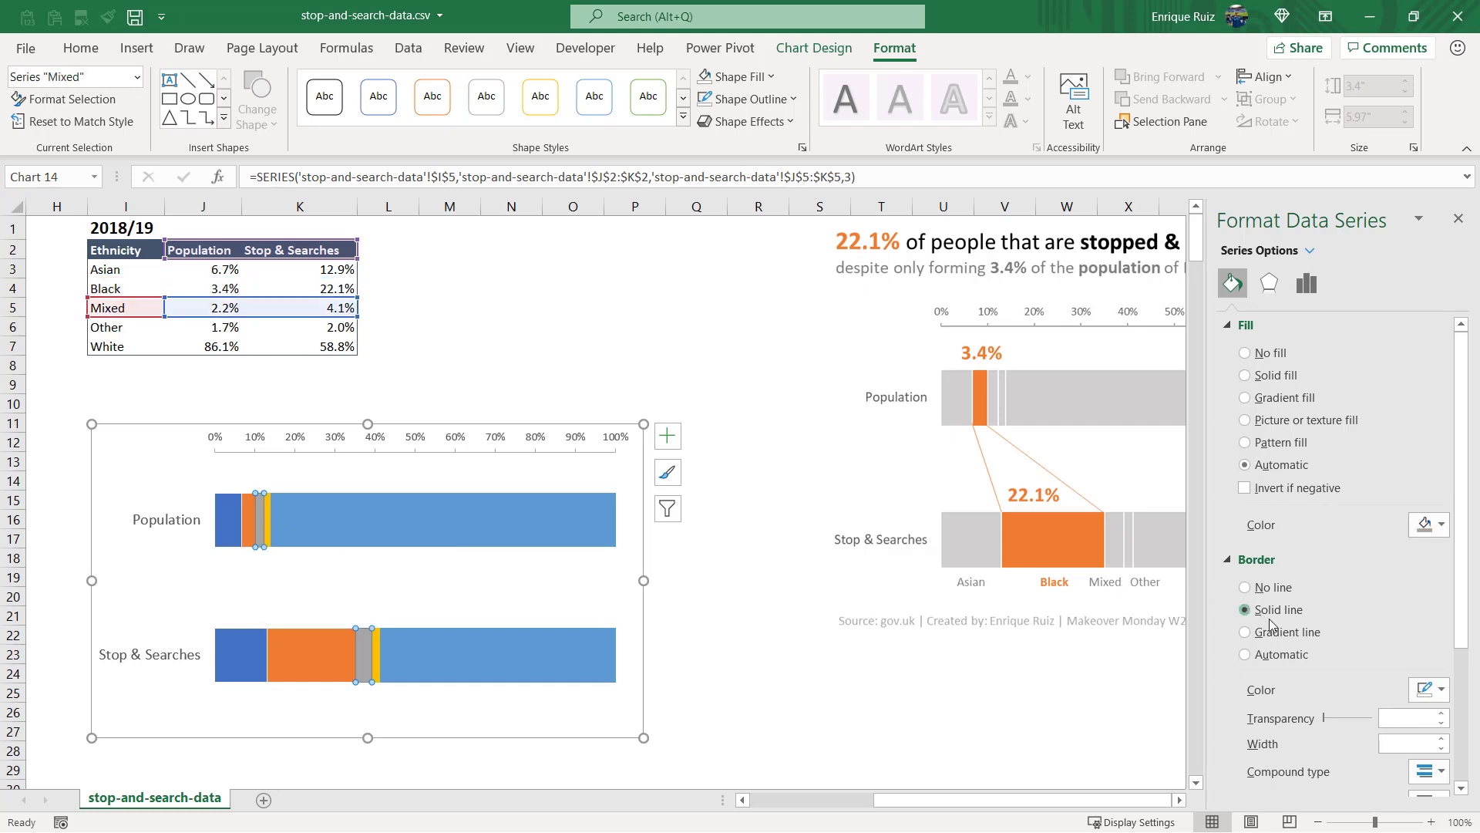
click(271, 522)
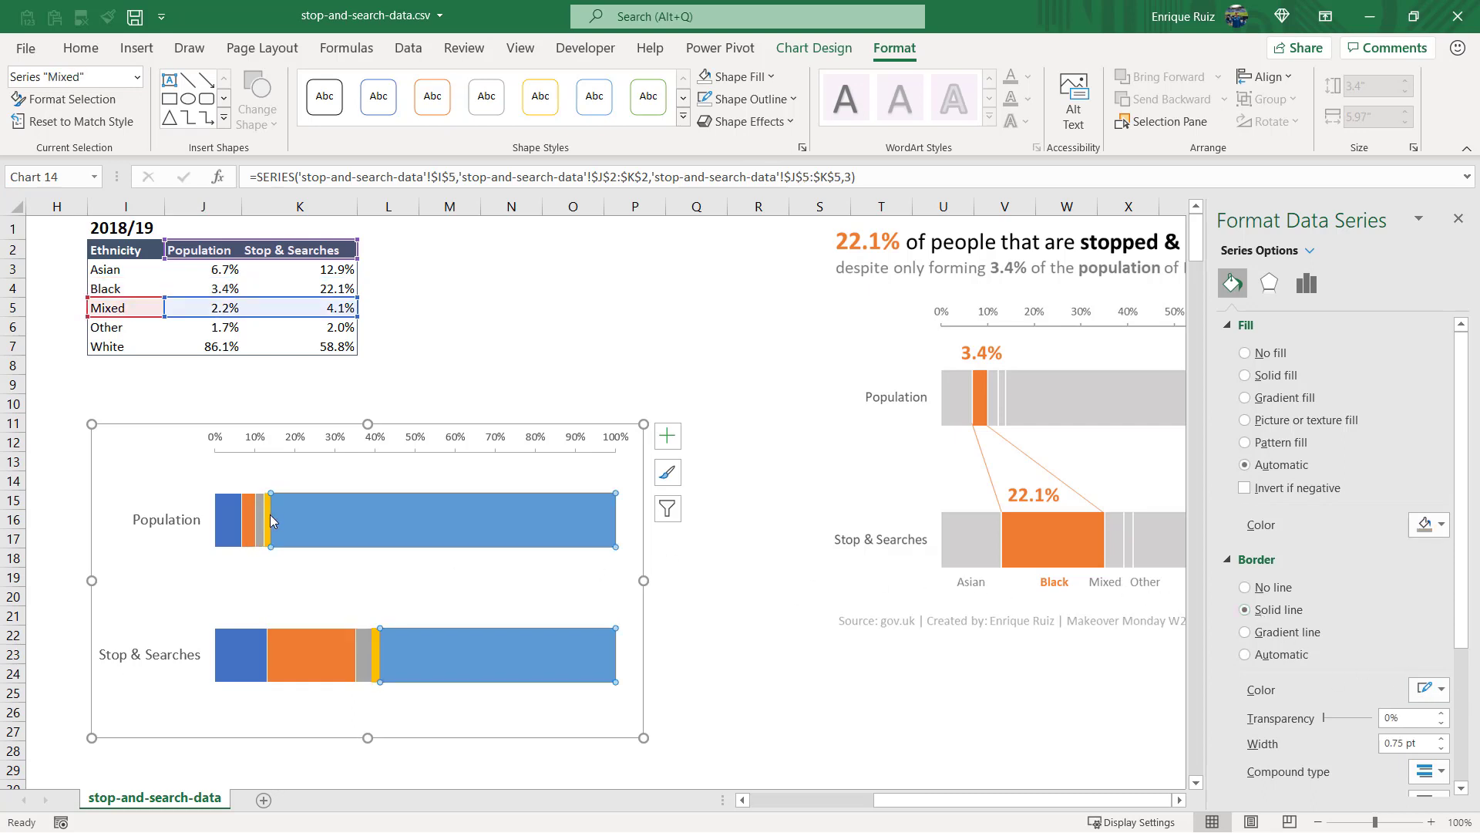
click(1268, 611)
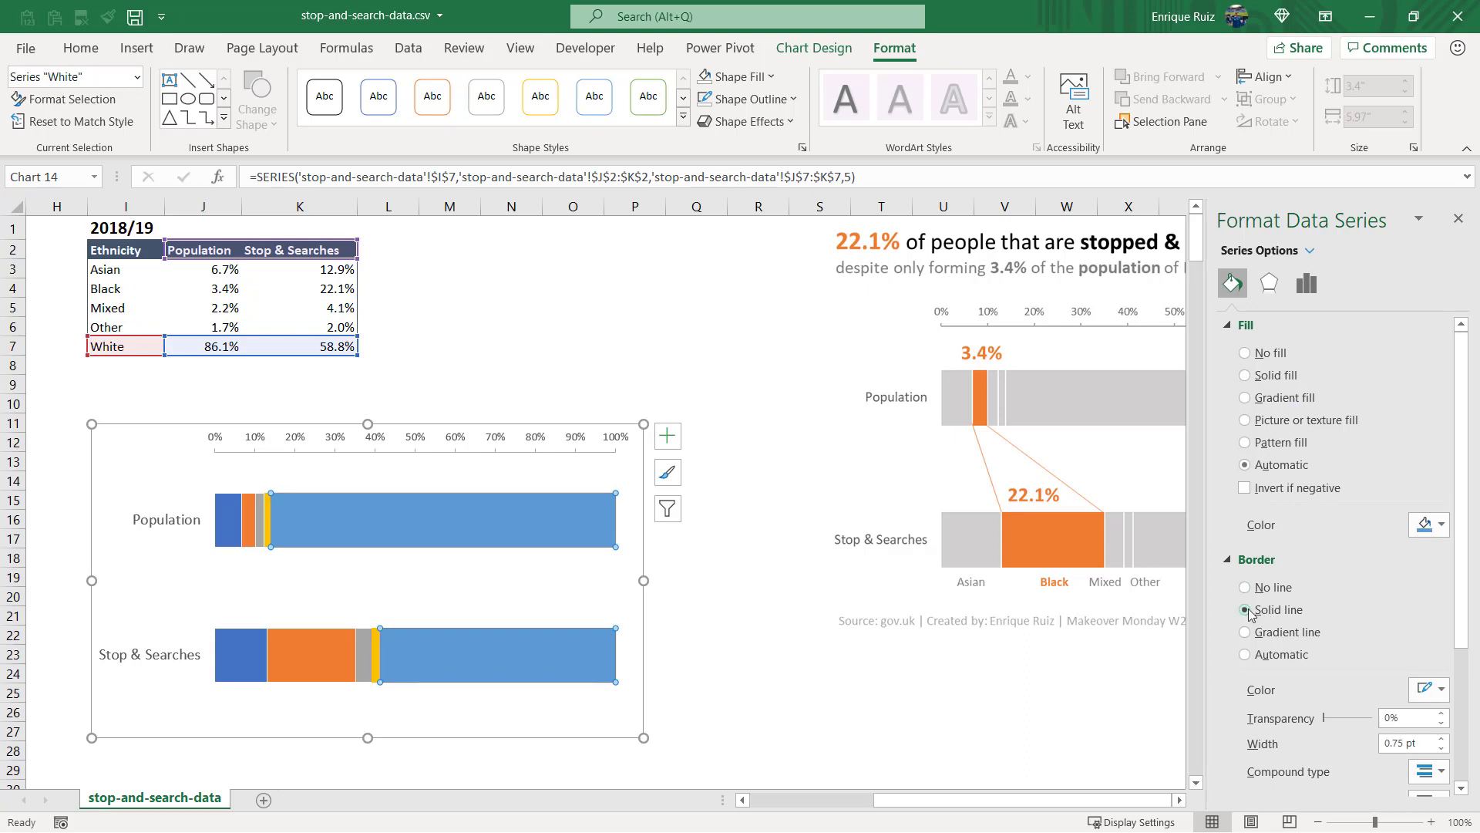
click(267, 524)
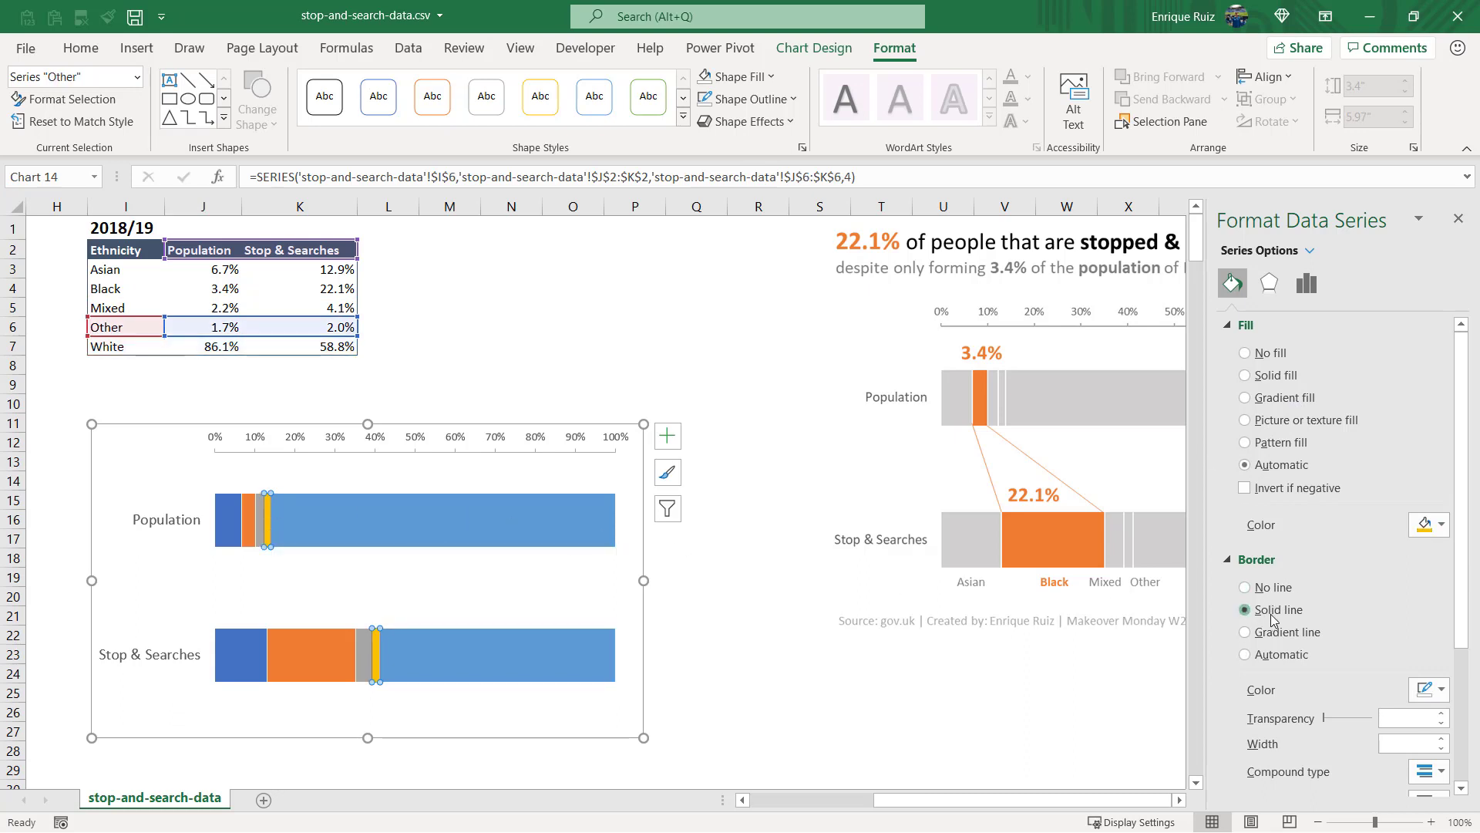
Step: Fill the Asian, Mixed, White and Other series solid grey, then close the pane
click(228, 516)
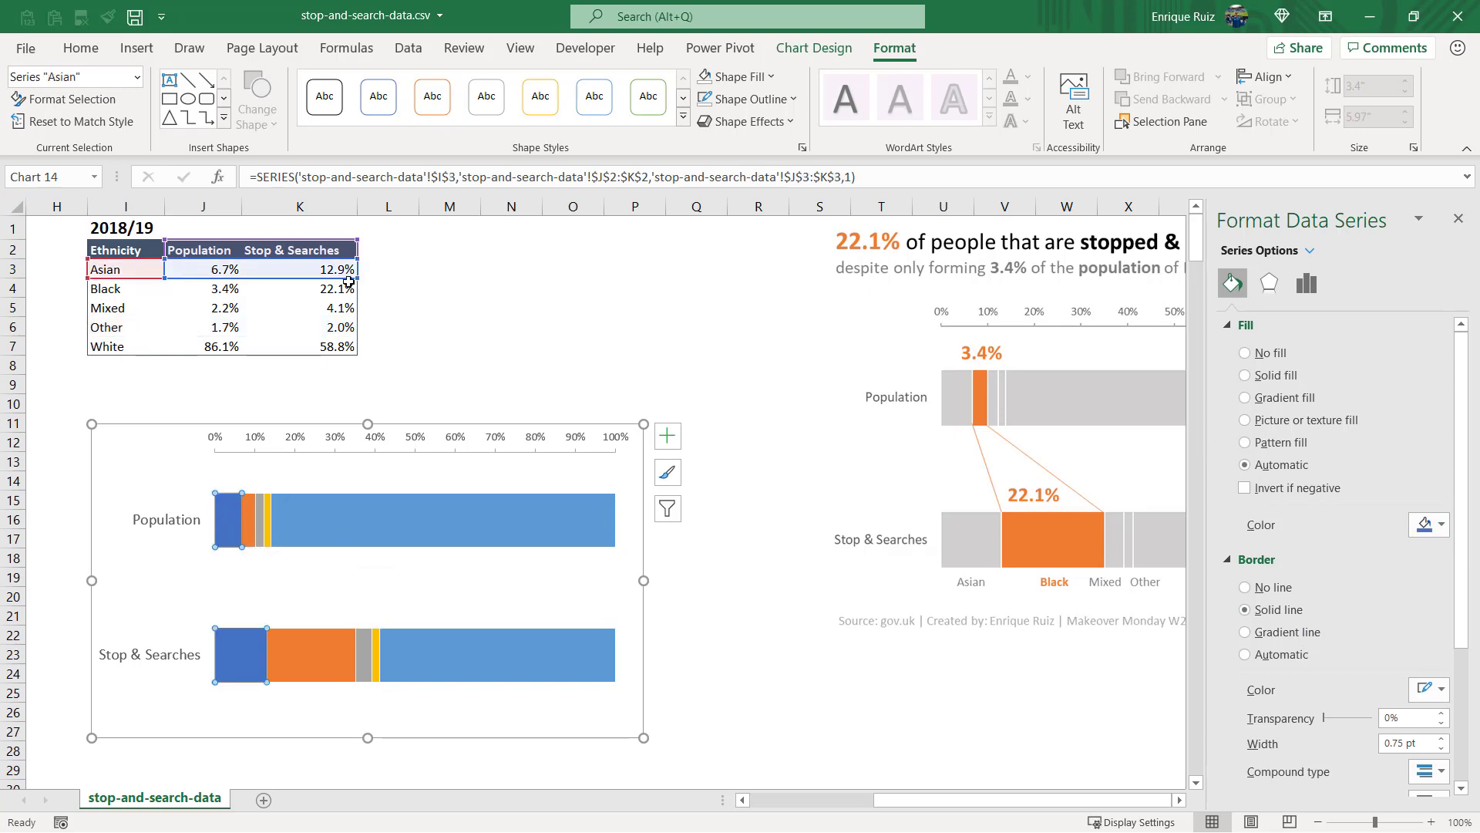
click(1274, 376)
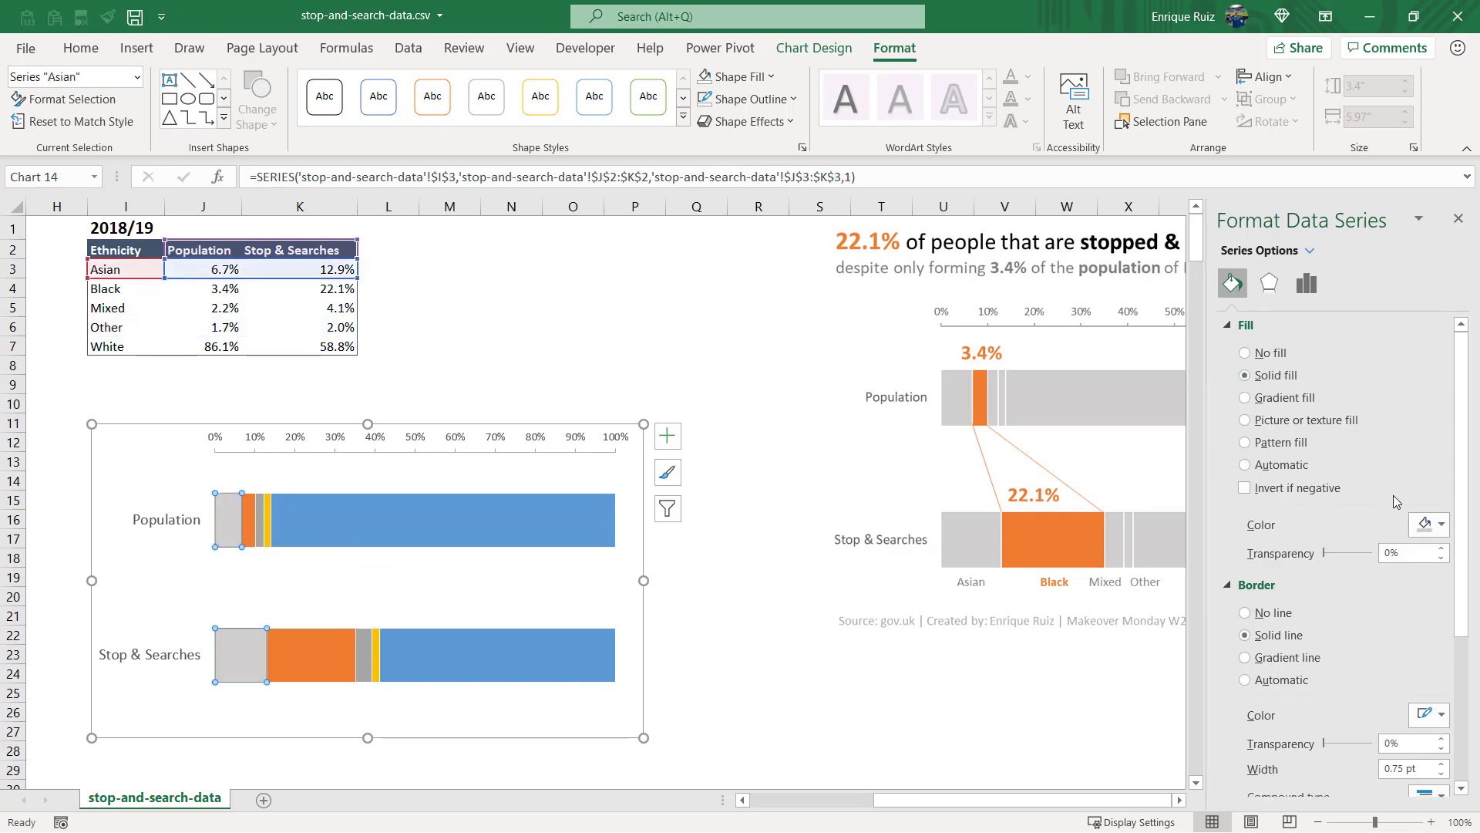
click(261, 518)
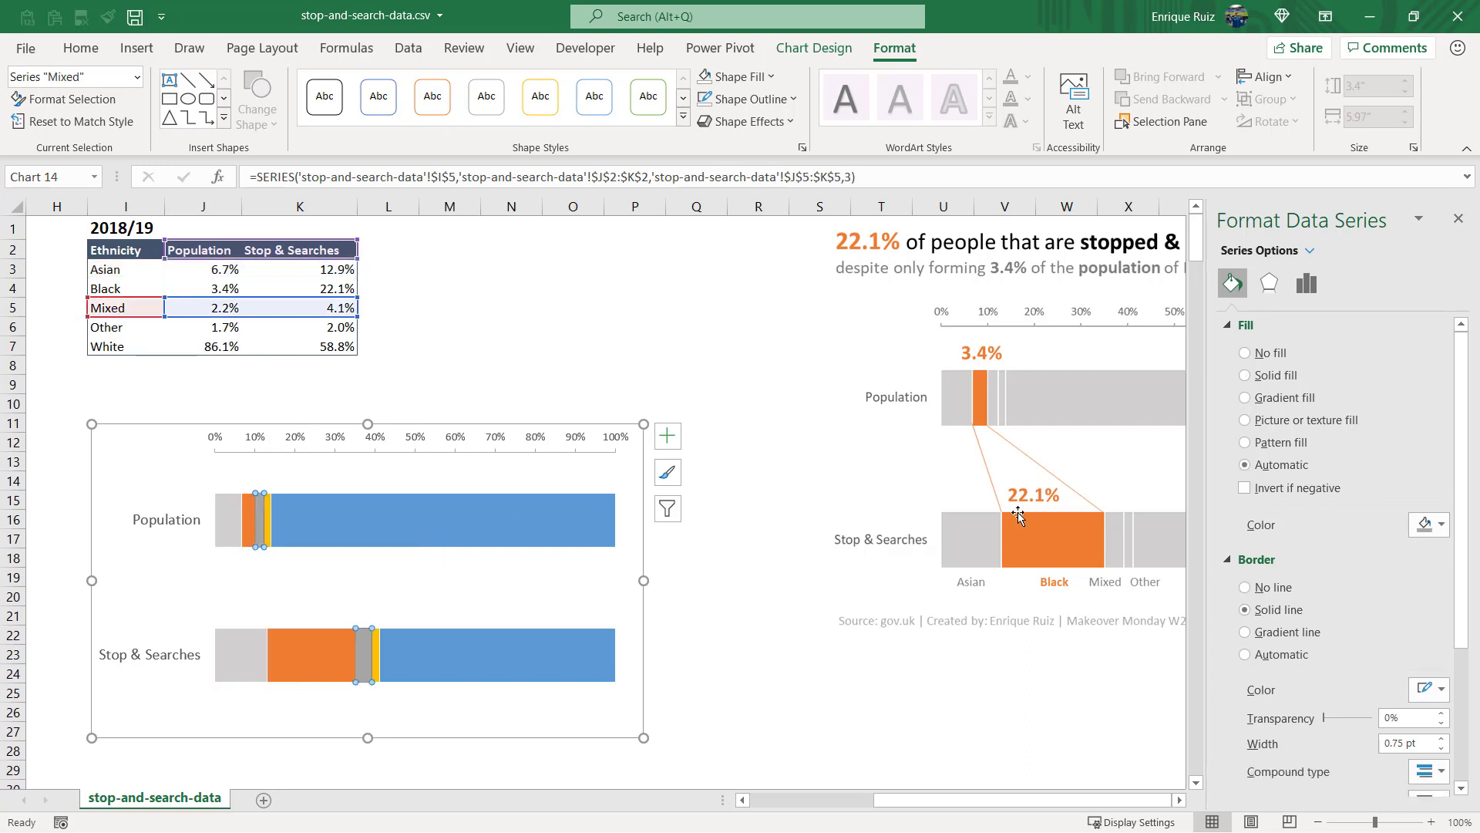
click(1276, 376)
click(278, 531)
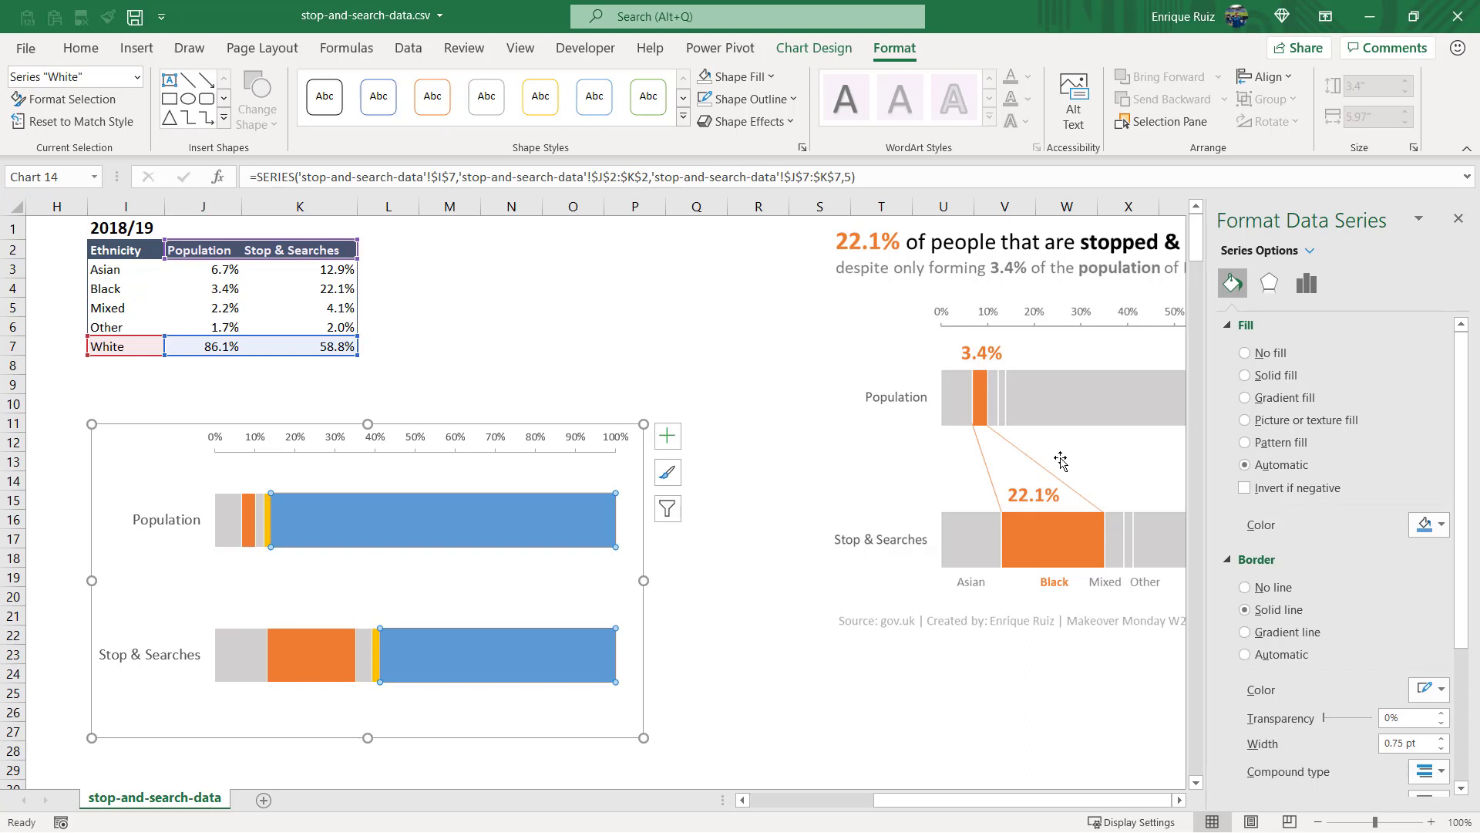
click(1276, 376)
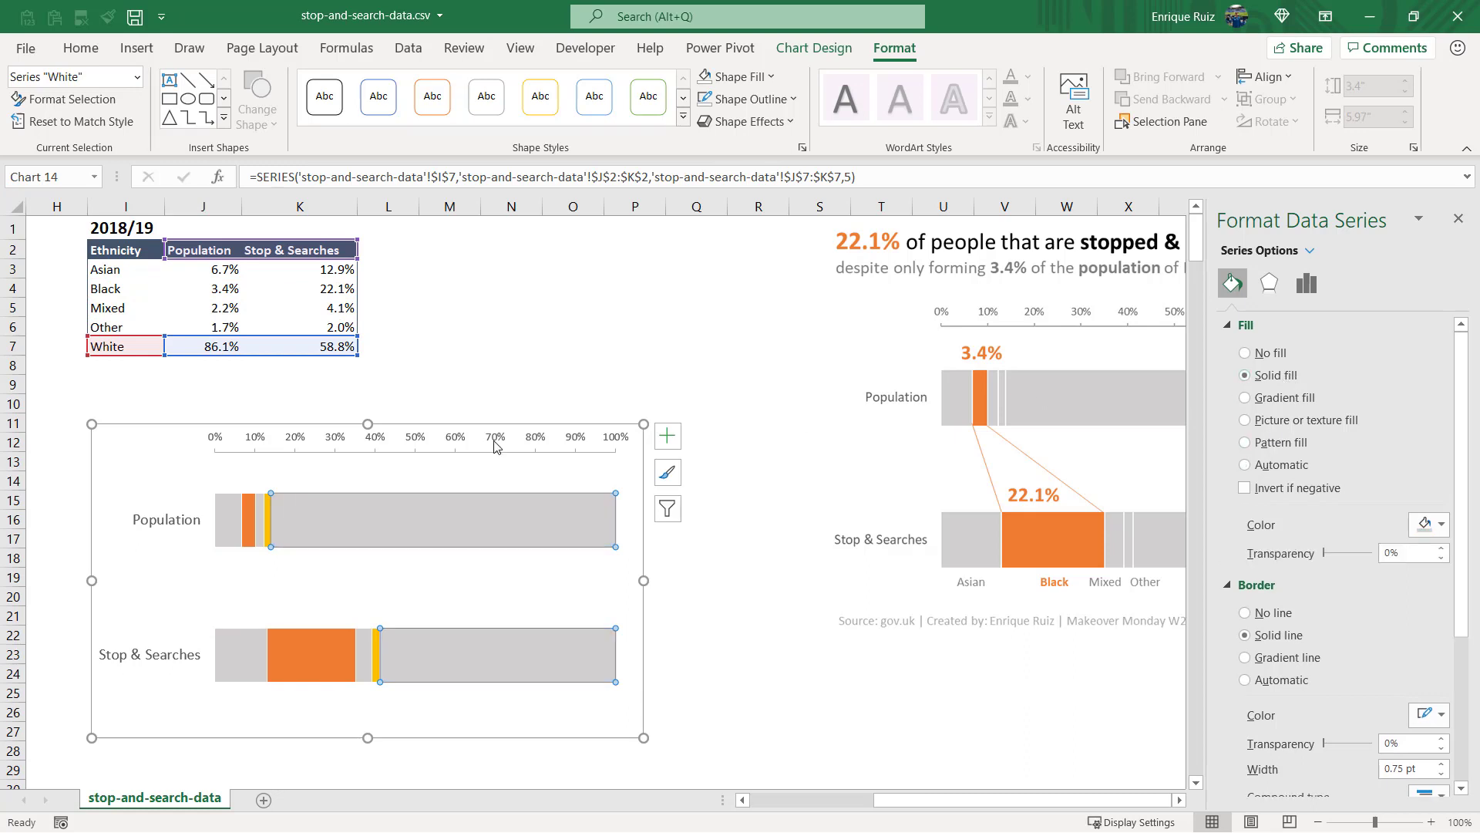
click(270, 523)
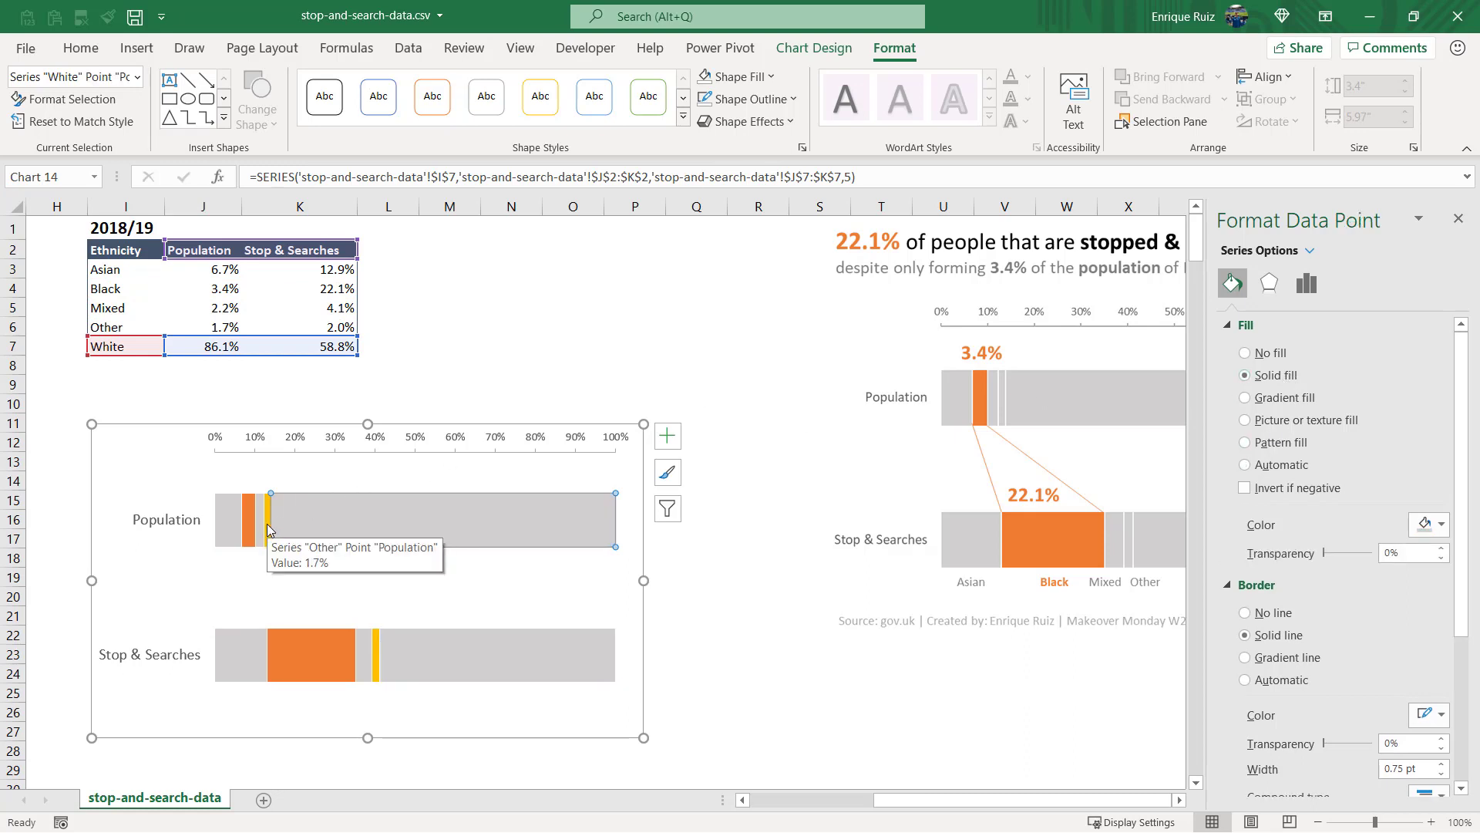
click(267, 524)
click(1276, 377)
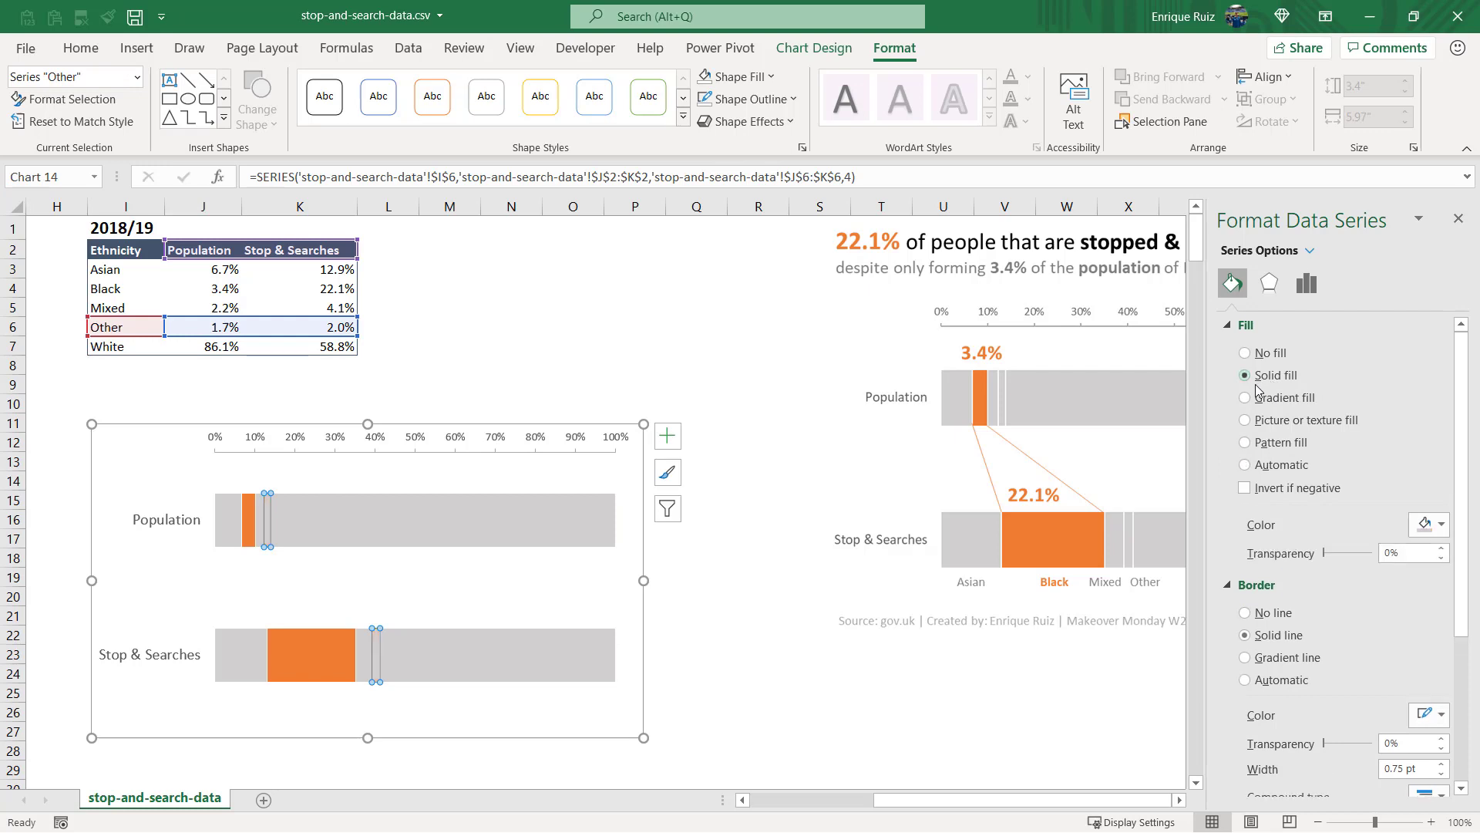
click(1458, 218)
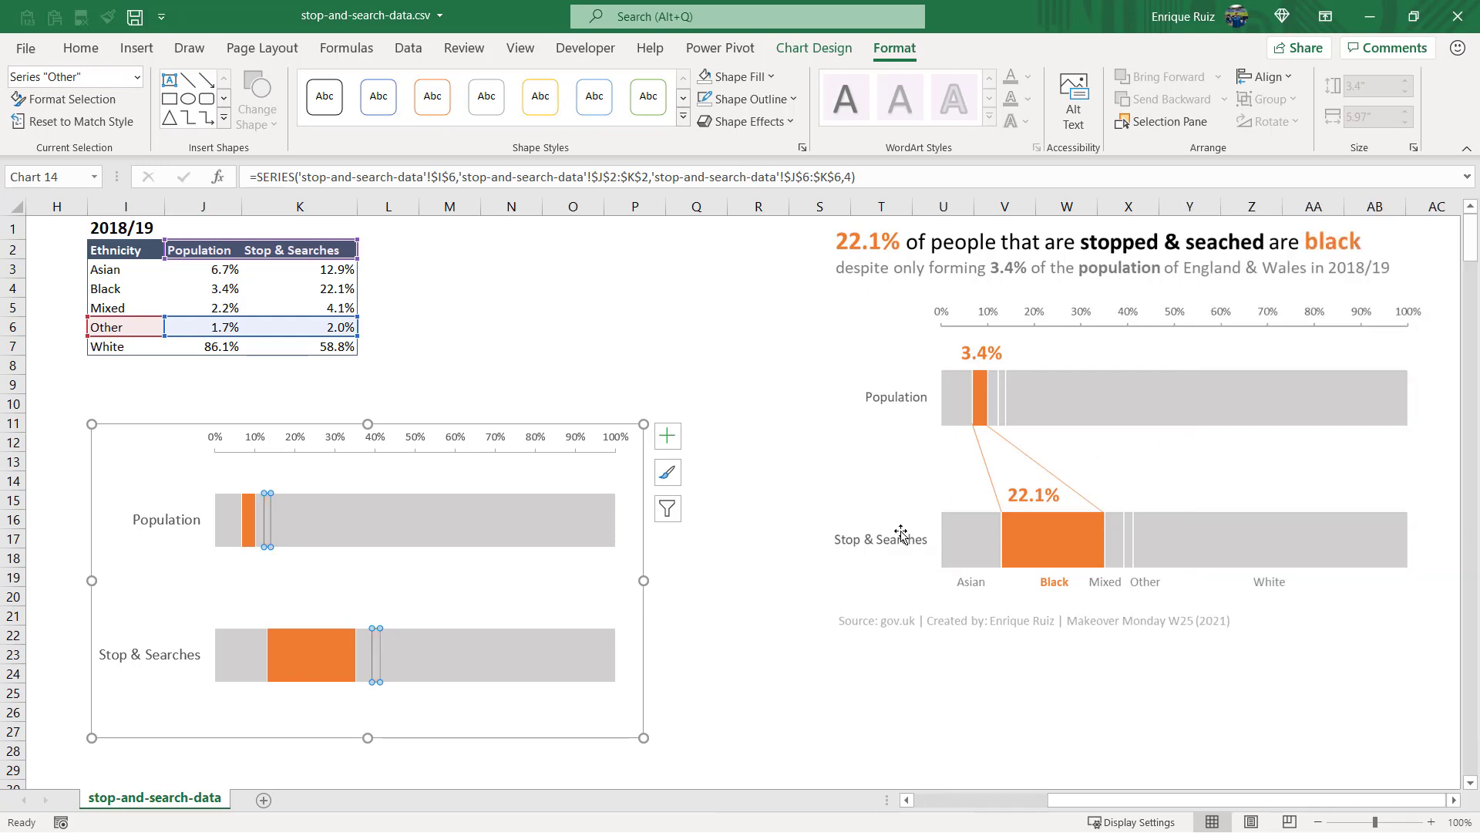
click(694, 579)
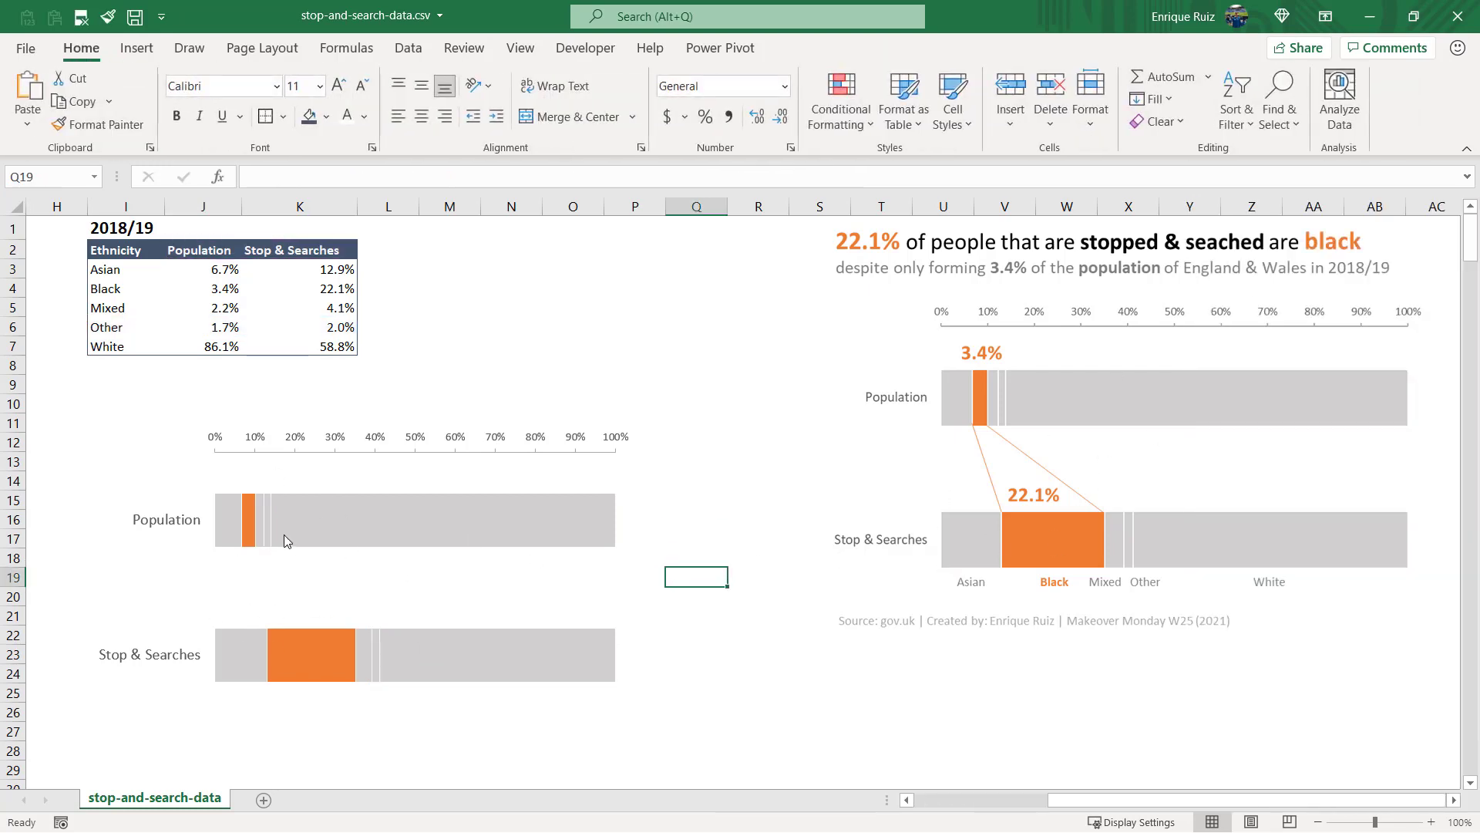
mouse_move(272, 513)
Step: Add data labels to the orange Black series bars
click(311, 650)
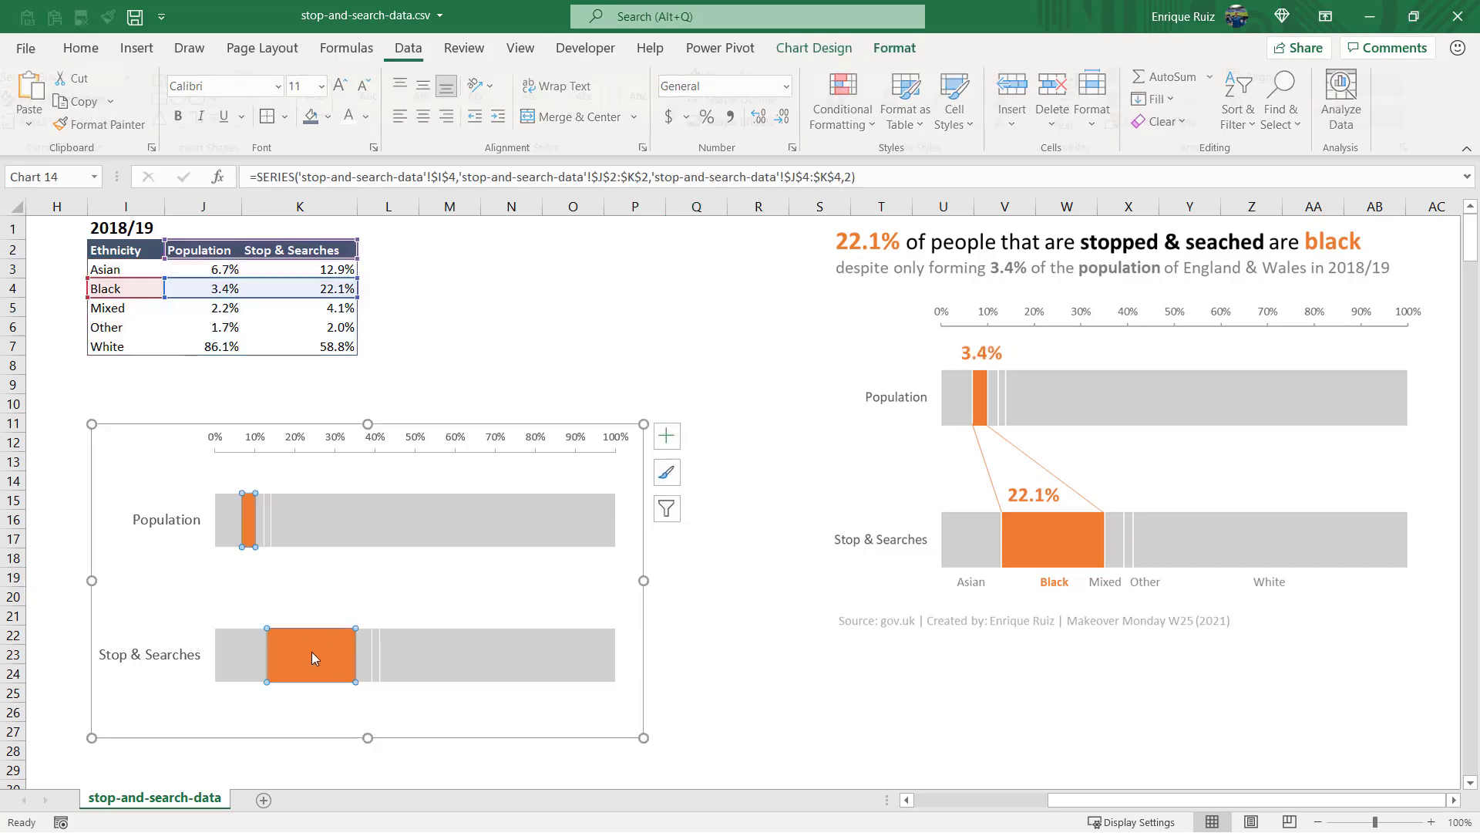
right_click(317, 657)
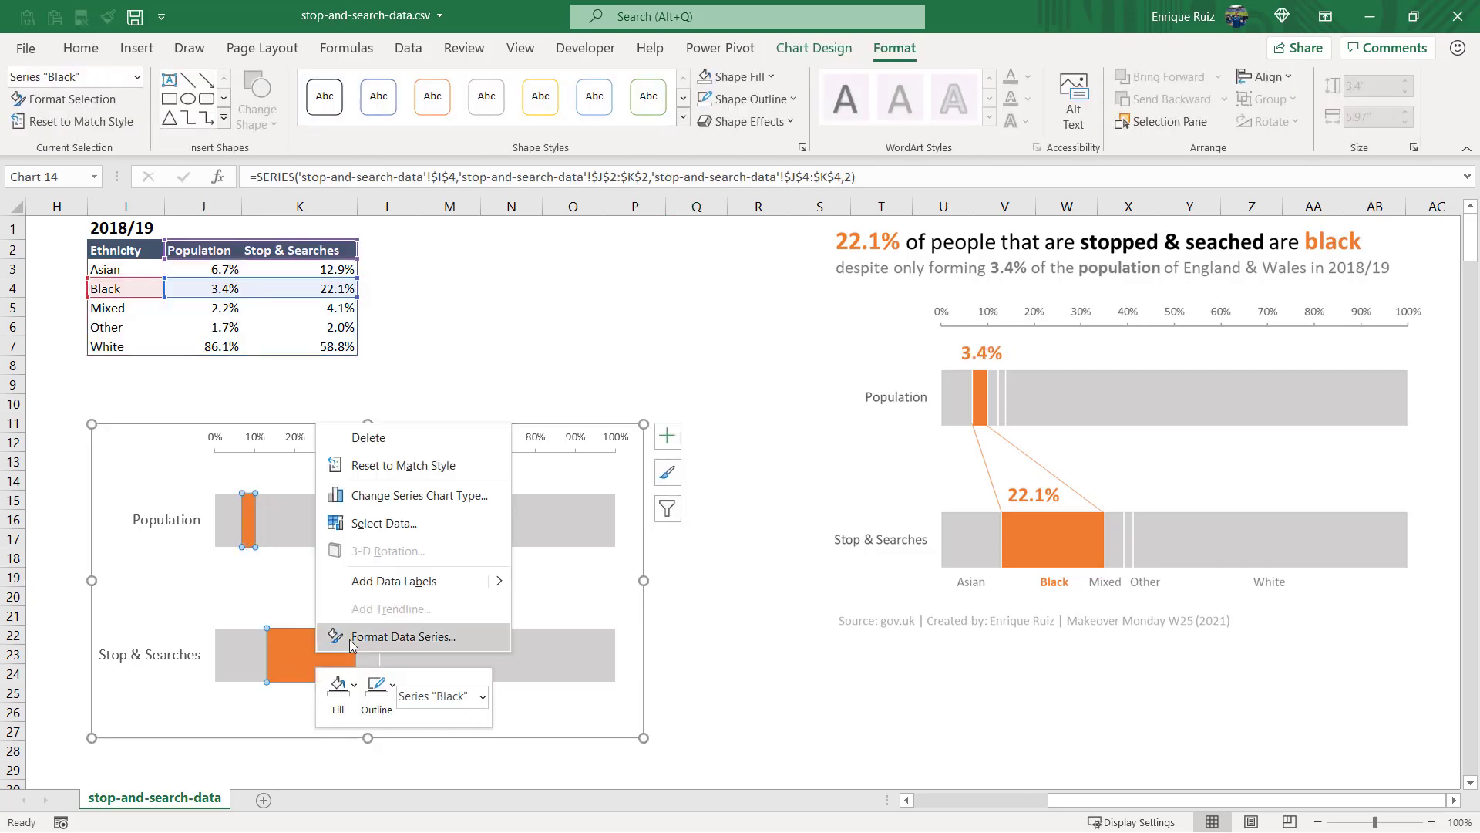
mouse_move(498, 584)
click(566, 594)
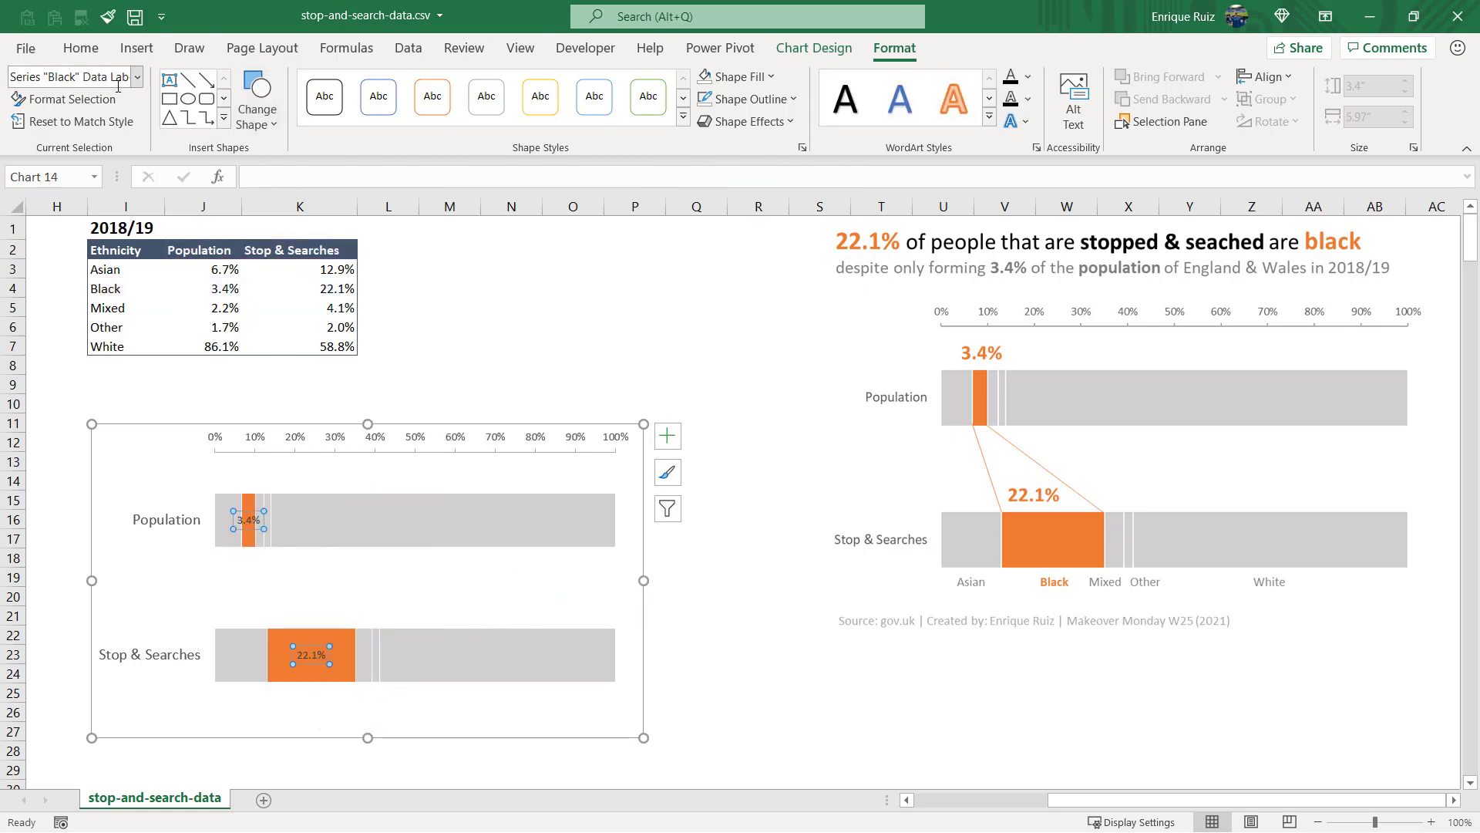
Step: Format the 3.4% and 22.1% labels as bold orange 16-point text
click(81, 47)
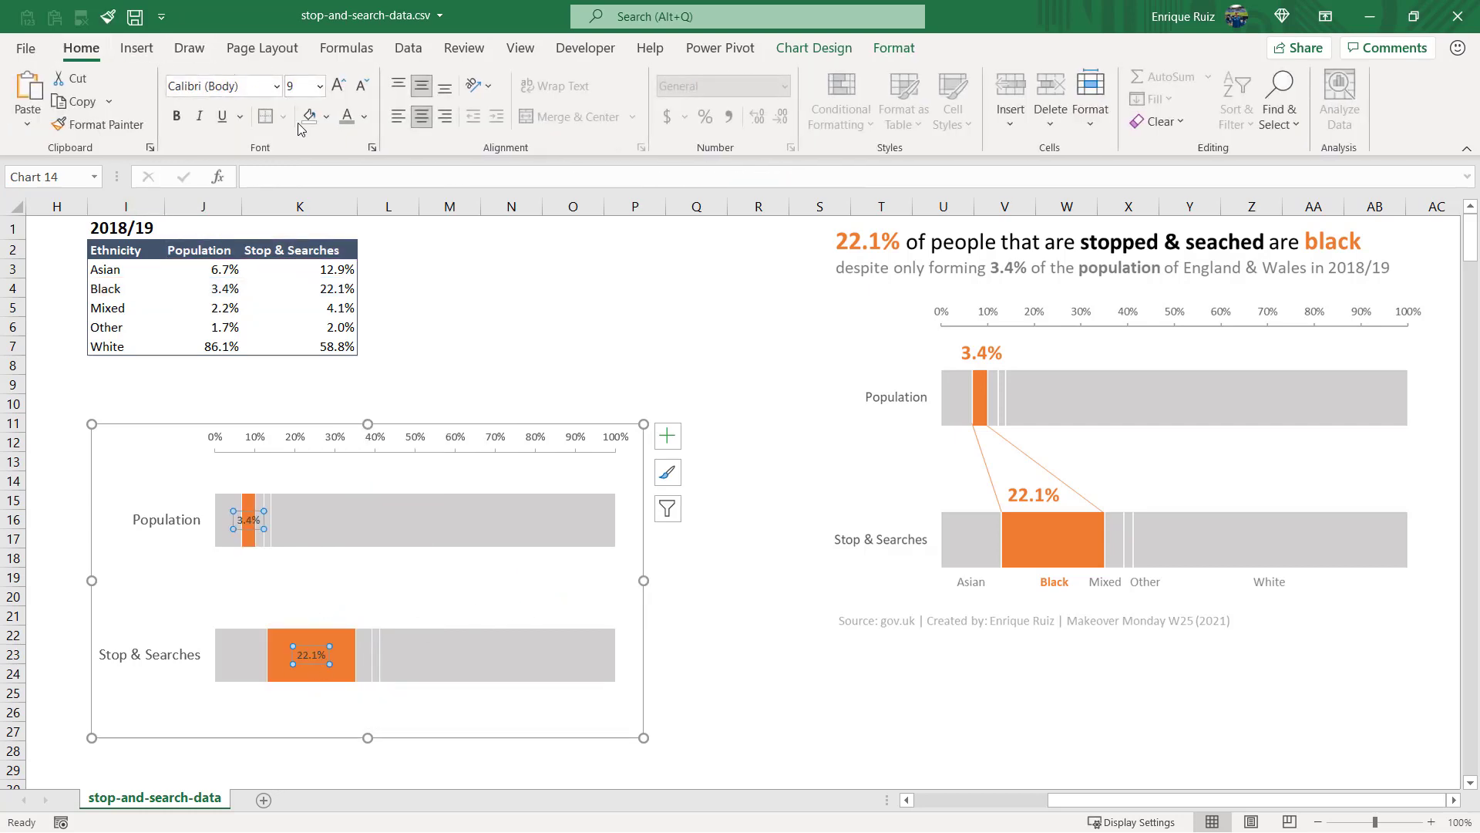
click(365, 116)
click(422, 195)
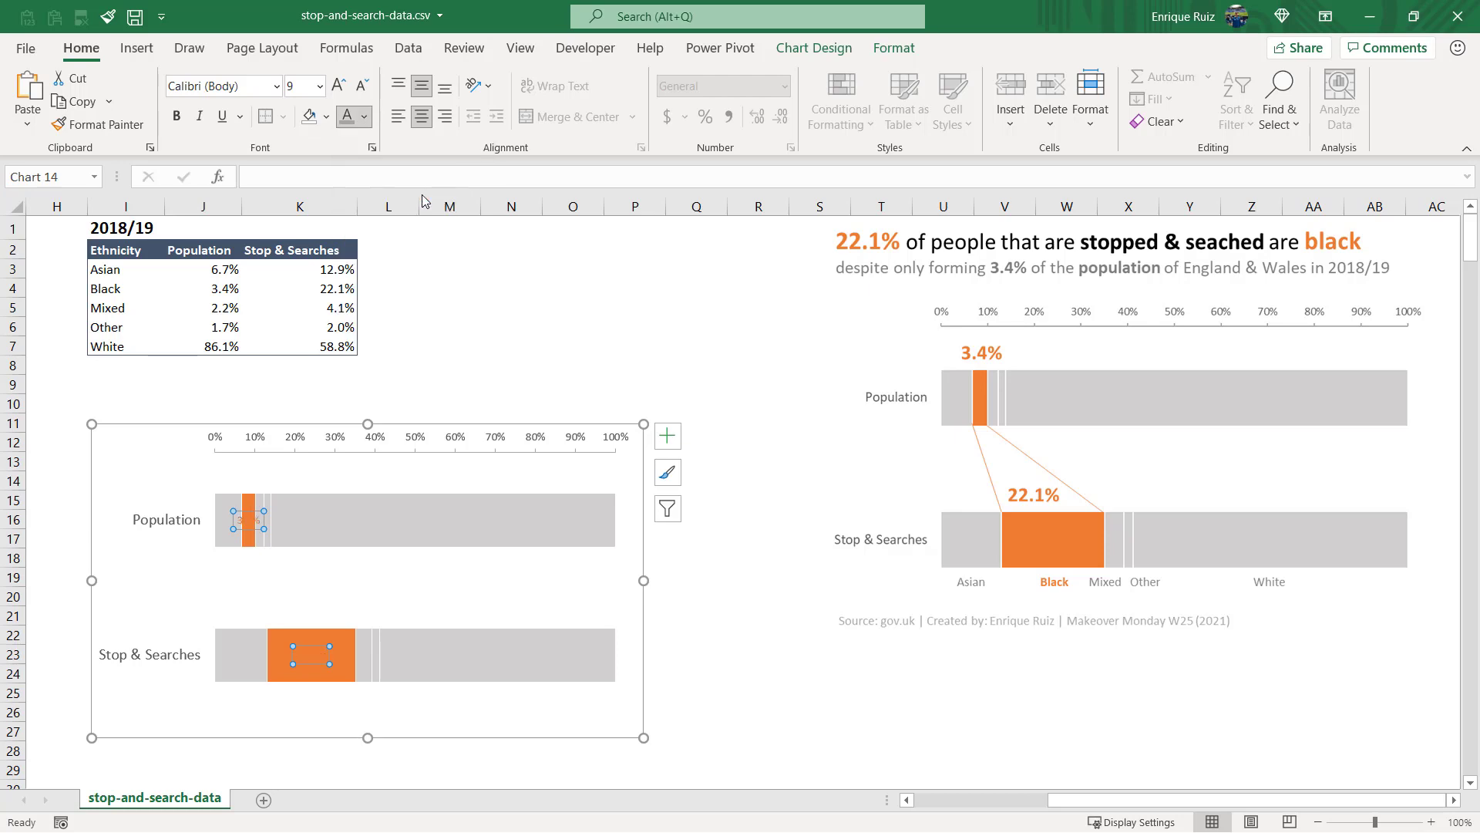
click(176, 115)
click(337, 89)
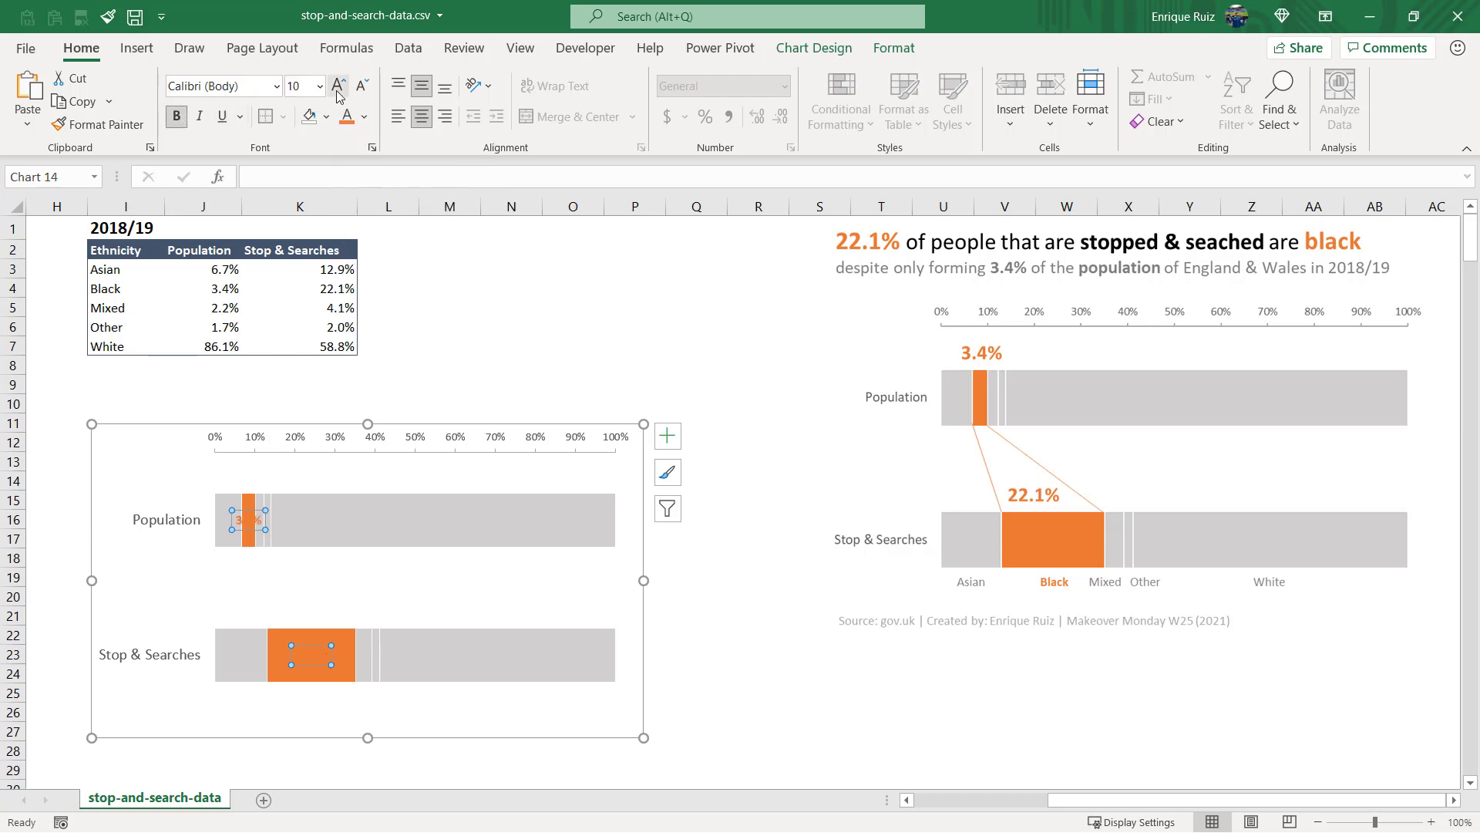
click(337, 90)
click(337, 90)
click(337, 90)
click(337, 91)
click(338, 91)
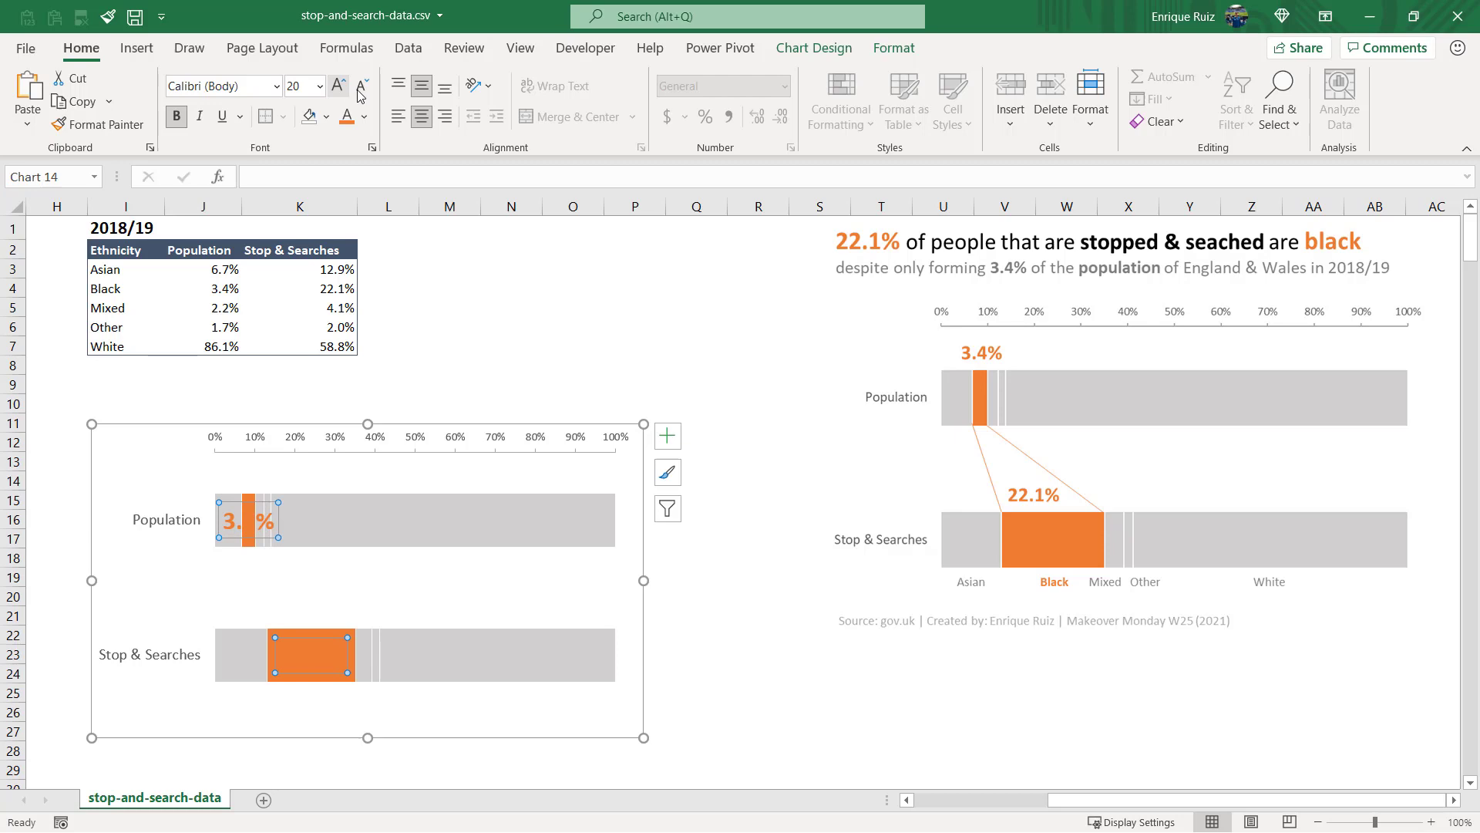
click(361, 91)
click(361, 91)
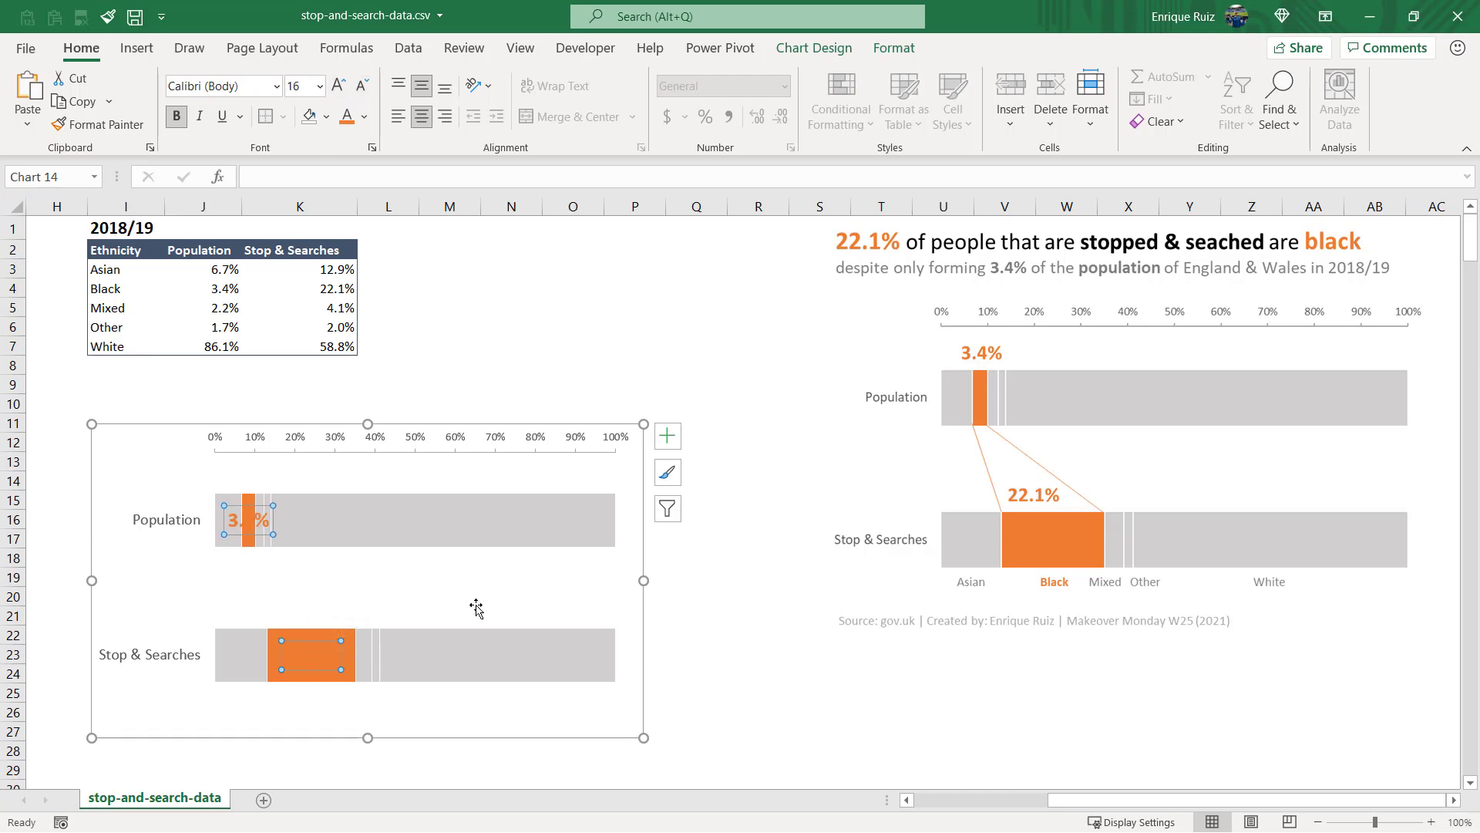
Step: Move the 3.4% and 22.1% labels just above their bars
right_click(316, 660)
click(416, 652)
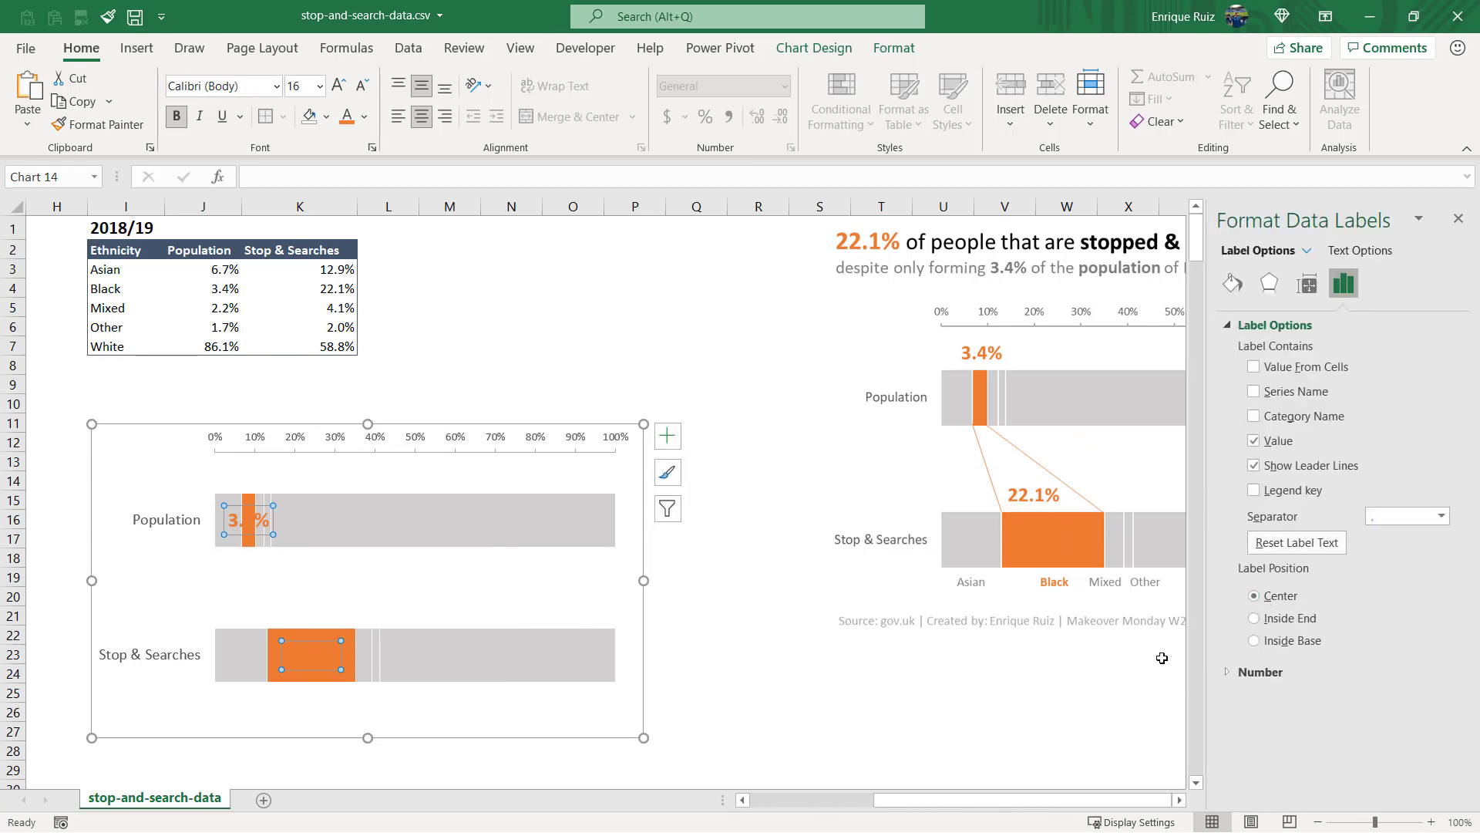
click(297, 601)
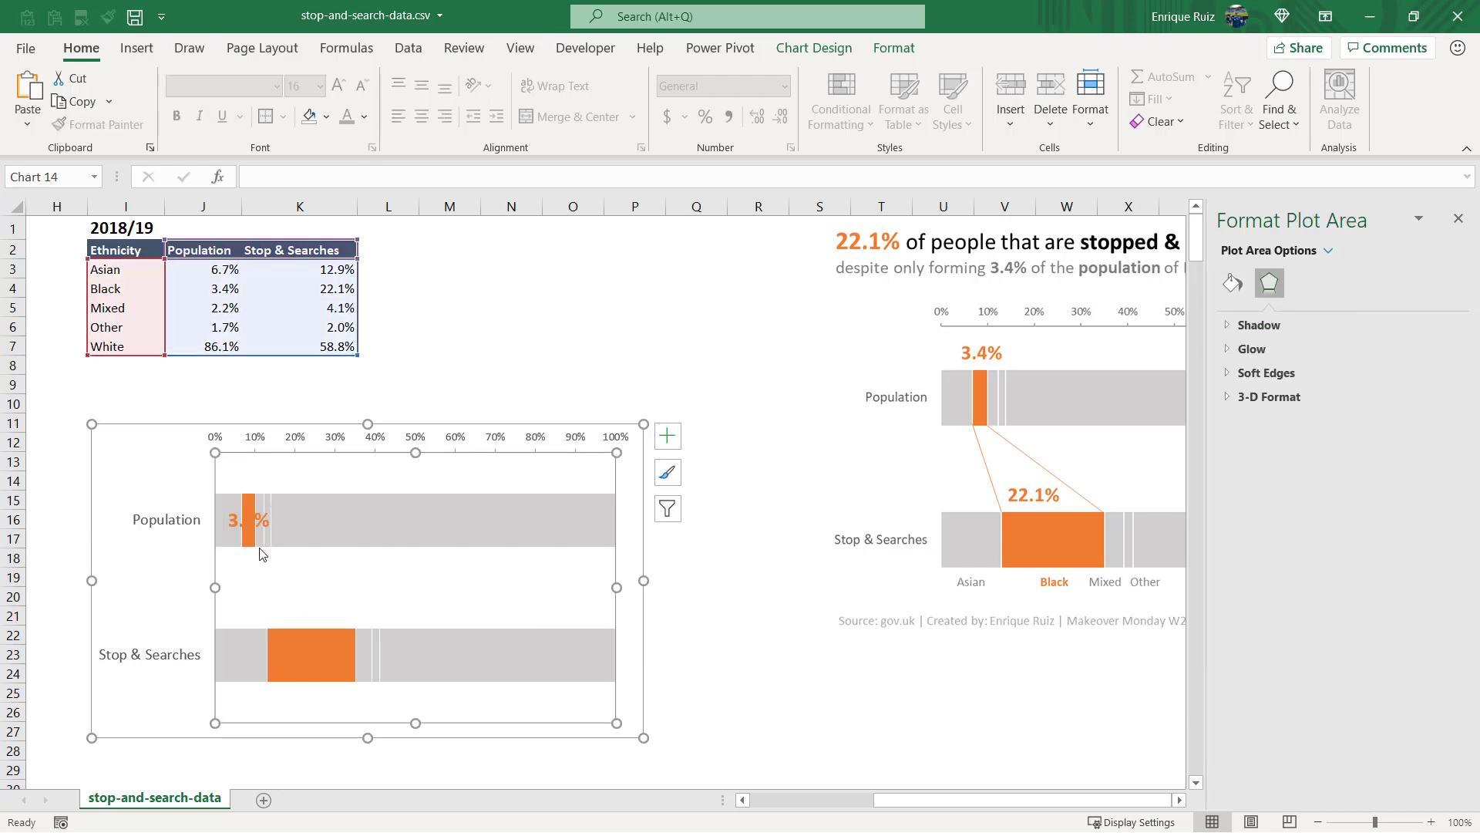
click(251, 531)
click(253, 533)
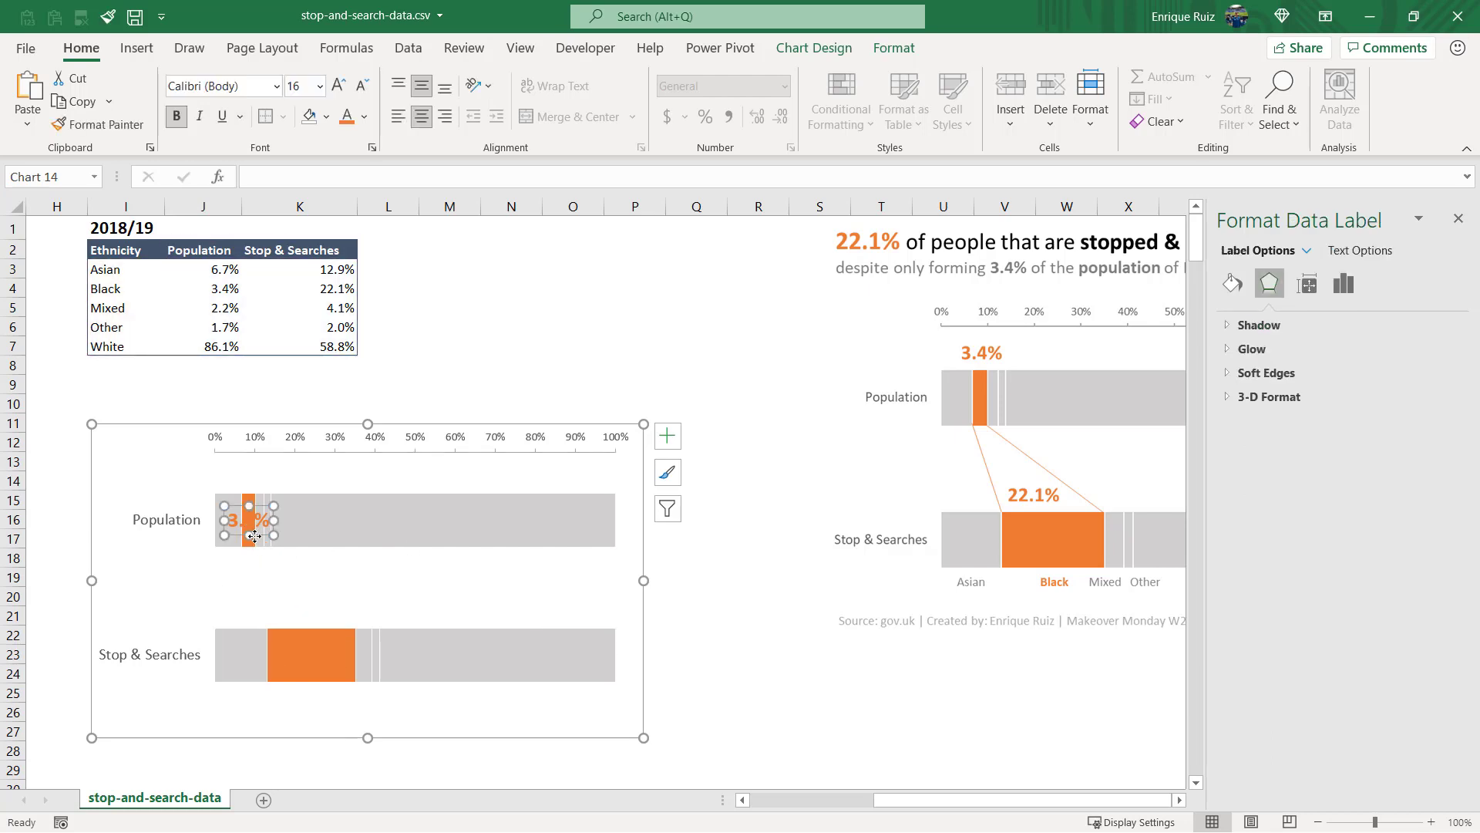
drag(265, 536, 266, 494)
click(321, 655)
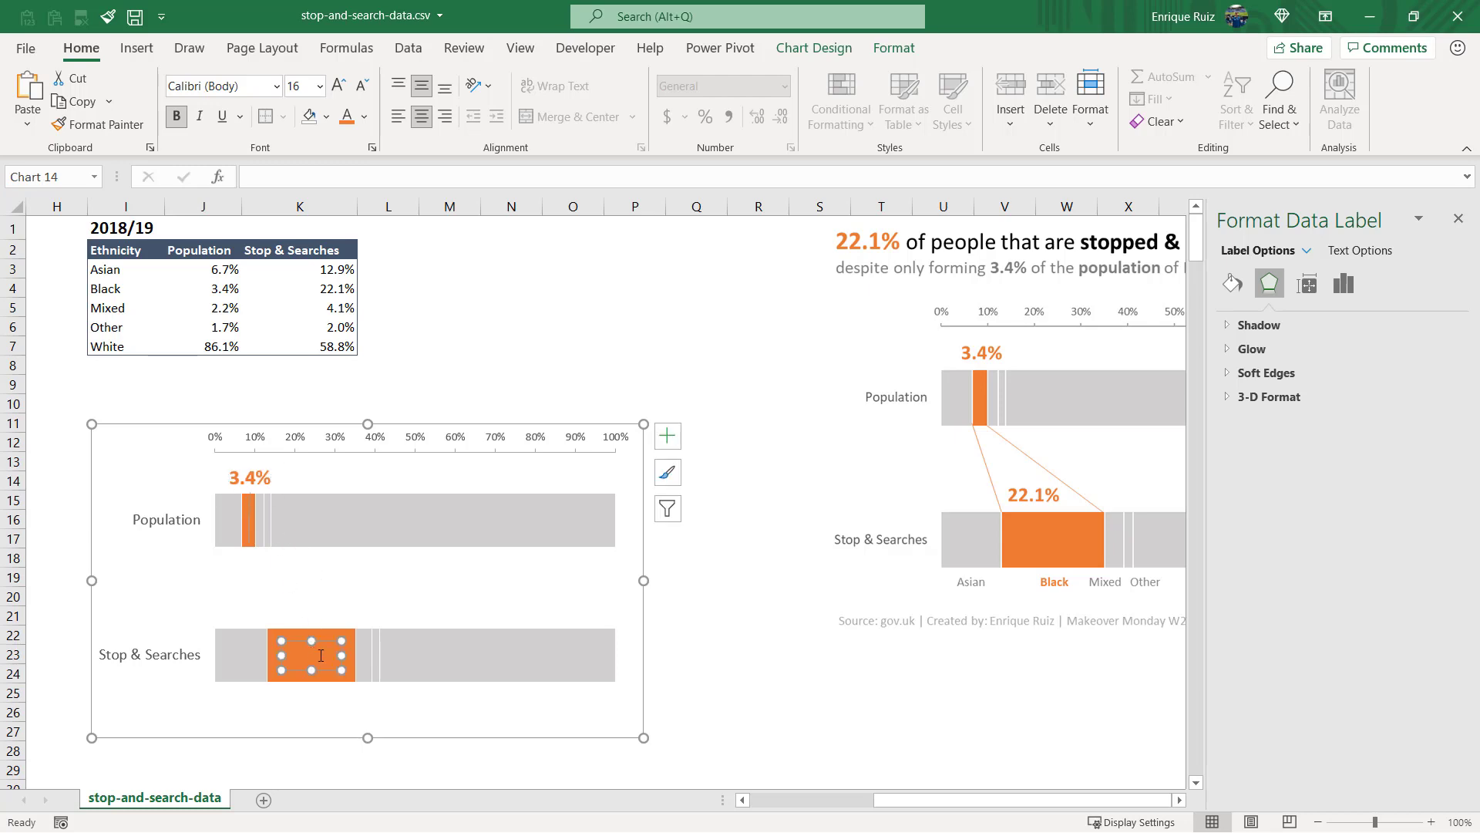
drag(325, 641, 323, 598)
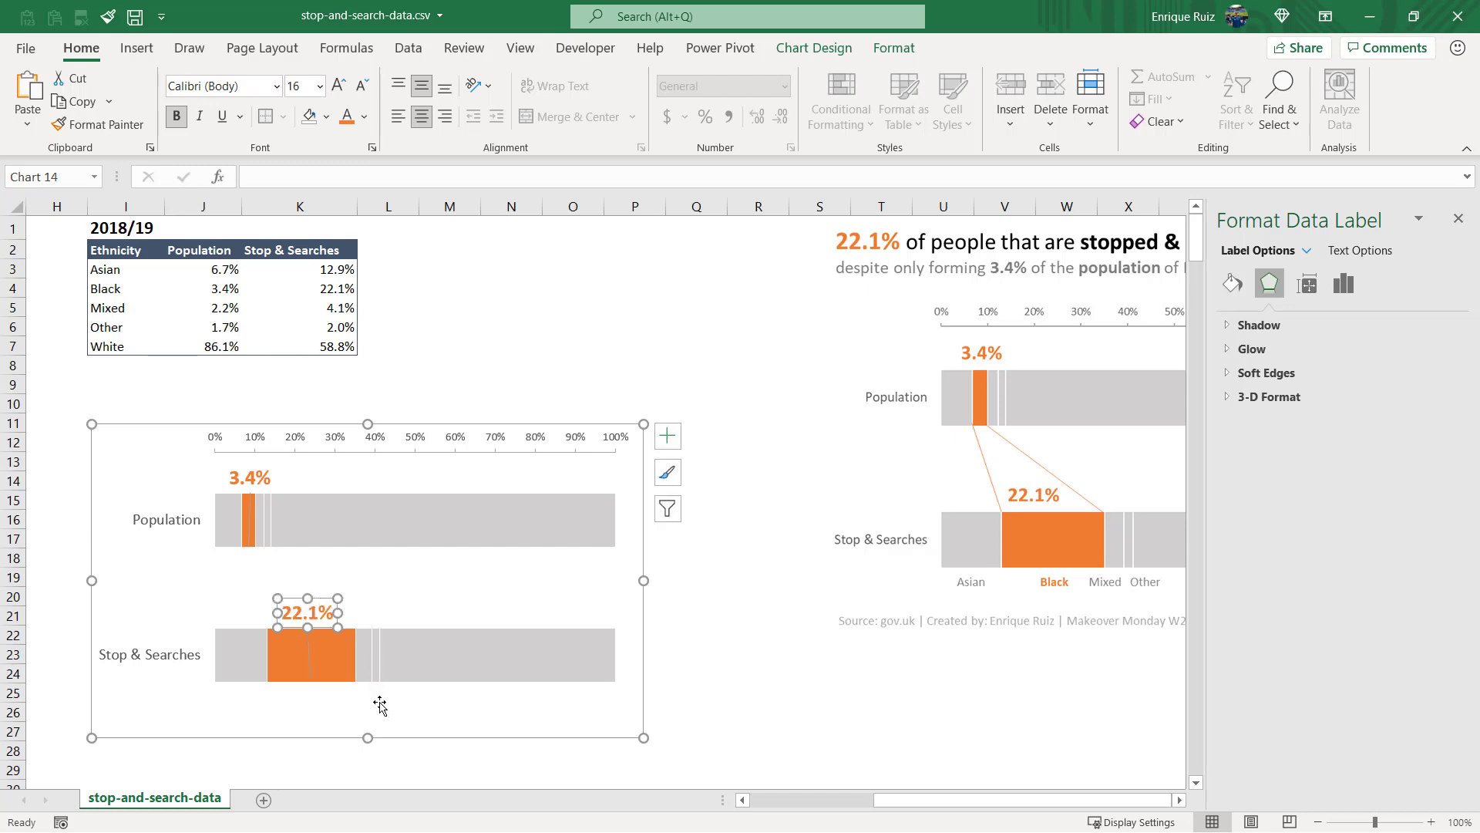
Step: Turn off Show Leader Lines for the data labels and close the pane
click(309, 646)
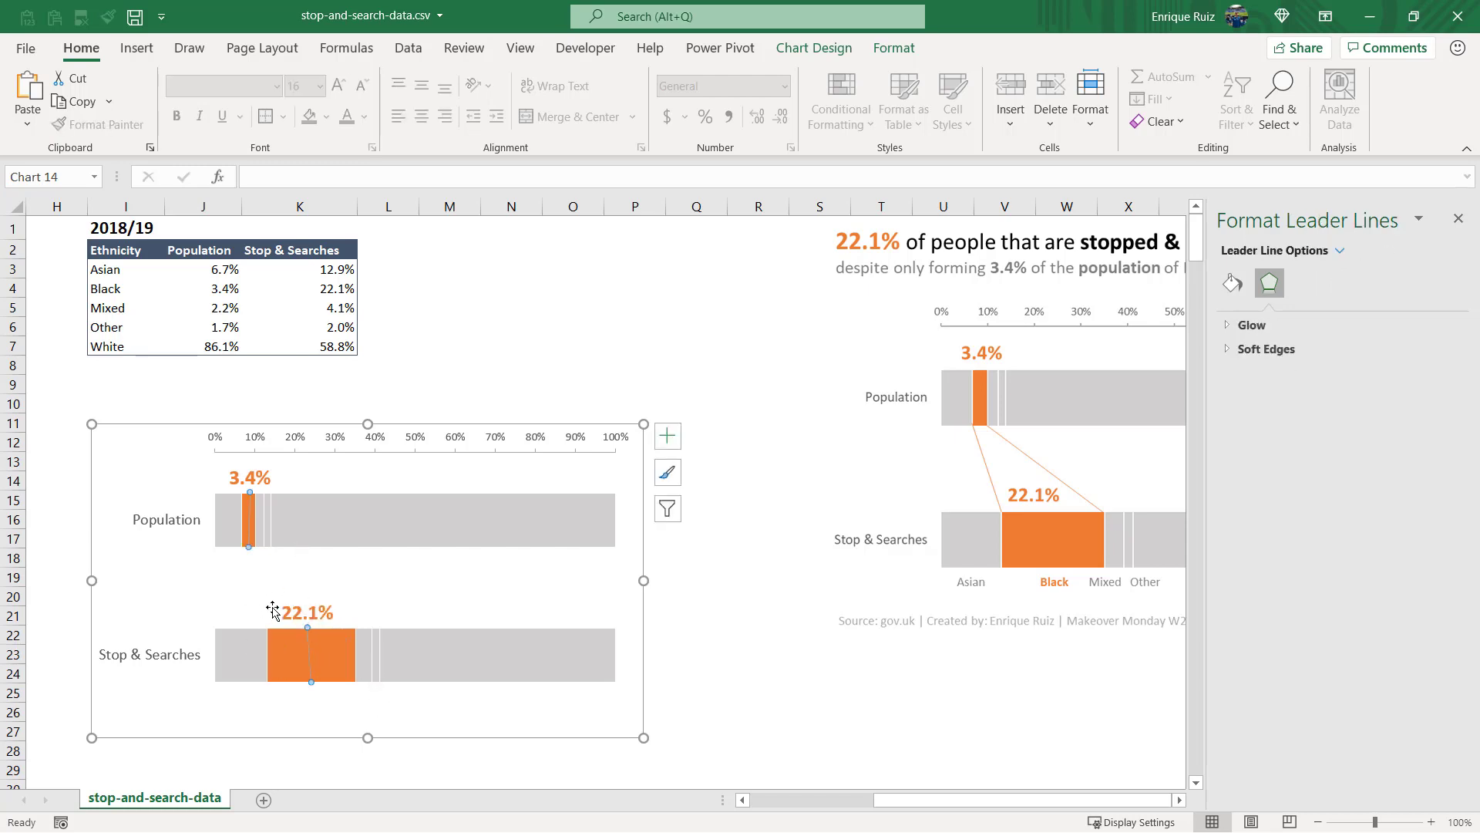
click(235, 484)
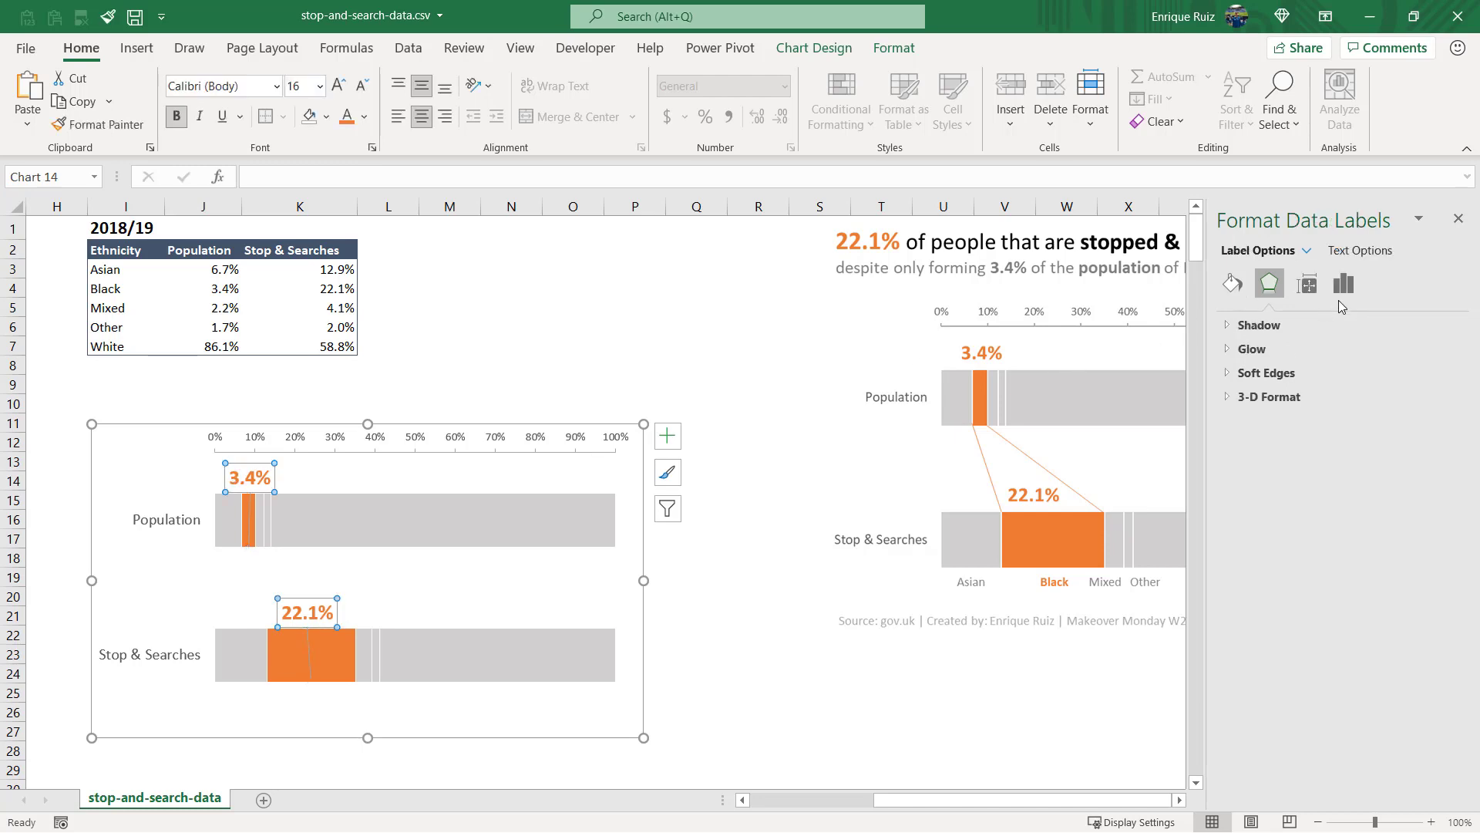
click(1343, 285)
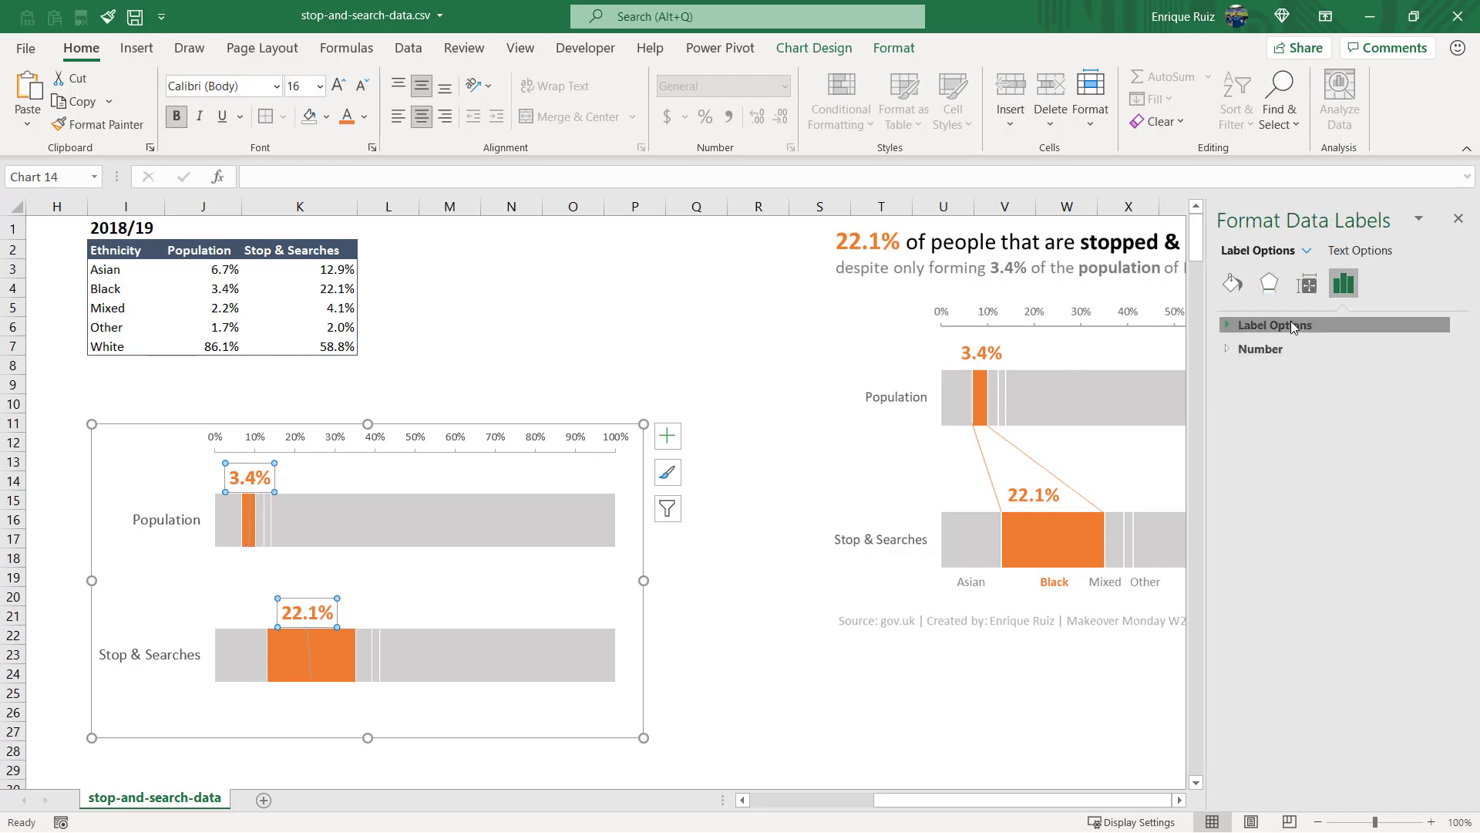
click(1294, 327)
click(1254, 466)
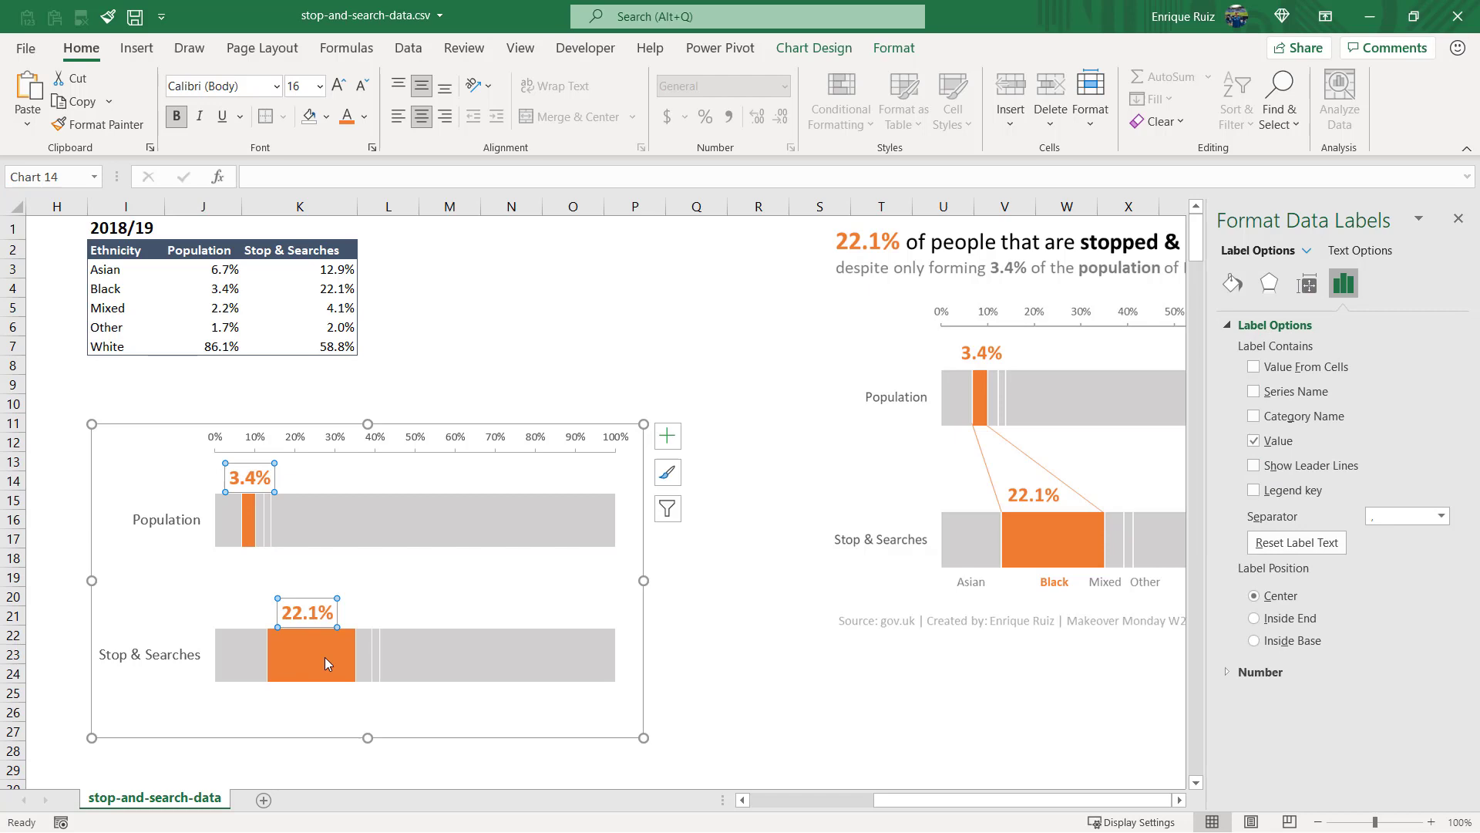
click(1458, 219)
click(710, 575)
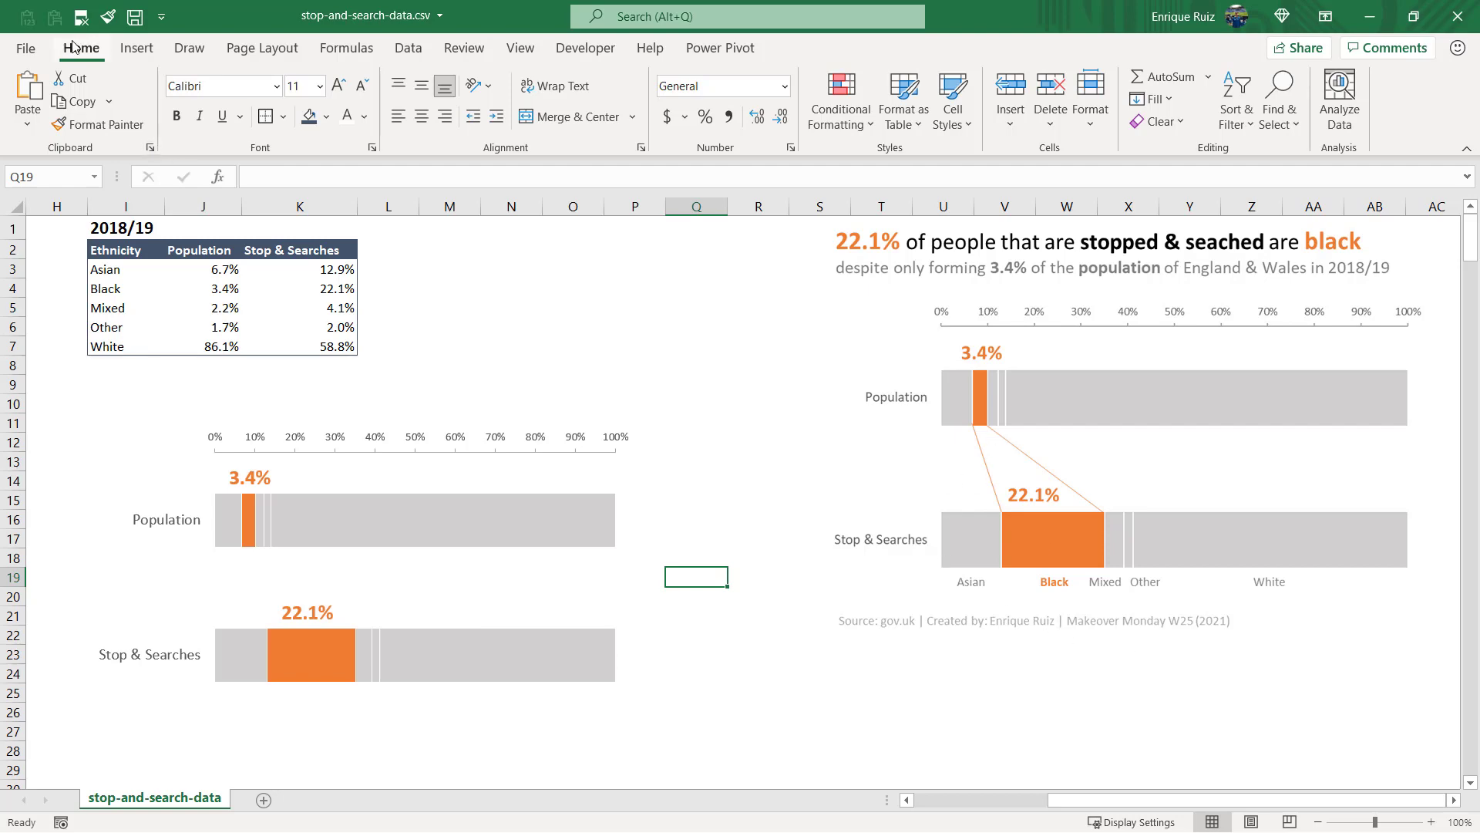
Step: Draw two straight connector lines from the Population bar down to the Stop & Searches bar
click(135, 51)
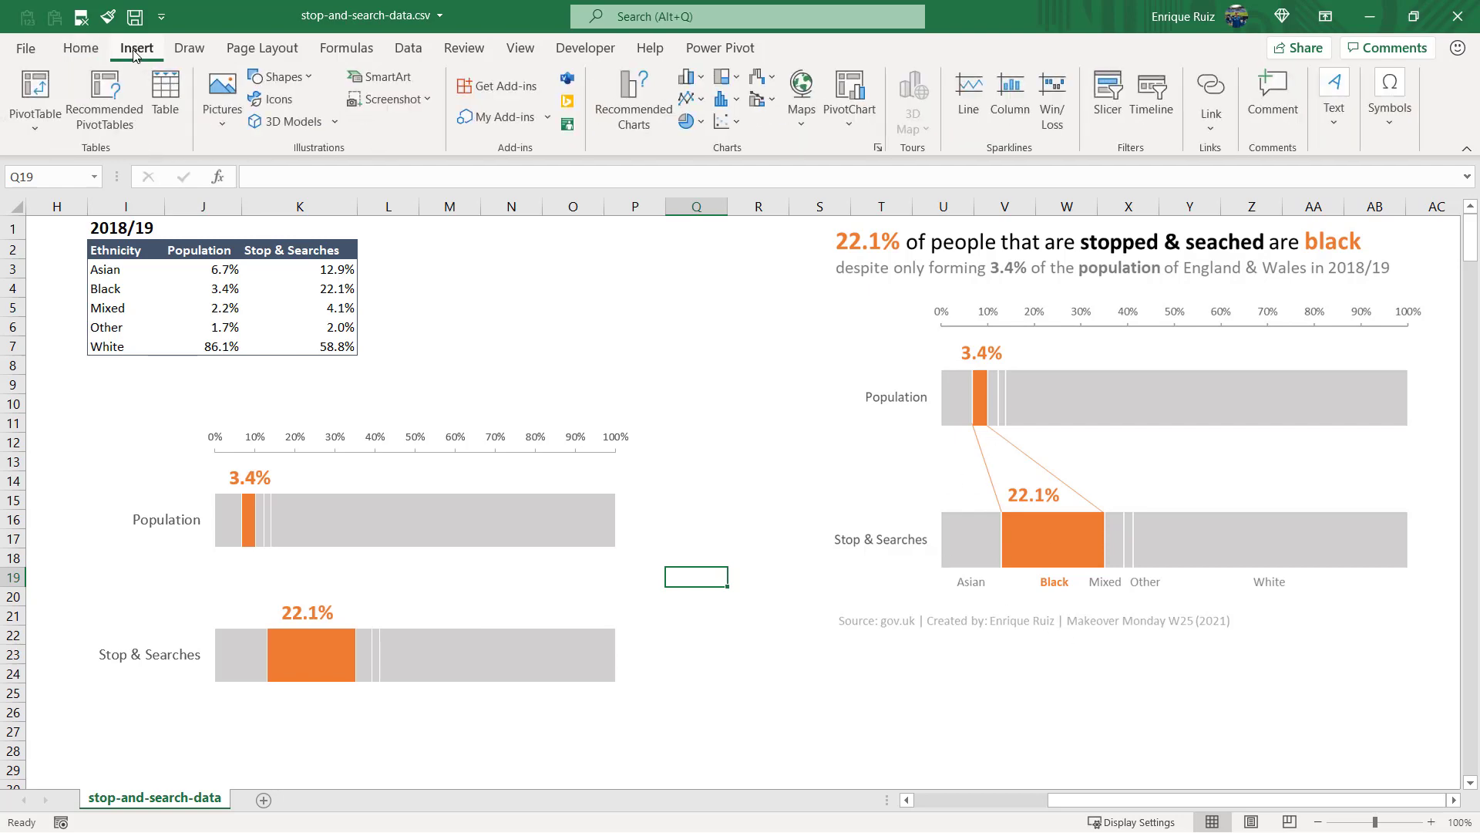
click(277, 76)
click(287, 127)
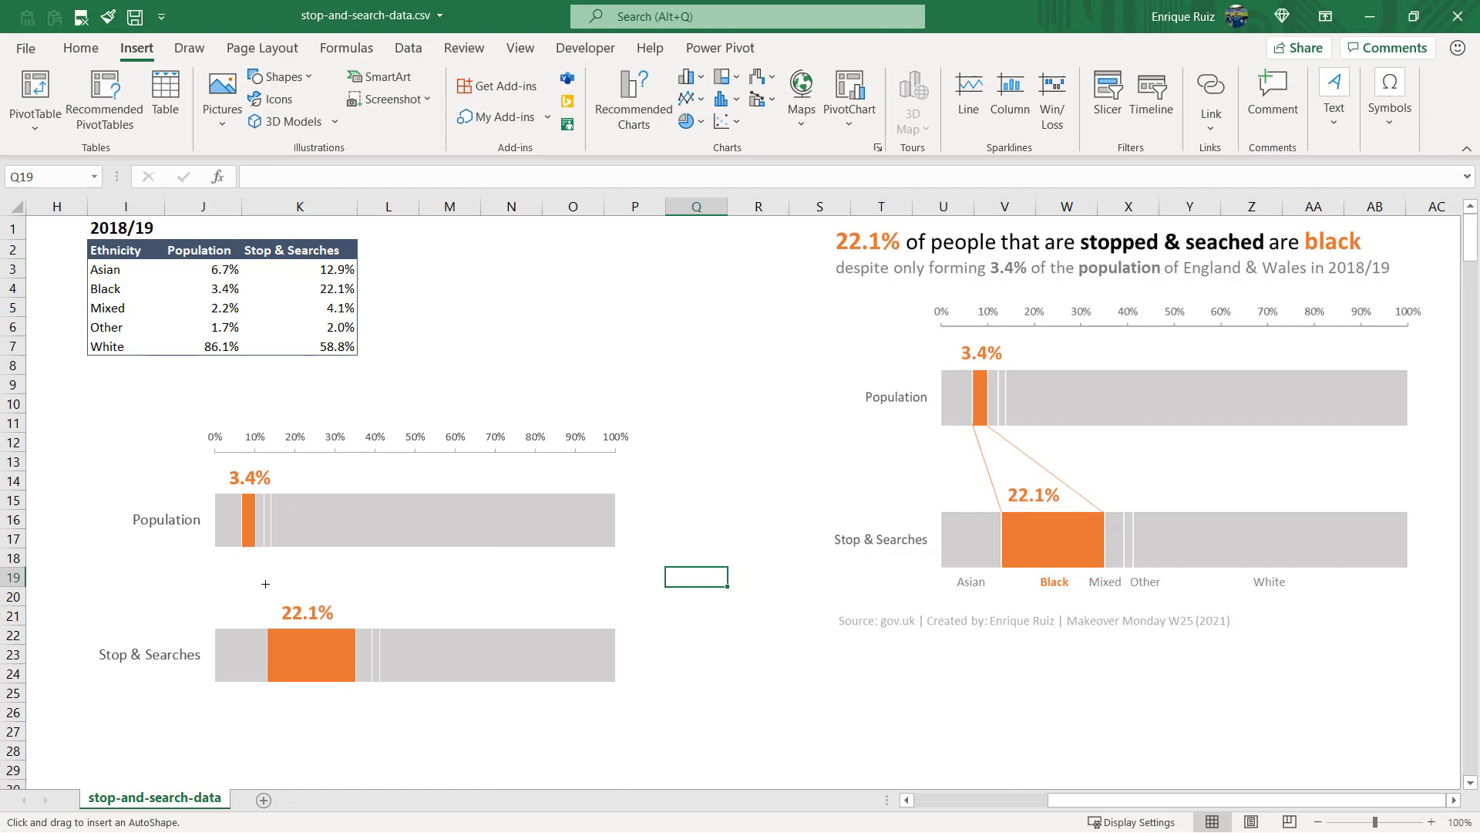
ctrl+scroll(266, 583, up, 5)
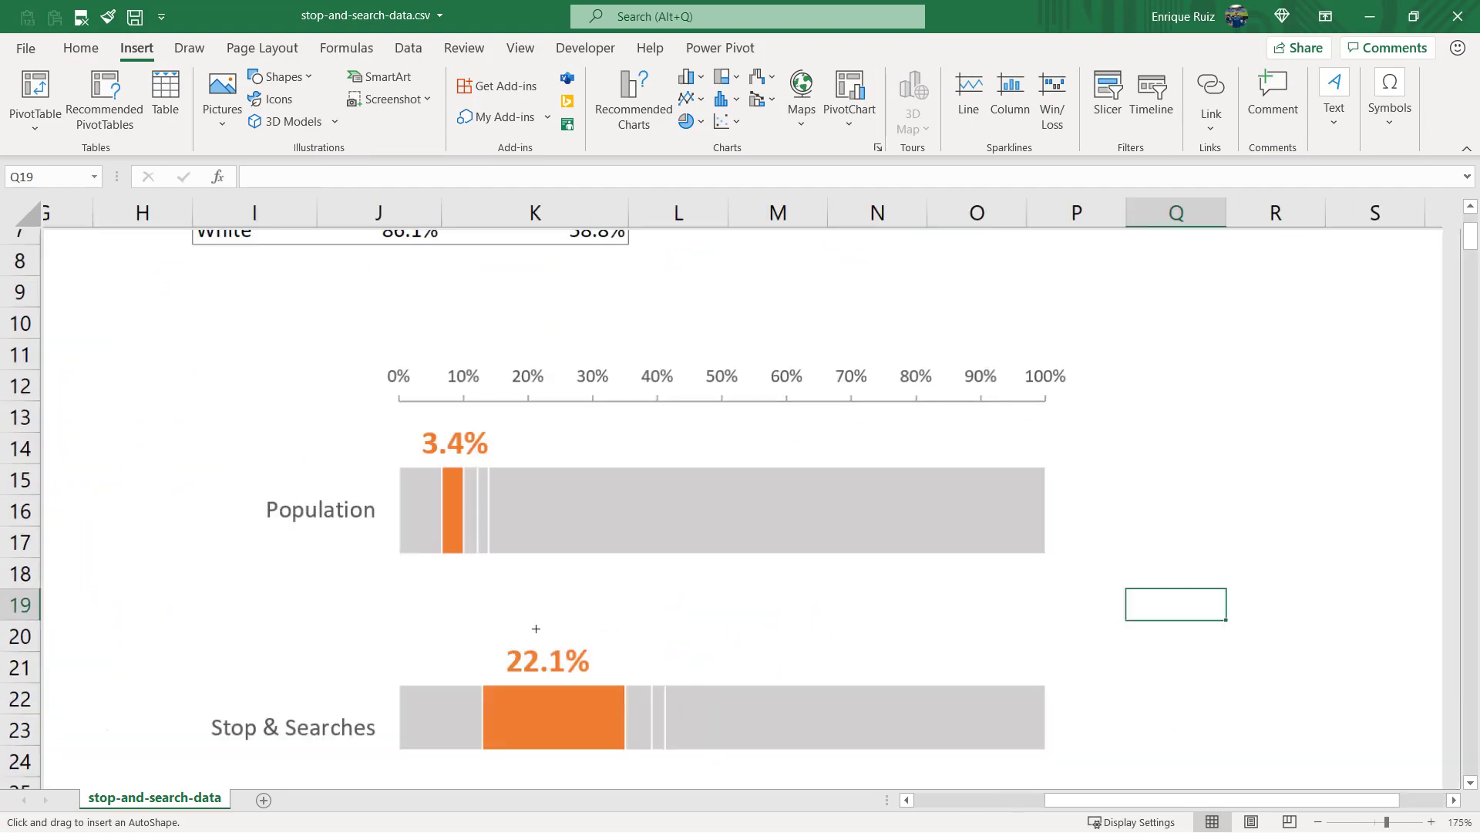
ctrl+scroll(536, 628, up, 1)
scroll(608, 581, down, 4)
scroll(581, 539, up, 3)
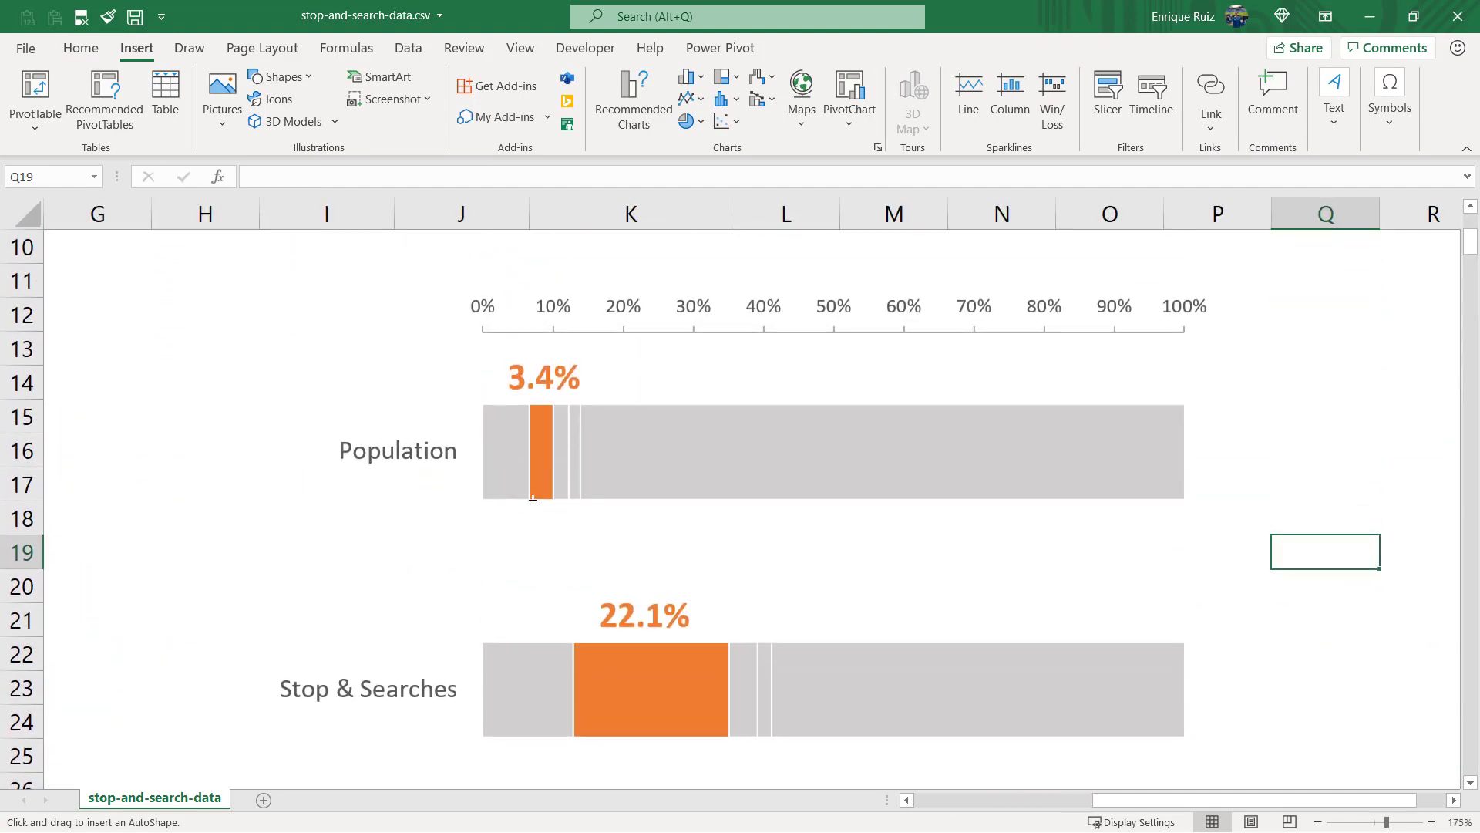
drag(531, 499, 571, 632)
click(40, 83)
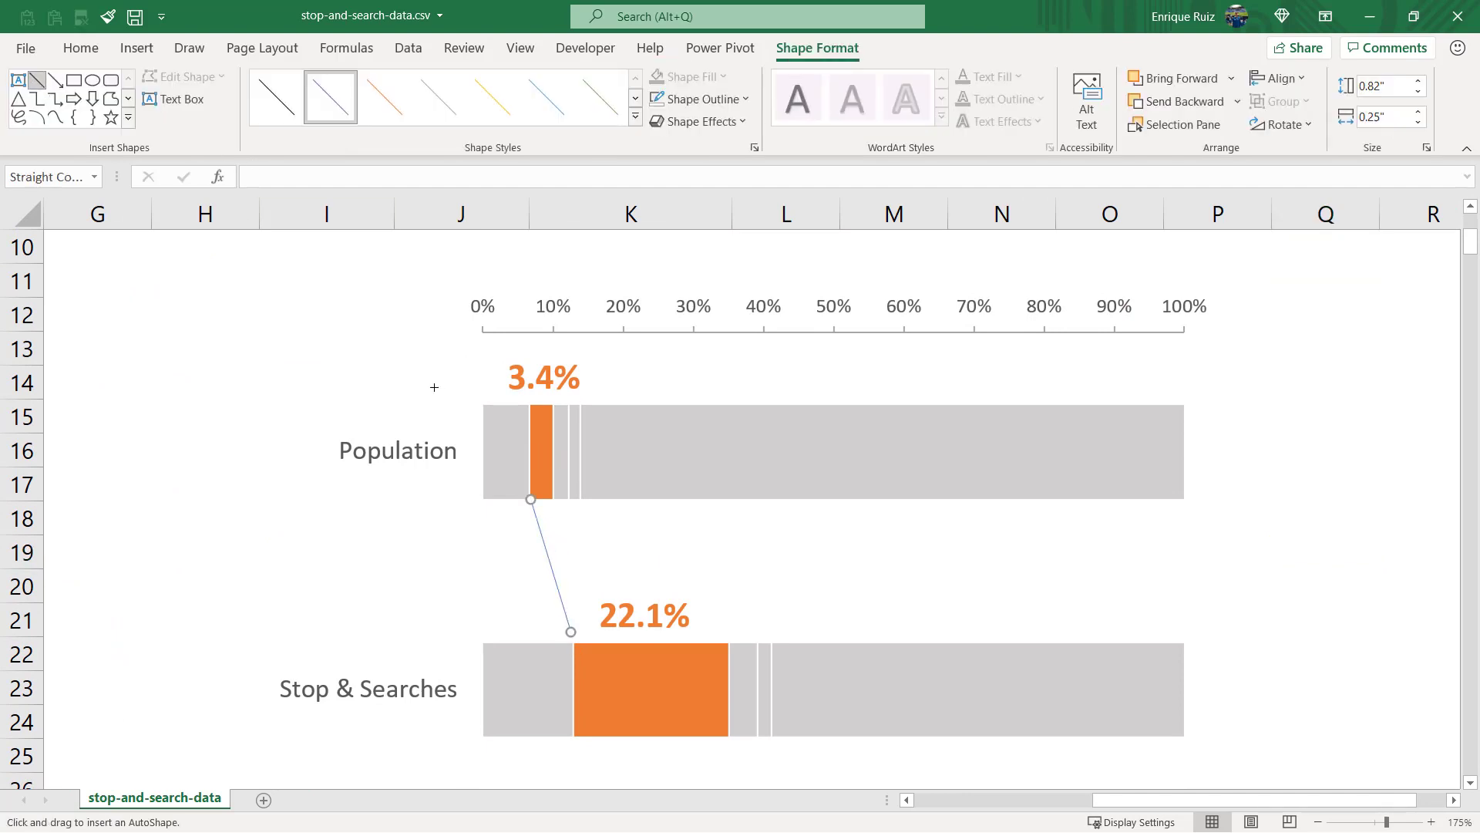
drag(553, 499, 726, 640)
Step: Attach both connector ends to the orange bar's corners and colour both lines orange
drag(729, 642, 728, 645)
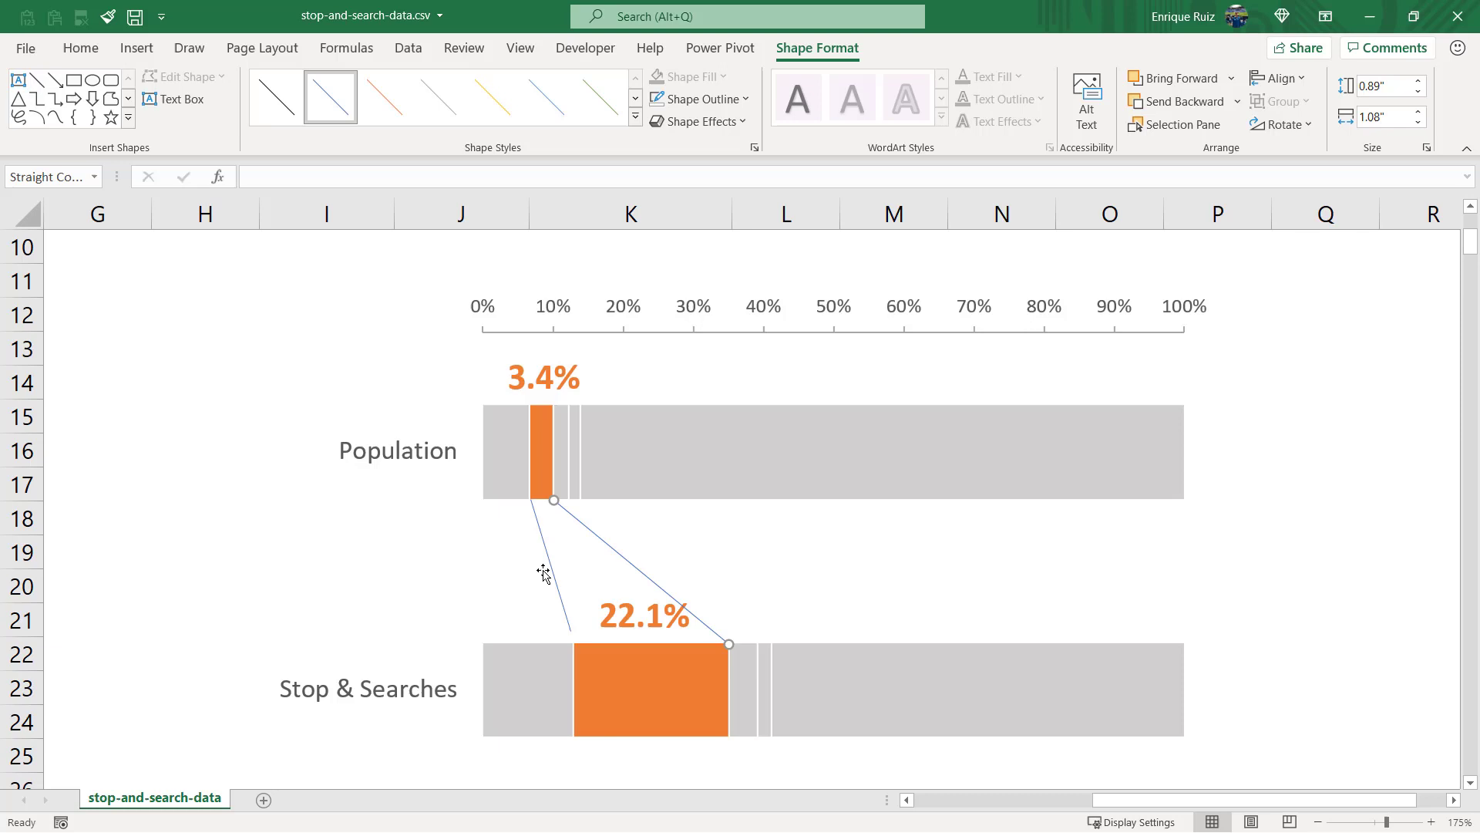
click(565, 623)
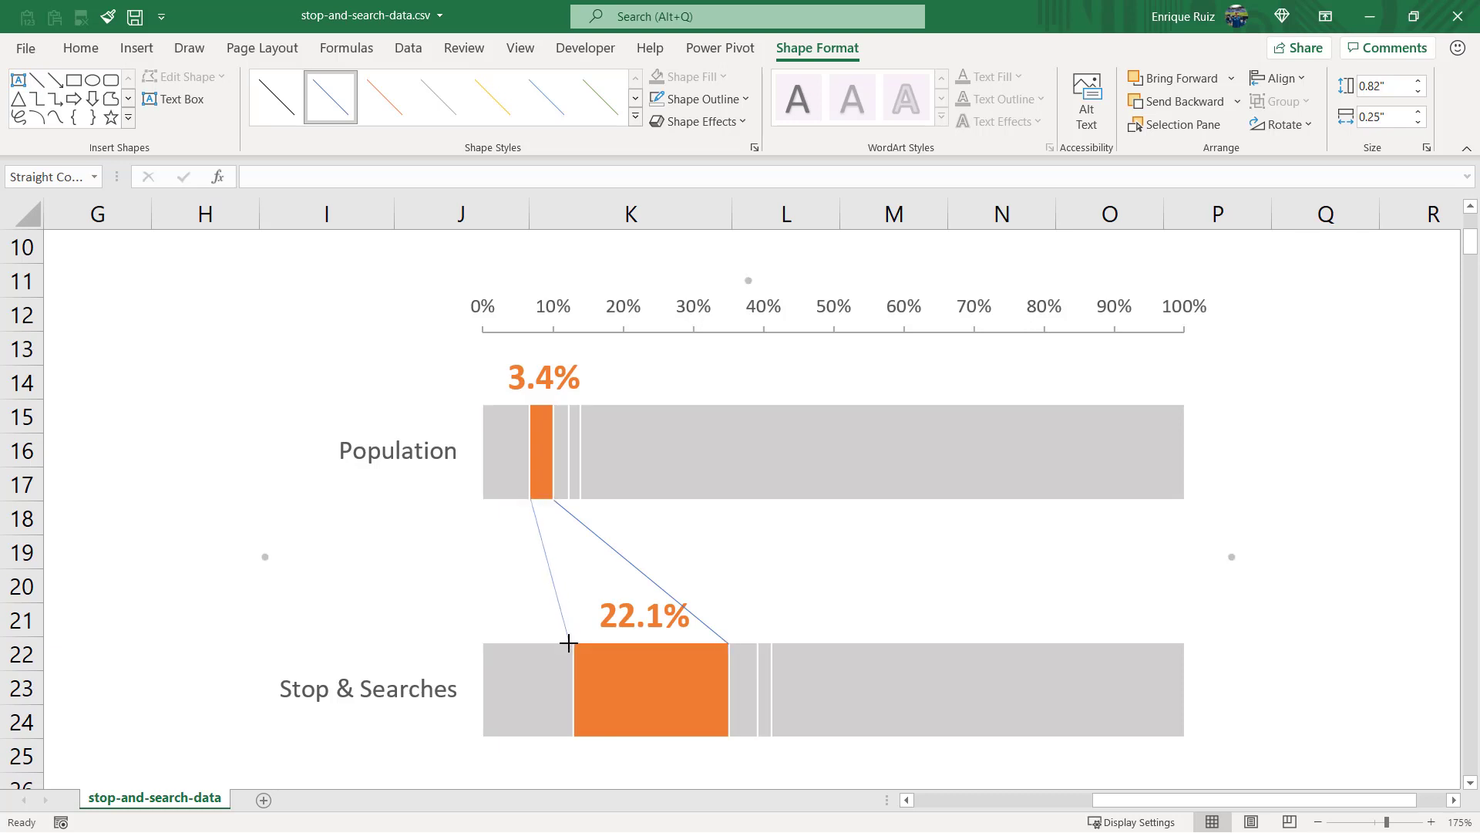
drag(571, 631, 573, 643)
shift+click(625, 568)
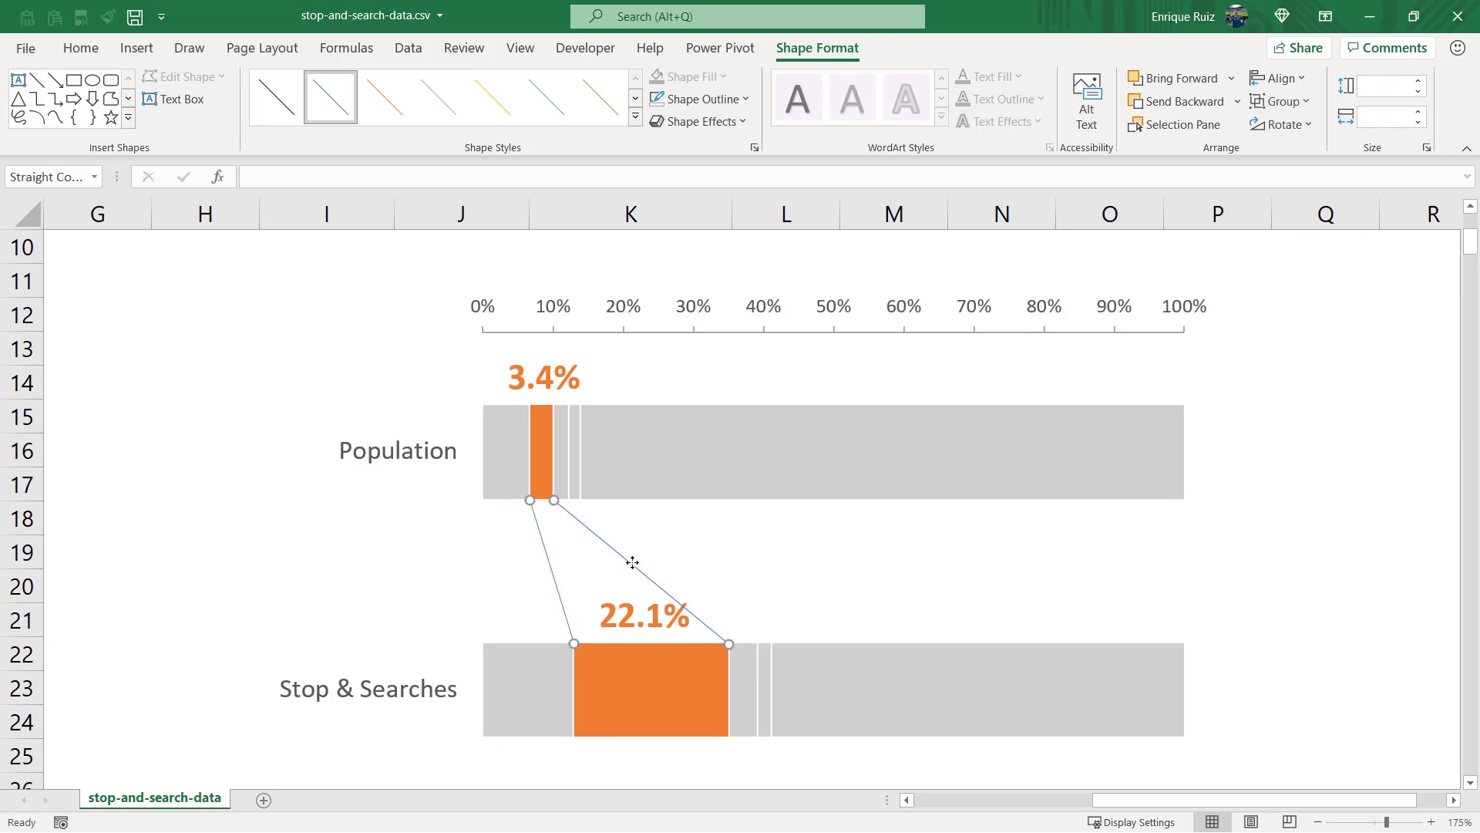
click(703, 98)
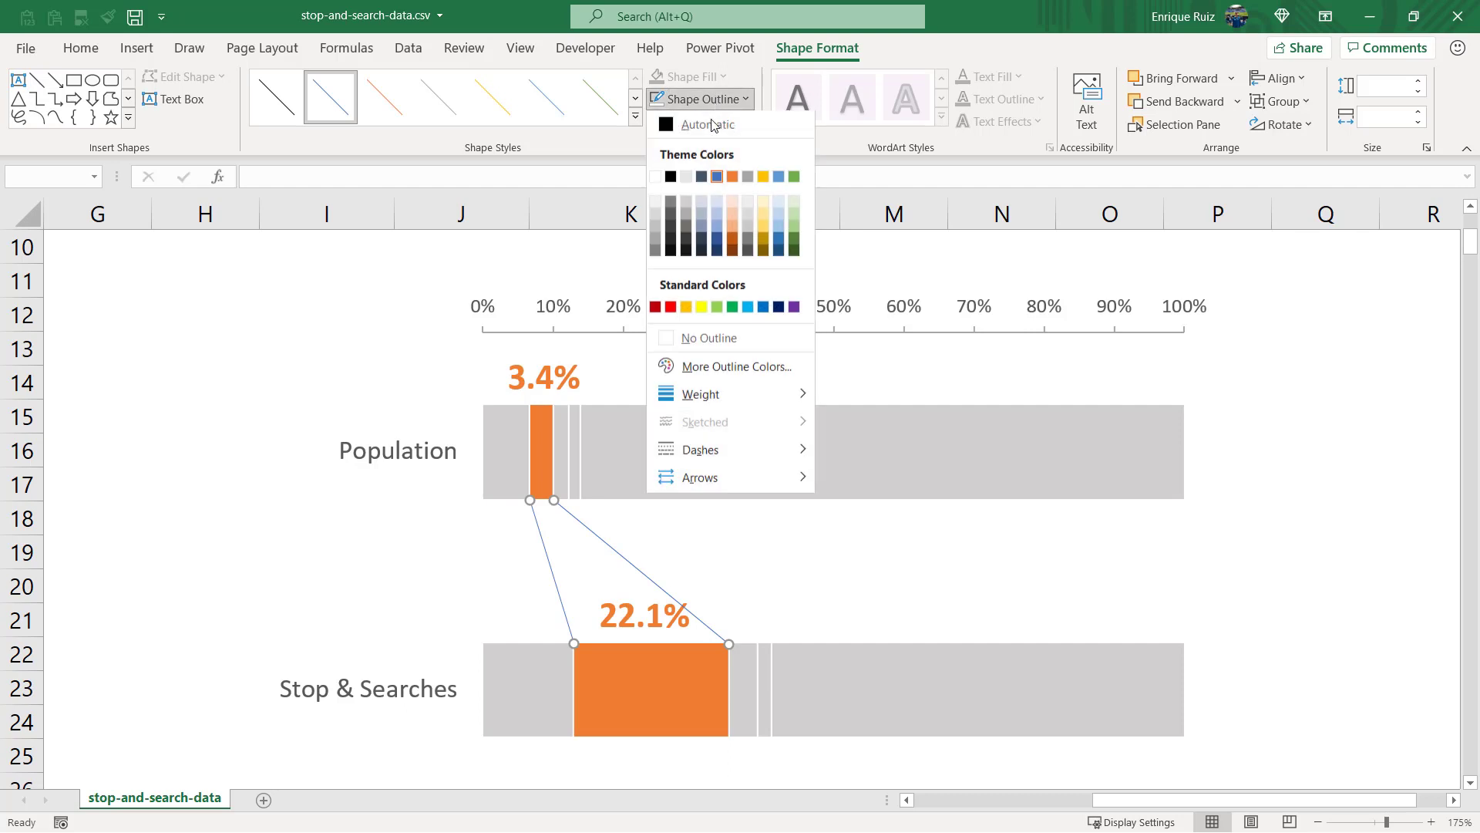
click(732, 176)
Step: Nudge the 22.1% data label slightly left, then zoom out on the sheet
click(612, 555)
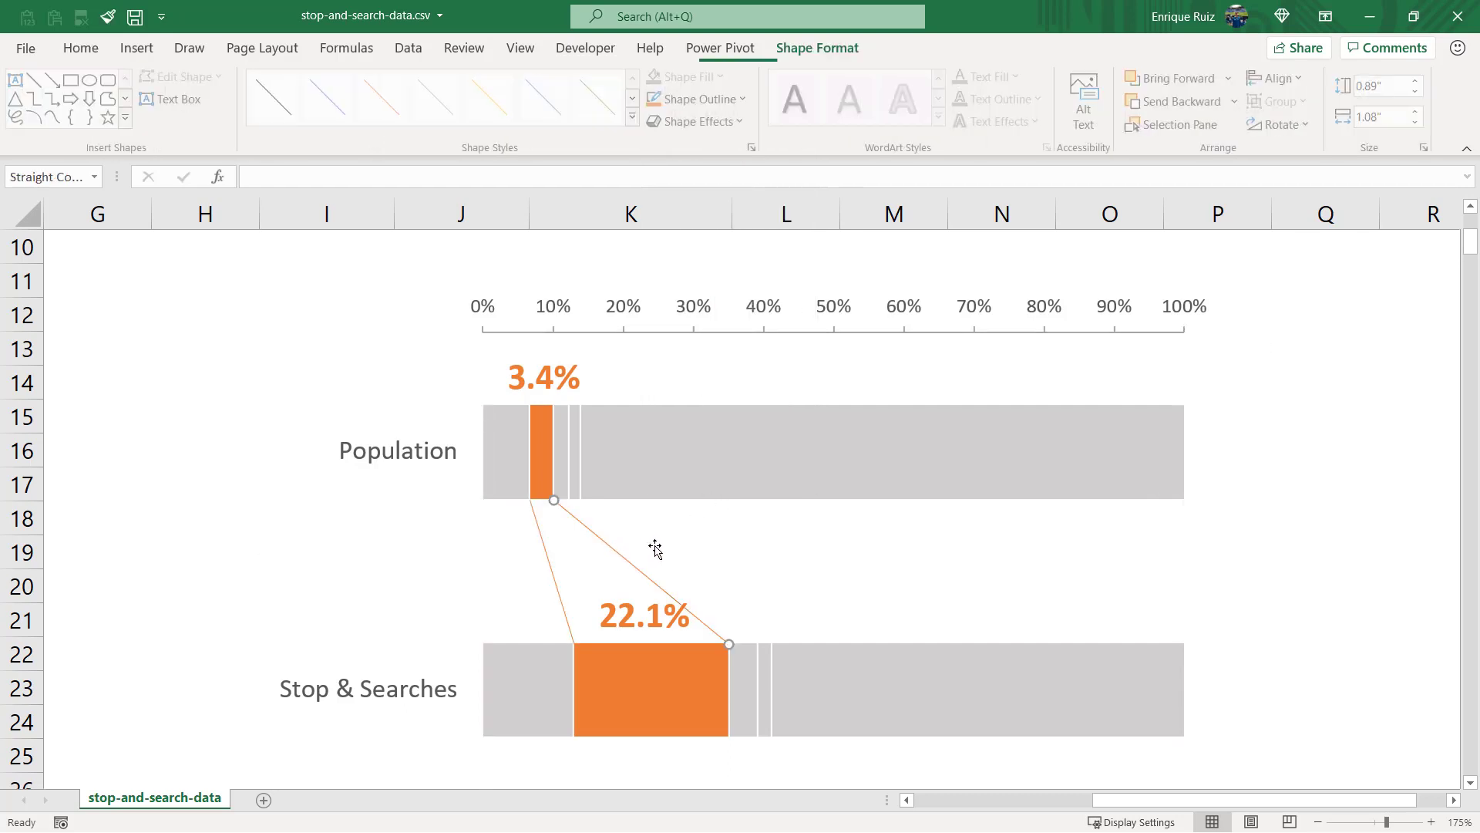
click(617, 605)
click(616, 605)
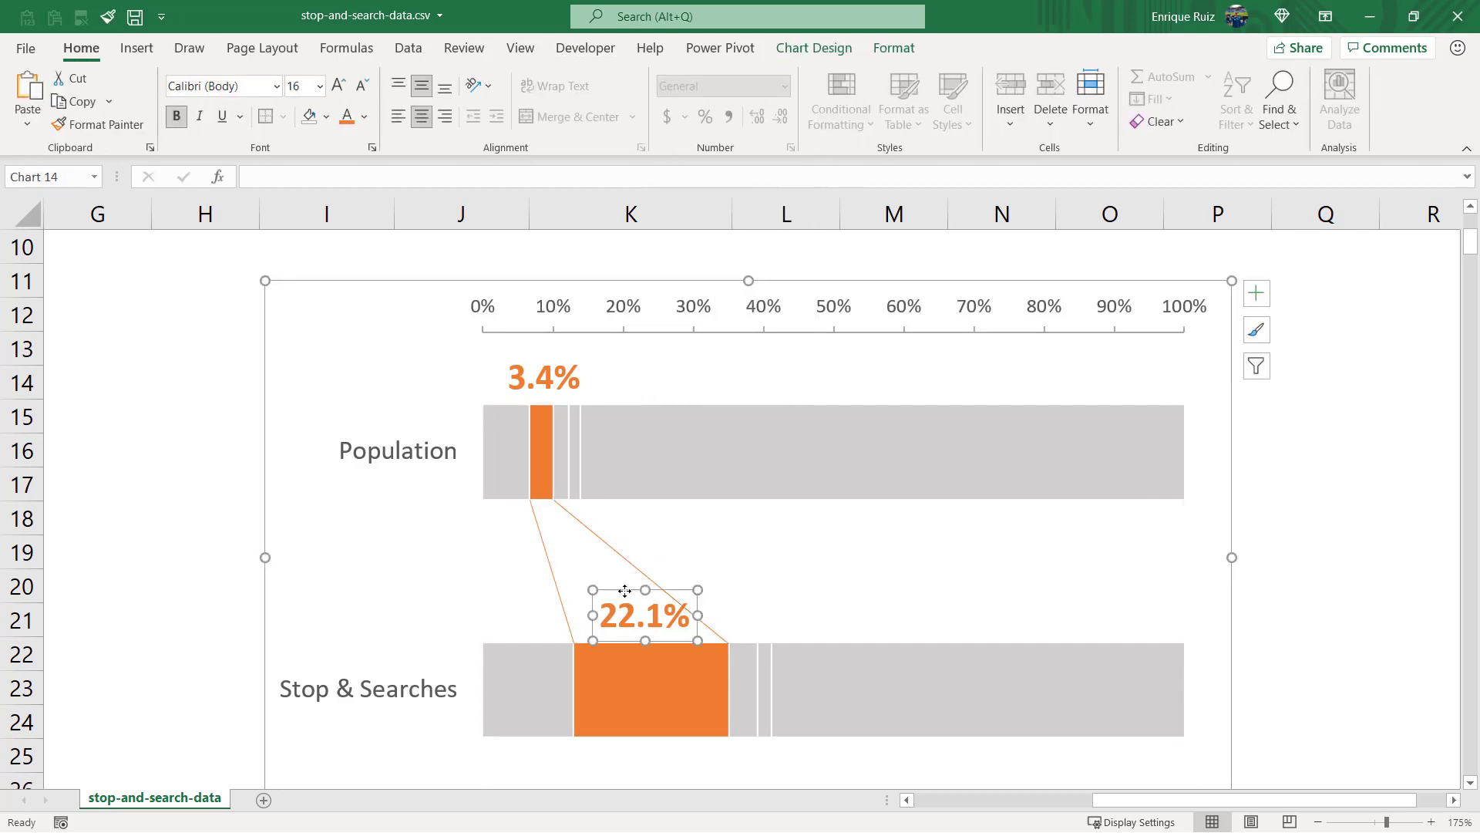
drag(625, 591, 611, 591)
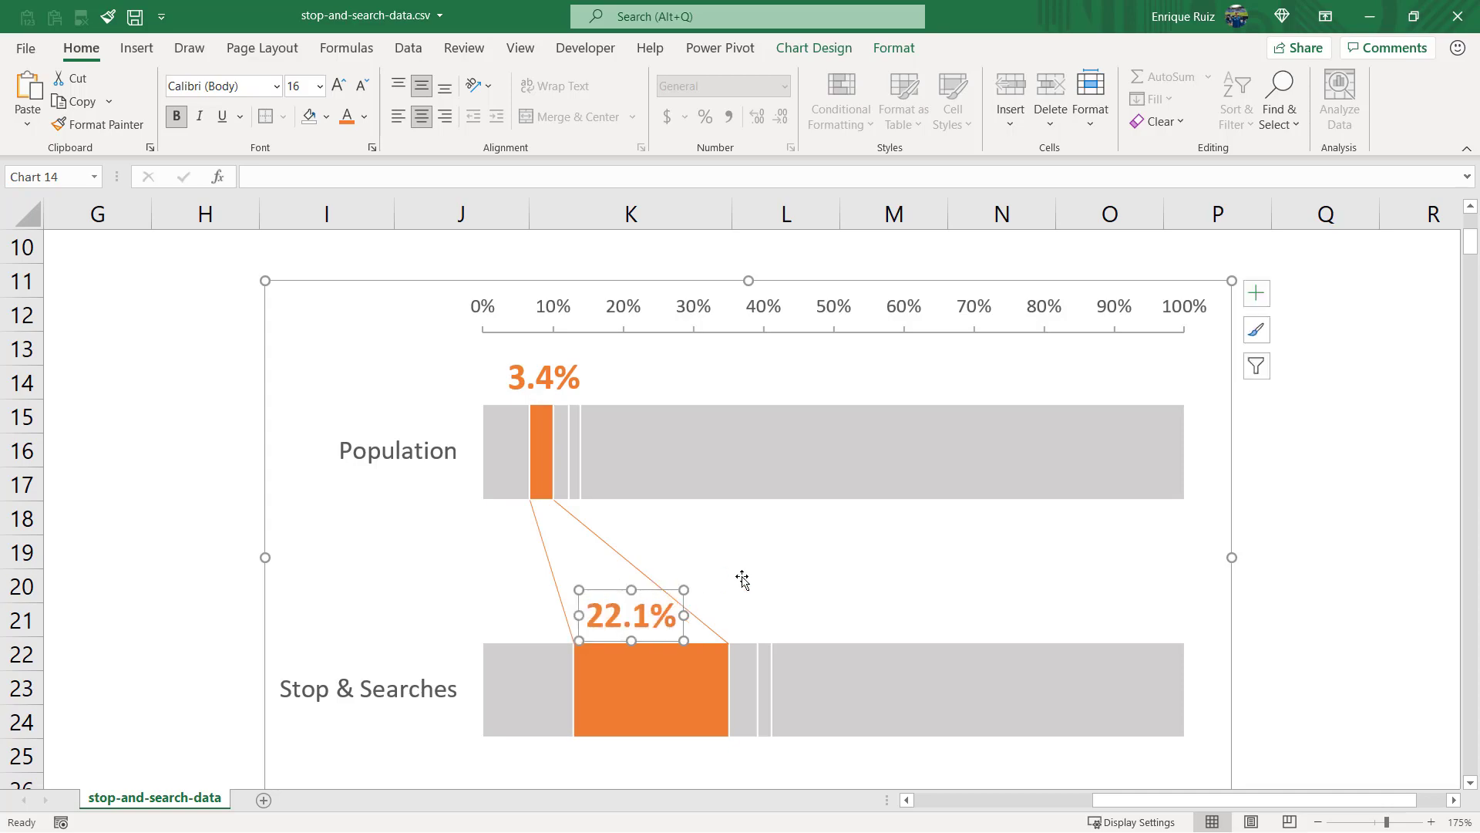
click(1319, 822)
click(1319, 822)
click(1319, 822)
click(1319, 822)
click(1319, 822)
click(1319, 821)
click(1319, 822)
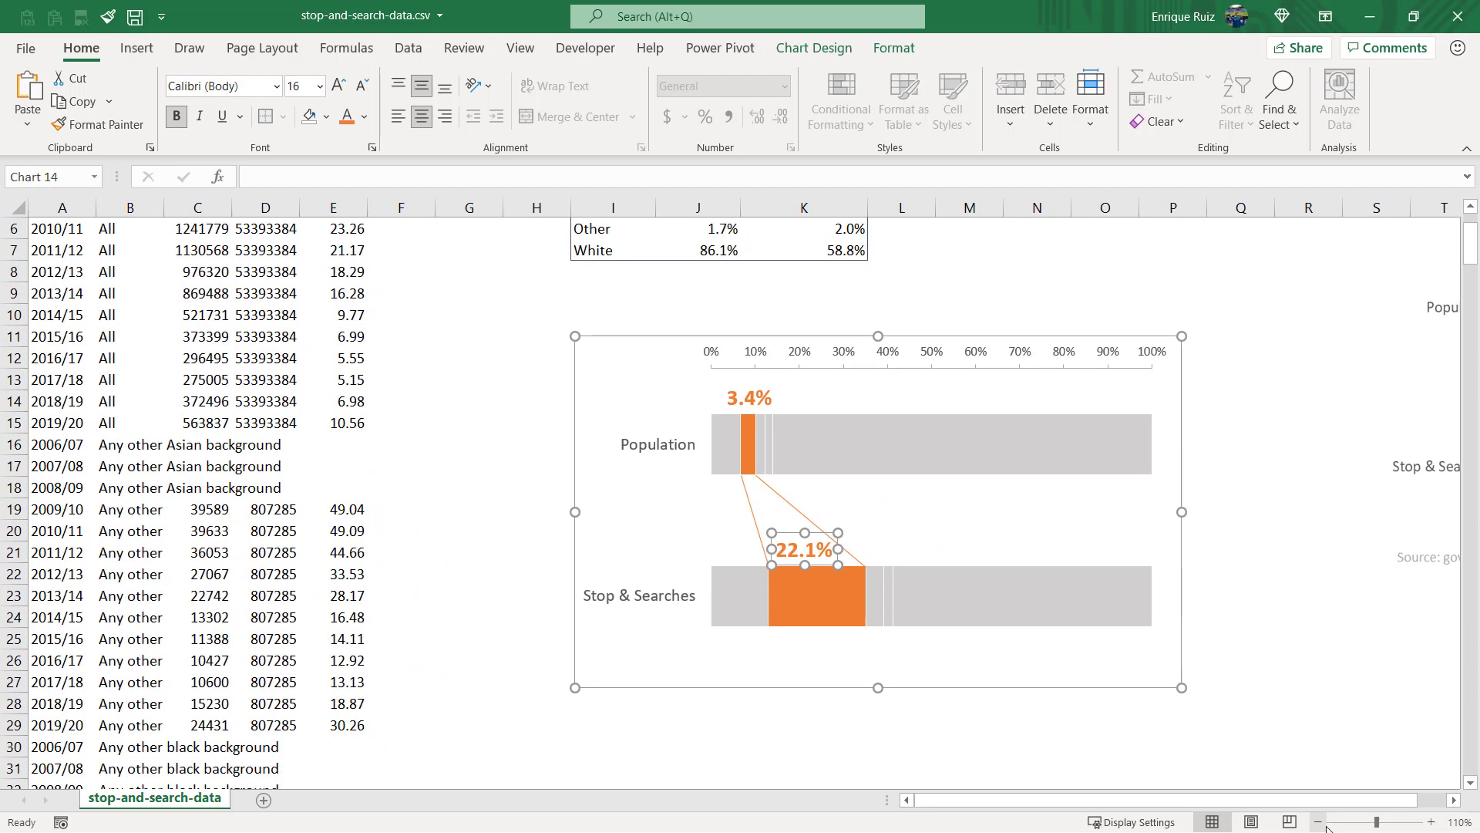
click(1319, 821)
click(1303, 702)
scroll(1253, 704, right, 2)
scroll(1002, 607, up, 2)
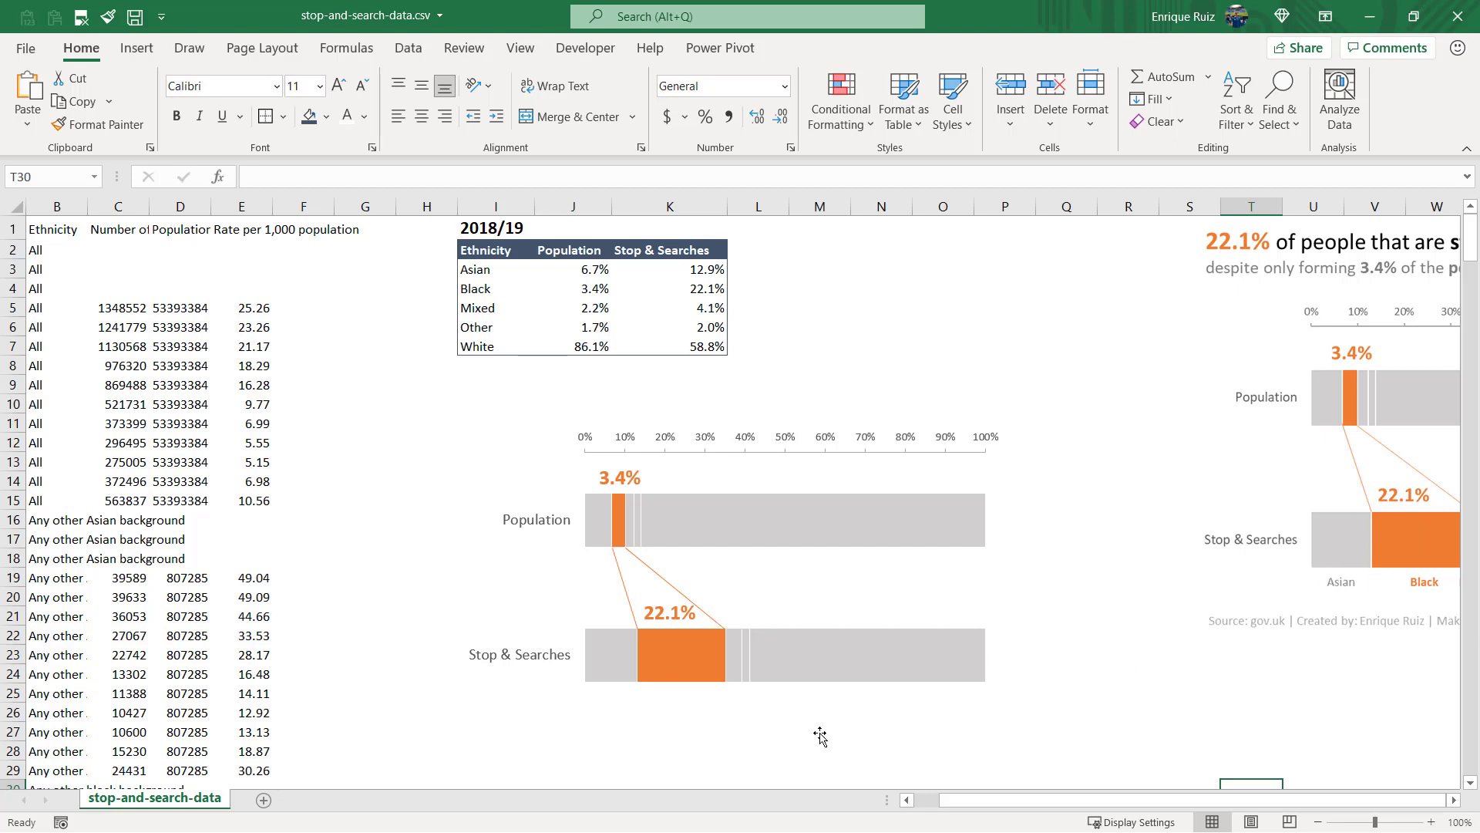
Step: Add a text box below the Stop & Searches bar reading 'Asian Black Mixed Other White'
click(137, 49)
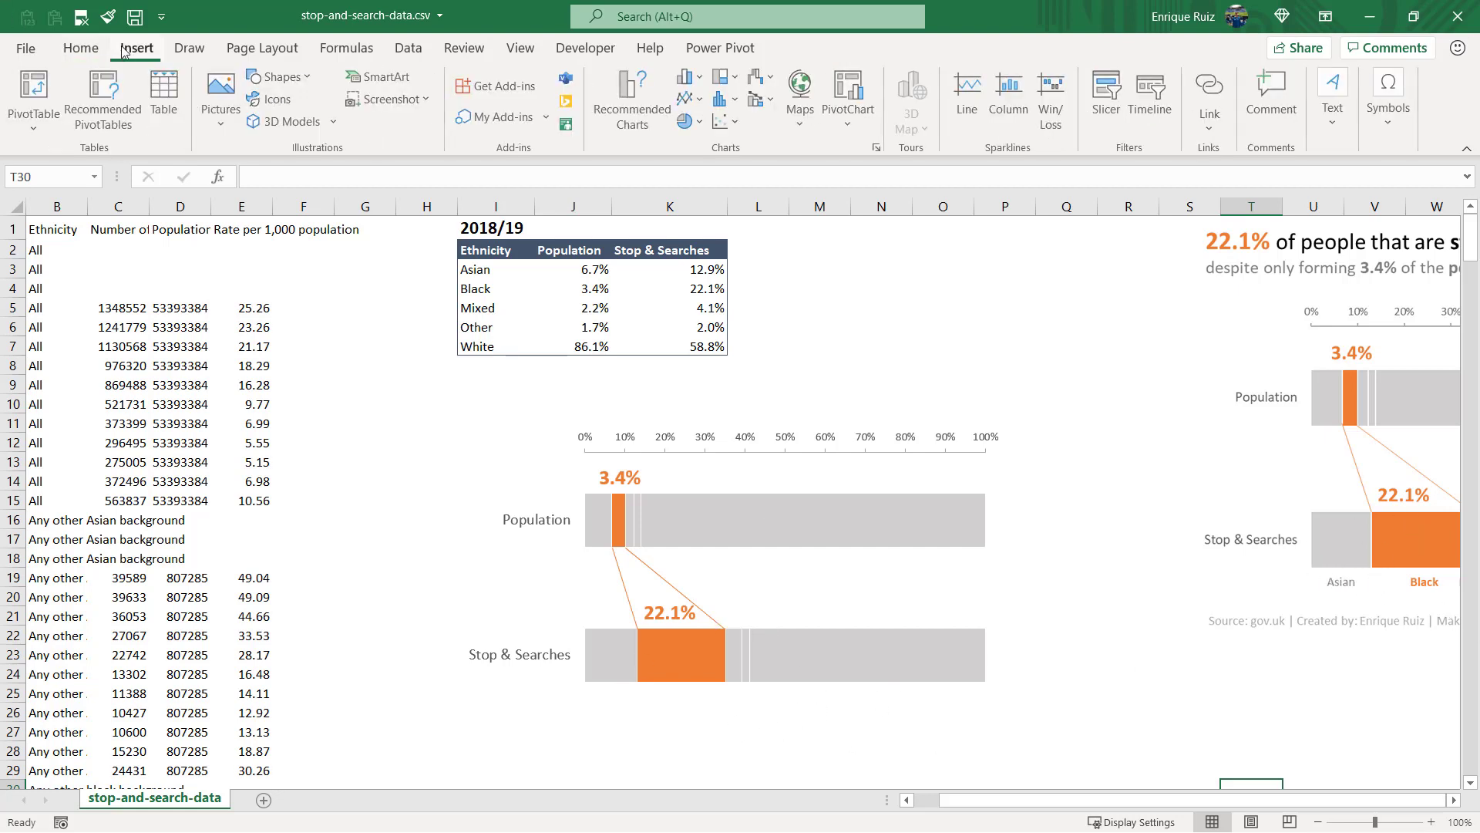
click(279, 76)
click(257, 125)
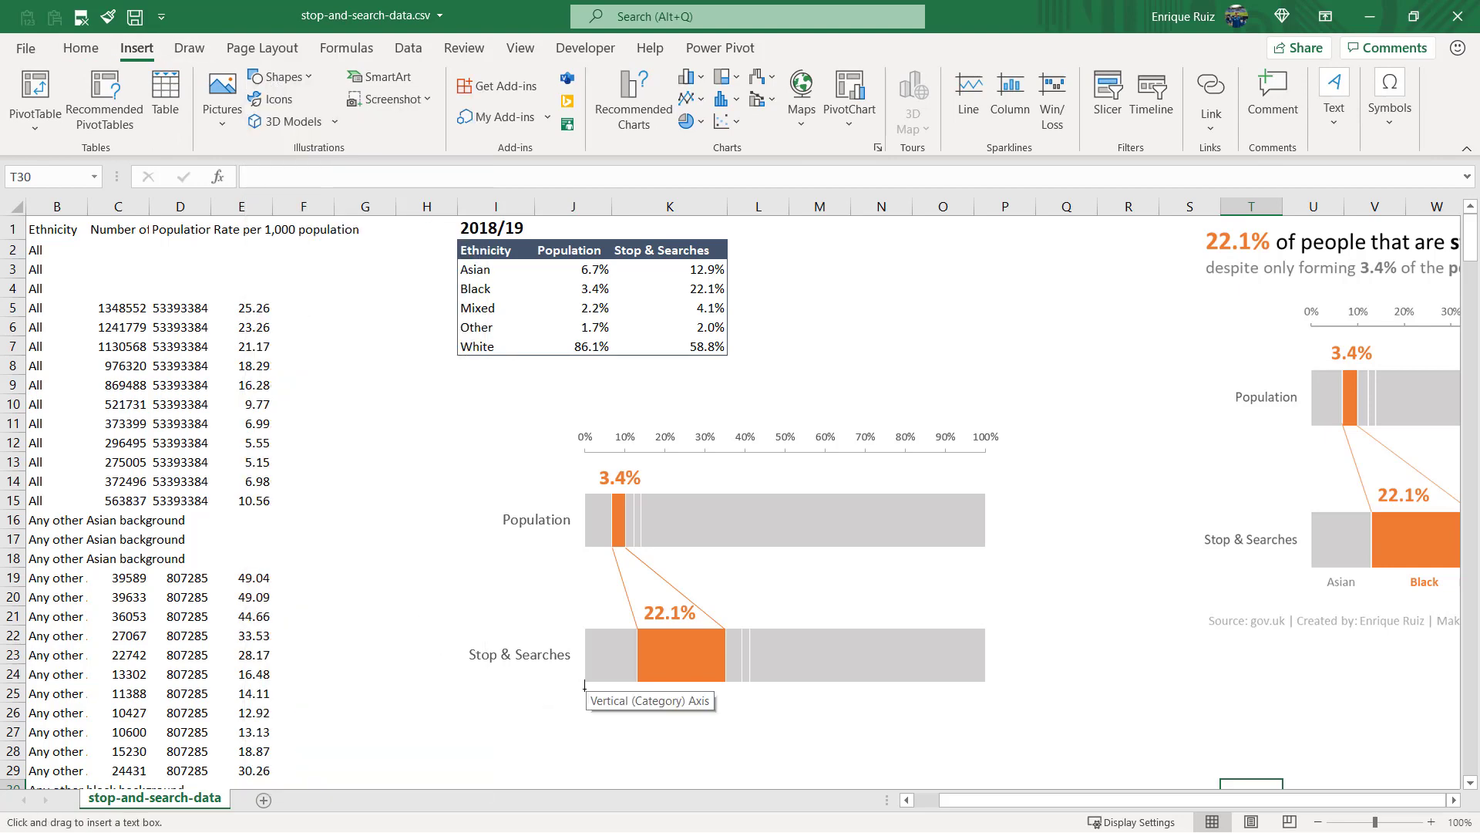
drag(584, 688, 983, 727)
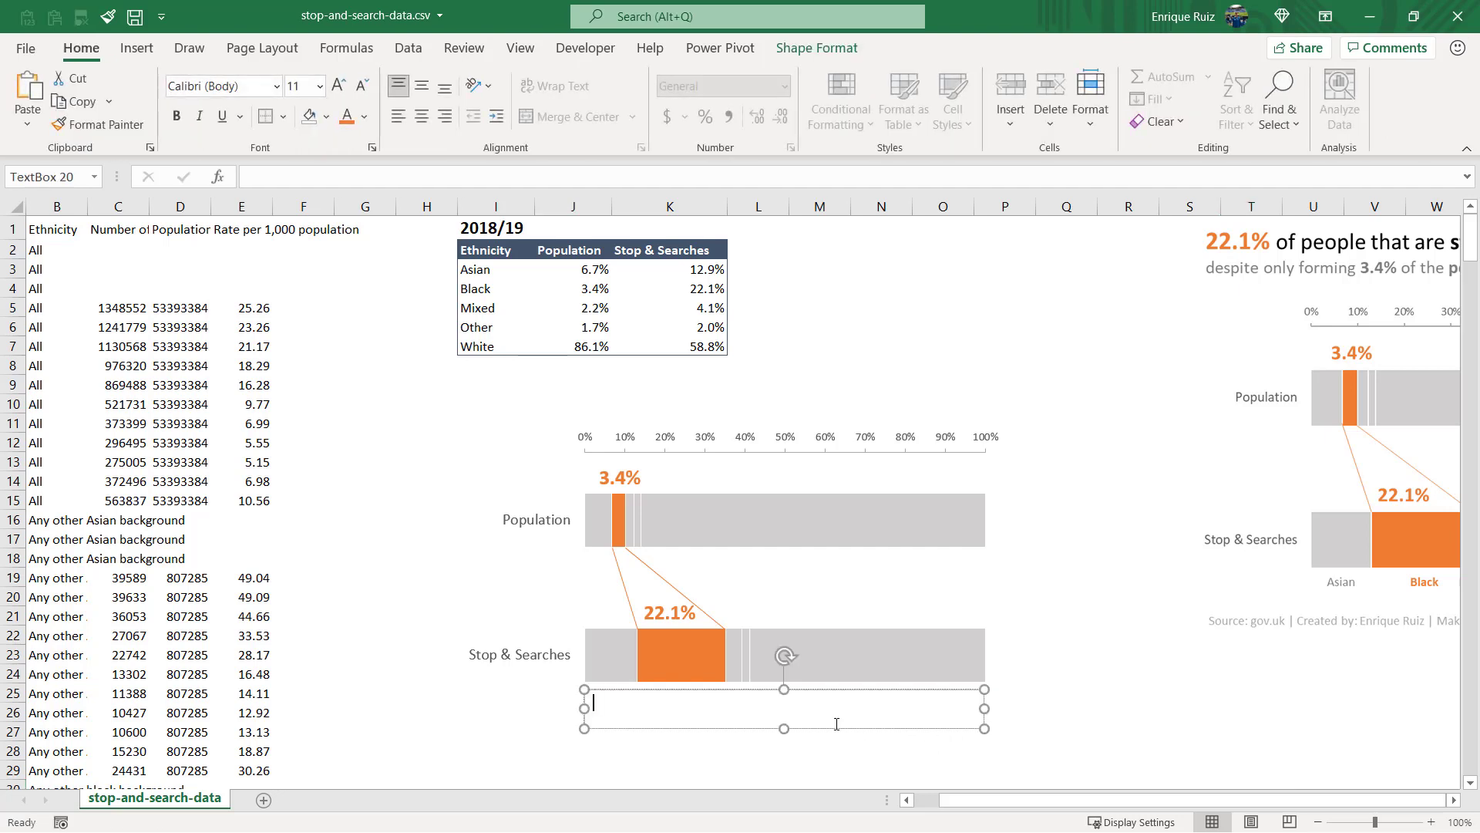
text(Asian Bl)
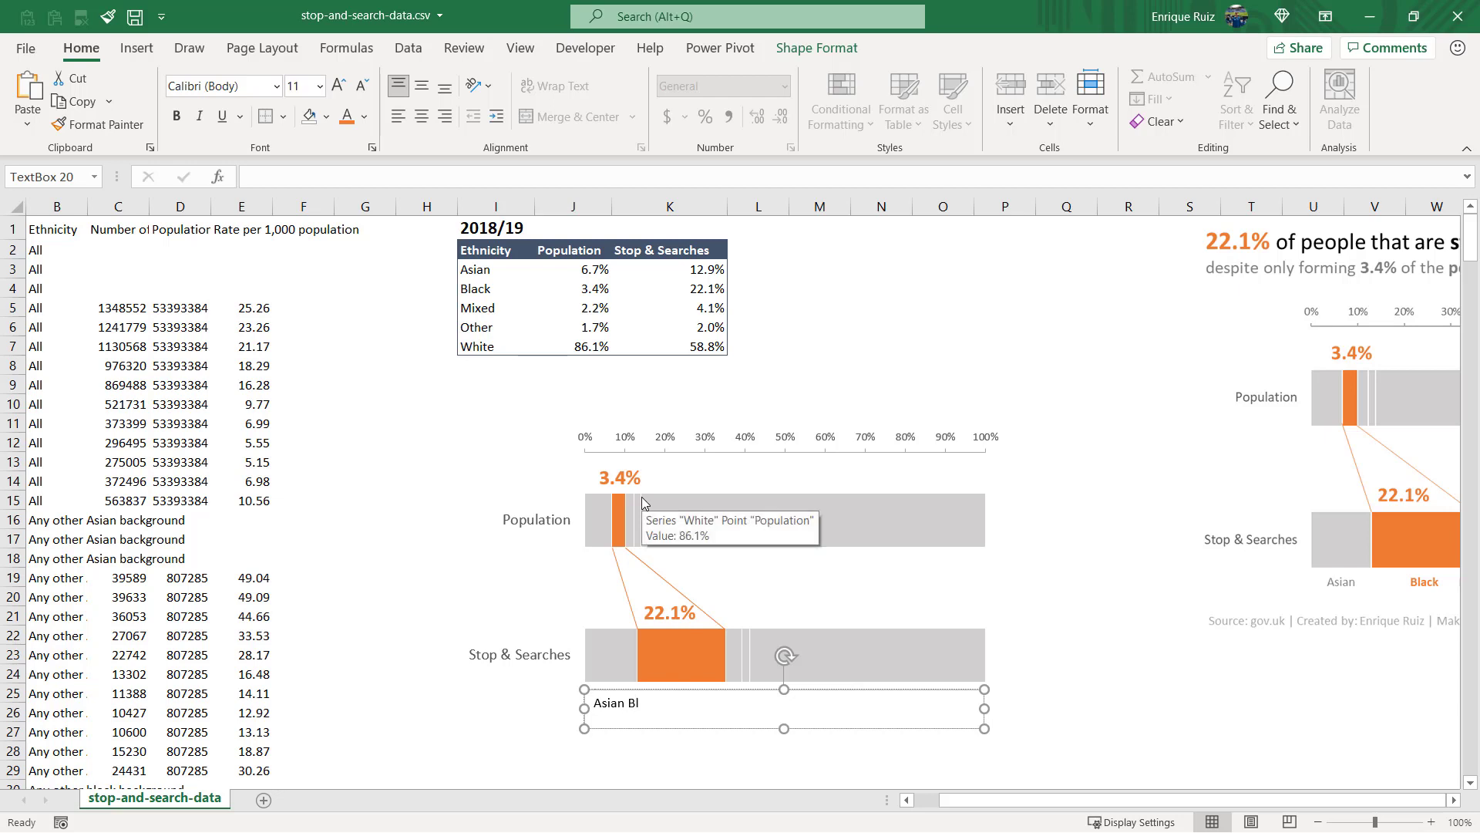
text(ack Mixed Other White)
click(687, 730)
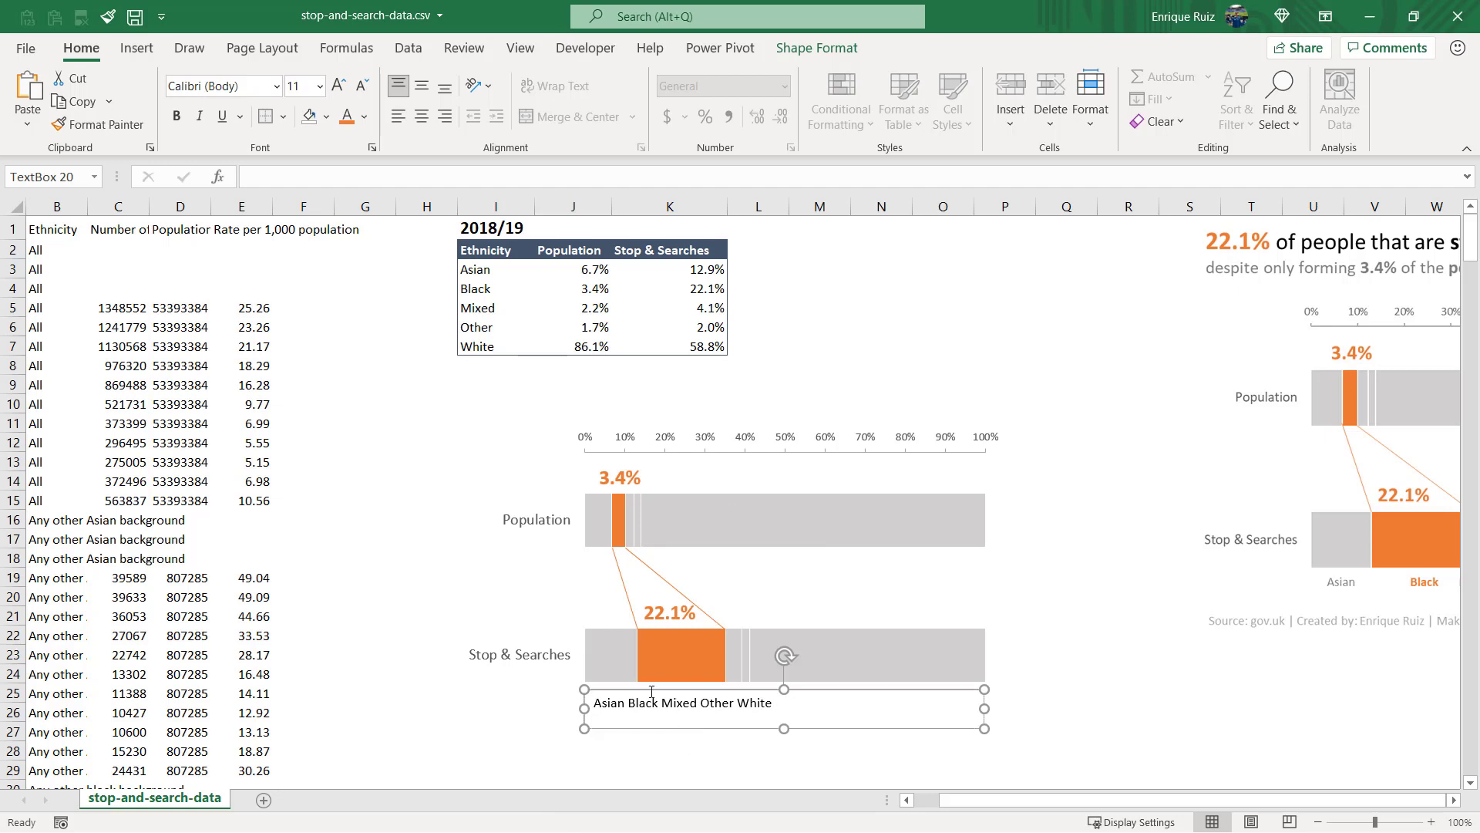
Step: Set the label text to size 10 in grey
click(363, 86)
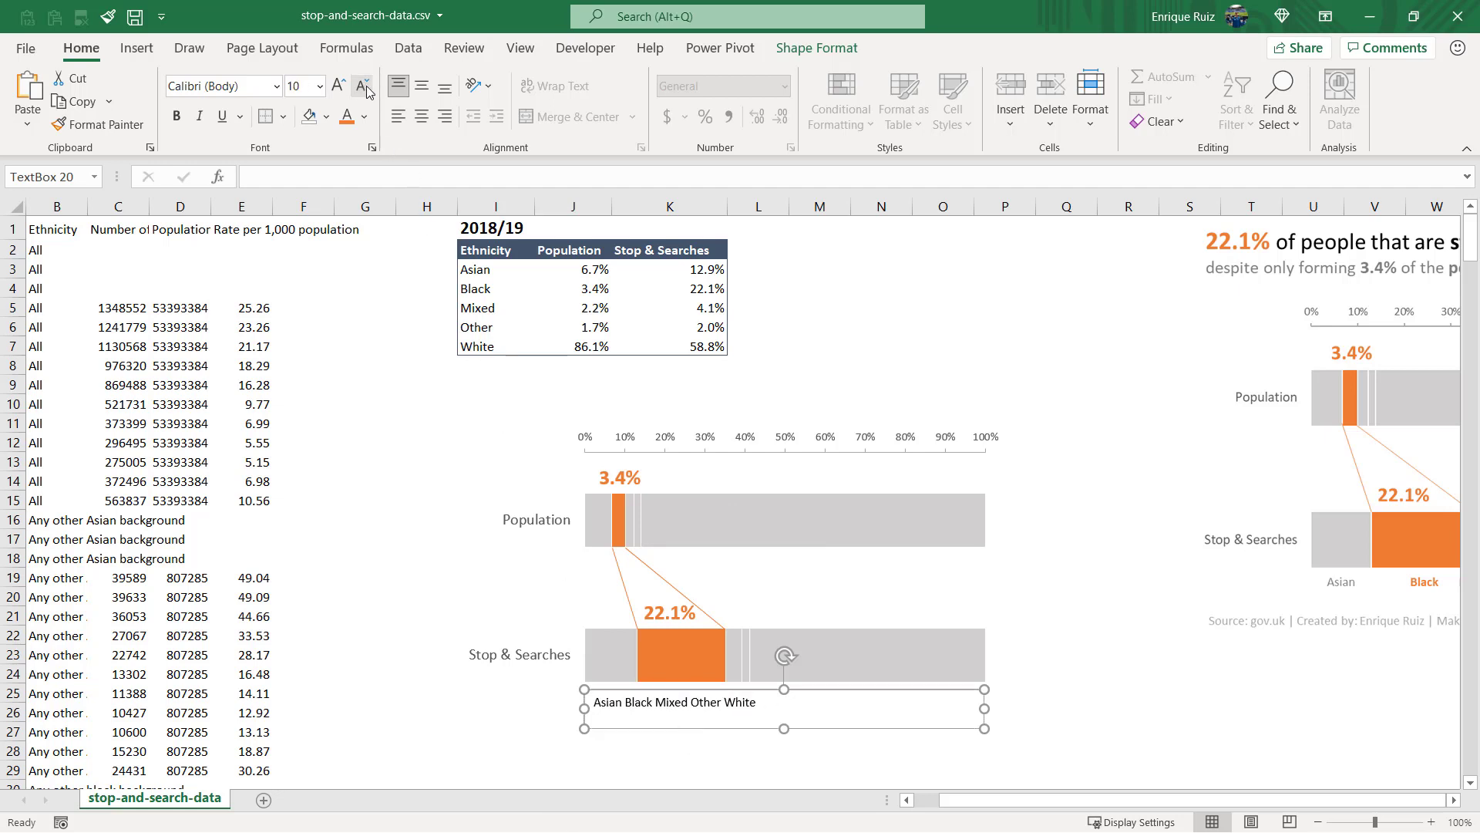
click(326, 116)
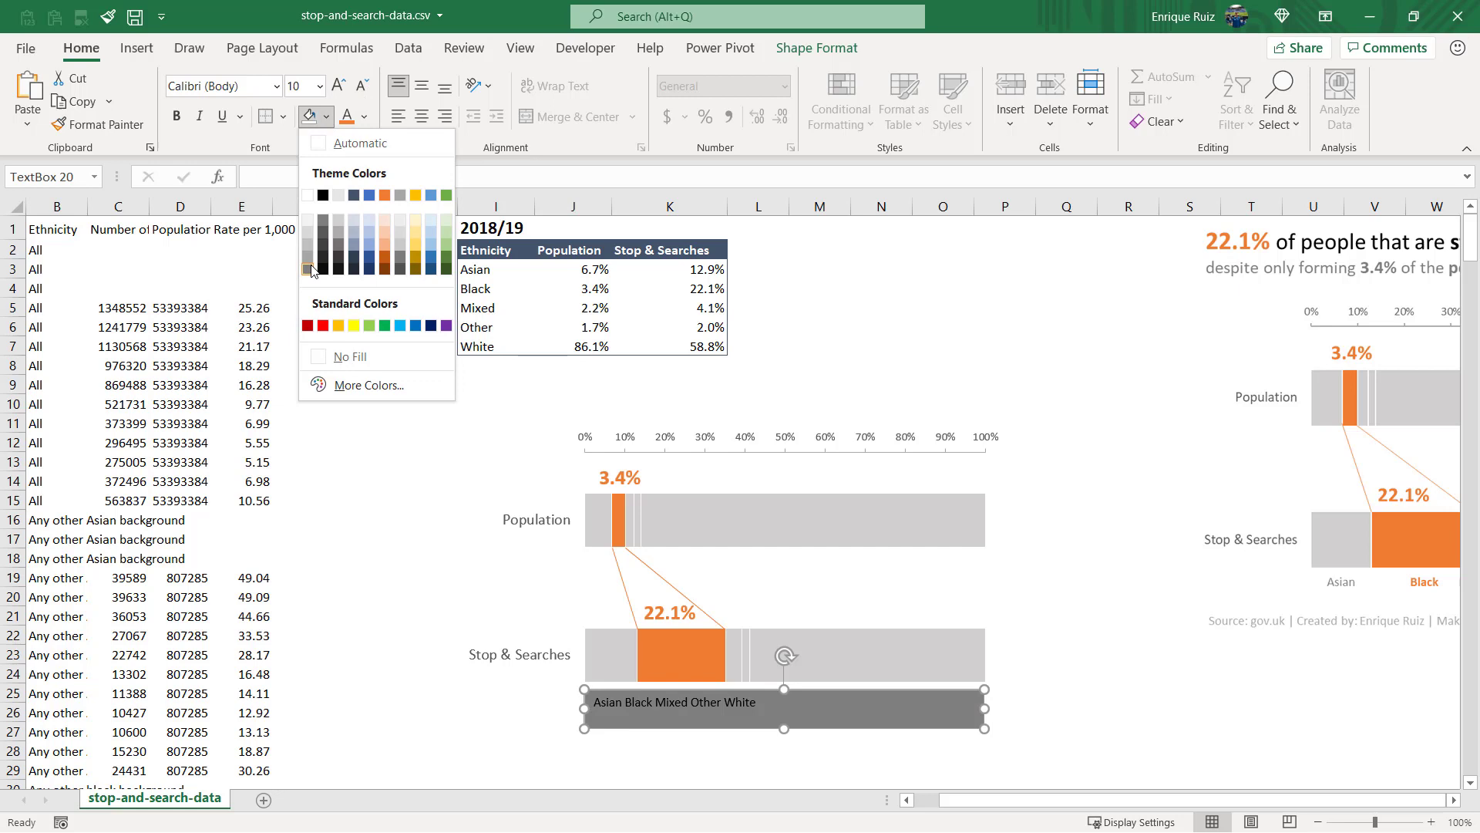
click(363, 117)
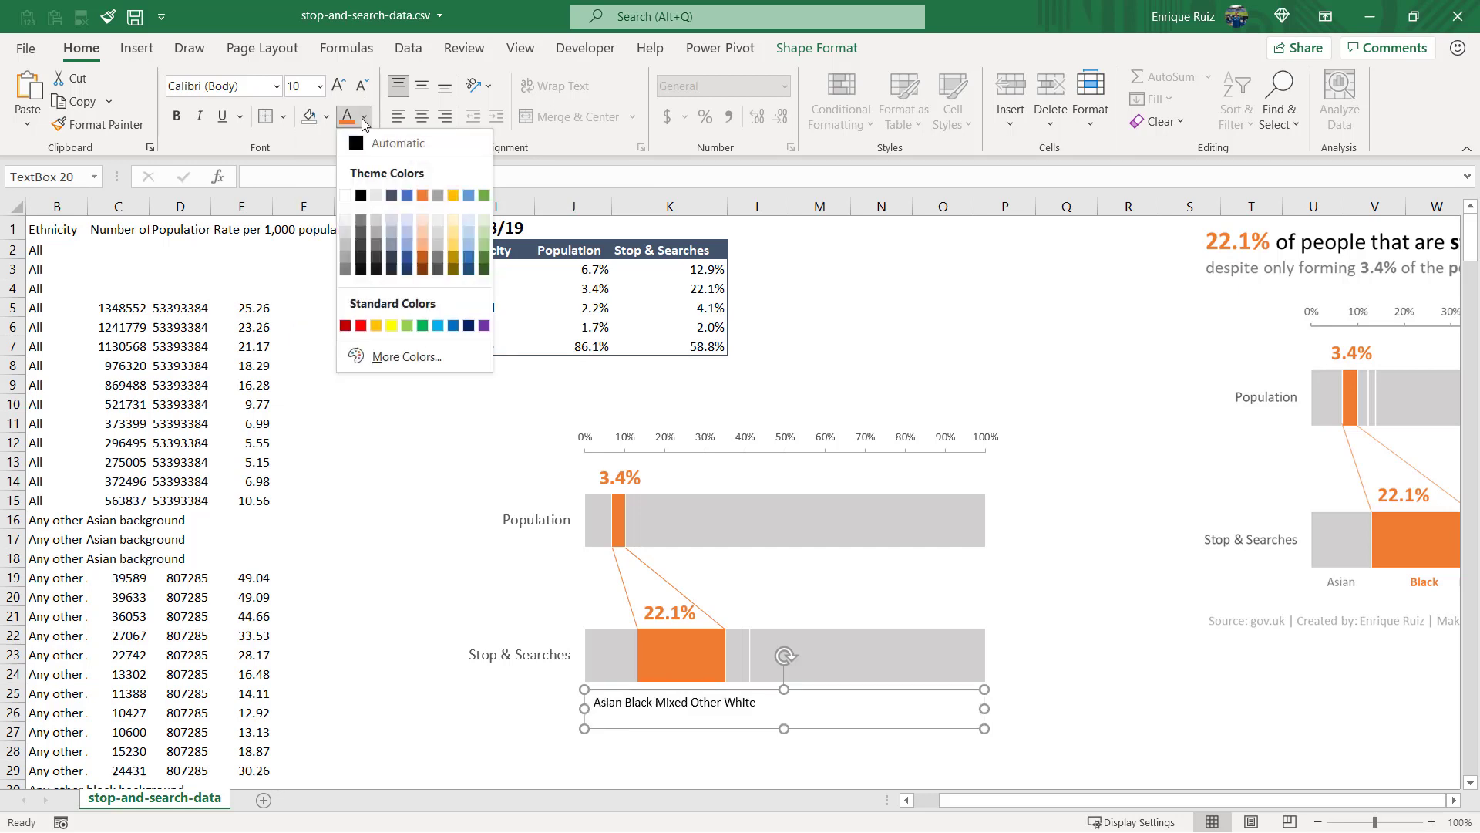
click(346, 269)
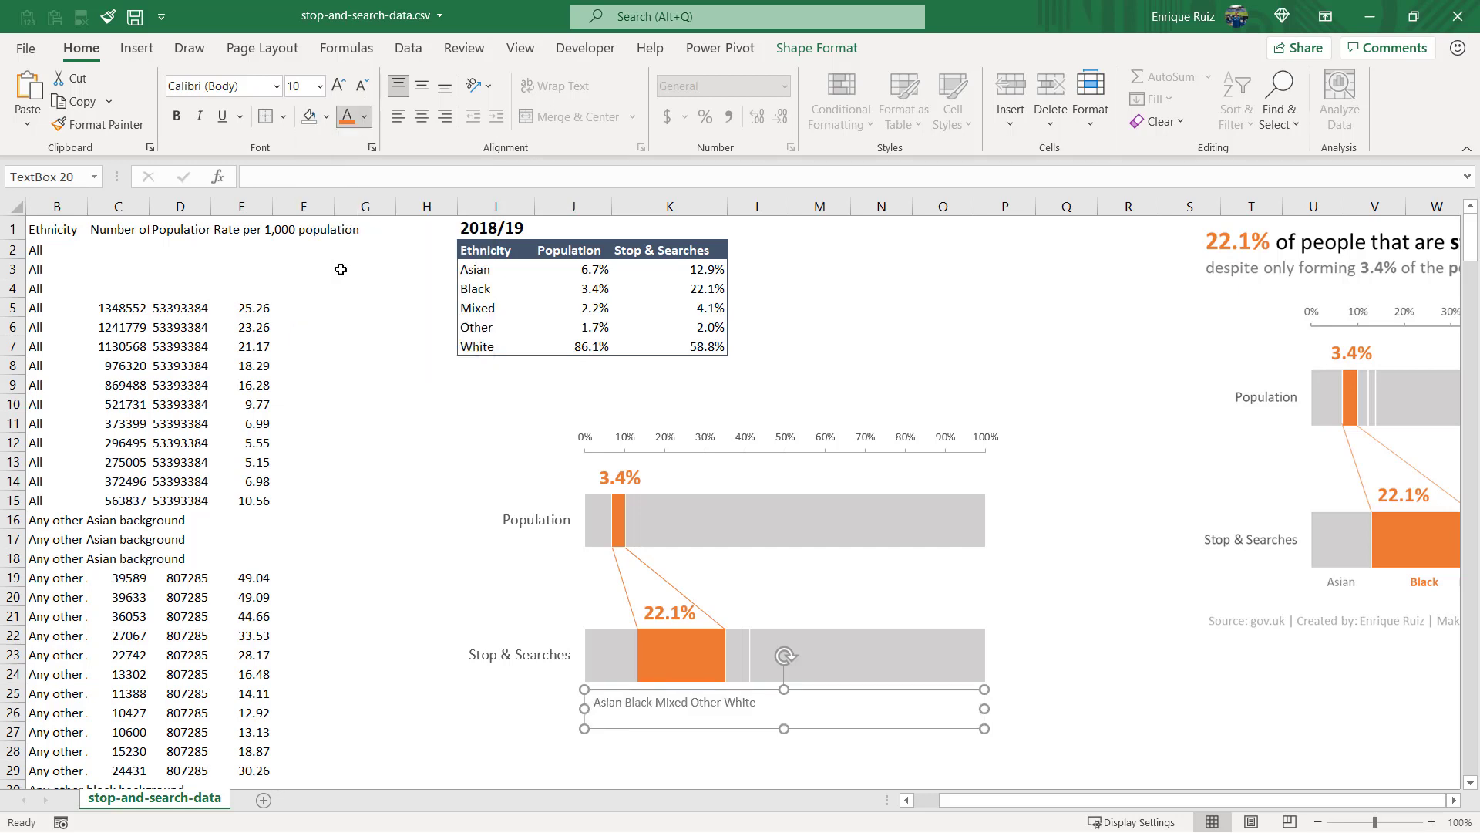
Step: Make the word Black bold and orange
double_click(636, 703)
click(175, 116)
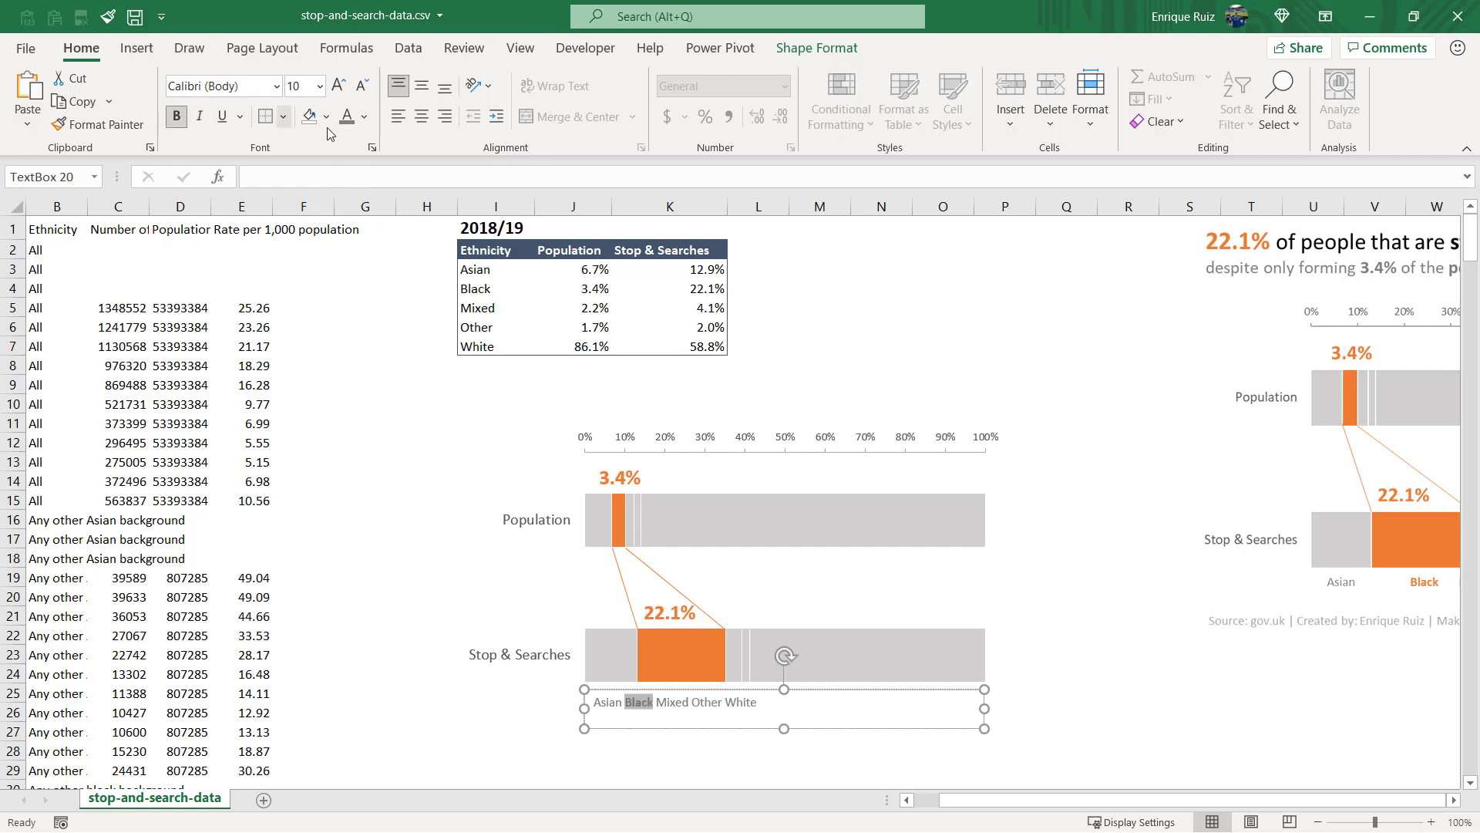
click(364, 117)
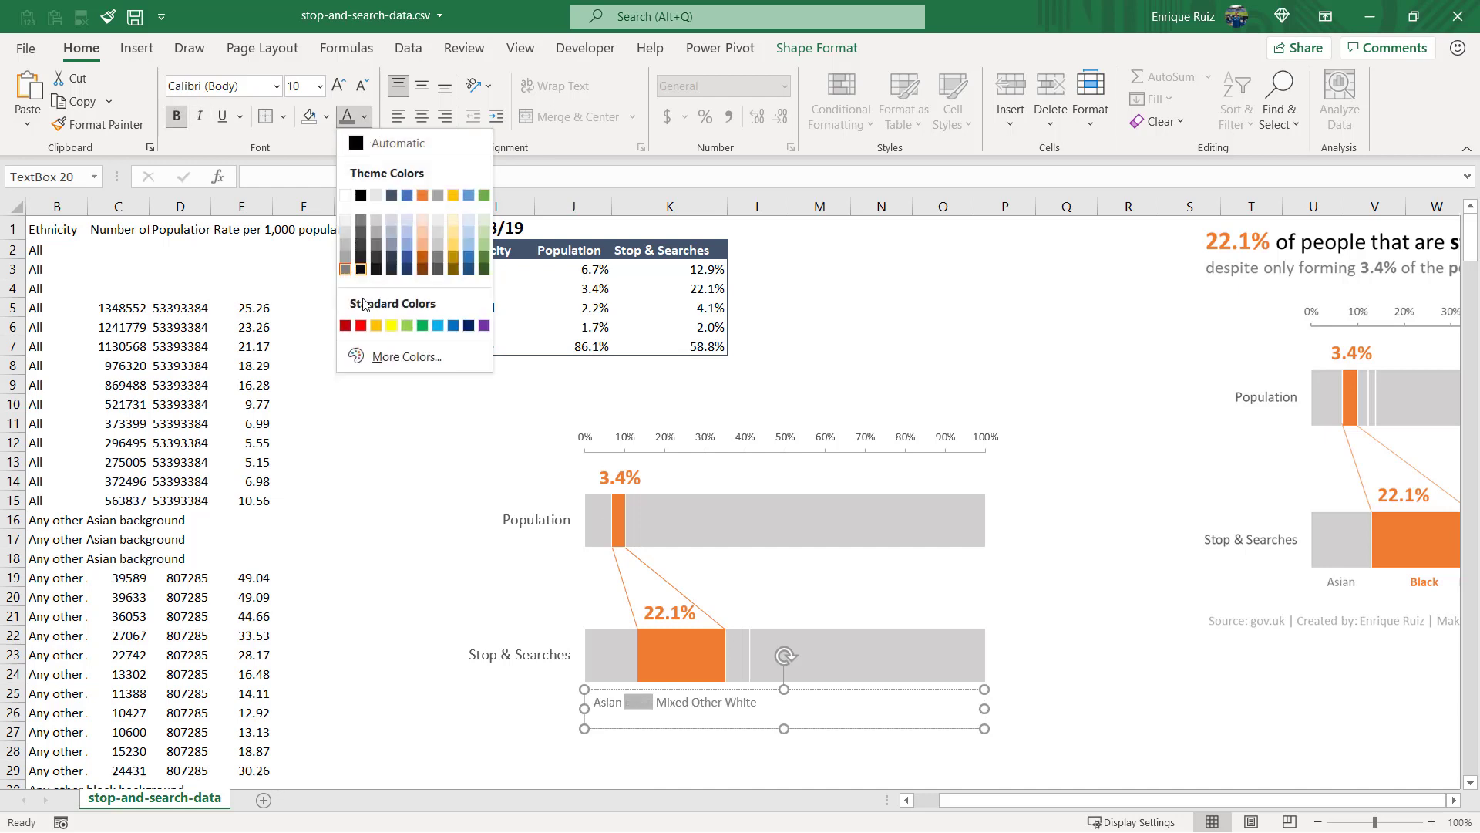
click(422, 195)
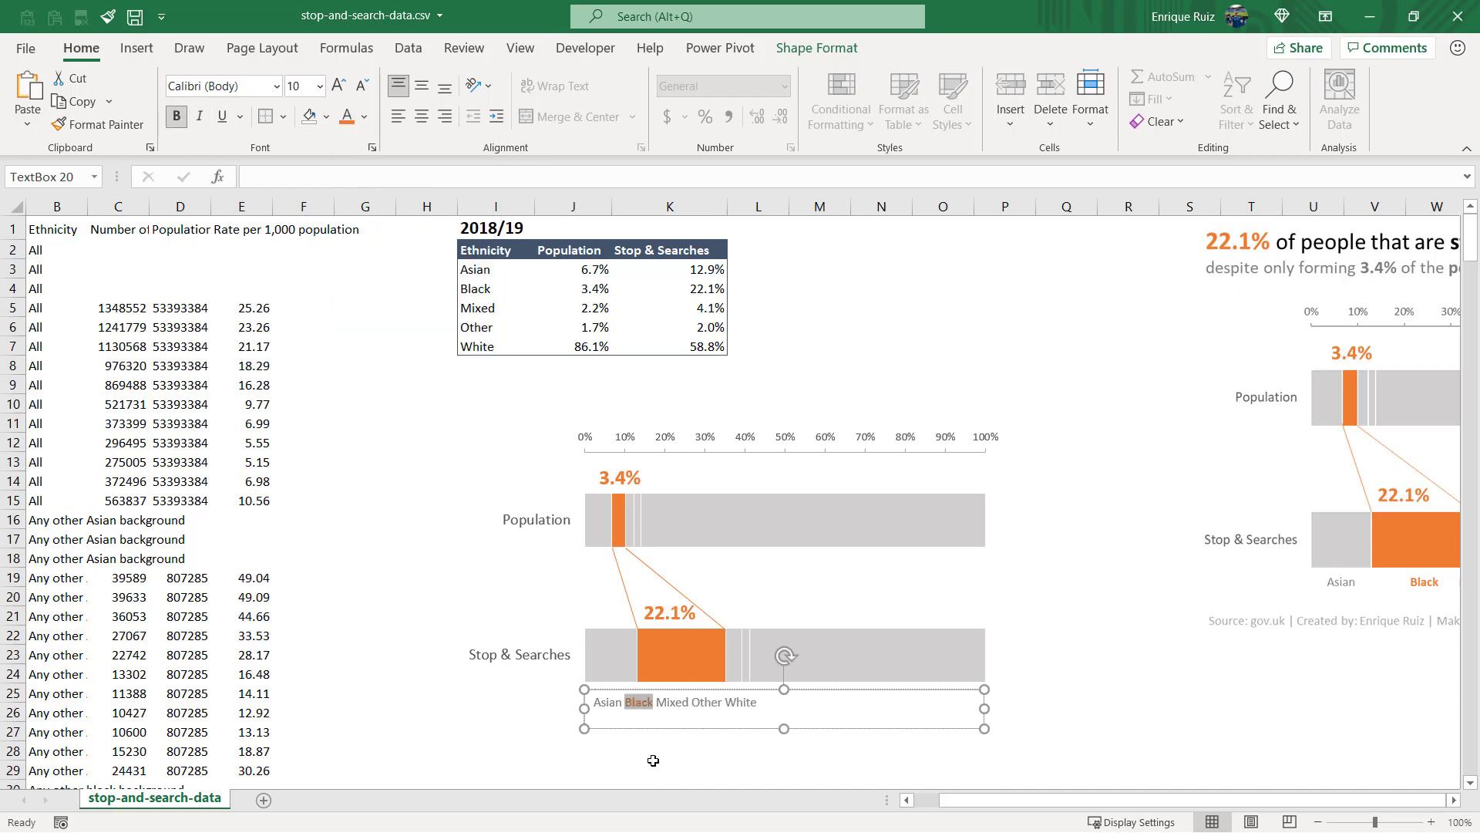
Step: Adjust the spacing between the label words and correct the word Mixed
click(594, 703)
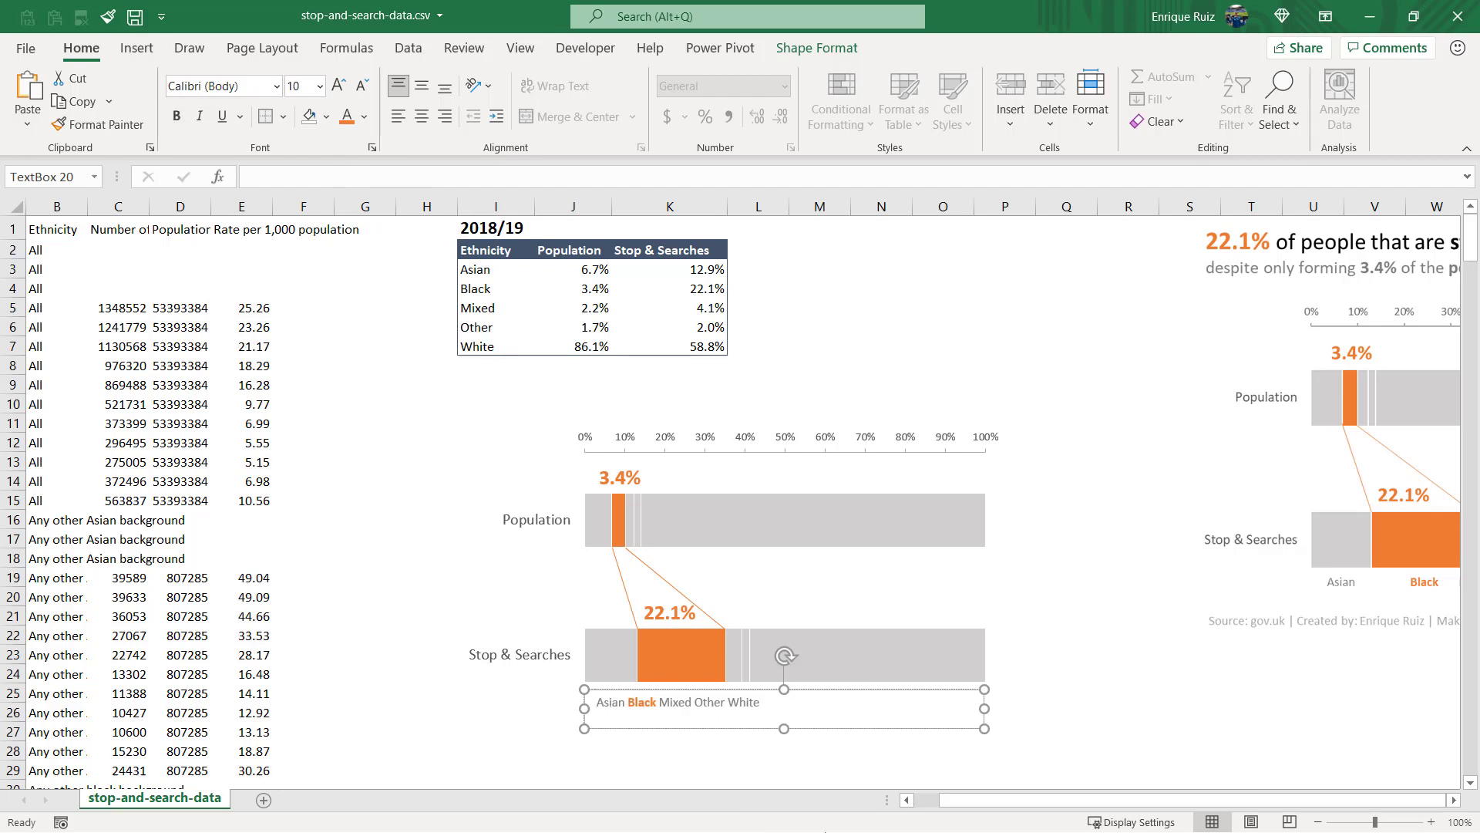
key(BackSpace)
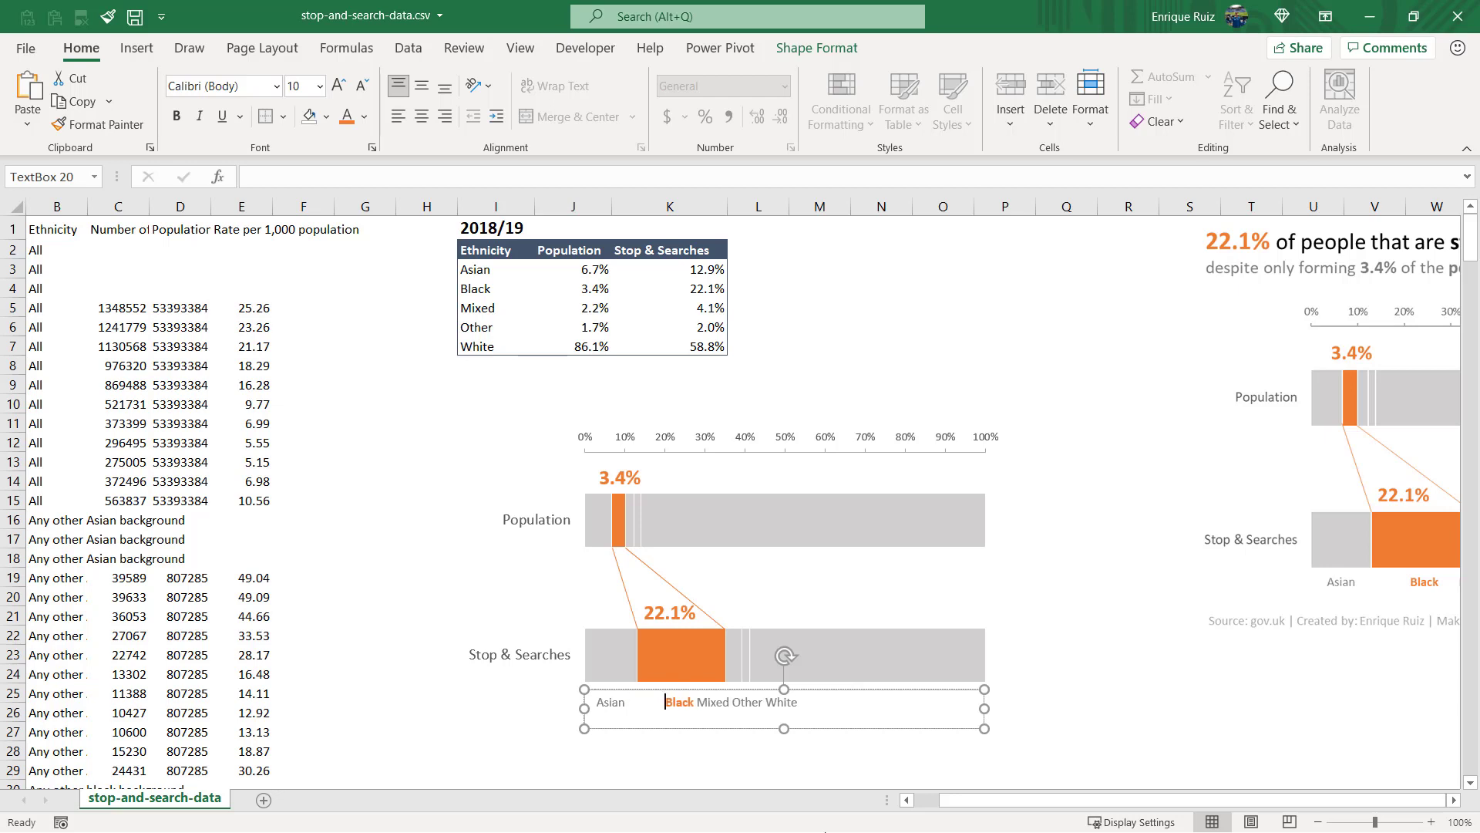
key(shift+End)
key(Left)
key(ctrl+b)
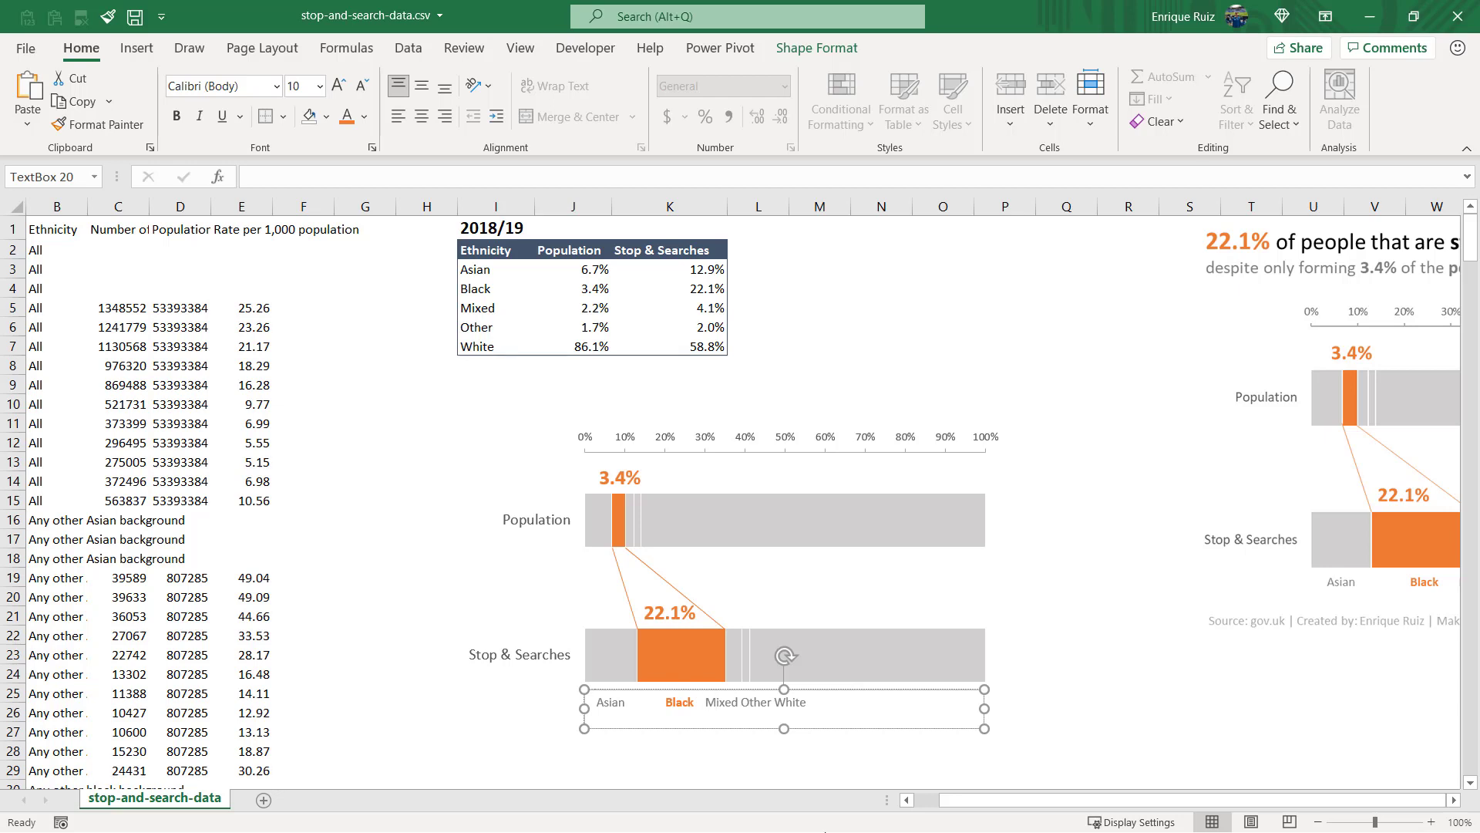
click(738, 702)
key(BackSpace)
text(d)
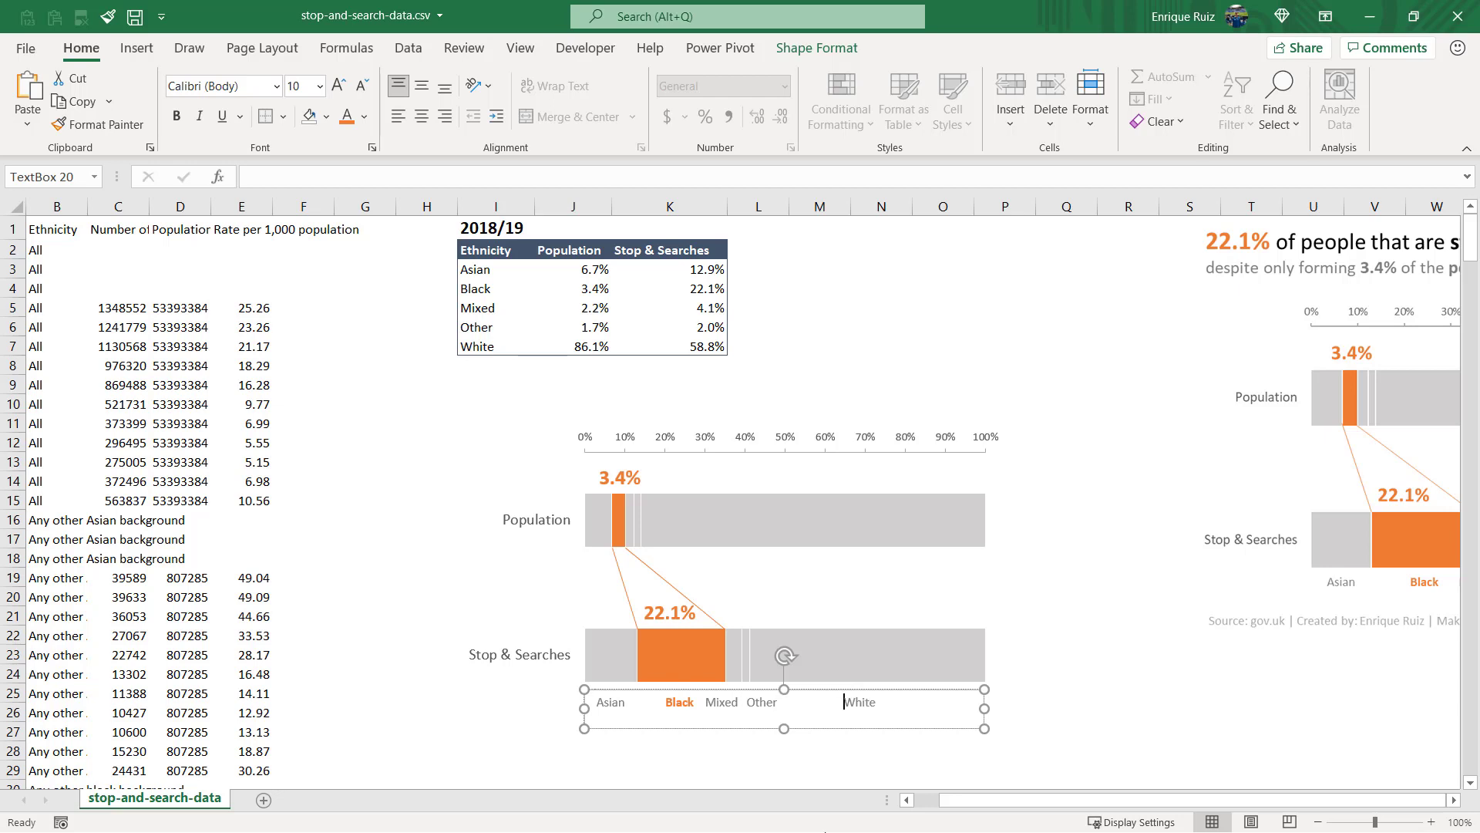
Step: Remove the outline from the category label text box
click(1045, 721)
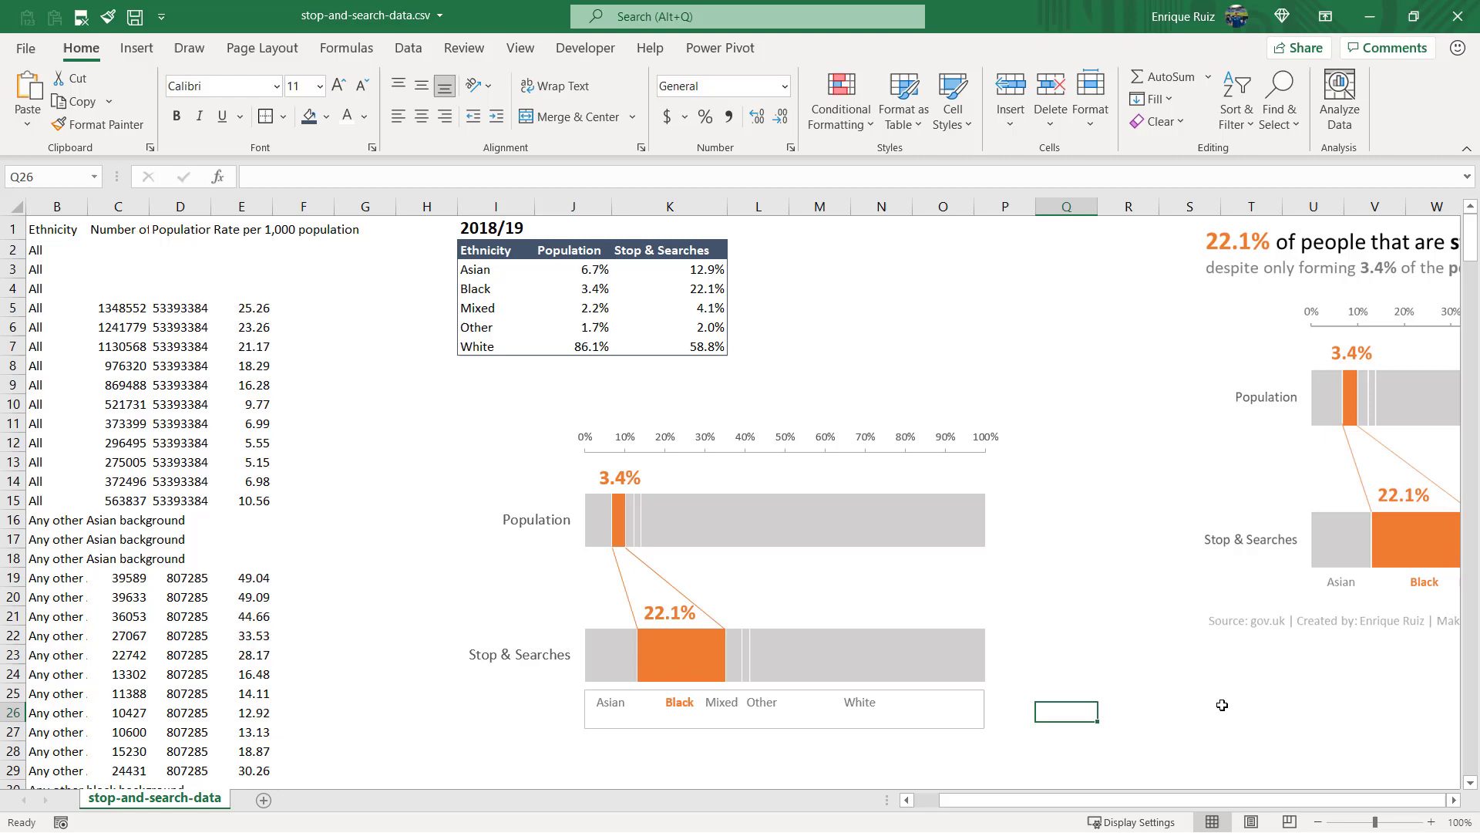
click(886, 730)
click(914, 730)
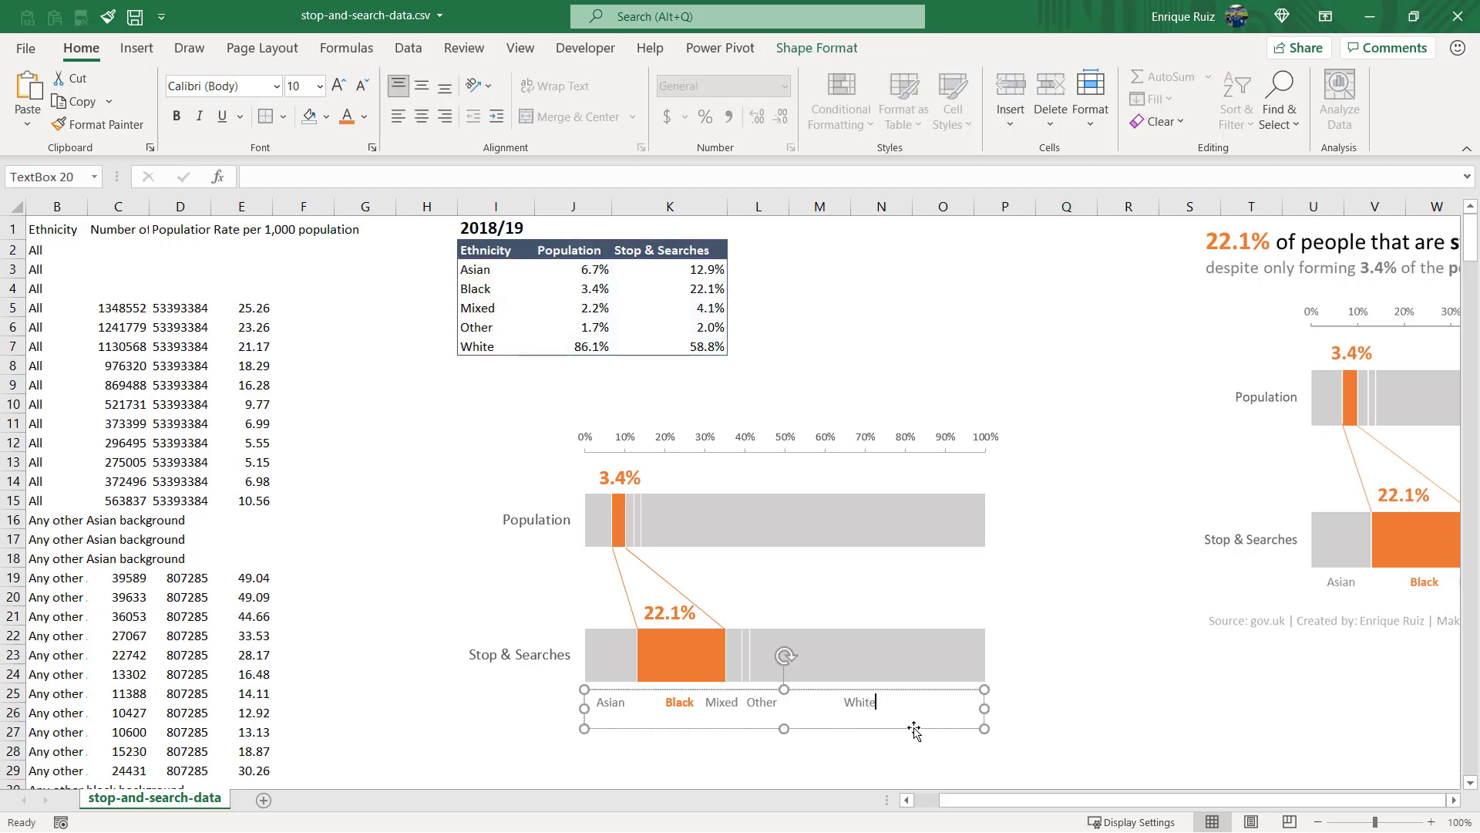
click(819, 51)
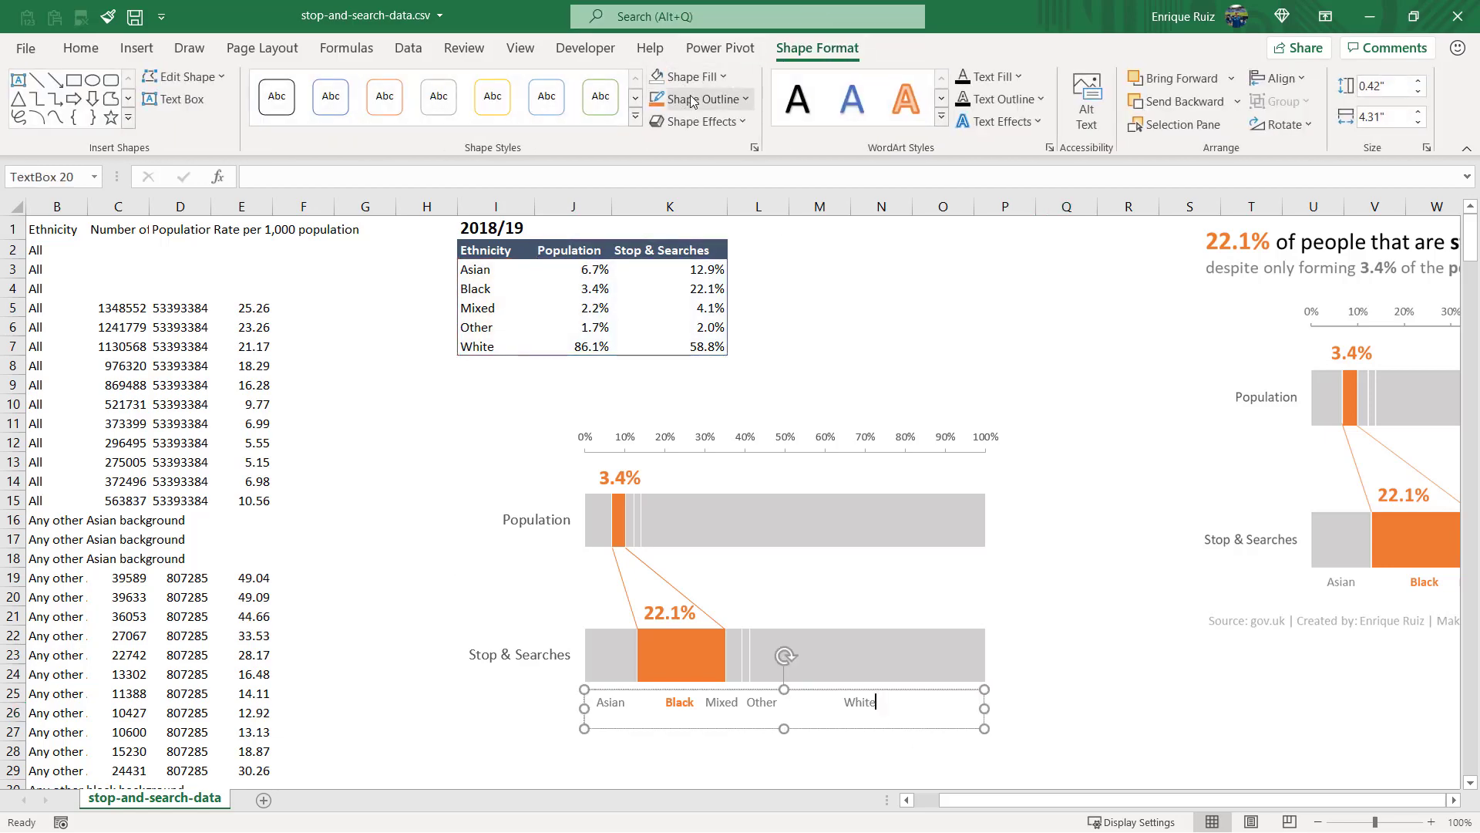
click(693, 101)
click(698, 334)
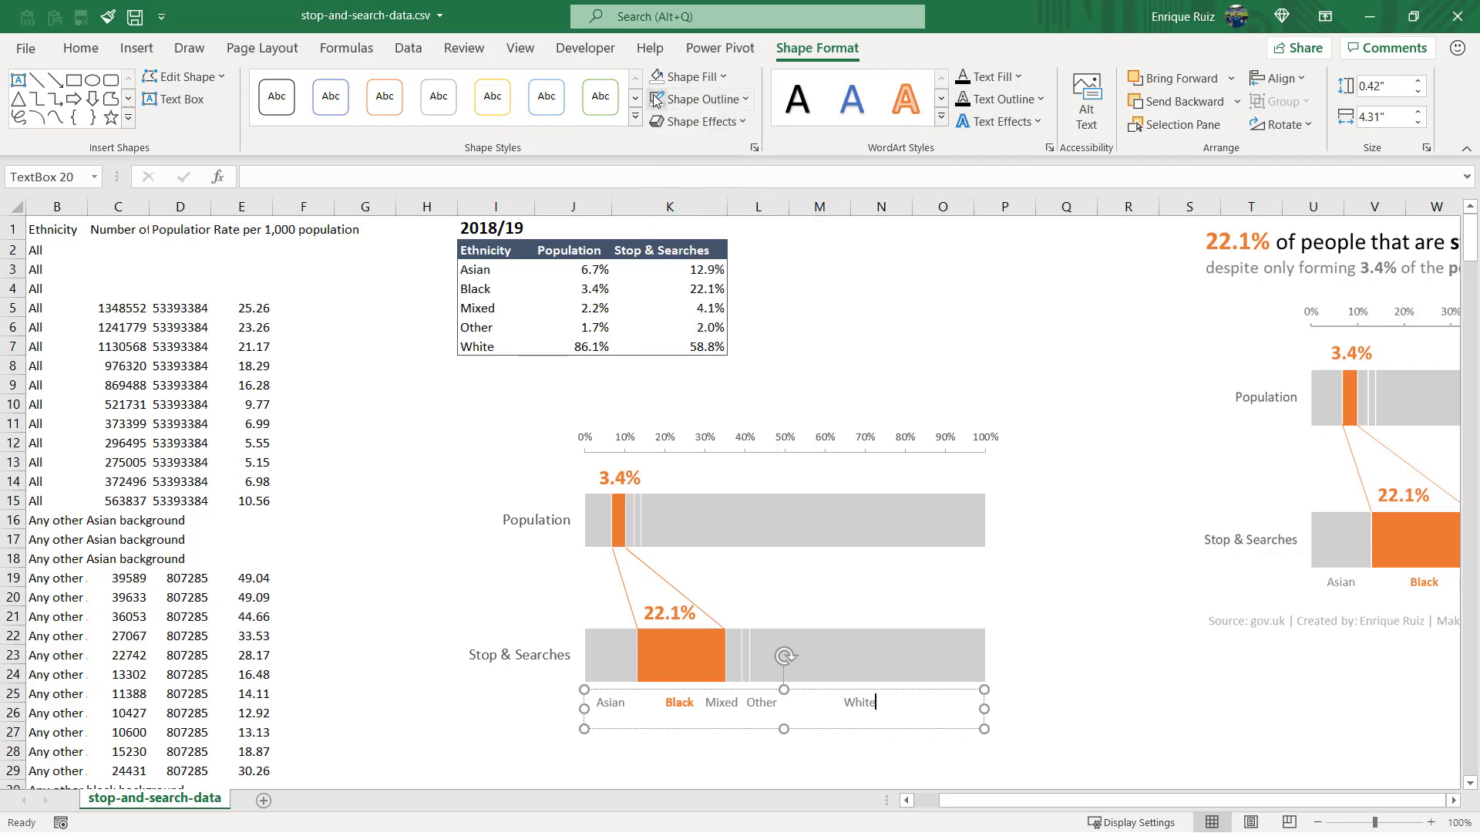
Step: Set the label box to resize to fit its text and move it up under the bar
click(848, 728)
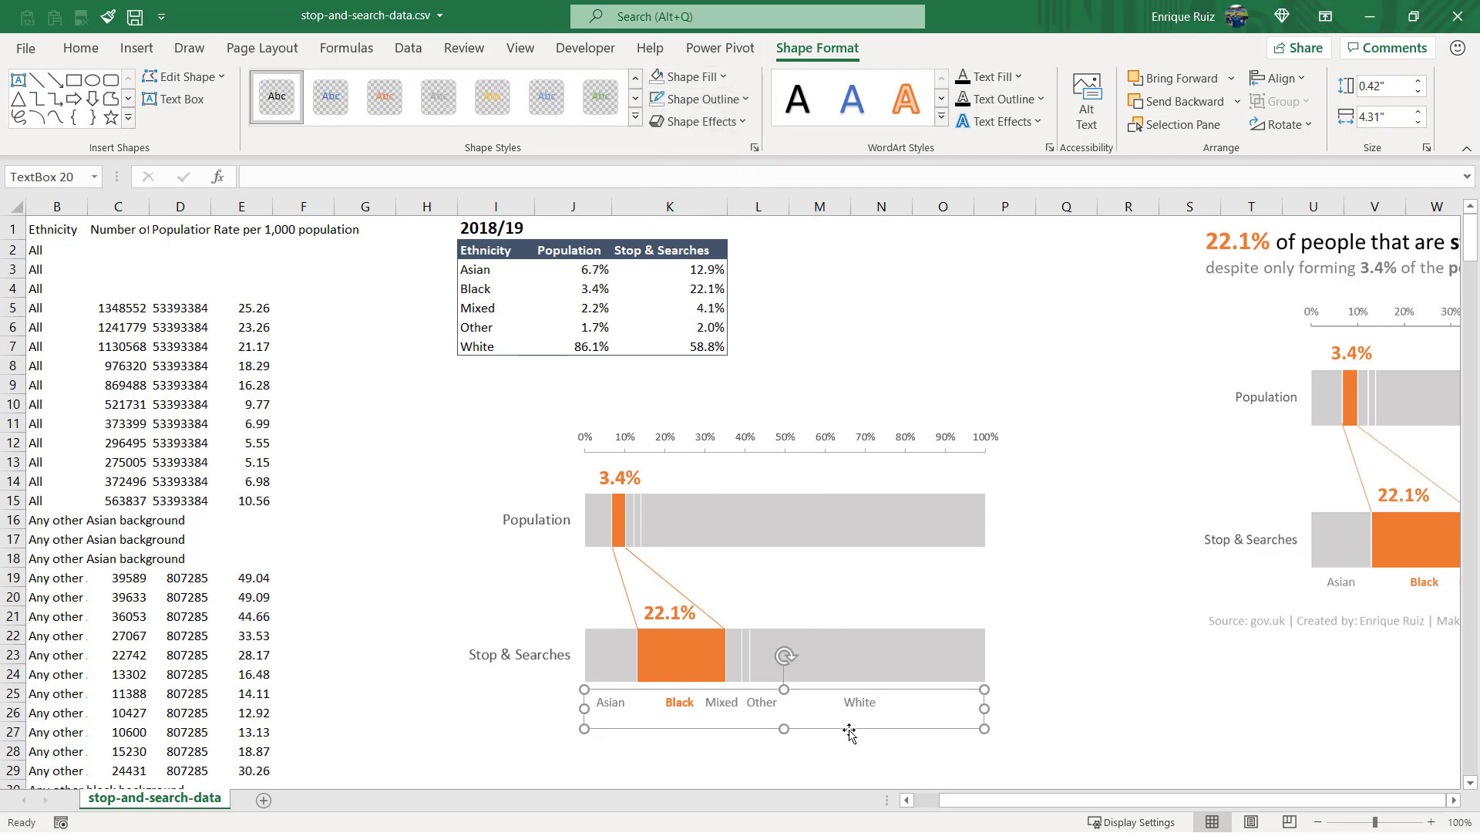
right_click(810, 721)
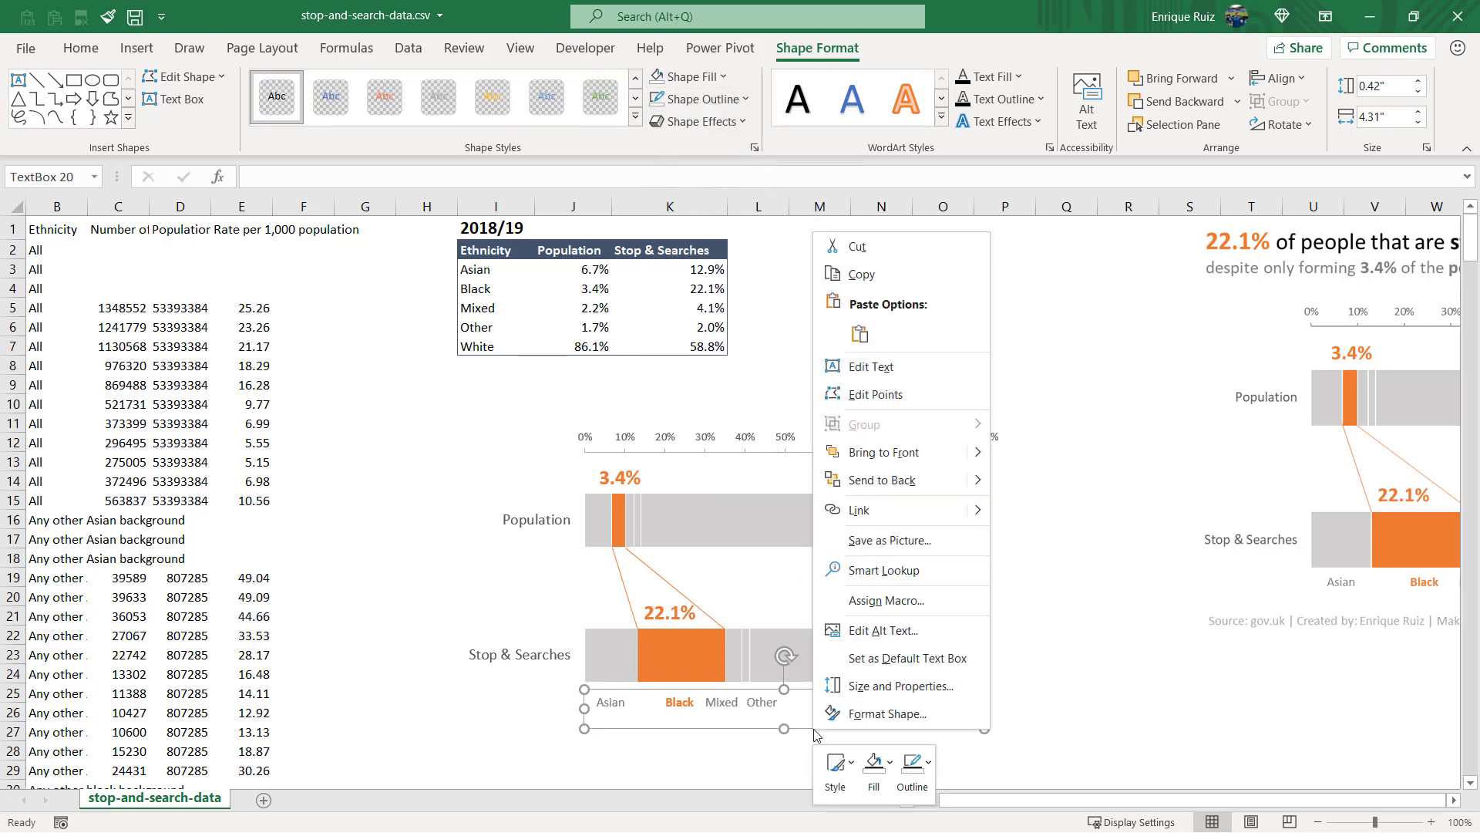
click(854, 715)
click(1361, 253)
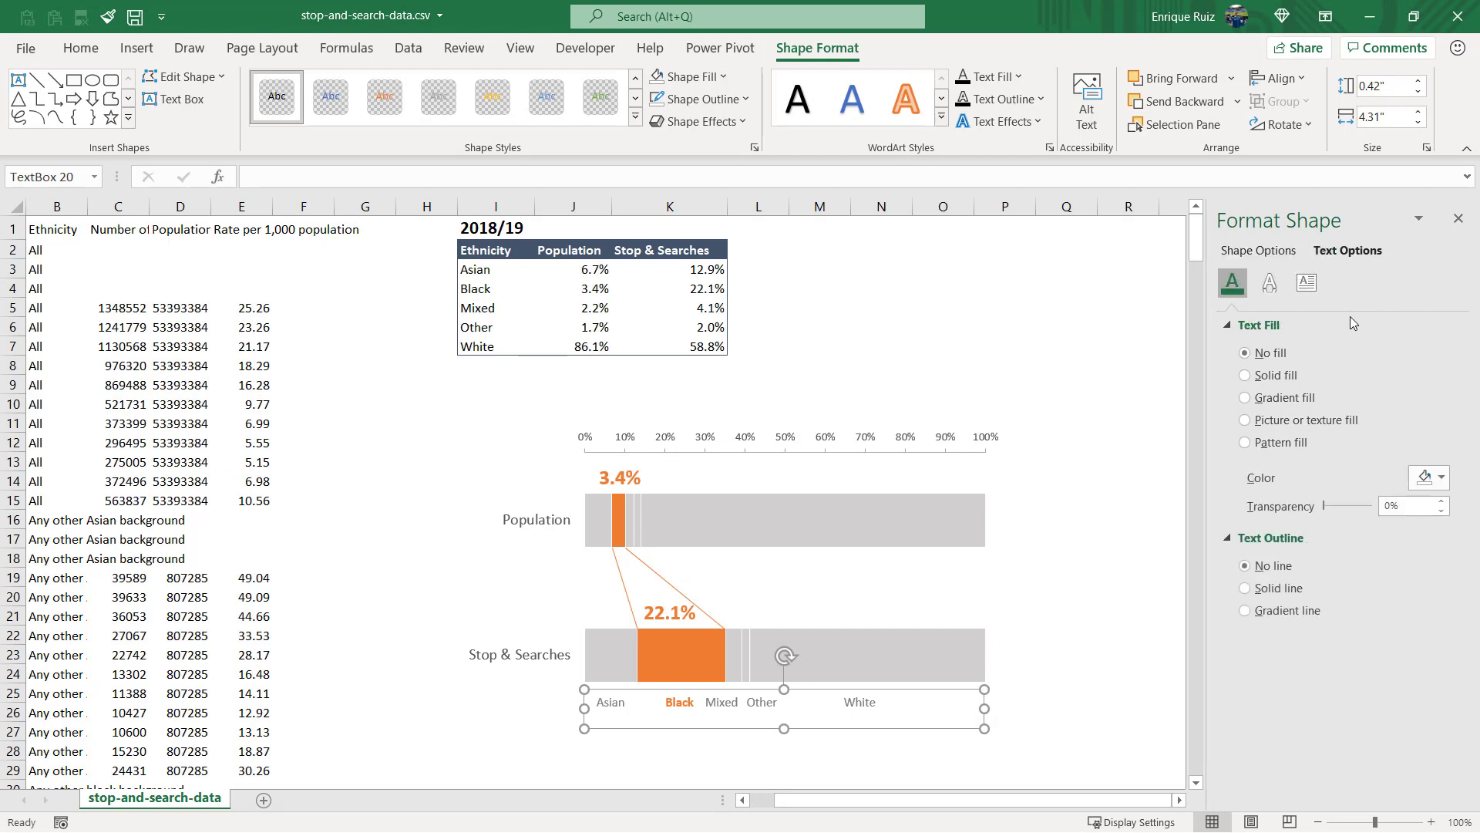
click(1303, 286)
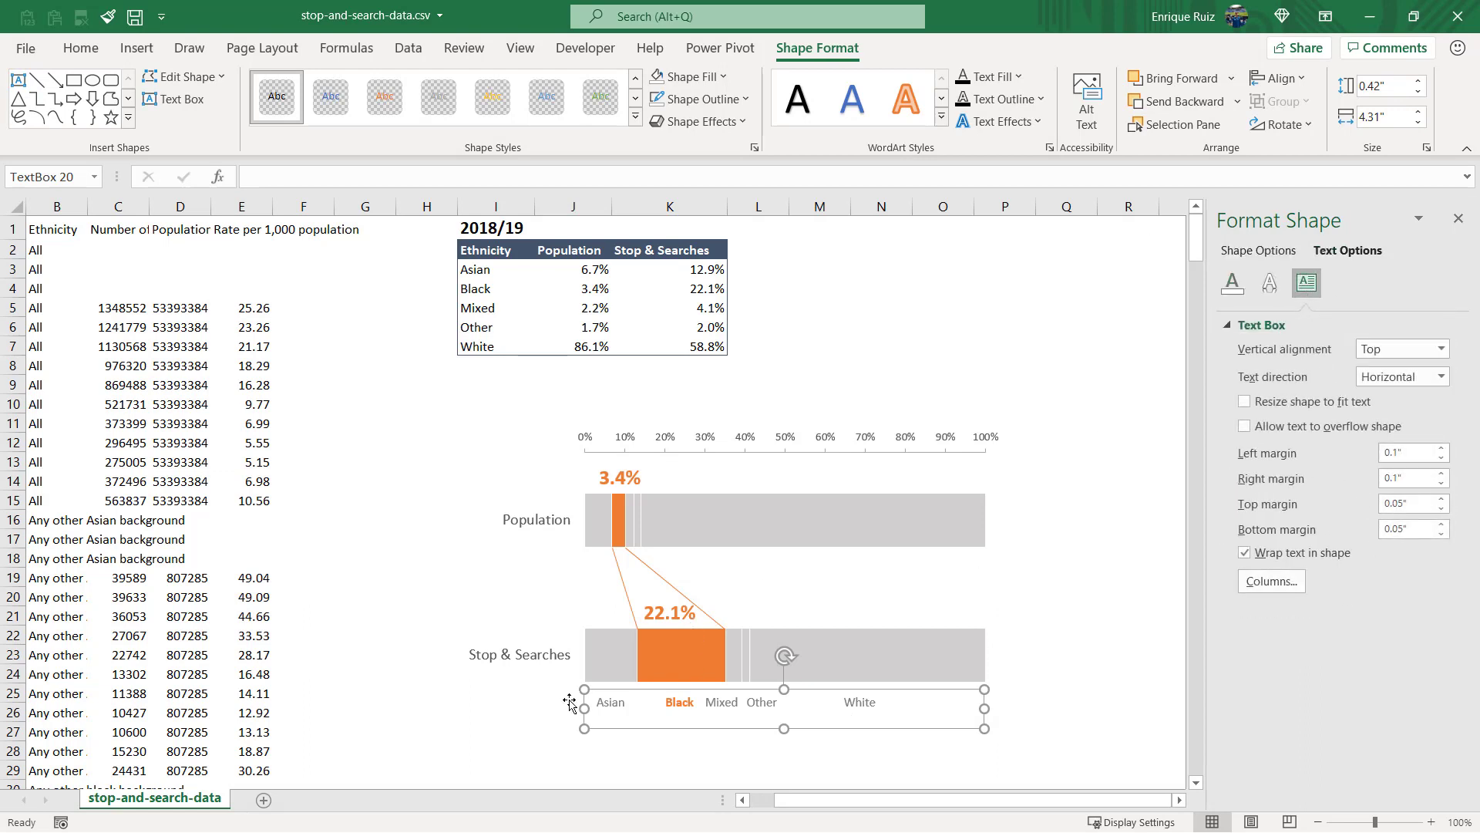
click(1286, 403)
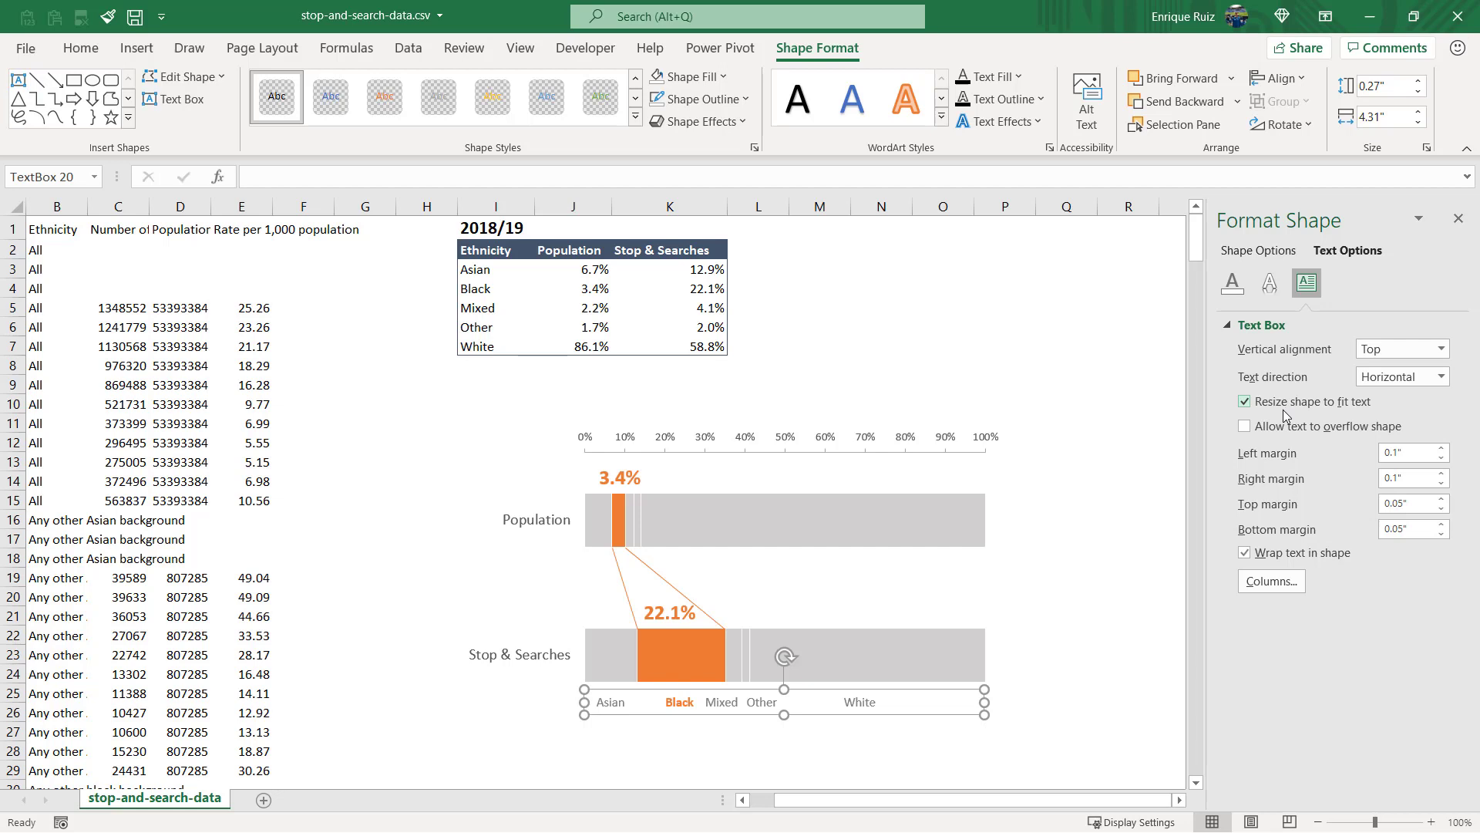
click(1458, 219)
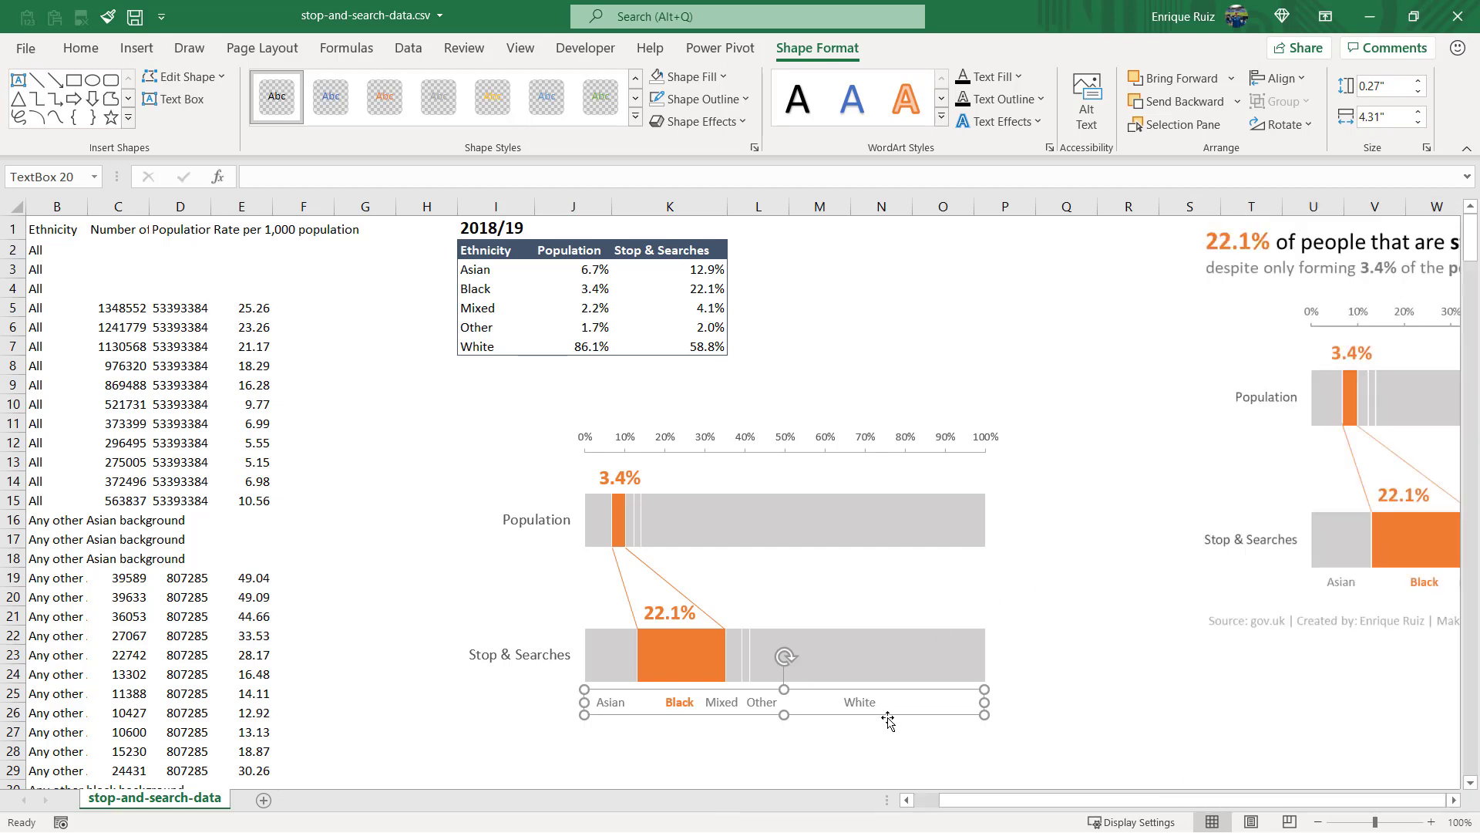
drag(886, 715, 886, 708)
click(1093, 682)
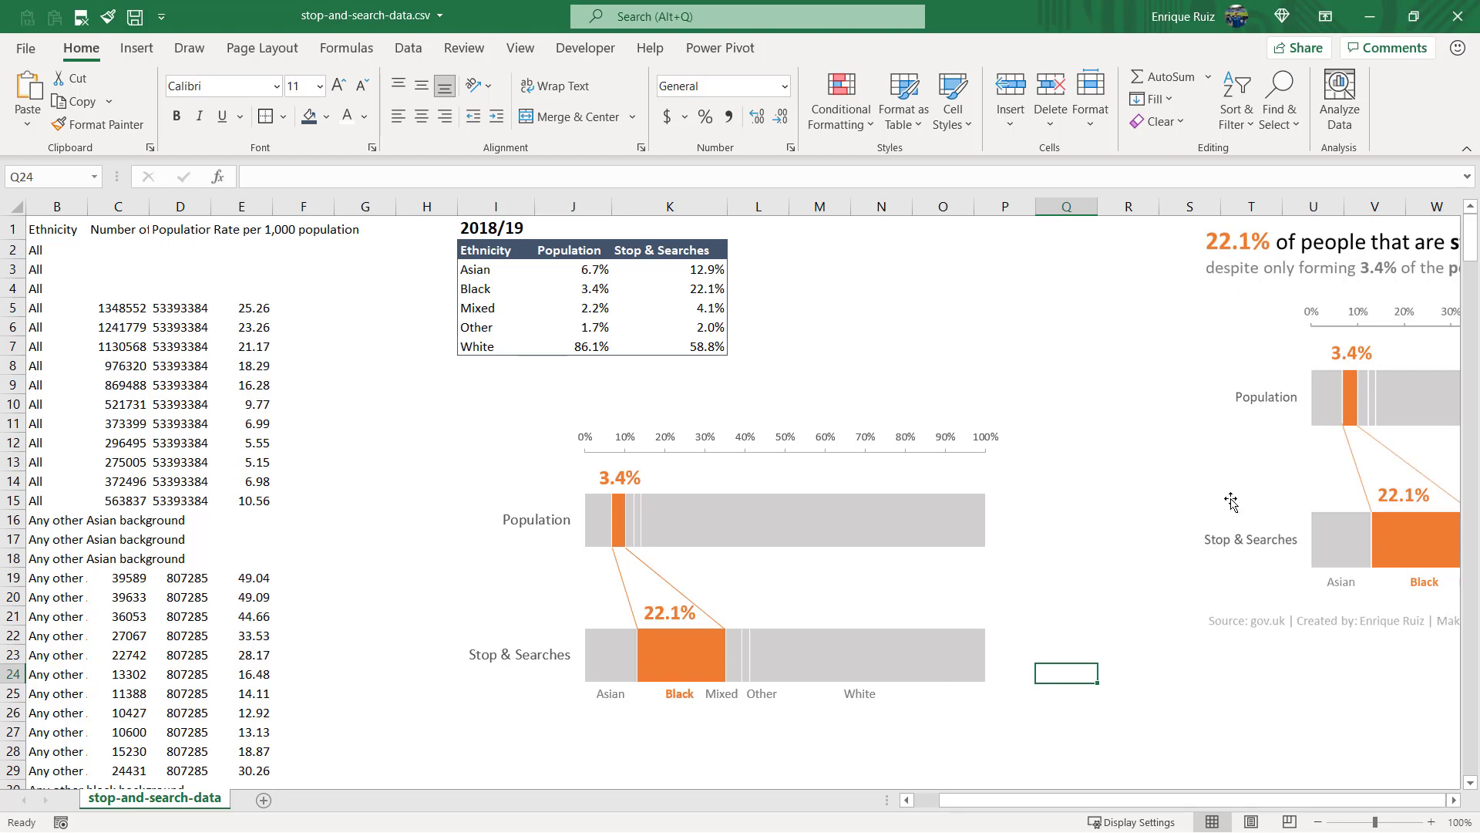
Step: Move the reference chart picture to the left
drag(1288, 505, 1212, 515)
click(1156, 729)
key(Right)
key(Right)
key(Right)
key(Right)
key(Right)
key(Right)
key(Right)
key(Right)
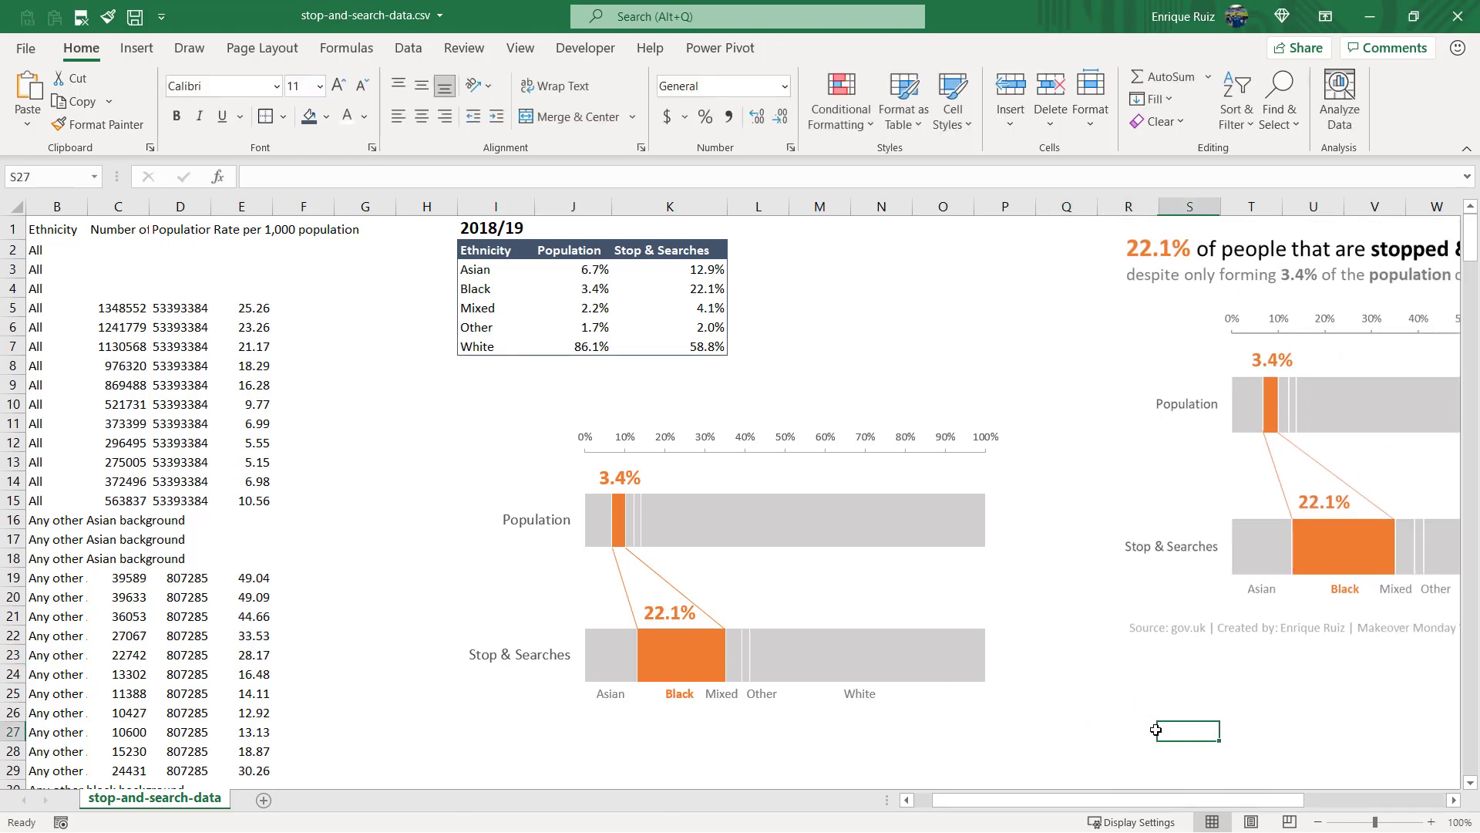
key(Right)
key(Right)
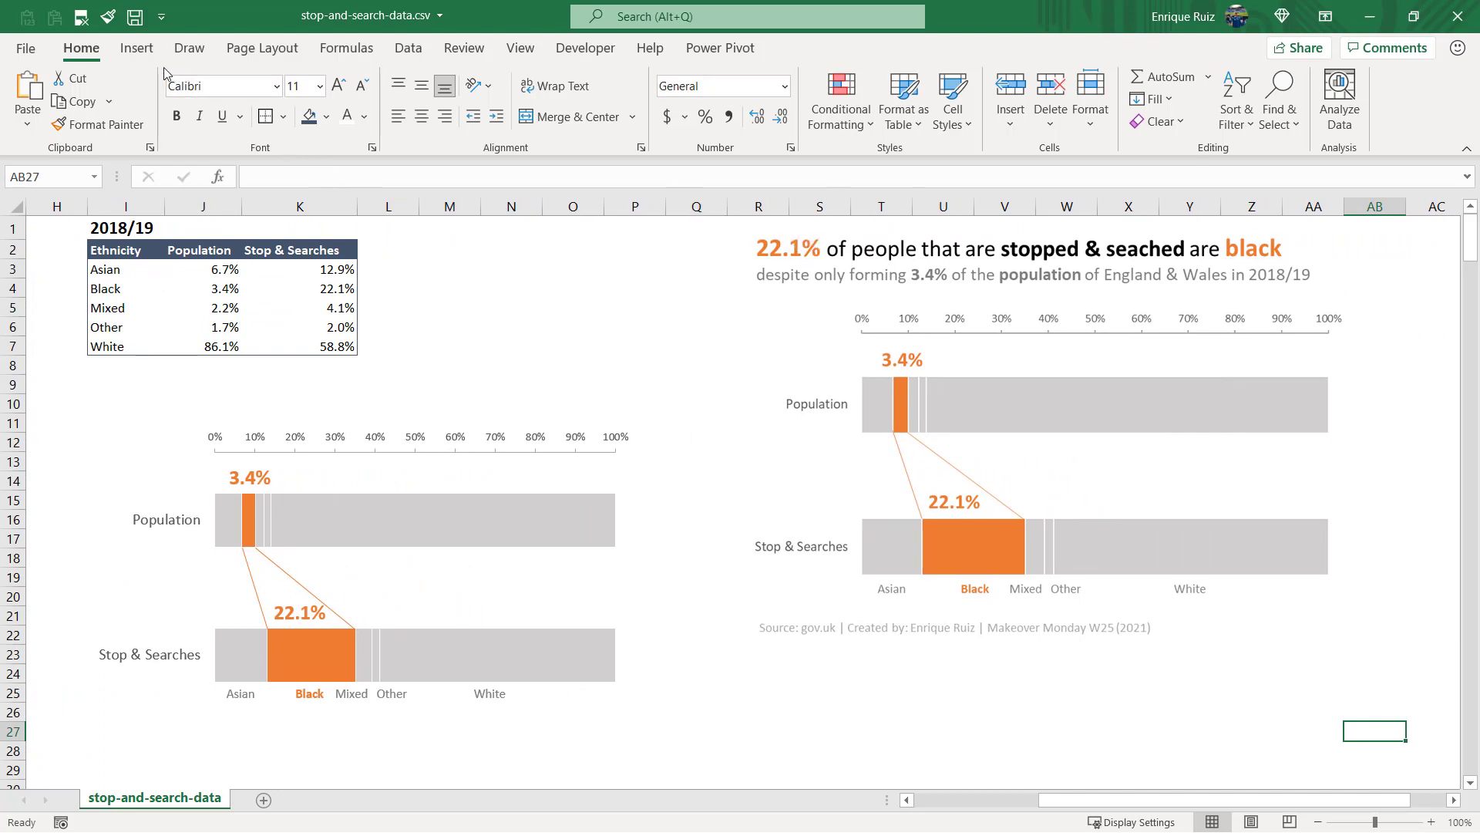
Step: Add a text box below the data table with the two-line 22.1% versus 3.4% title
click(137, 47)
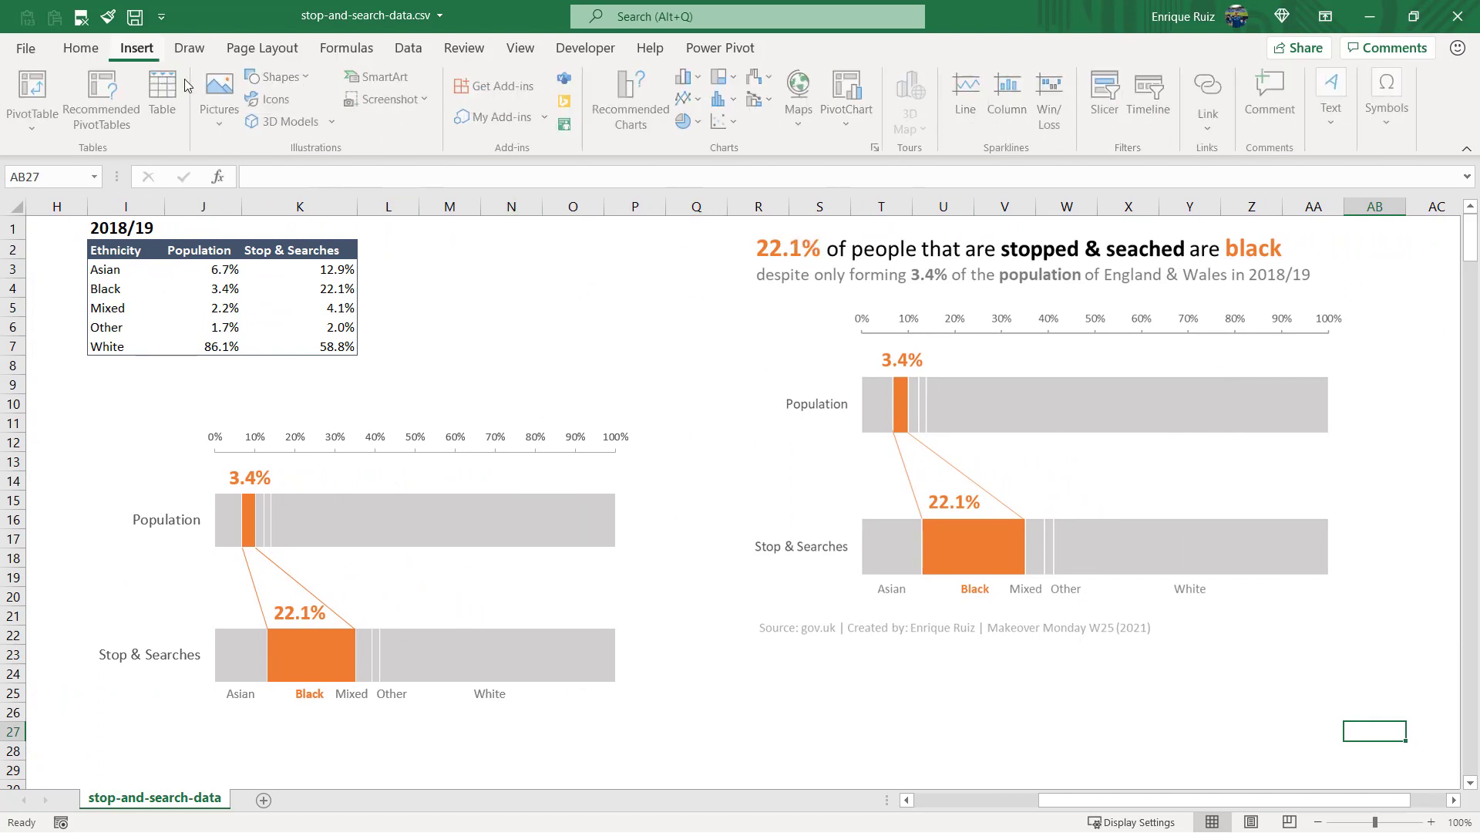
click(279, 76)
click(255, 126)
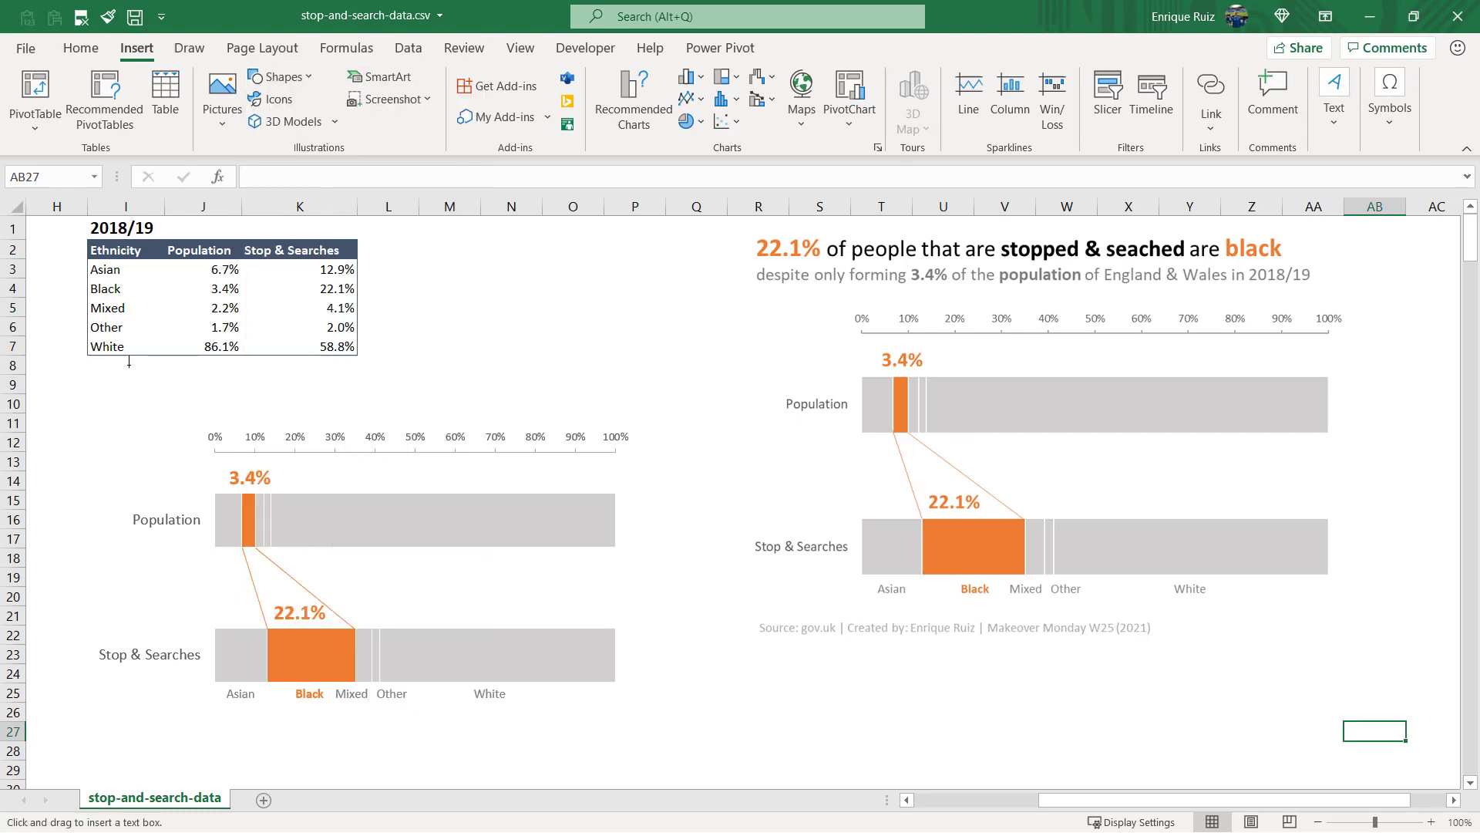
drag(98, 354, 723, 423)
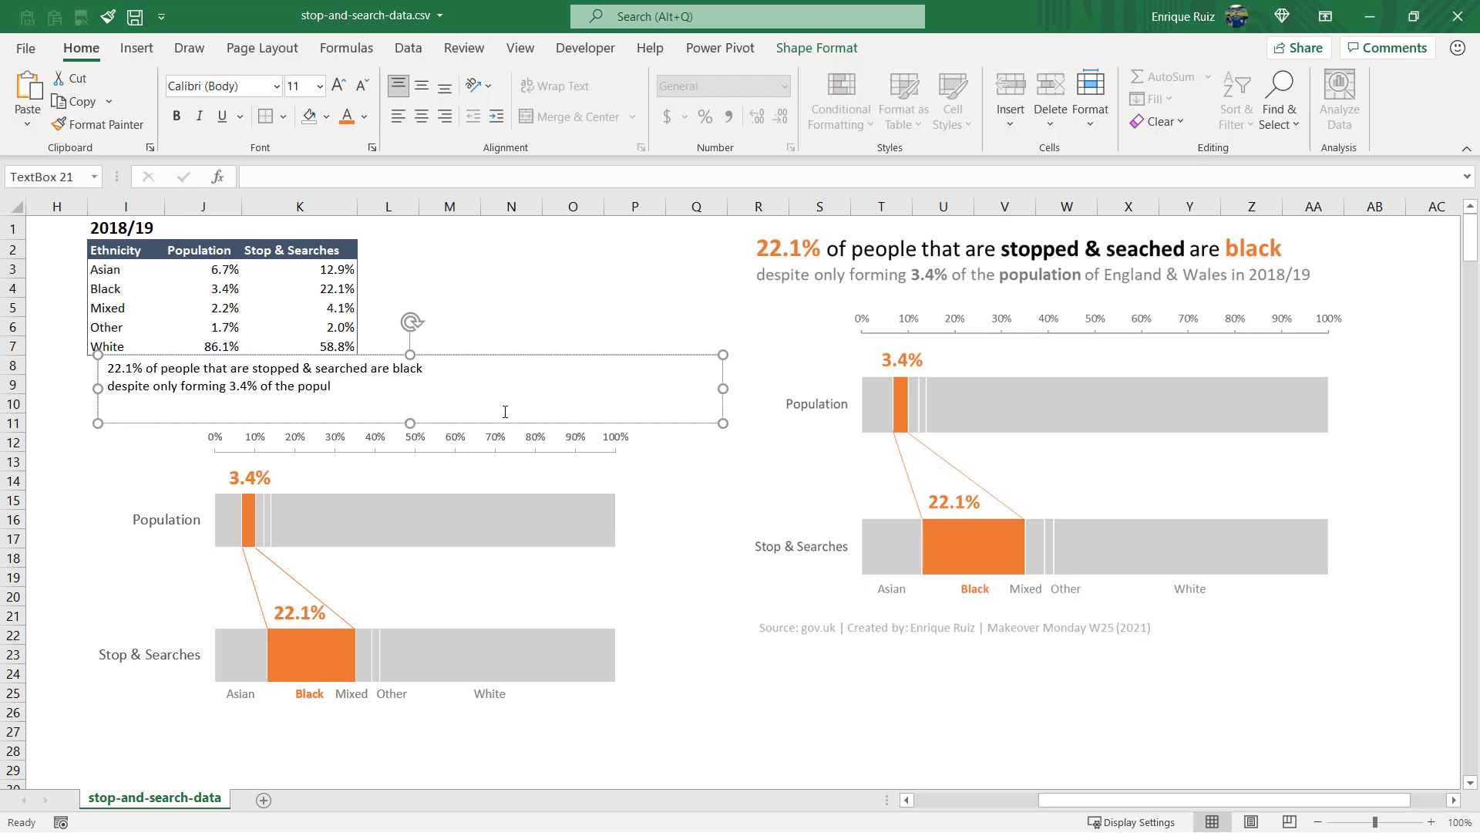
text(England & Wales in 2018/19)
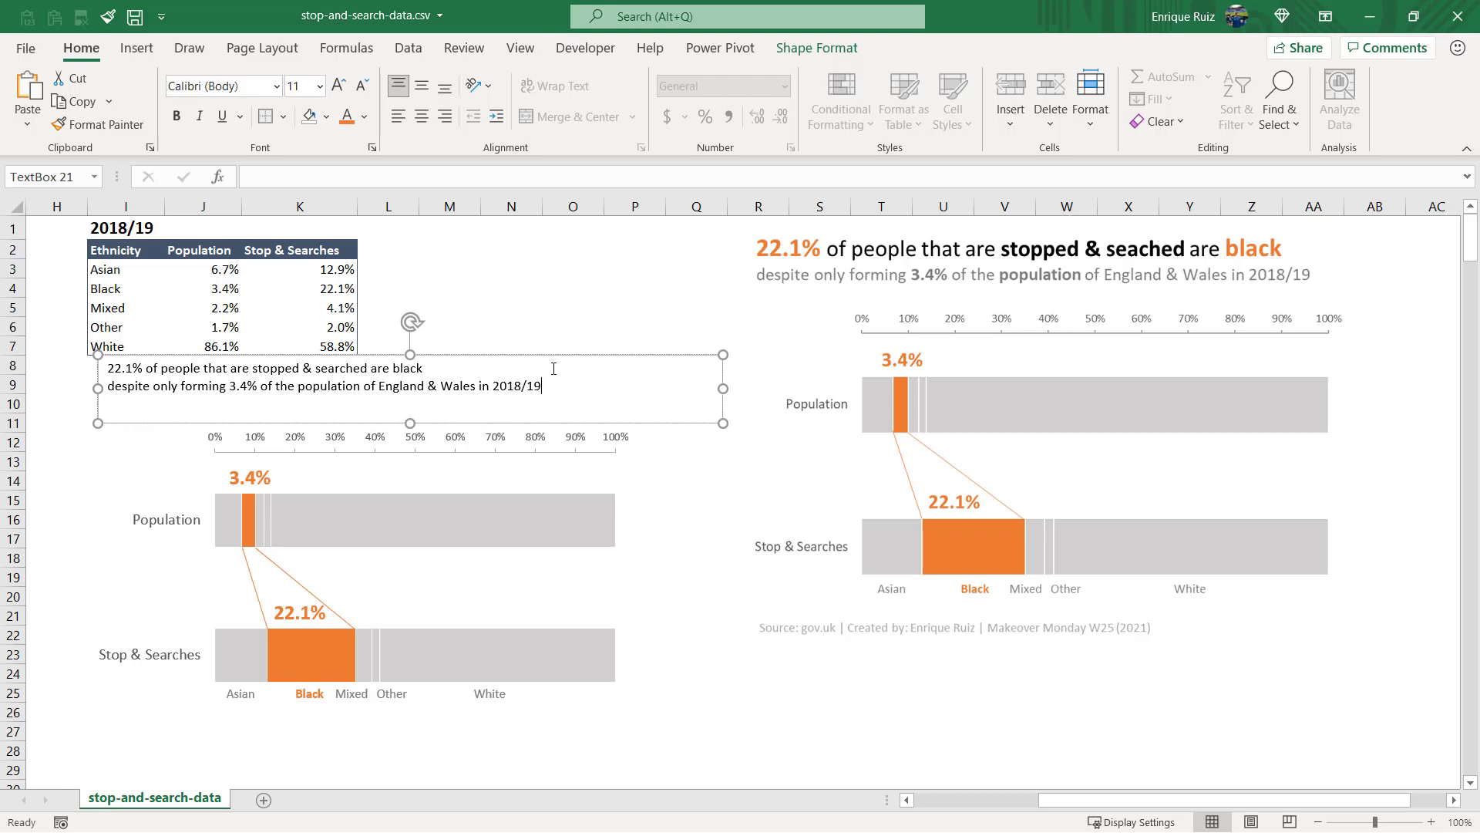
Step: Enlarge both title lines, bringing the first line up to 20 pt
drag(556, 384, 107, 387)
click(338, 89)
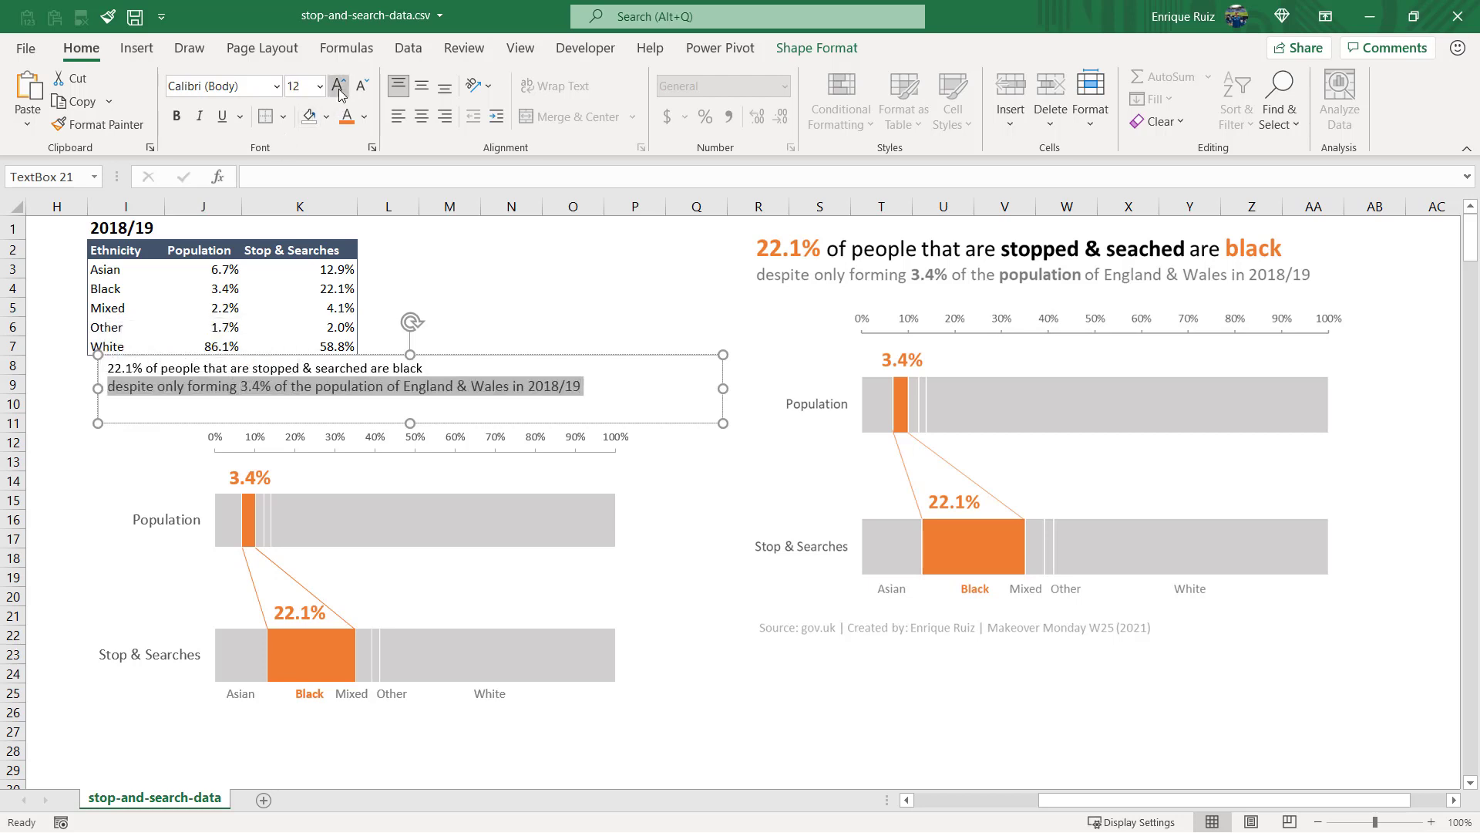
click(338, 89)
drag(436, 370, 108, 372)
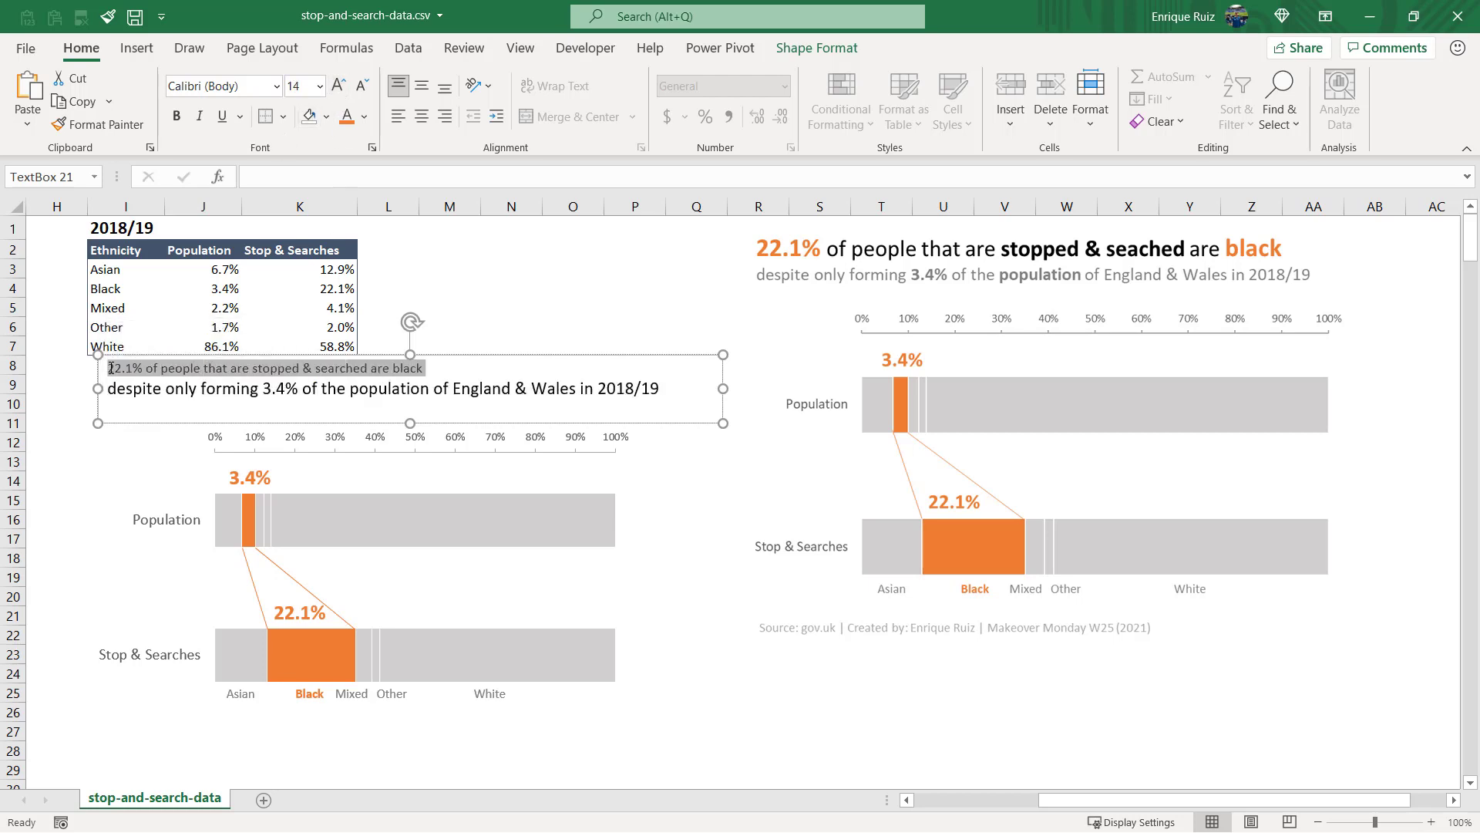
click(338, 88)
click(338, 89)
click(338, 88)
click(338, 89)
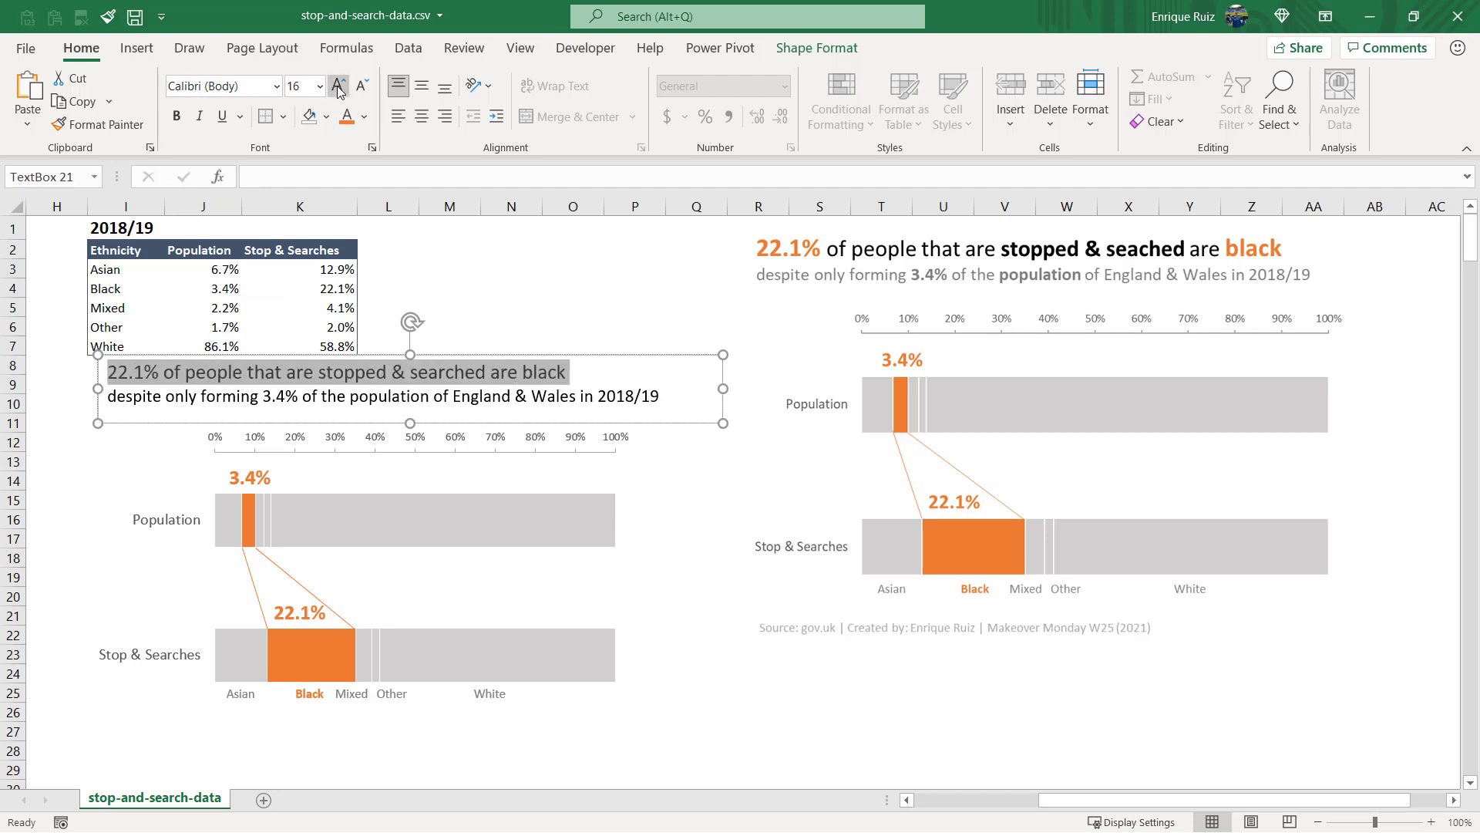
click(603, 375)
double_click(602, 375)
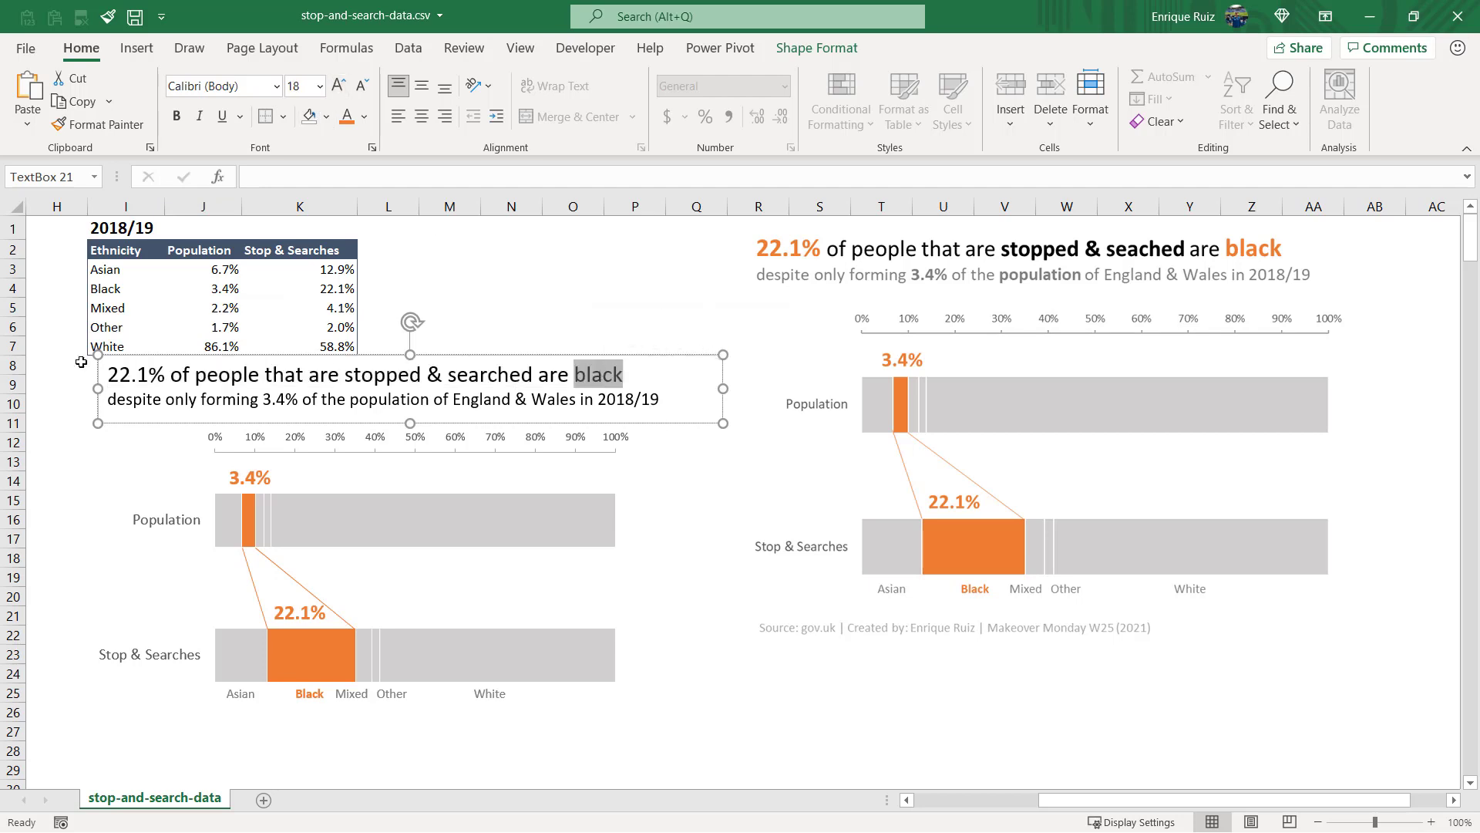
ctrl+double_click(154, 375)
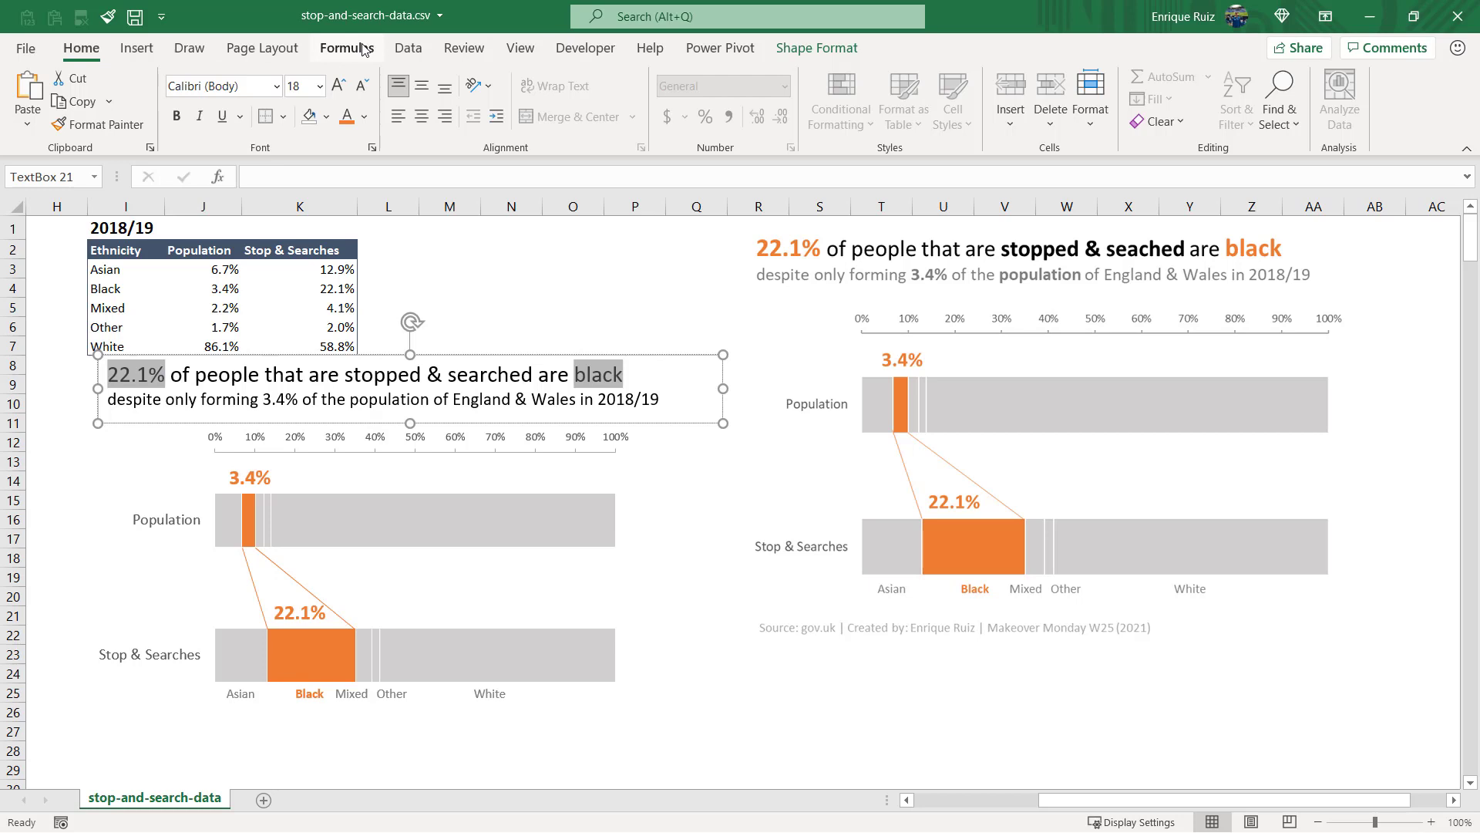
click(338, 86)
Step: Make 22.1% and black bold orange, and bold 'stopped & searched' and 3.4%
click(346, 118)
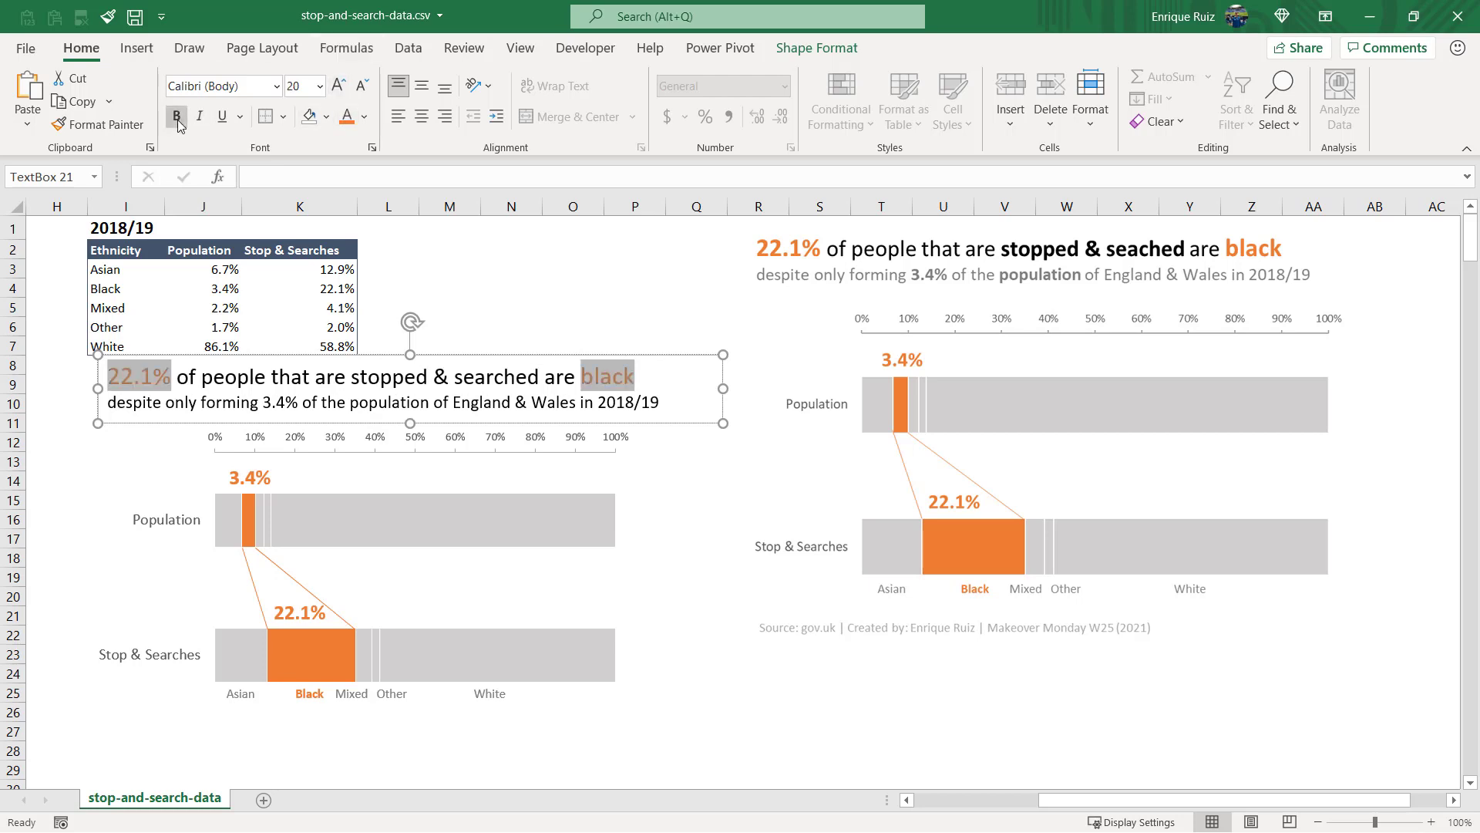
click(176, 115)
drag(357, 374, 527, 375)
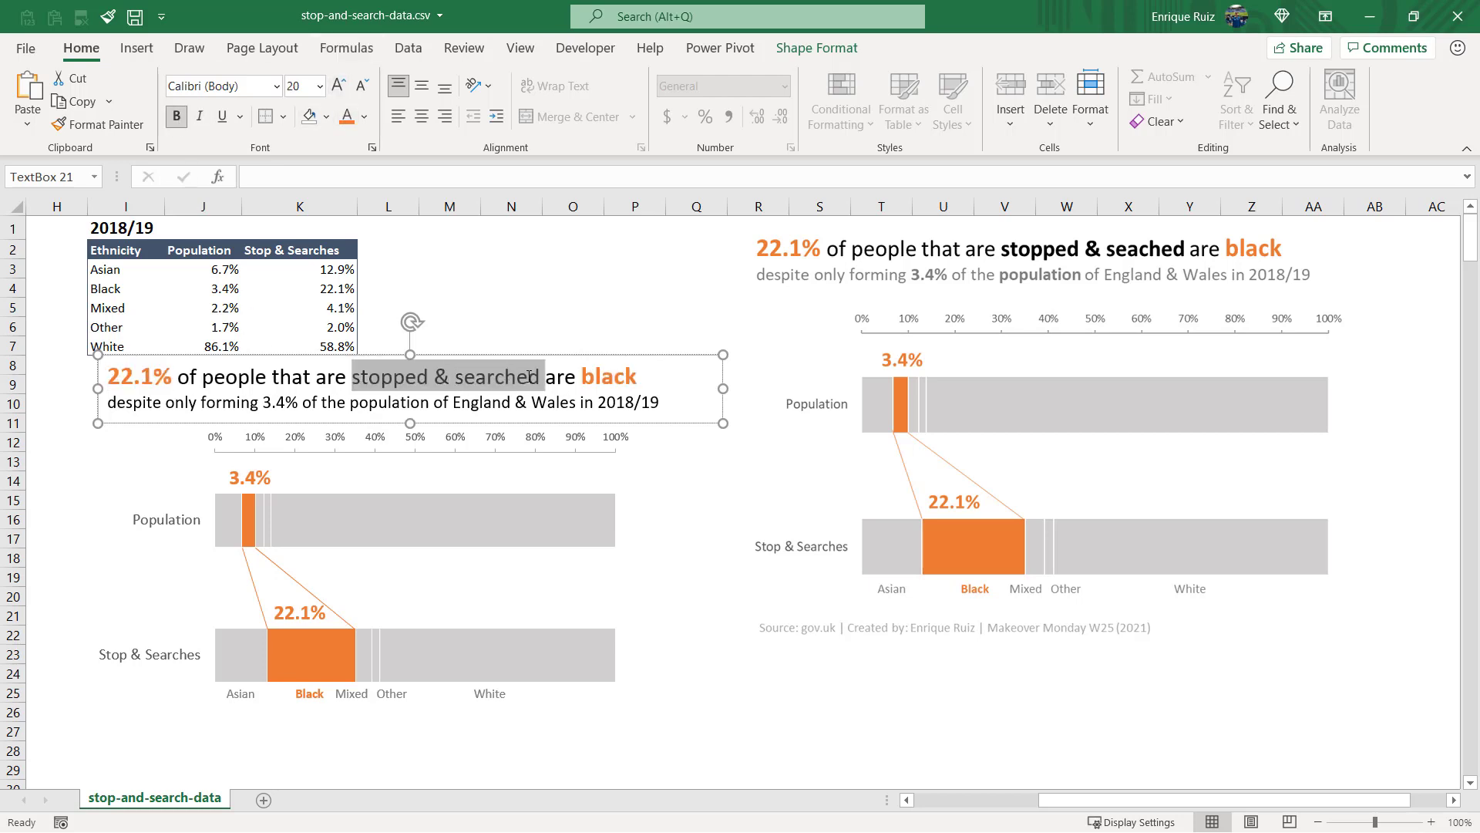
key(ctrl+b)
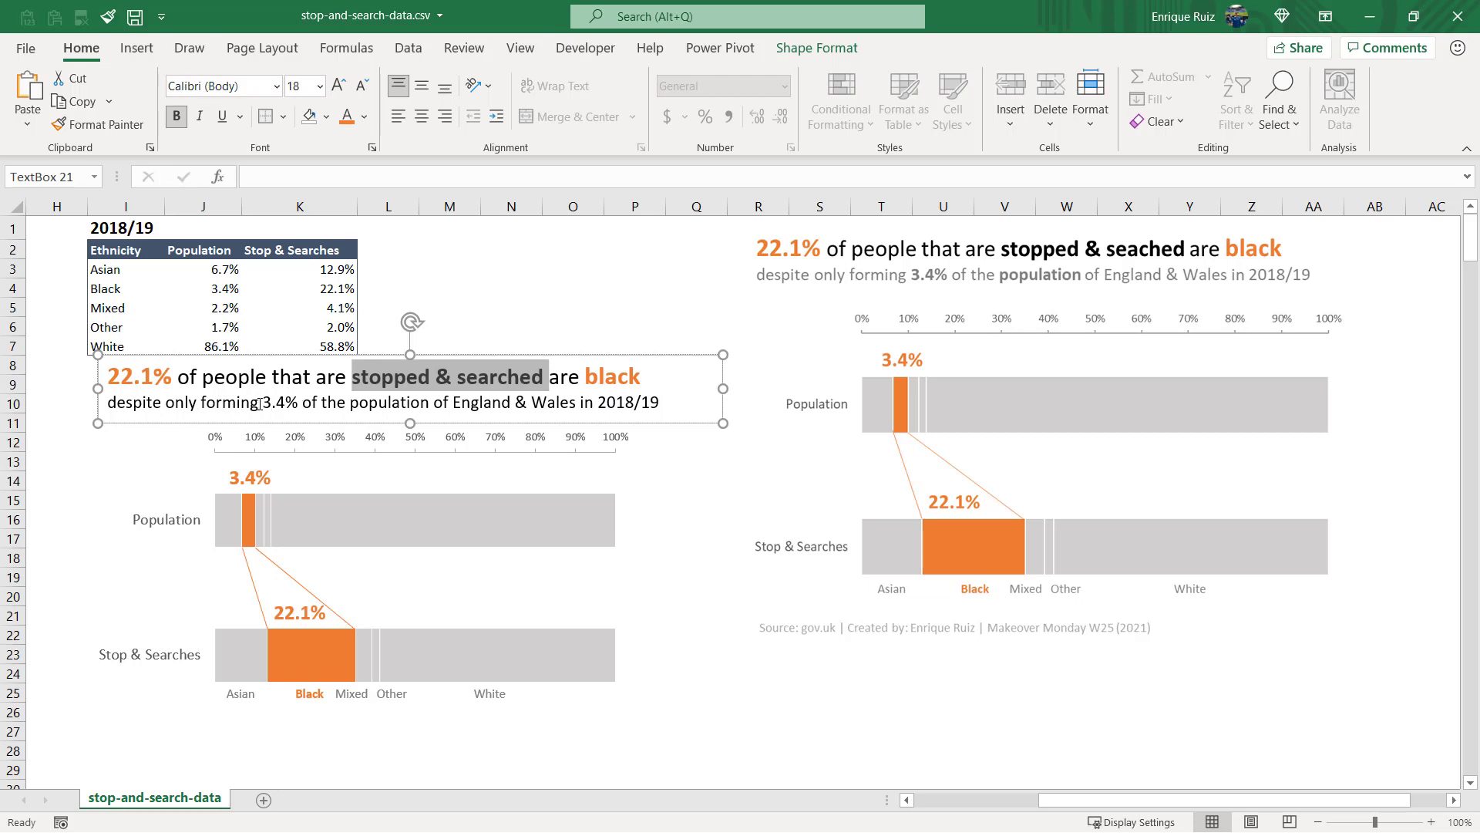
drag(263, 404, 426, 410)
key(ctrl+b)
key(ctrl+b)
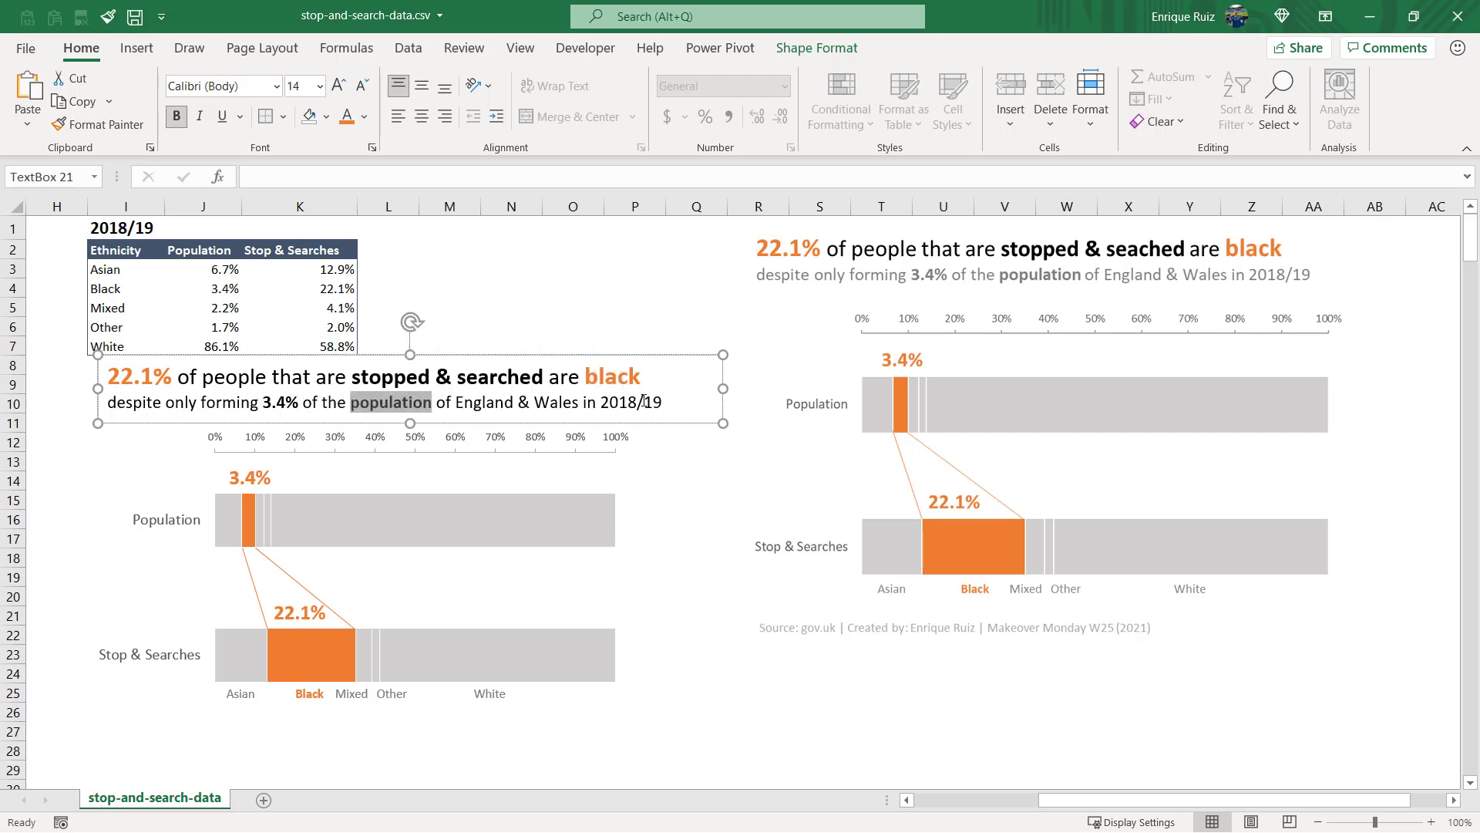
Step: Colour the whole second title line grey
drag(665, 404, 107, 404)
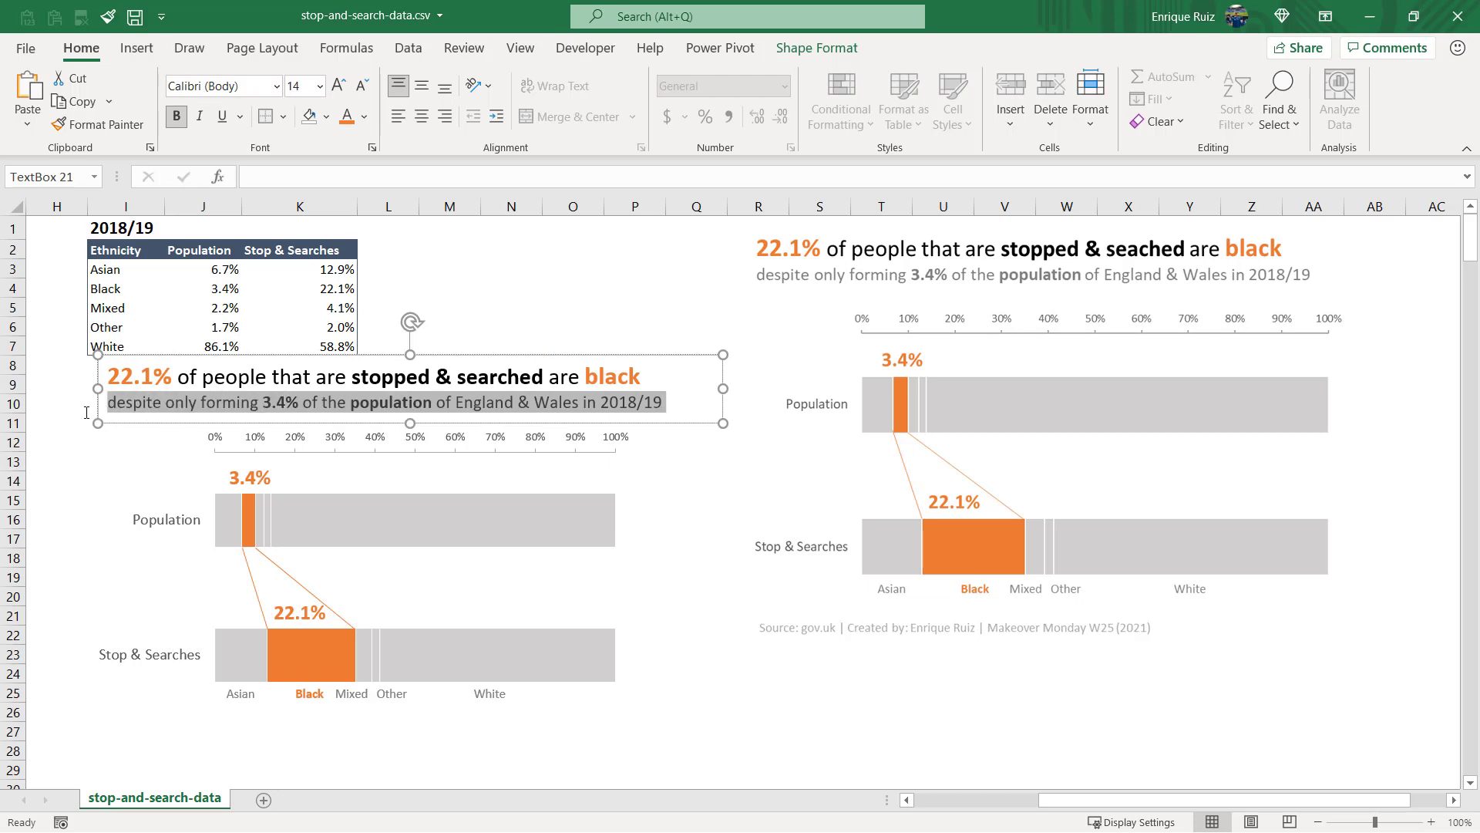
click(363, 117)
click(345, 231)
click(697, 480)
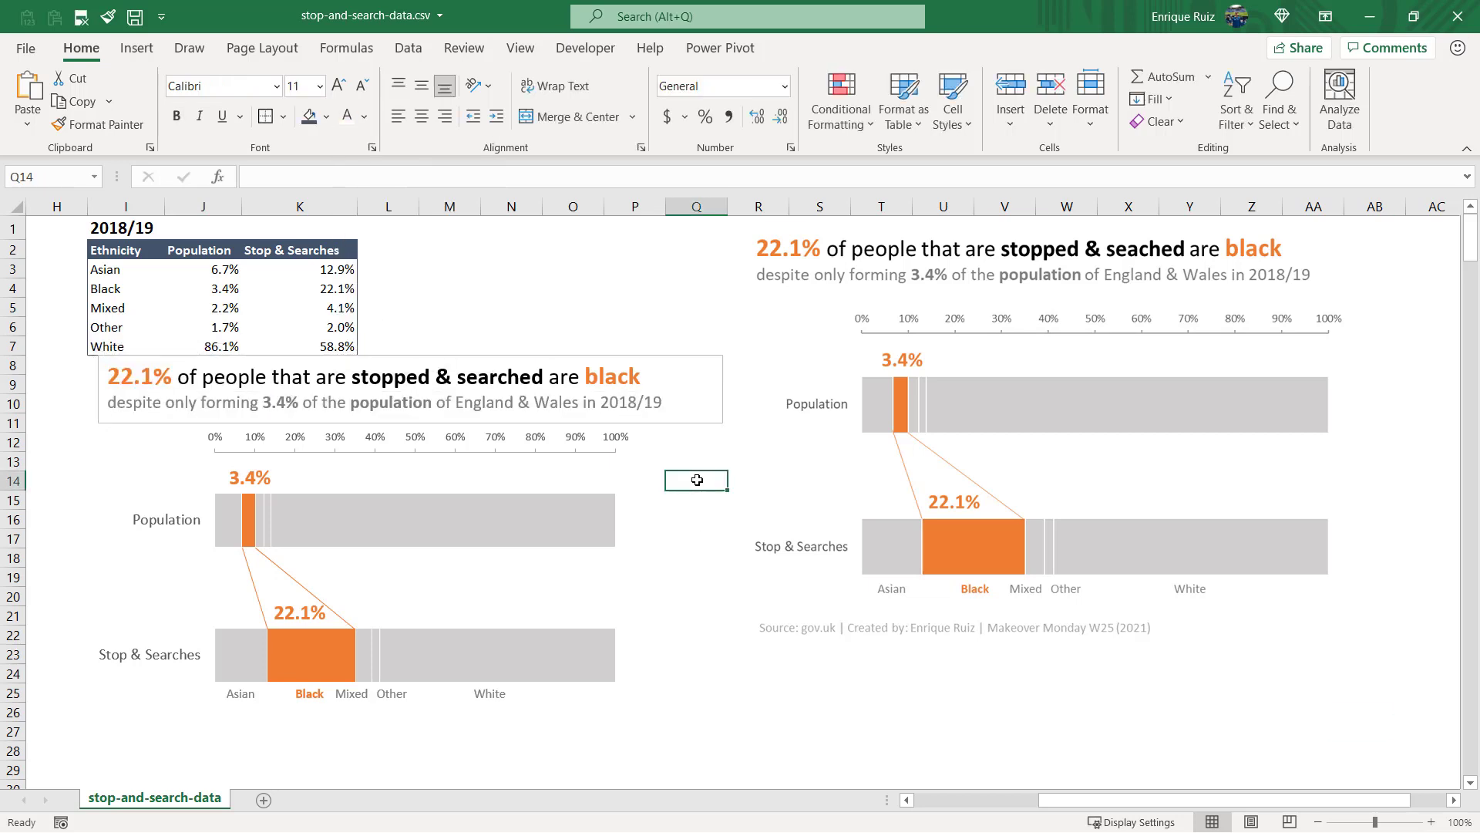
Step: Align the title box's left edge with the chart's left edge
click(723, 368)
click(817, 48)
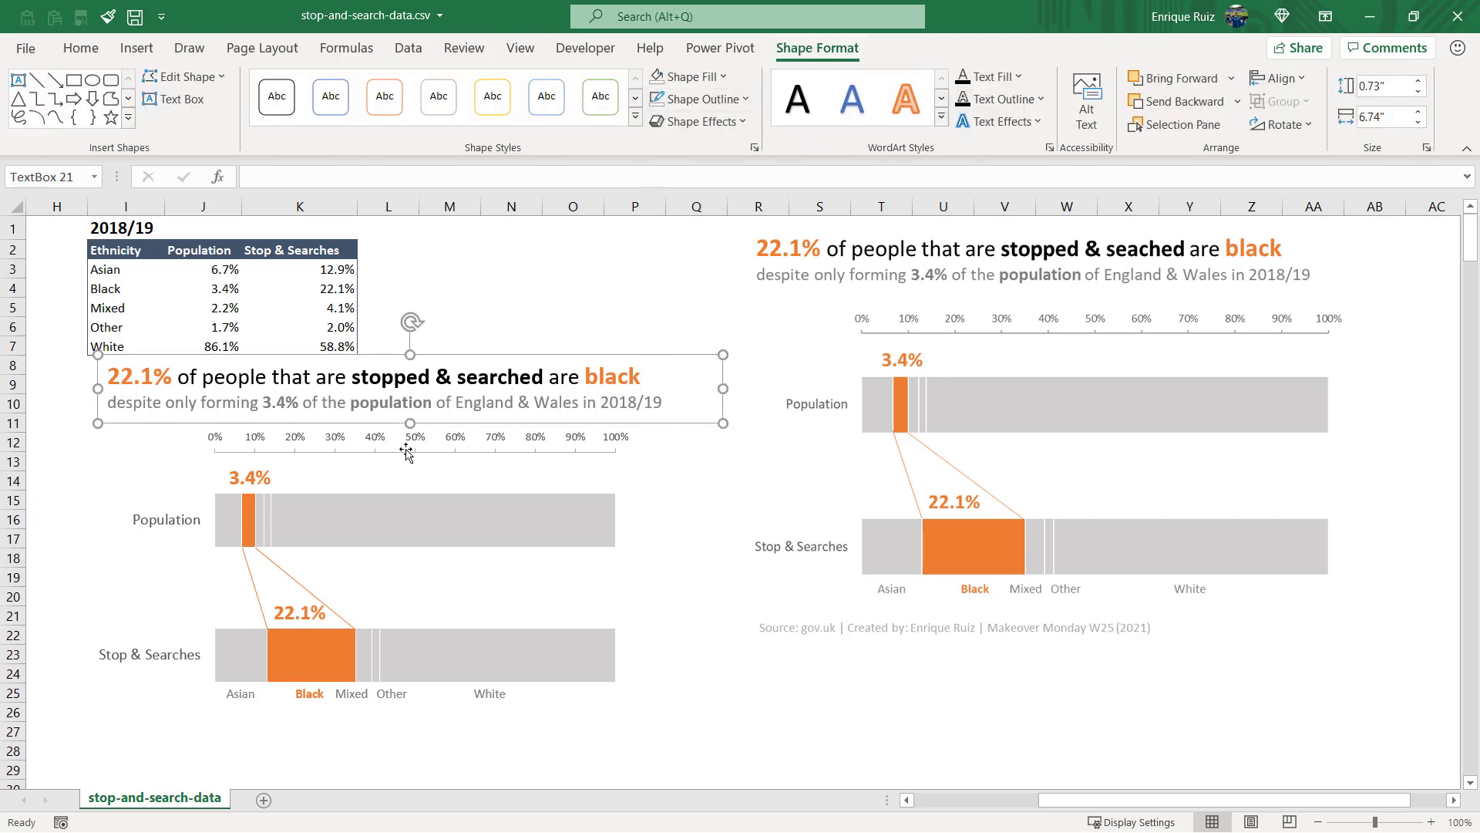
shift+click(158, 471)
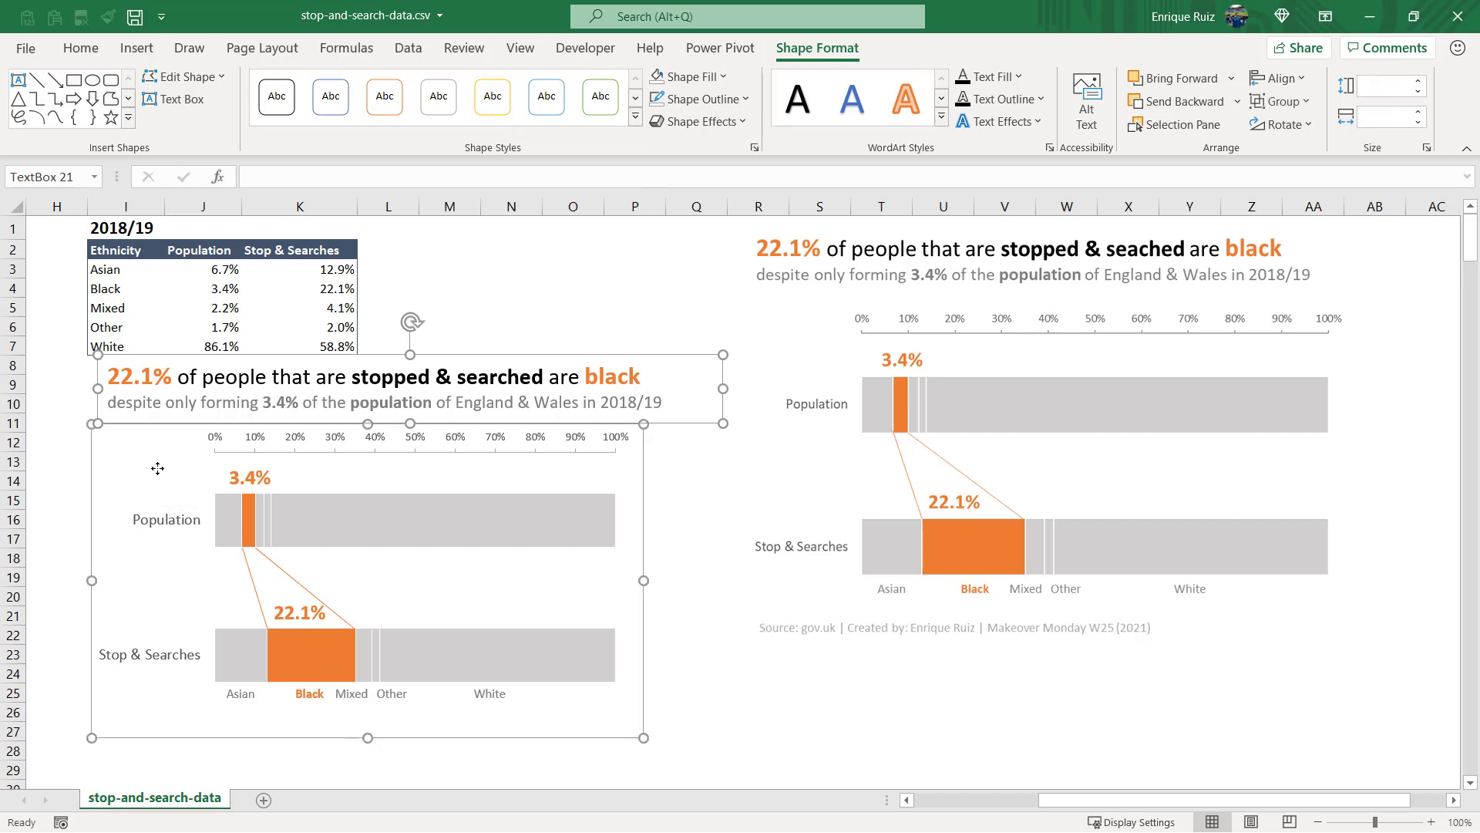
click(1277, 78)
click(1296, 104)
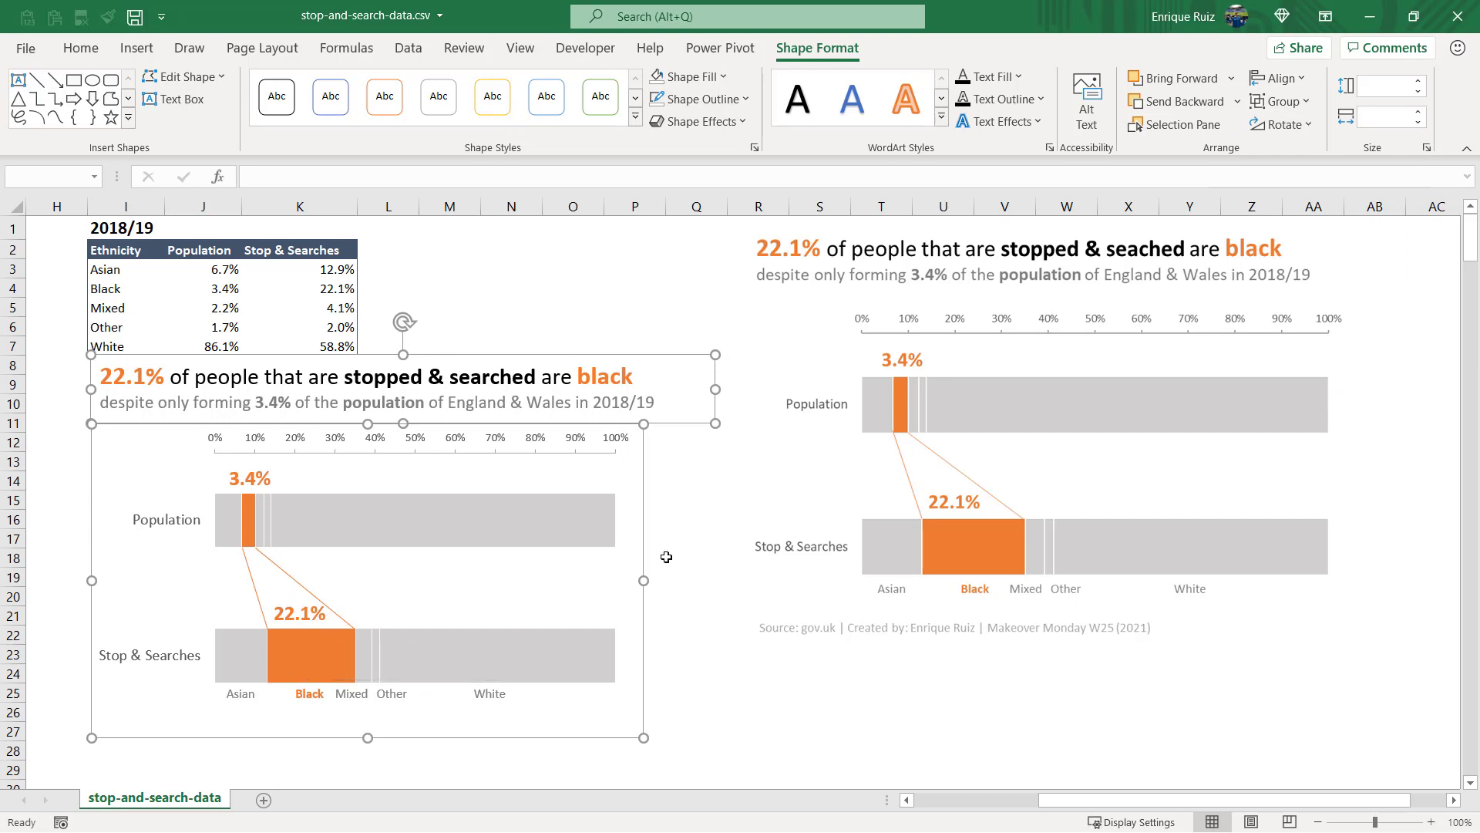
click(691, 551)
Step: Widen the chart slightly to the right
click(649, 576)
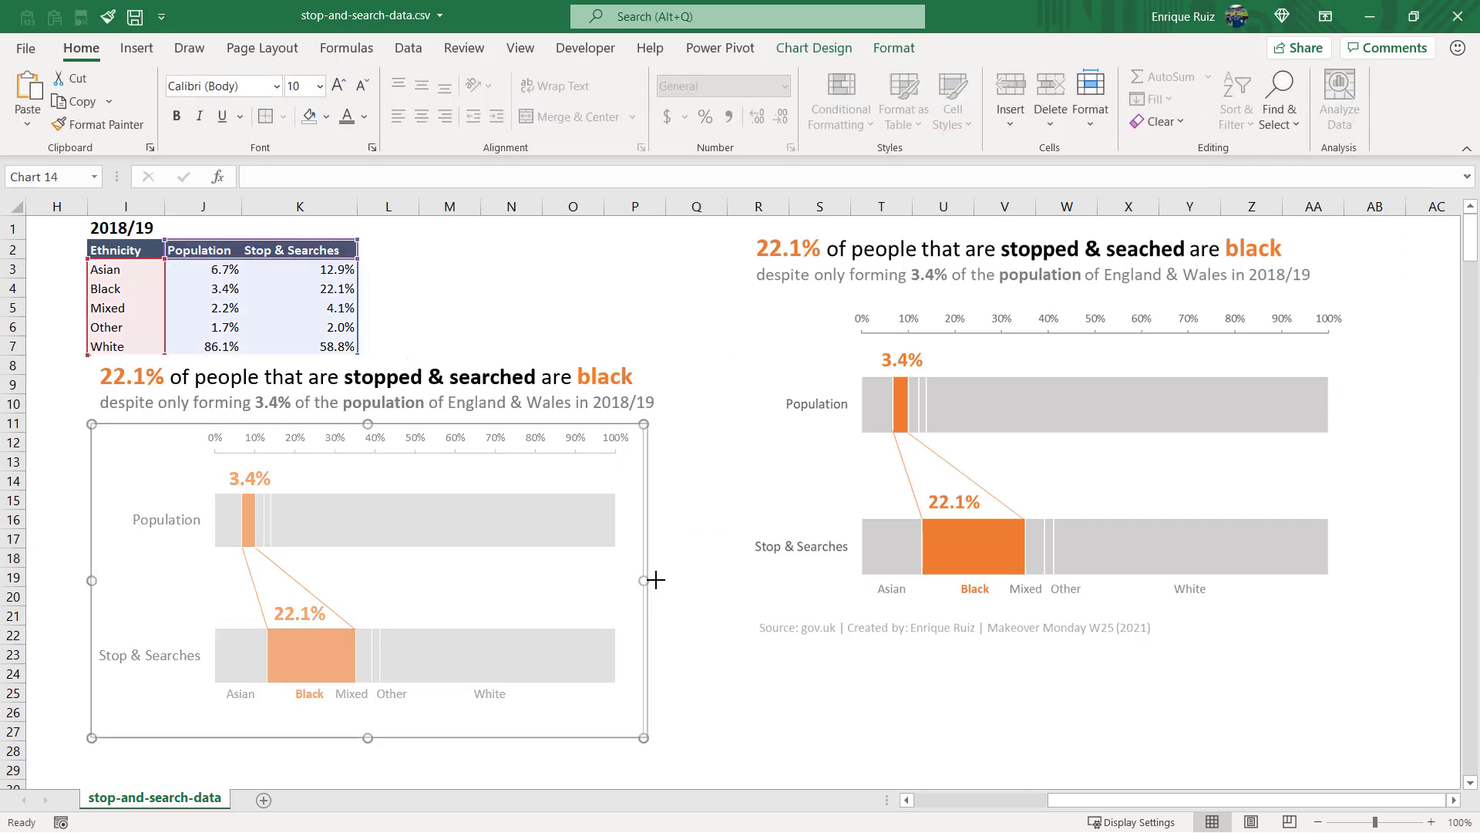
drag(646, 580, 677, 580)
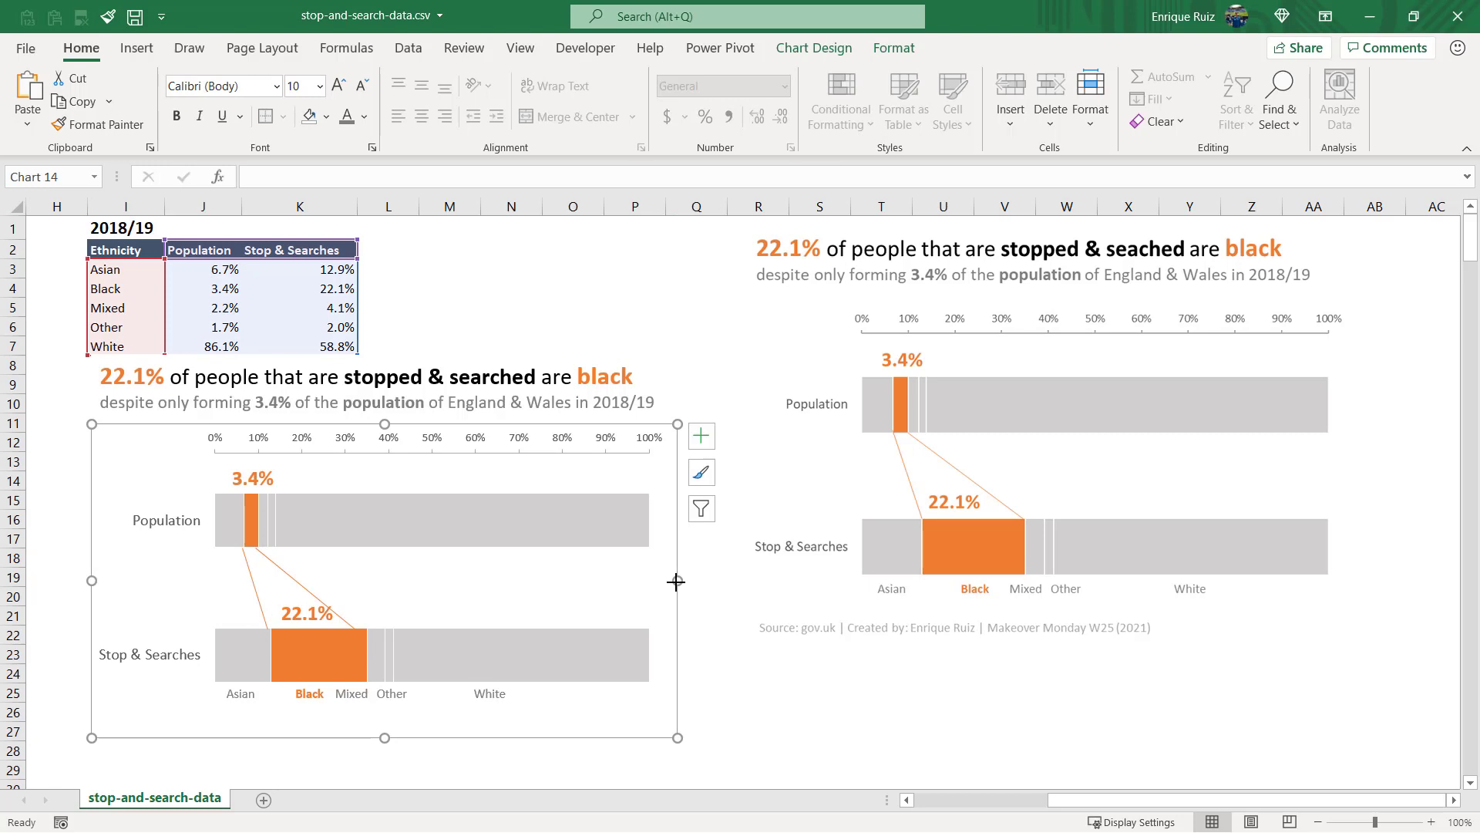
click(769, 709)
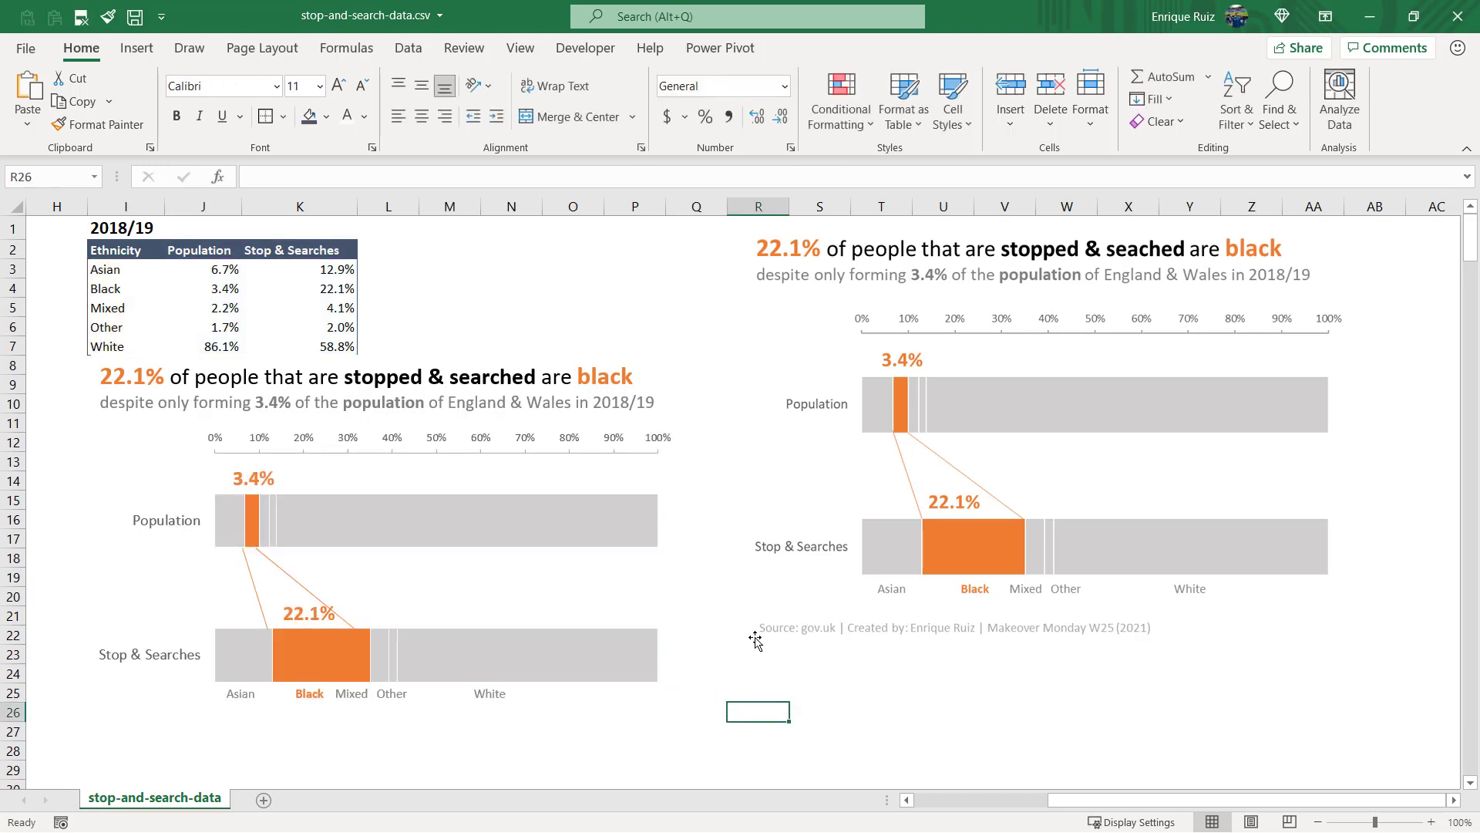
Step: Add a text box crediting gov.uk and Makeover Monday W25 (2021), widened to one line
click(139, 50)
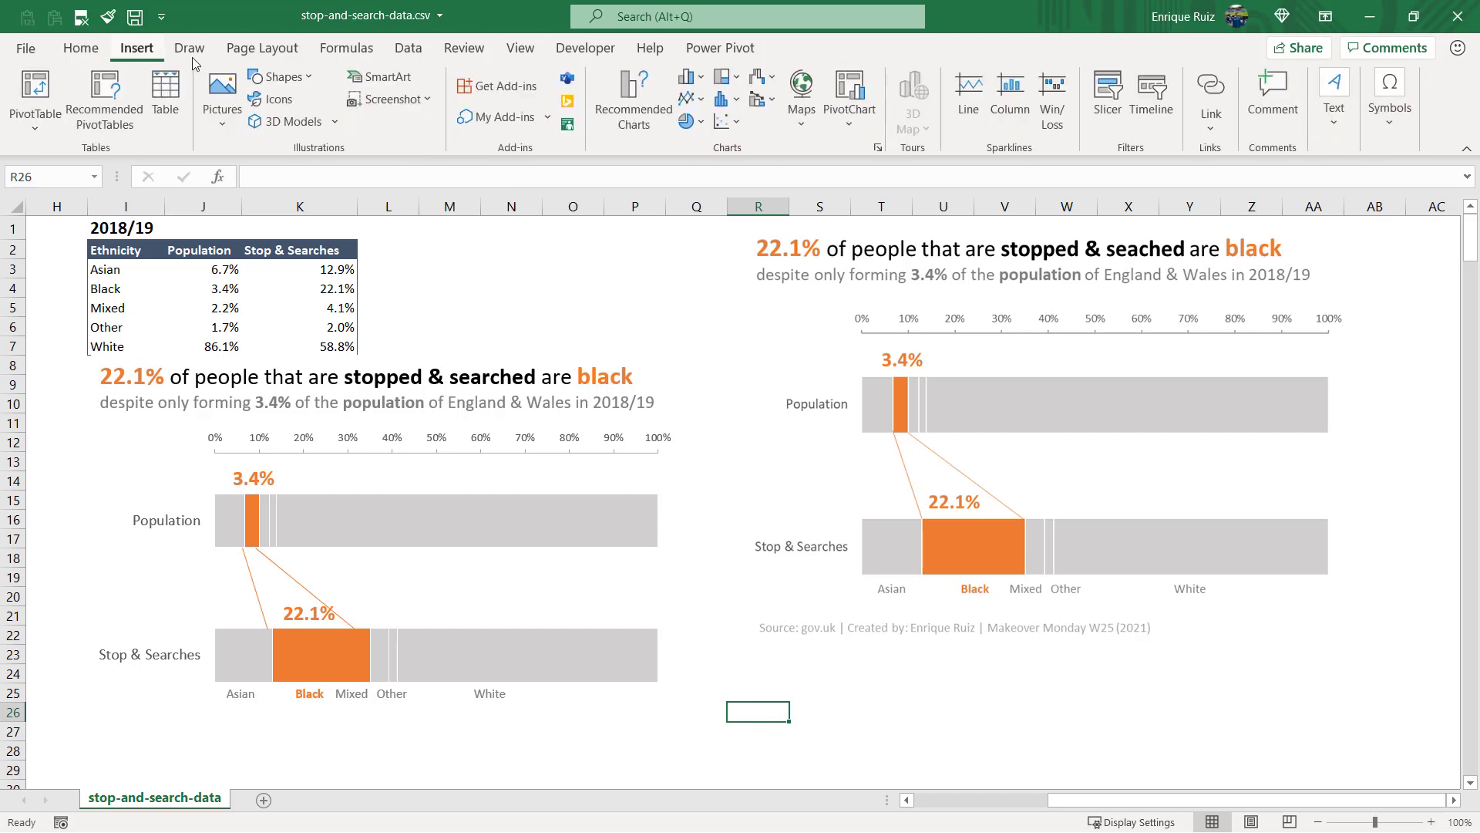
click(279, 80)
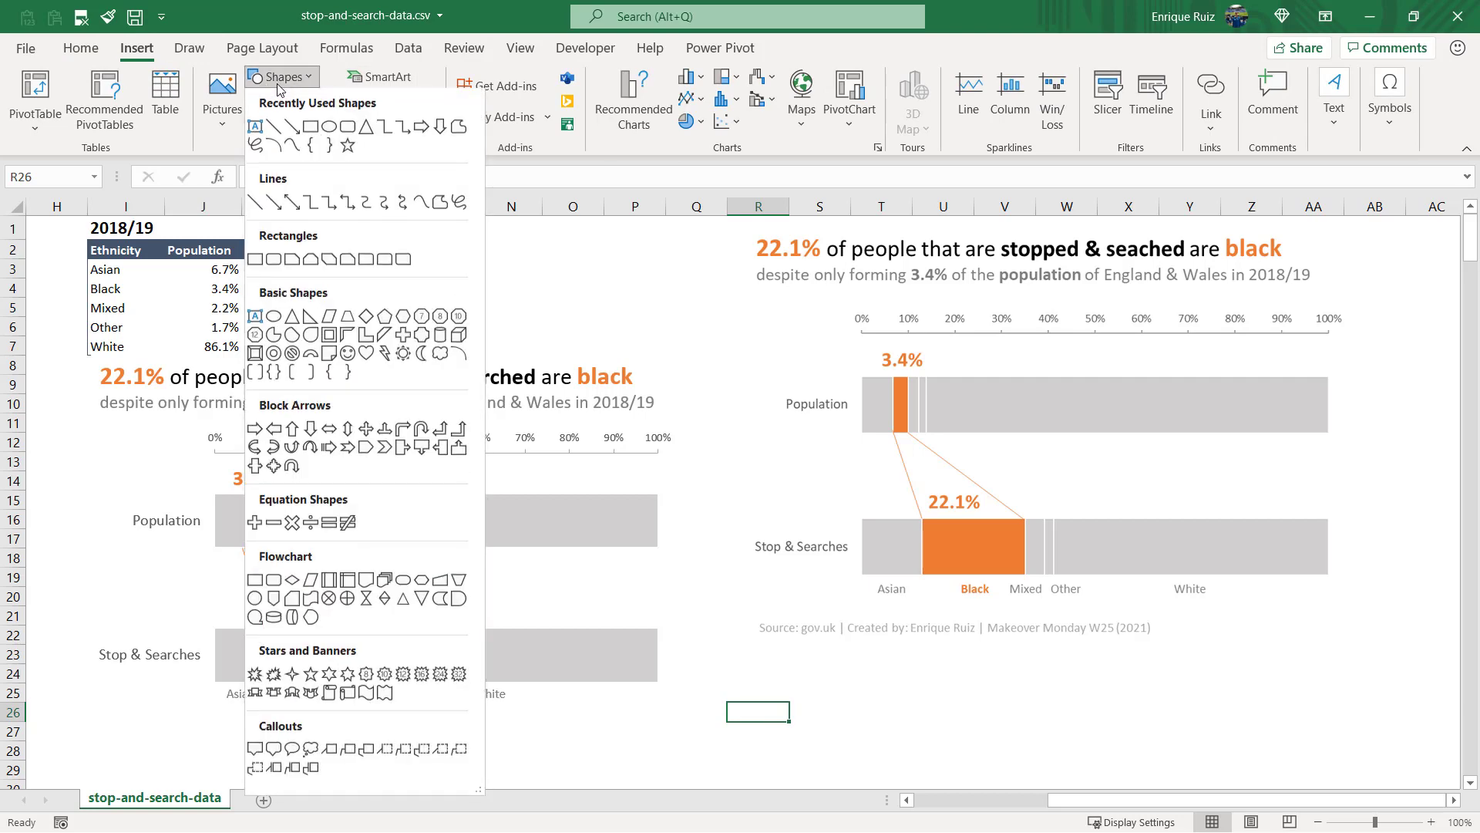
click(254, 126)
drag(374, 244, 705, 268)
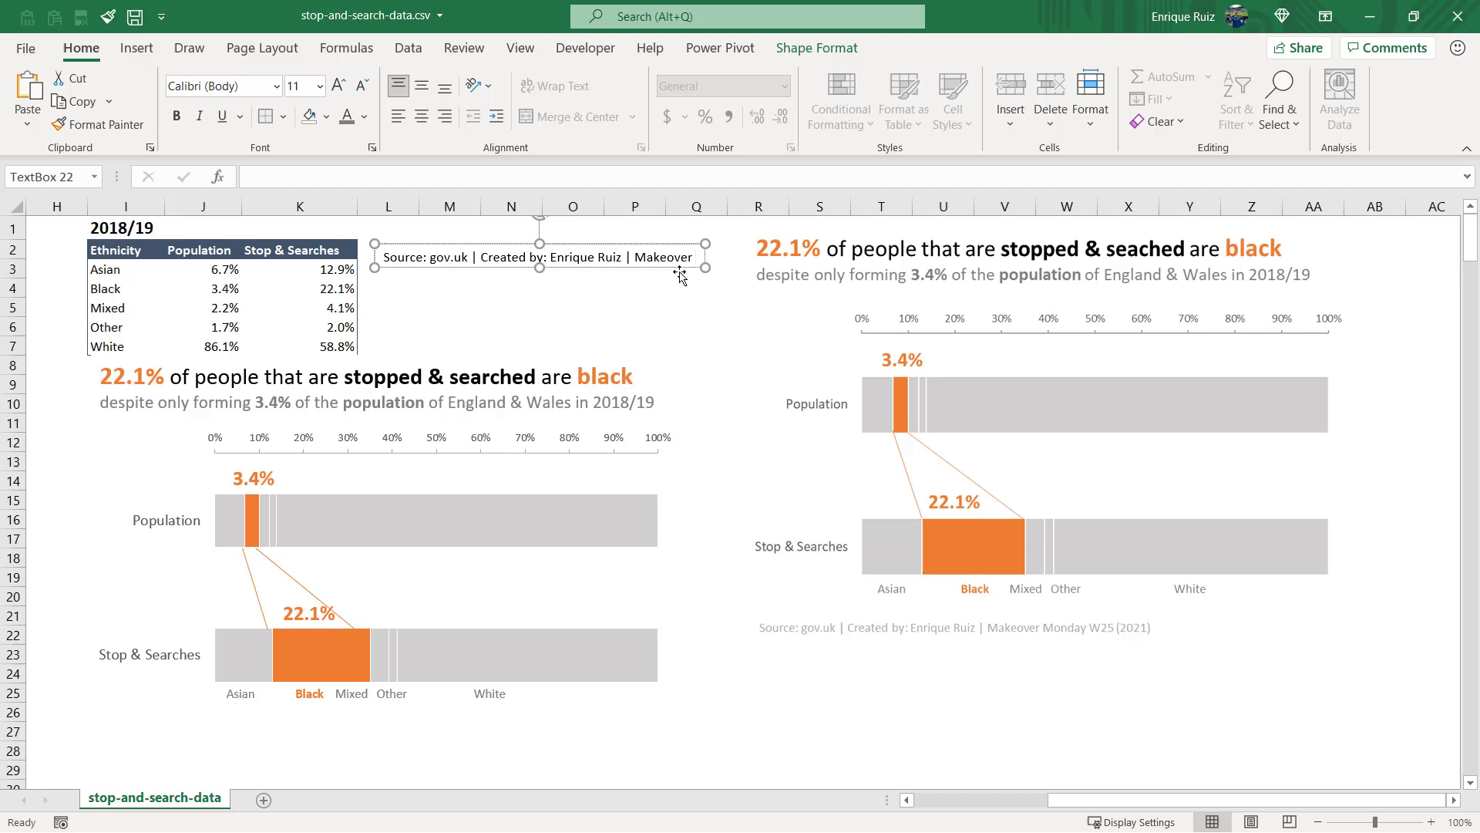
text(Monda)
drag(705, 267, 512, 748)
Step: Colour the source text light grey and position it under the left chart
click(816, 48)
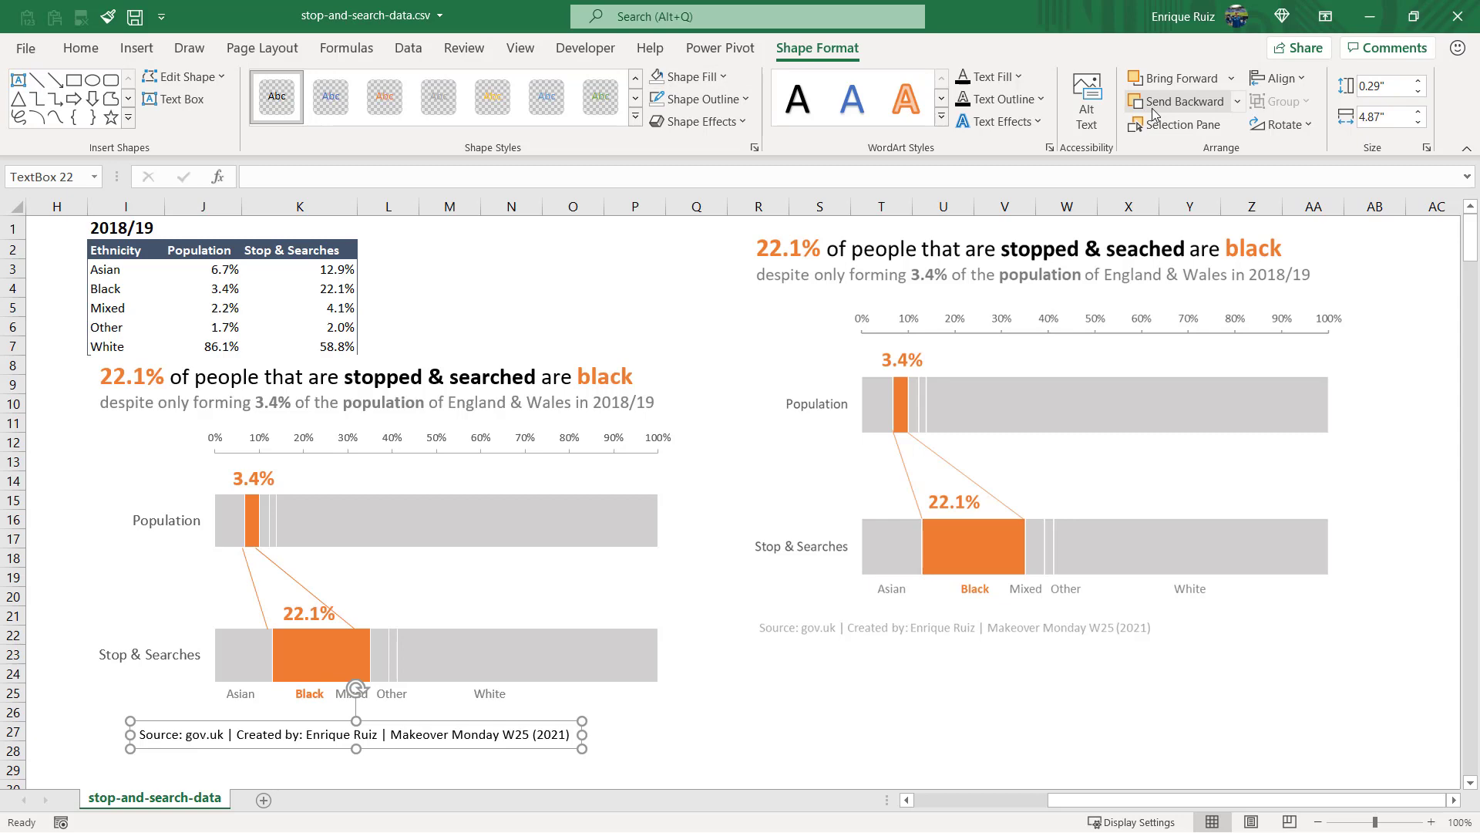
shift+click(178, 571)
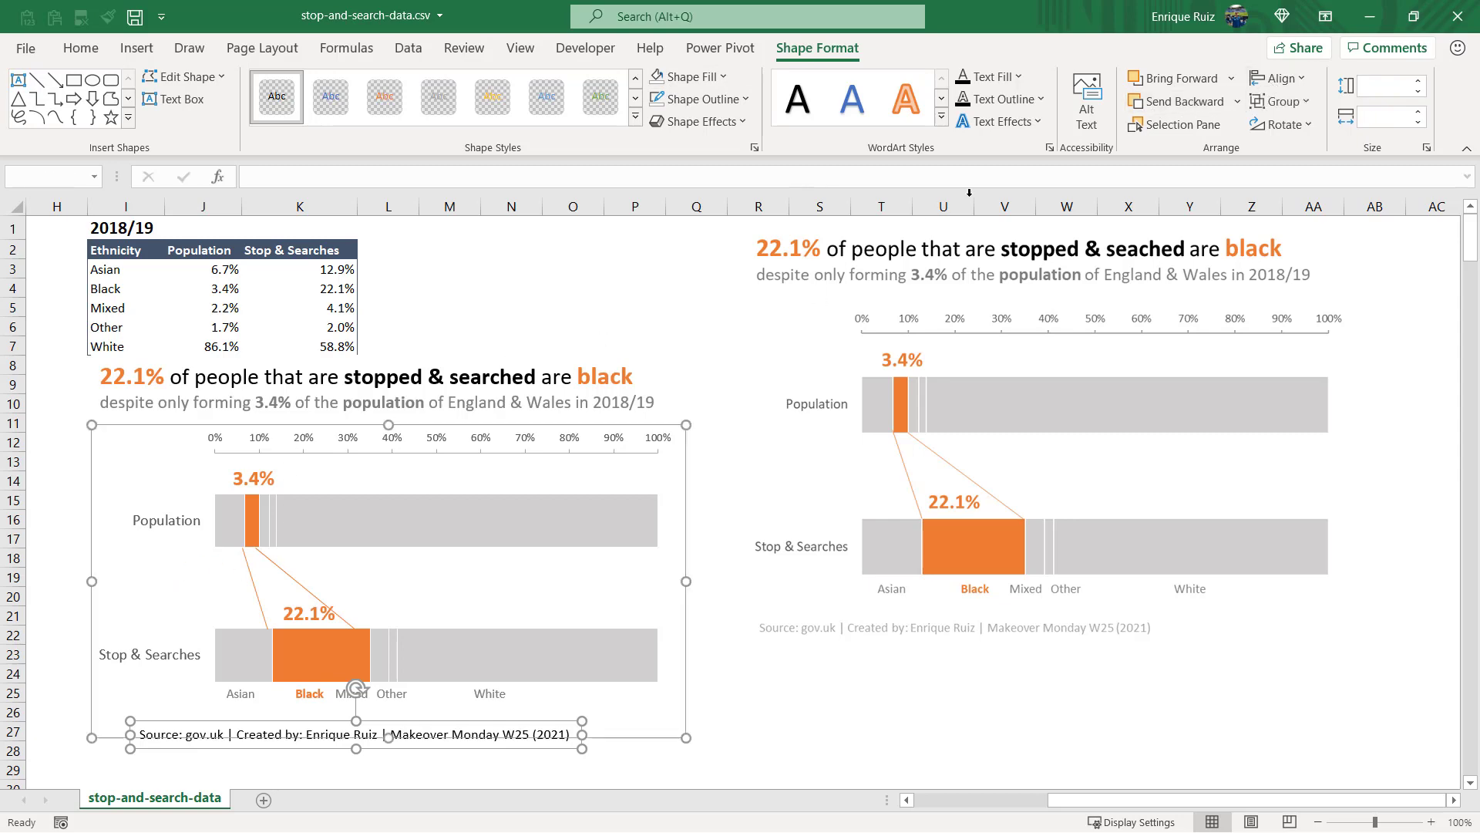
click(1280, 78)
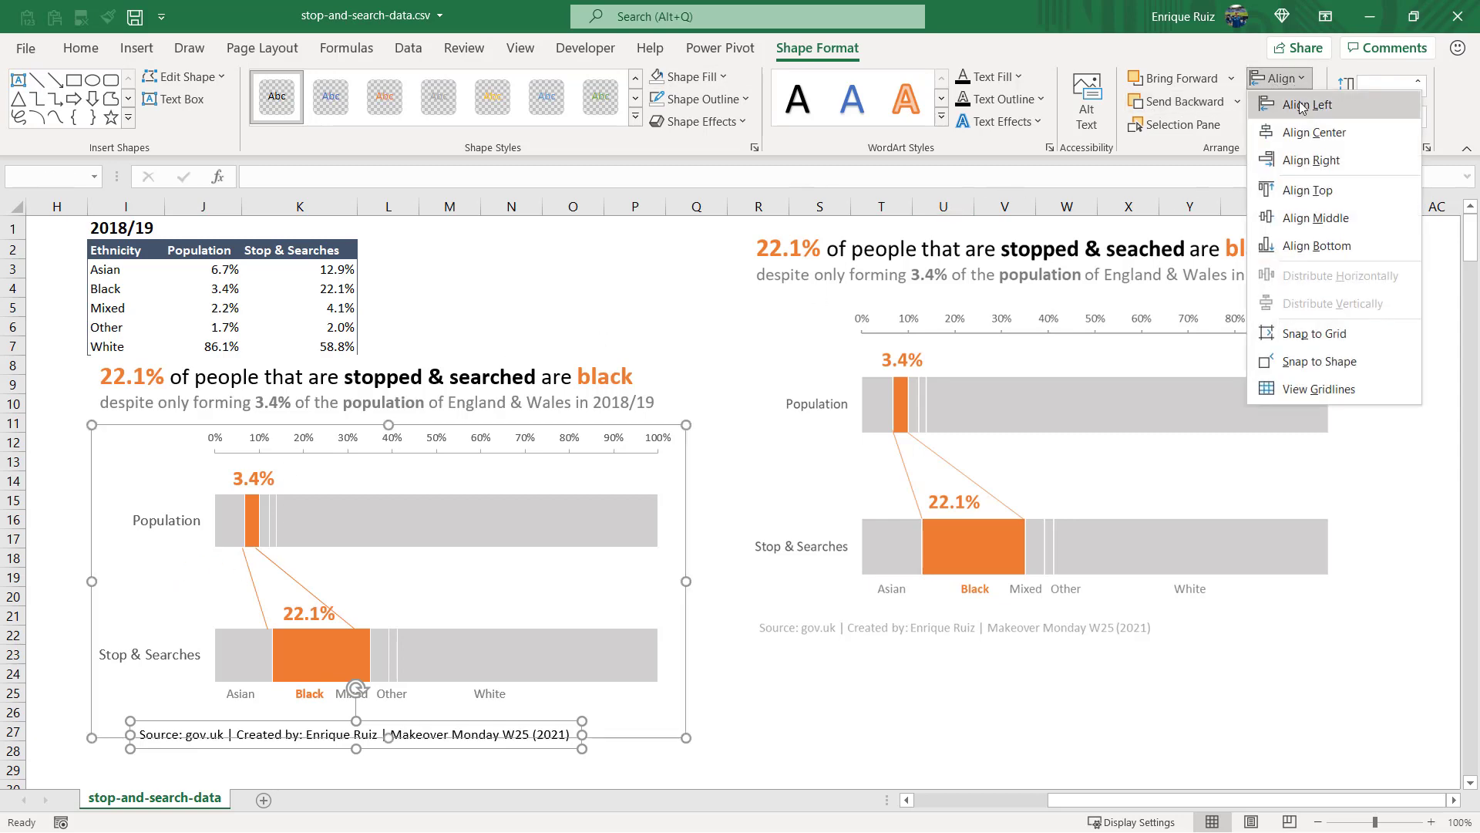
click(479, 767)
click(463, 741)
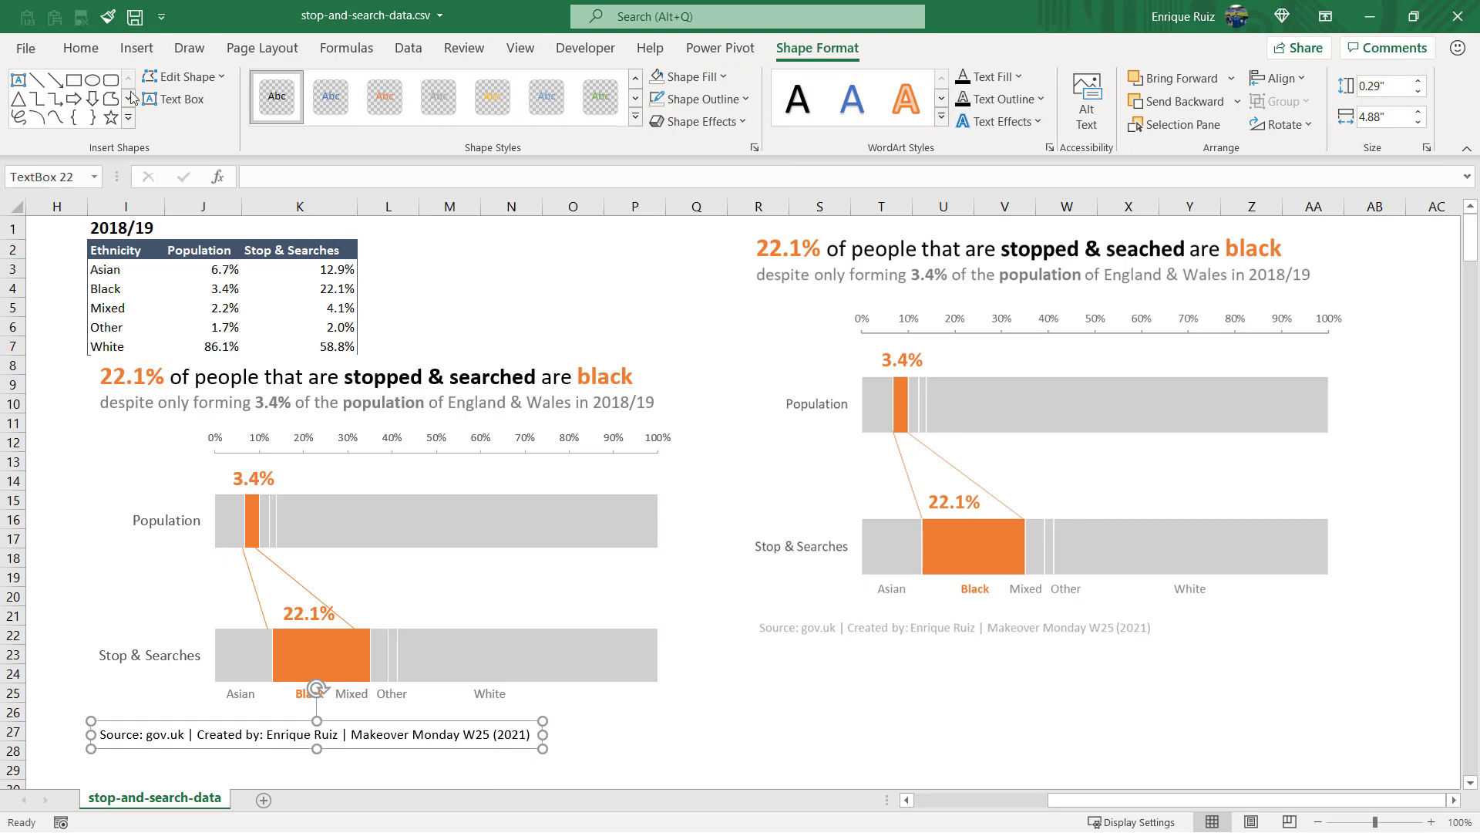
click(81, 48)
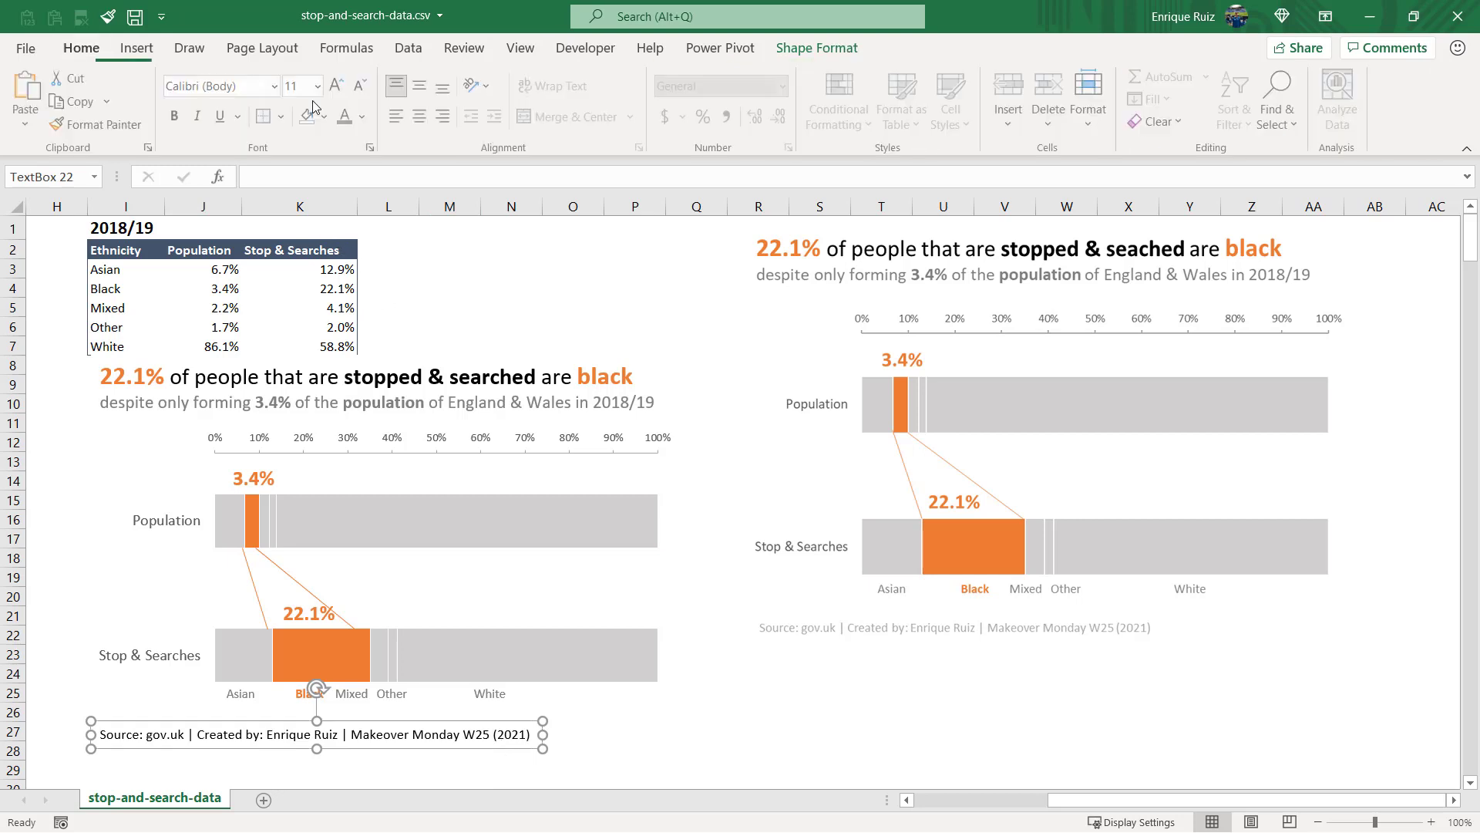
click(364, 116)
click(342, 266)
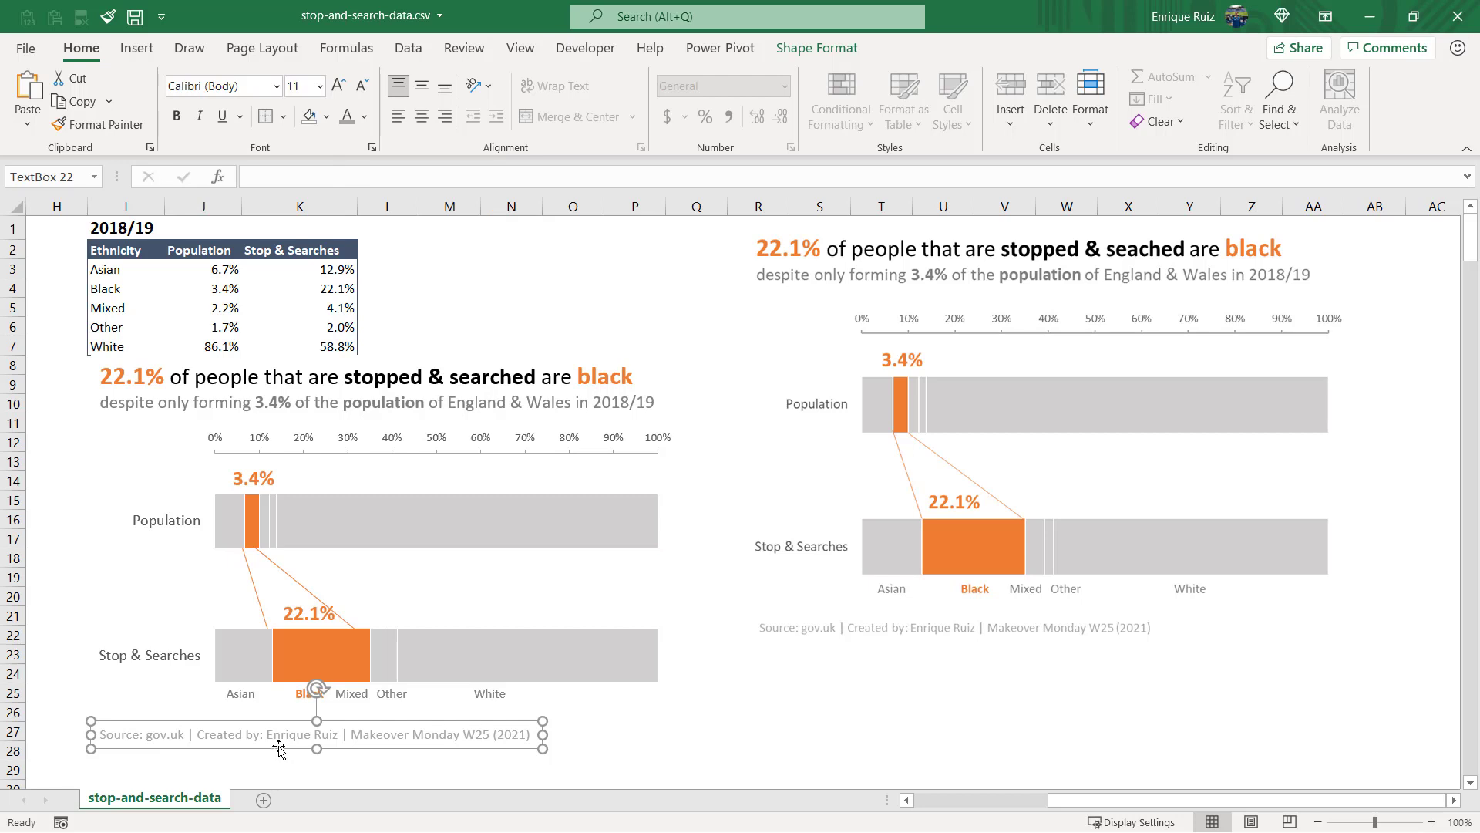
drag(279, 747, 274, 743)
Step: Delete the spare copy of the chart
click(698, 747)
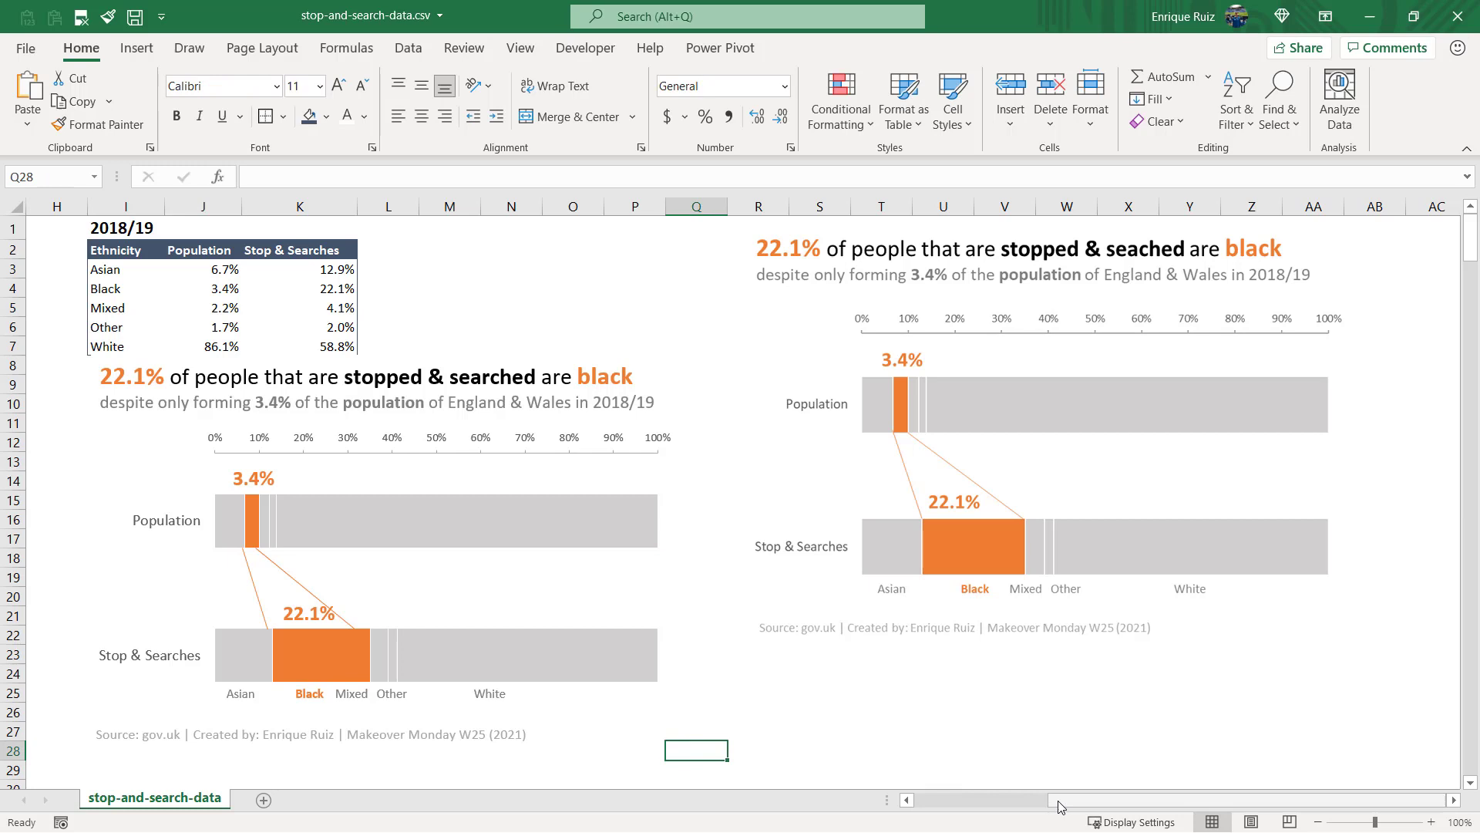
drag(1059, 806, 1027, 807)
drag(1029, 460, 1036, 549)
key(Delete)
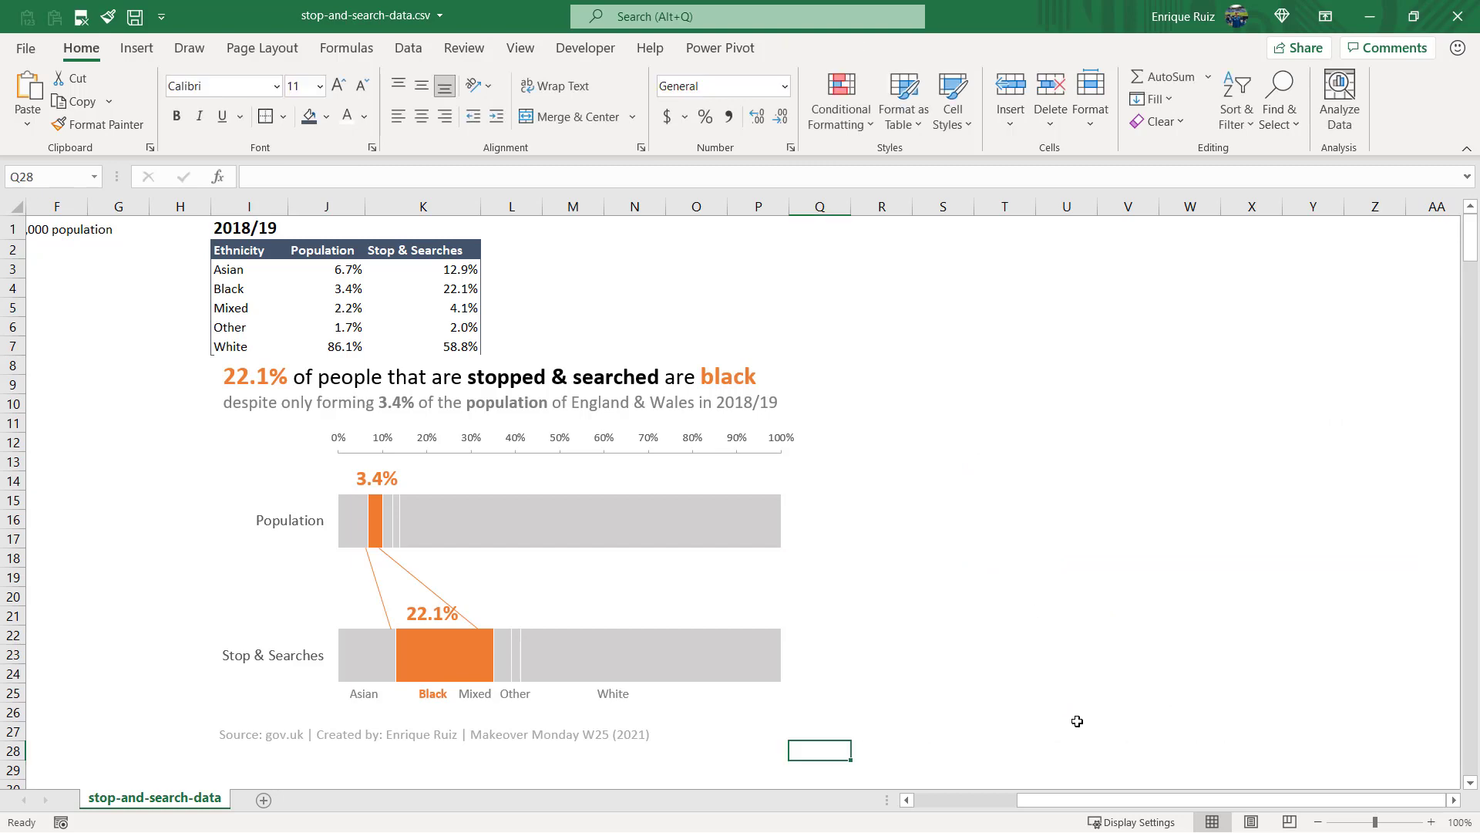
scroll(1078, 718, left, 5)
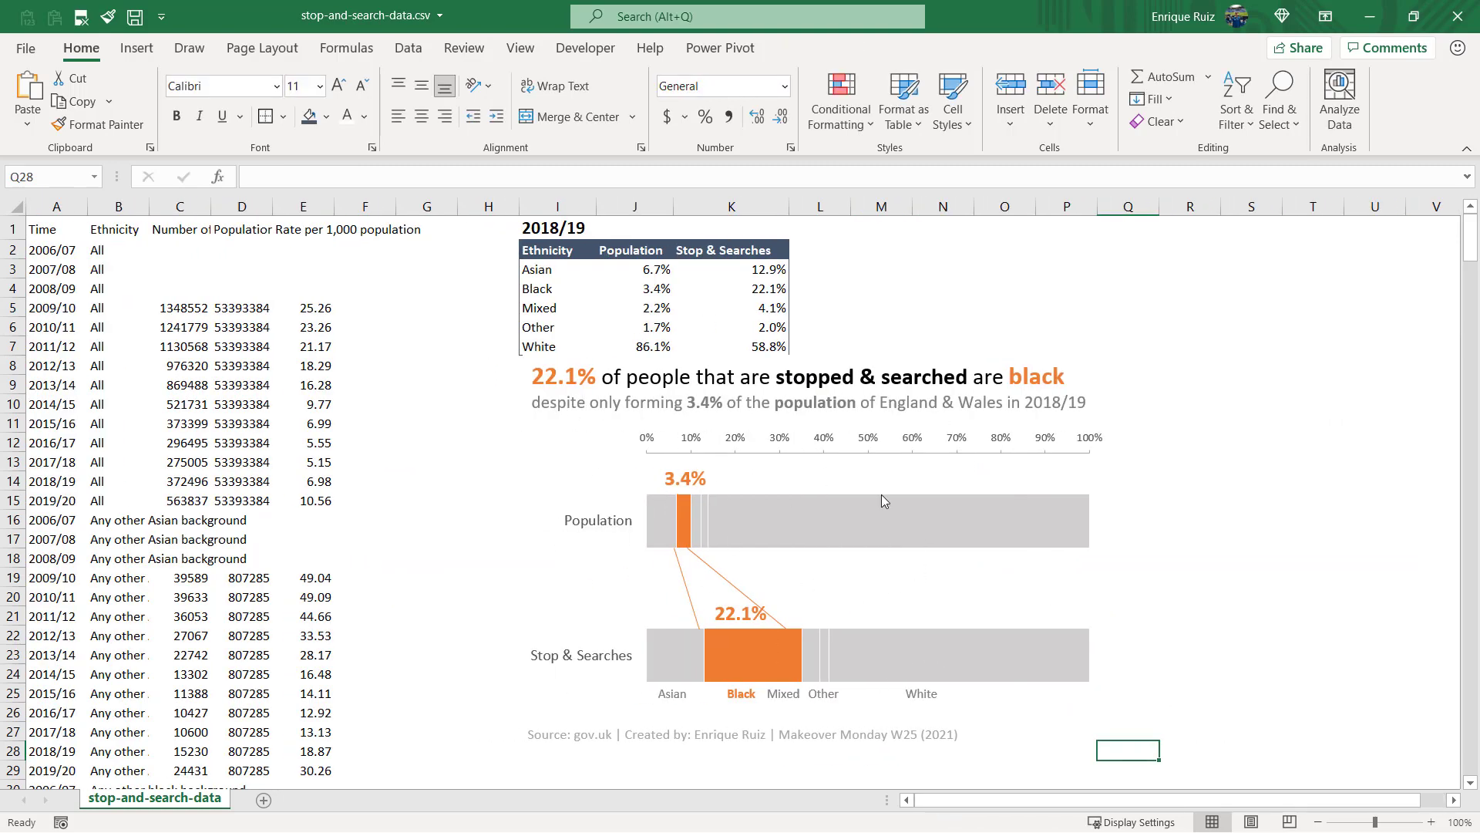
Step: Draw a rectangle covering the whole chart, title and source area
click(137, 48)
click(279, 76)
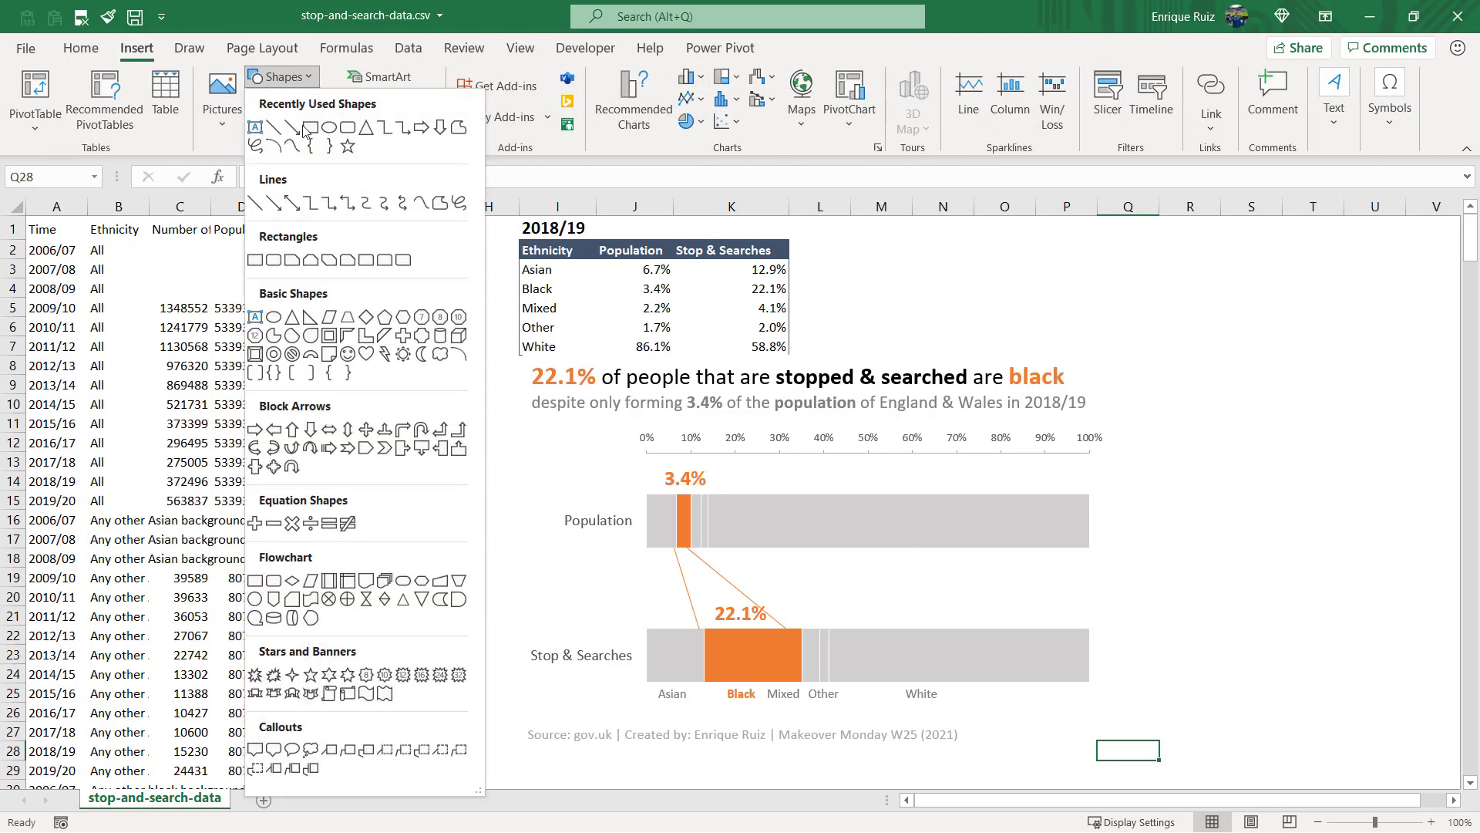
click(311, 129)
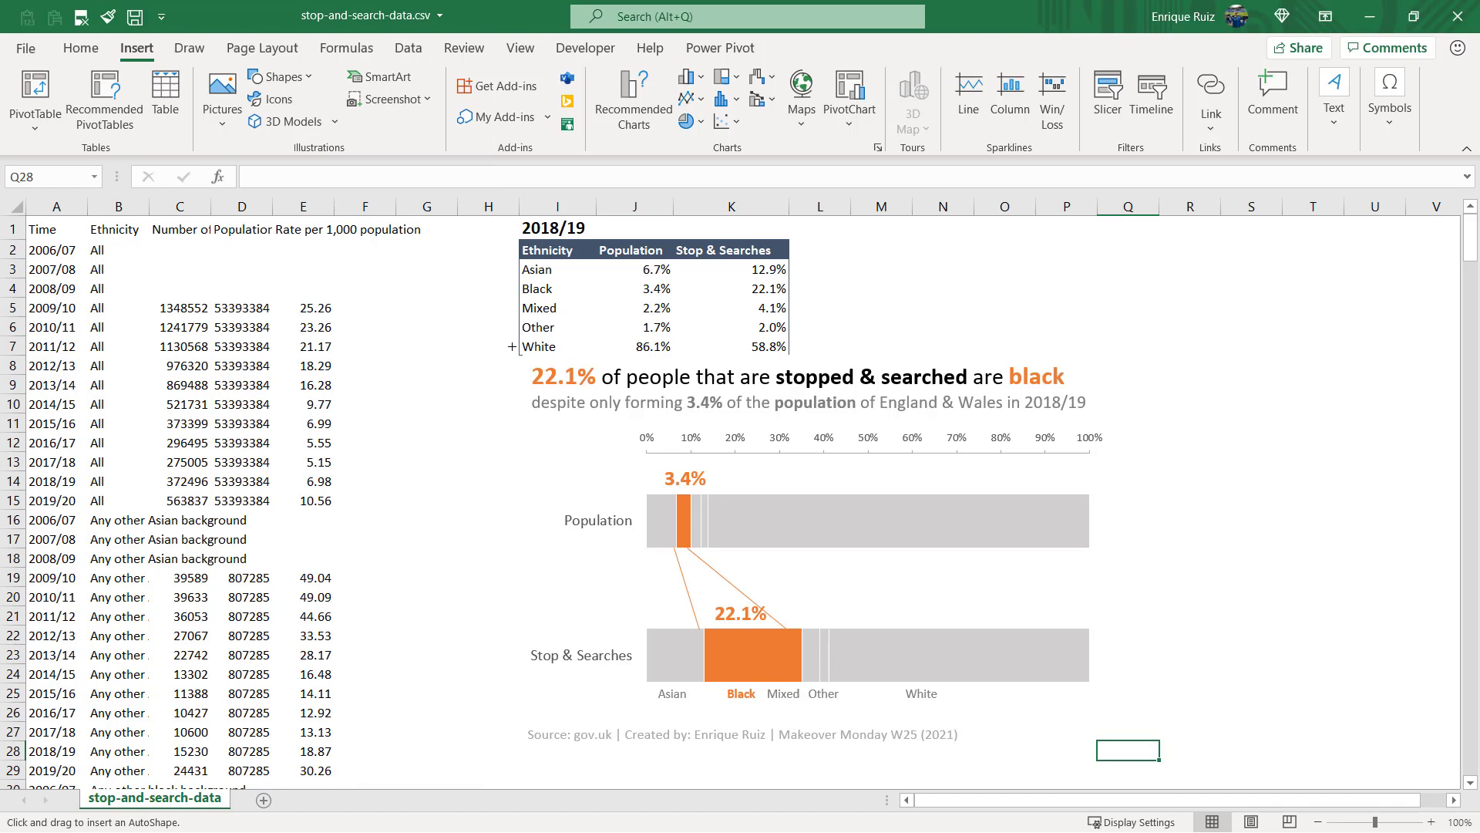
drag(512, 346, 1141, 759)
drag(507, 553, 498, 553)
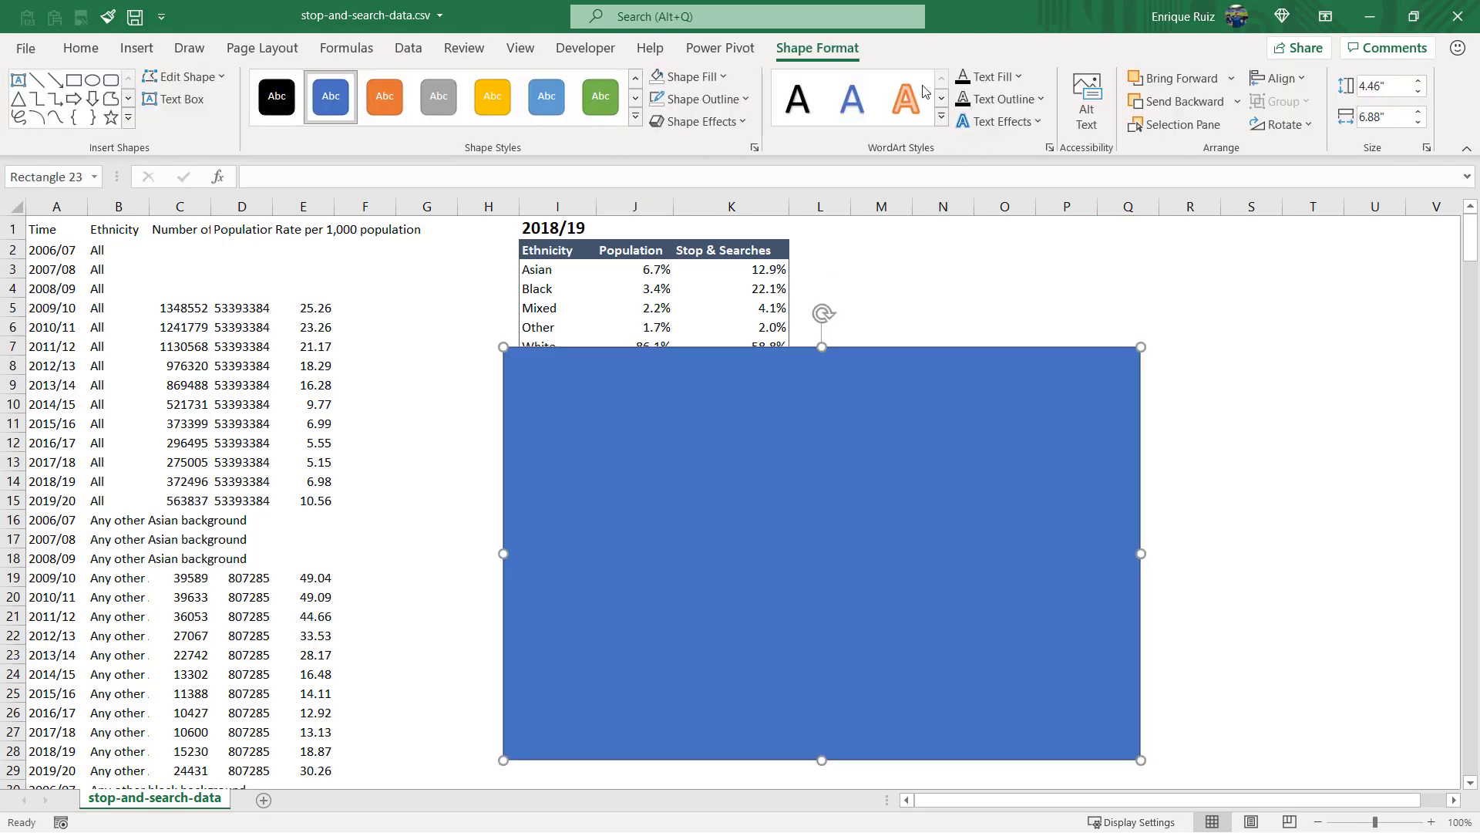
Step: Fill the rectangle white, send it to the back, and open the Selection Pane
click(690, 76)
click(655, 157)
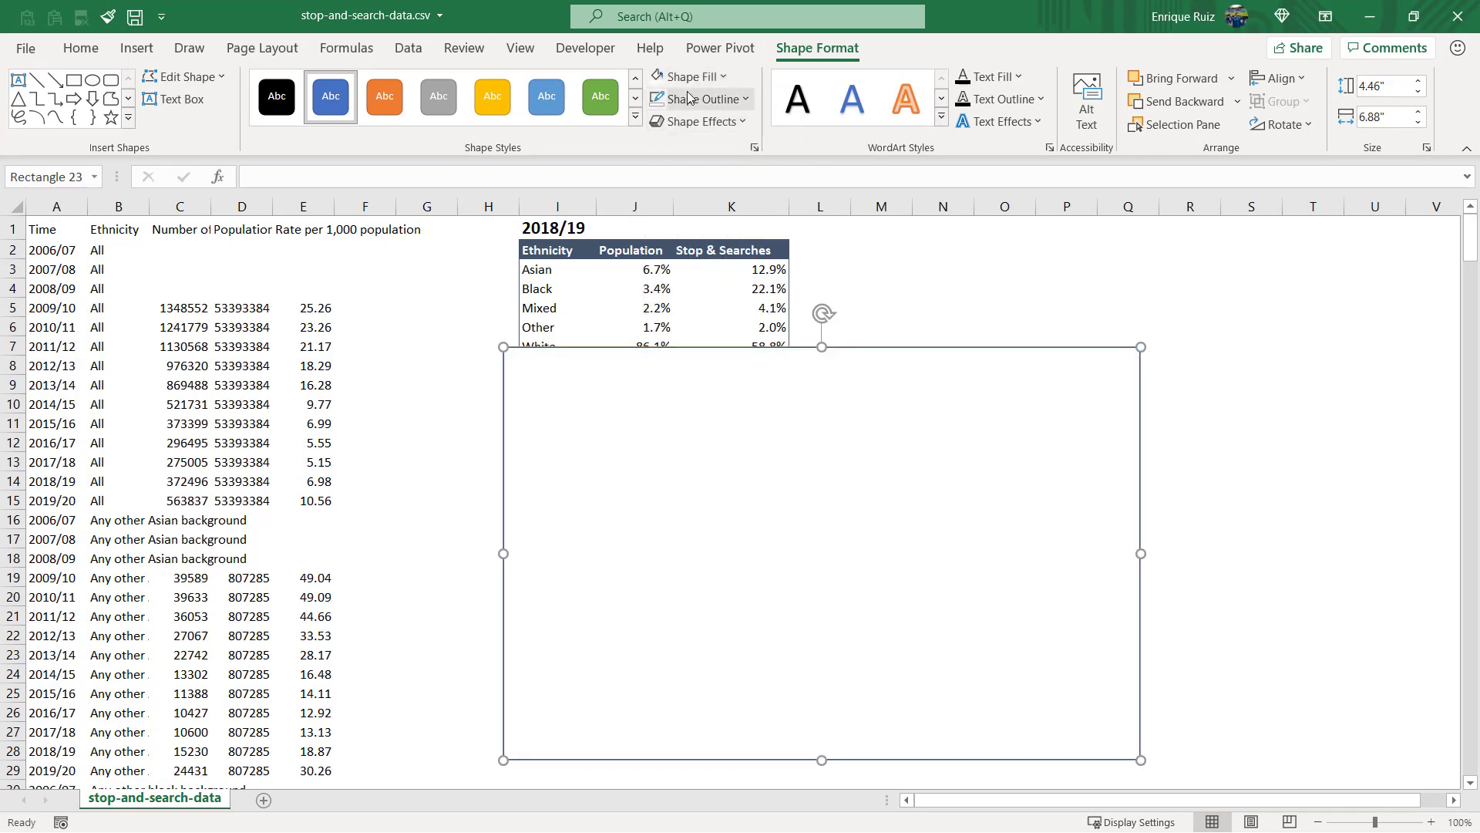
right_click(1030, 478)
click(1083, 579)
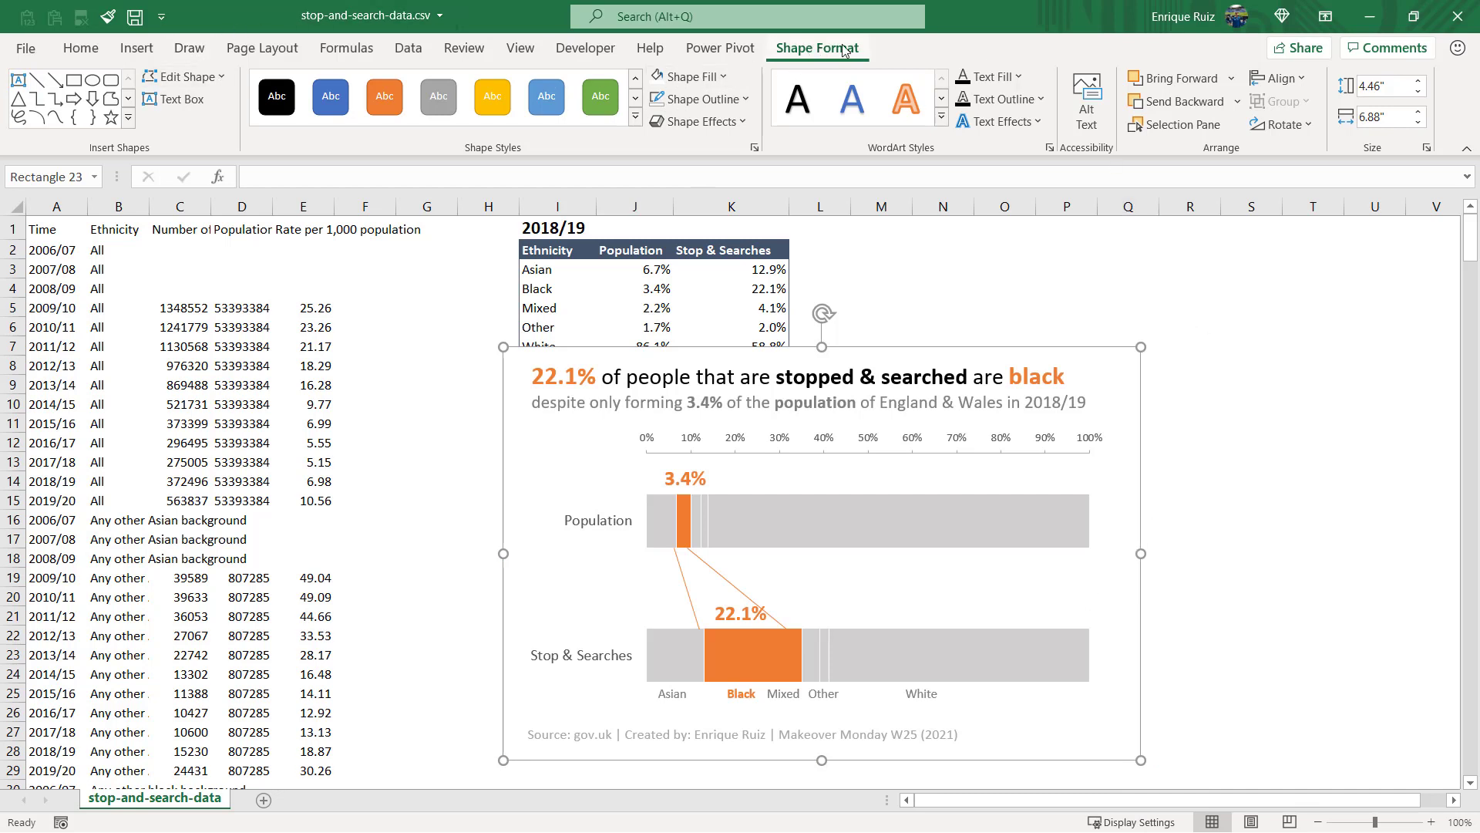
click(1187, 125)
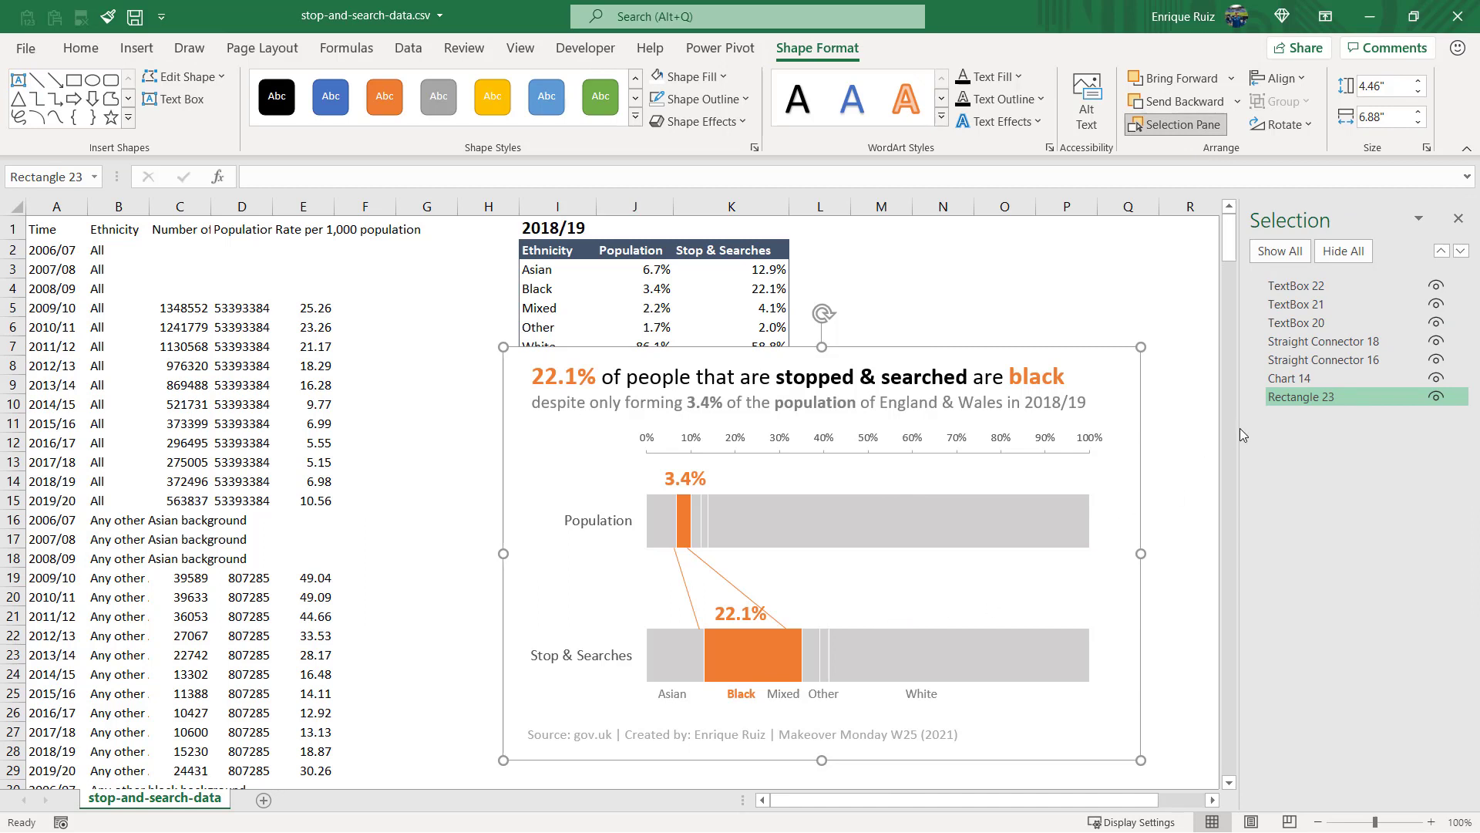
Step: Select Chart 14, both straight connectors and the three text boxes together in the Selection Pane
ctrl+click(1302, 383)
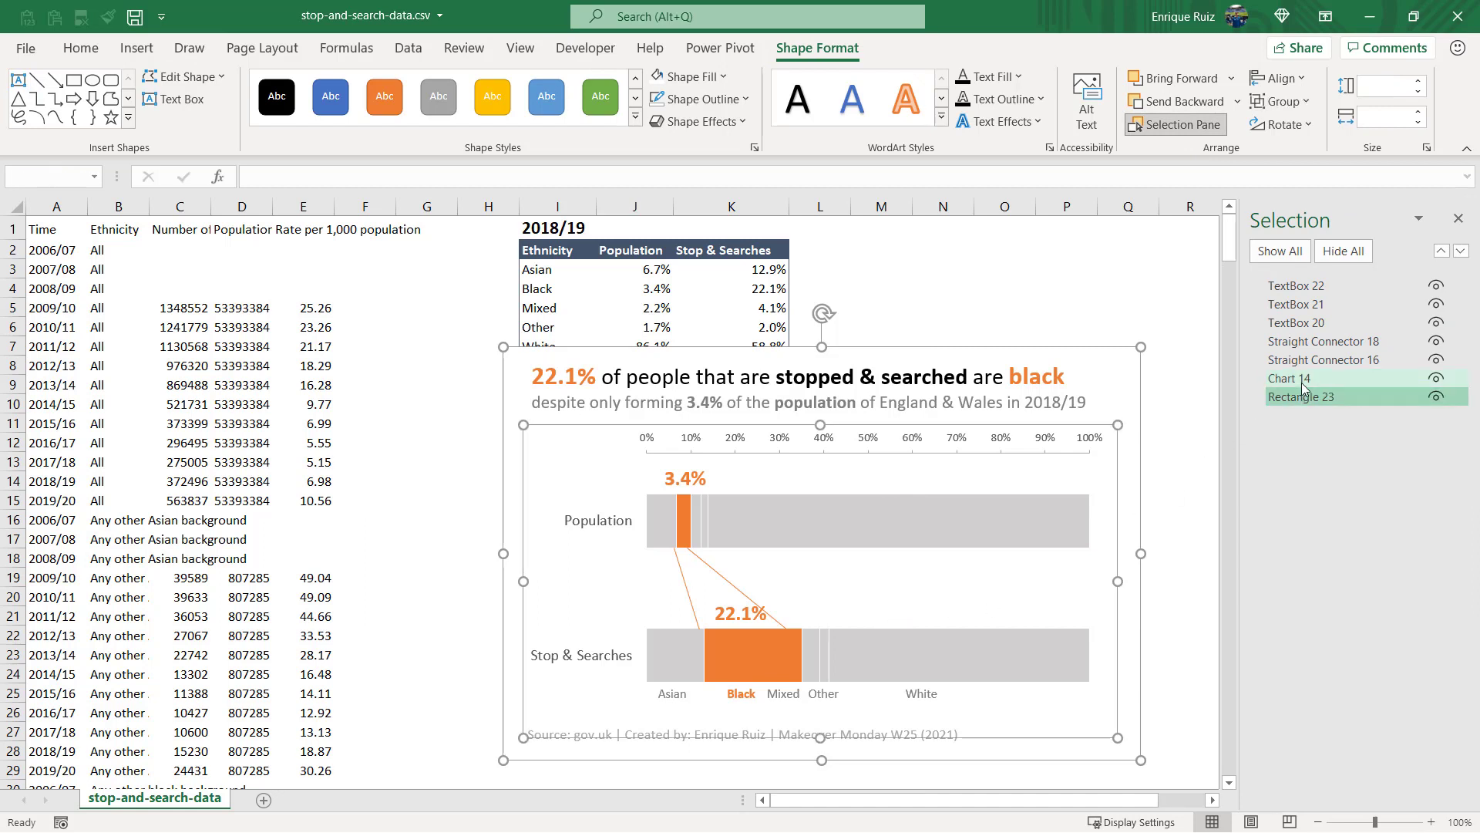
ctrl+click(1309, 361)
ctrl+click(1314, 343)
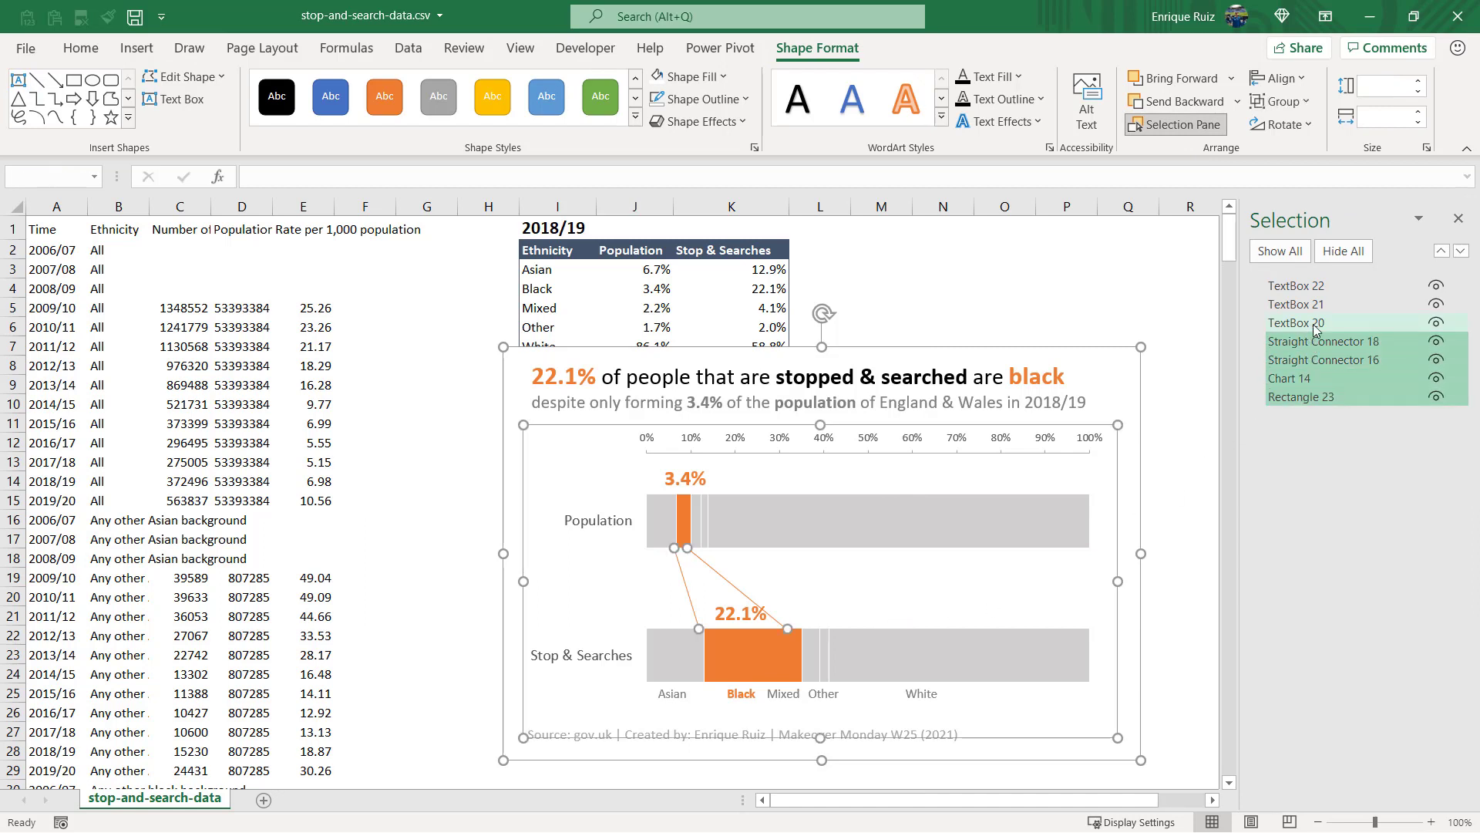
ctrl+click(1315, 323)
ctrl+click(1315, 307)
ctrl+click(1313, 287)
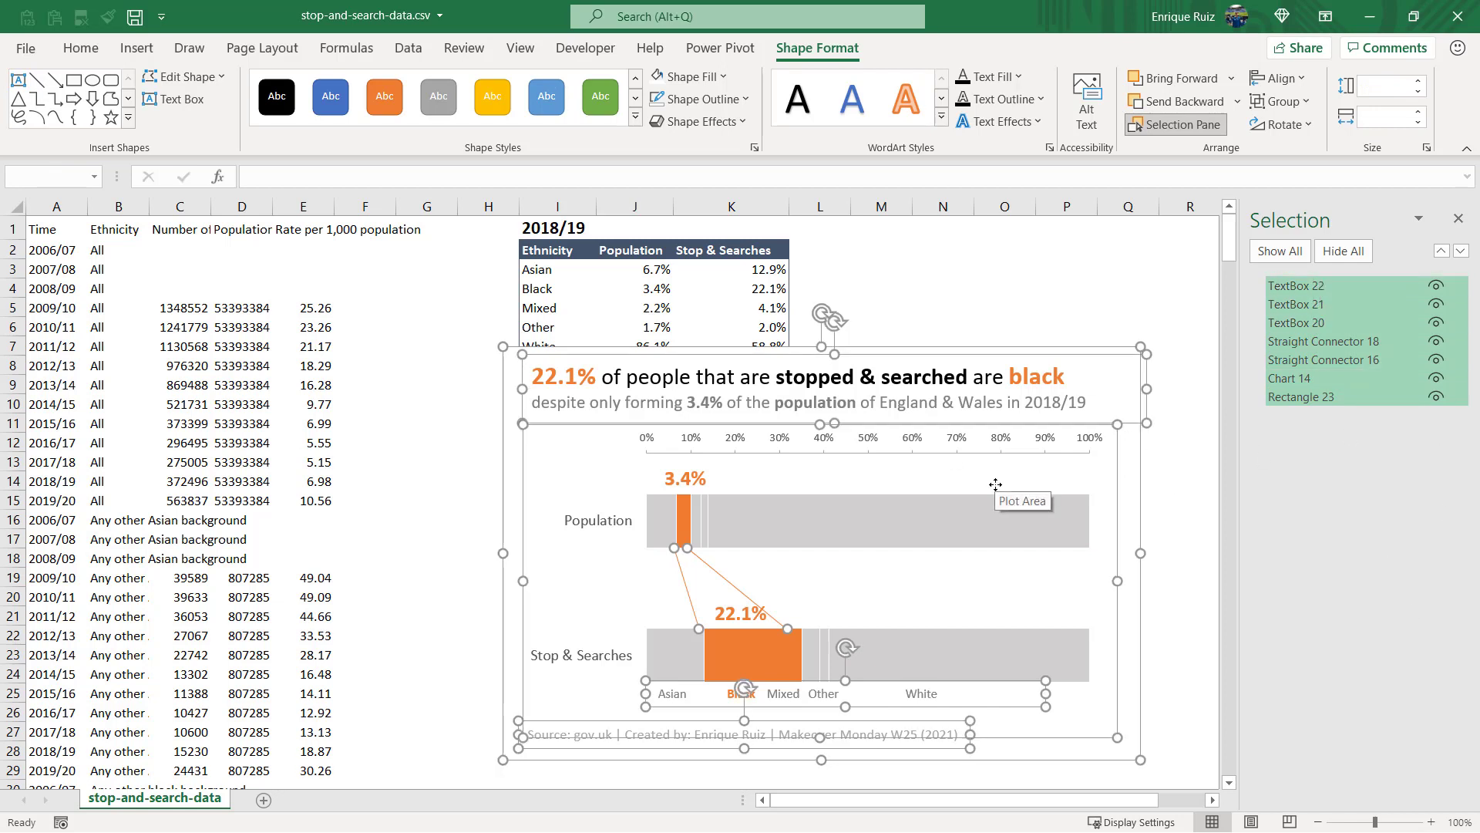
Step: Close the Selection Pane and paste the copied graphic as one picture
click(1172, 420)
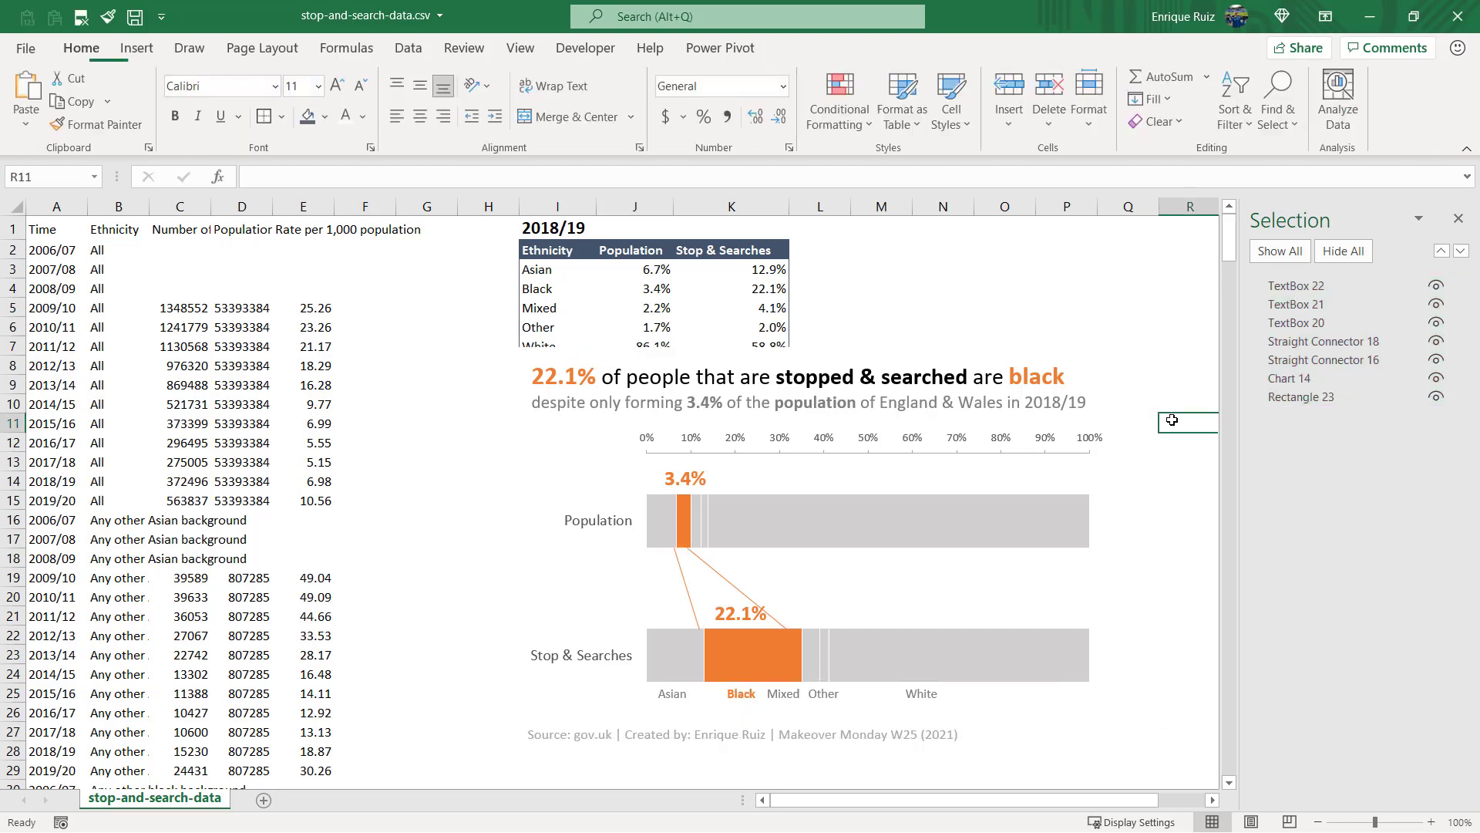
click(1458, 219)
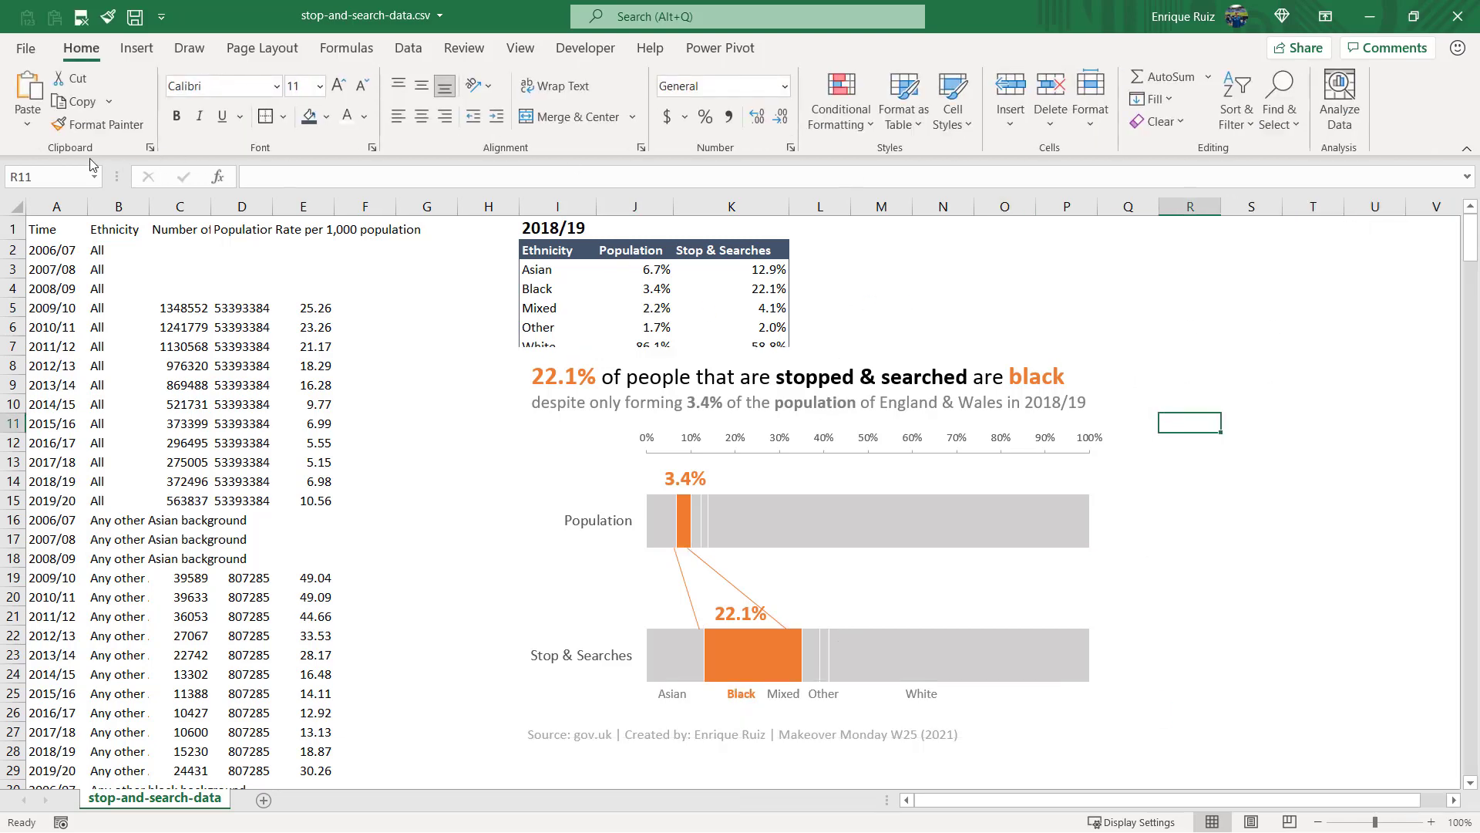
click(28, 124)
click(83, 181)
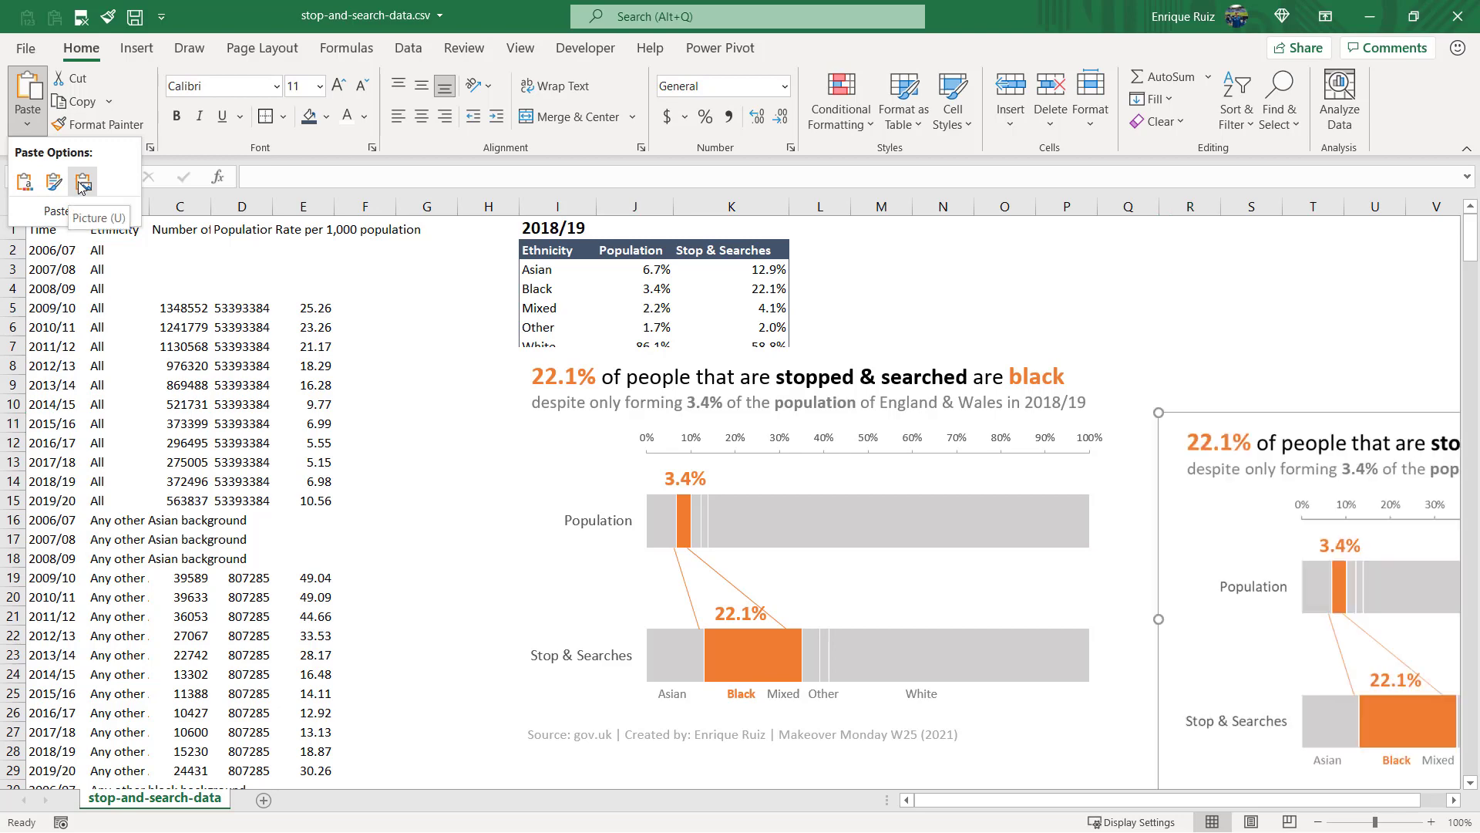
Step: Move the pasted picture over the original chart, then remove the test picture
drag(1316, 605, 424, 461)
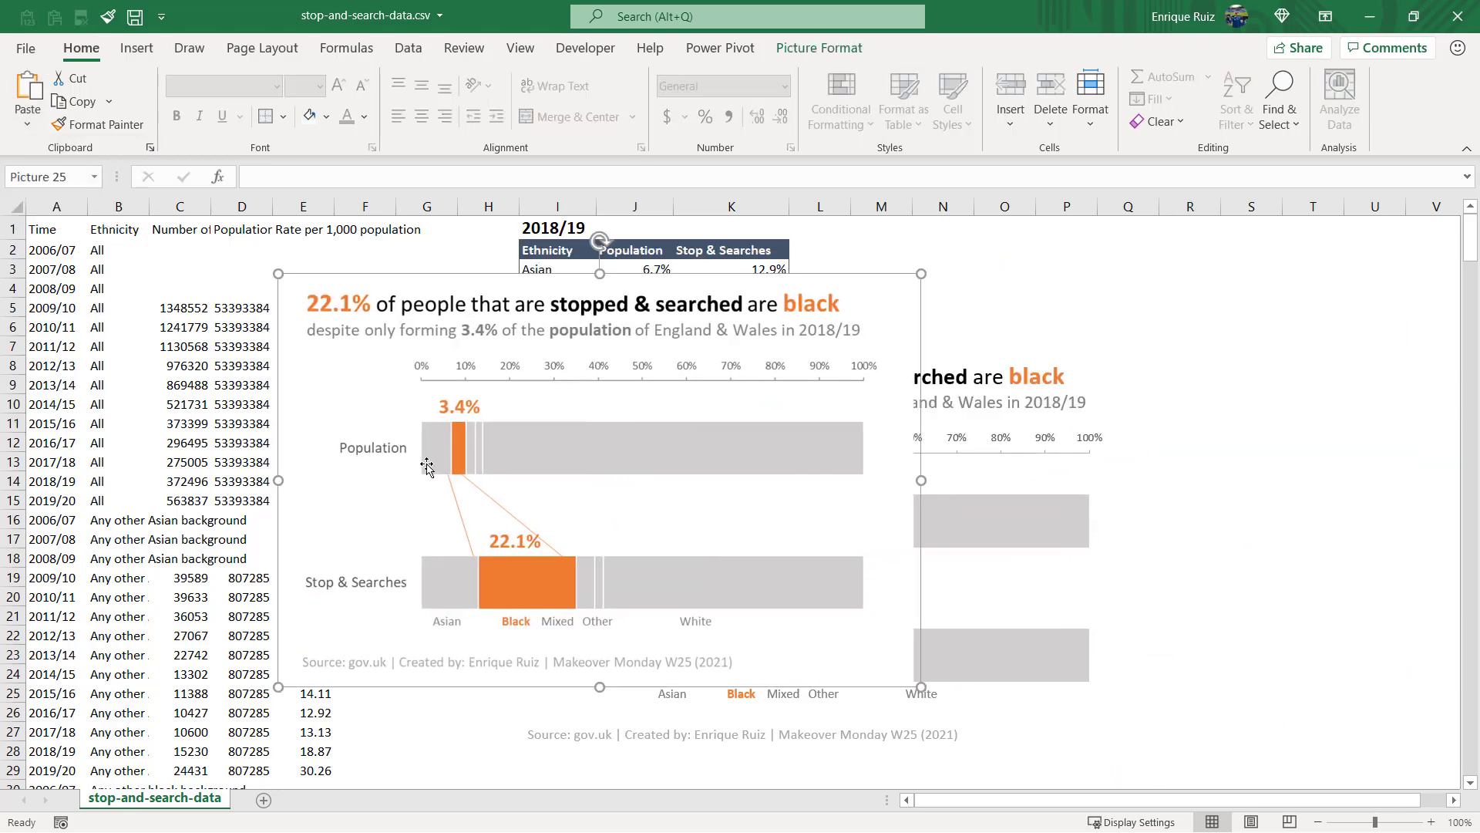
click(466, 458)
drag(610, 452, 678, 454)
right_click(675, 455)
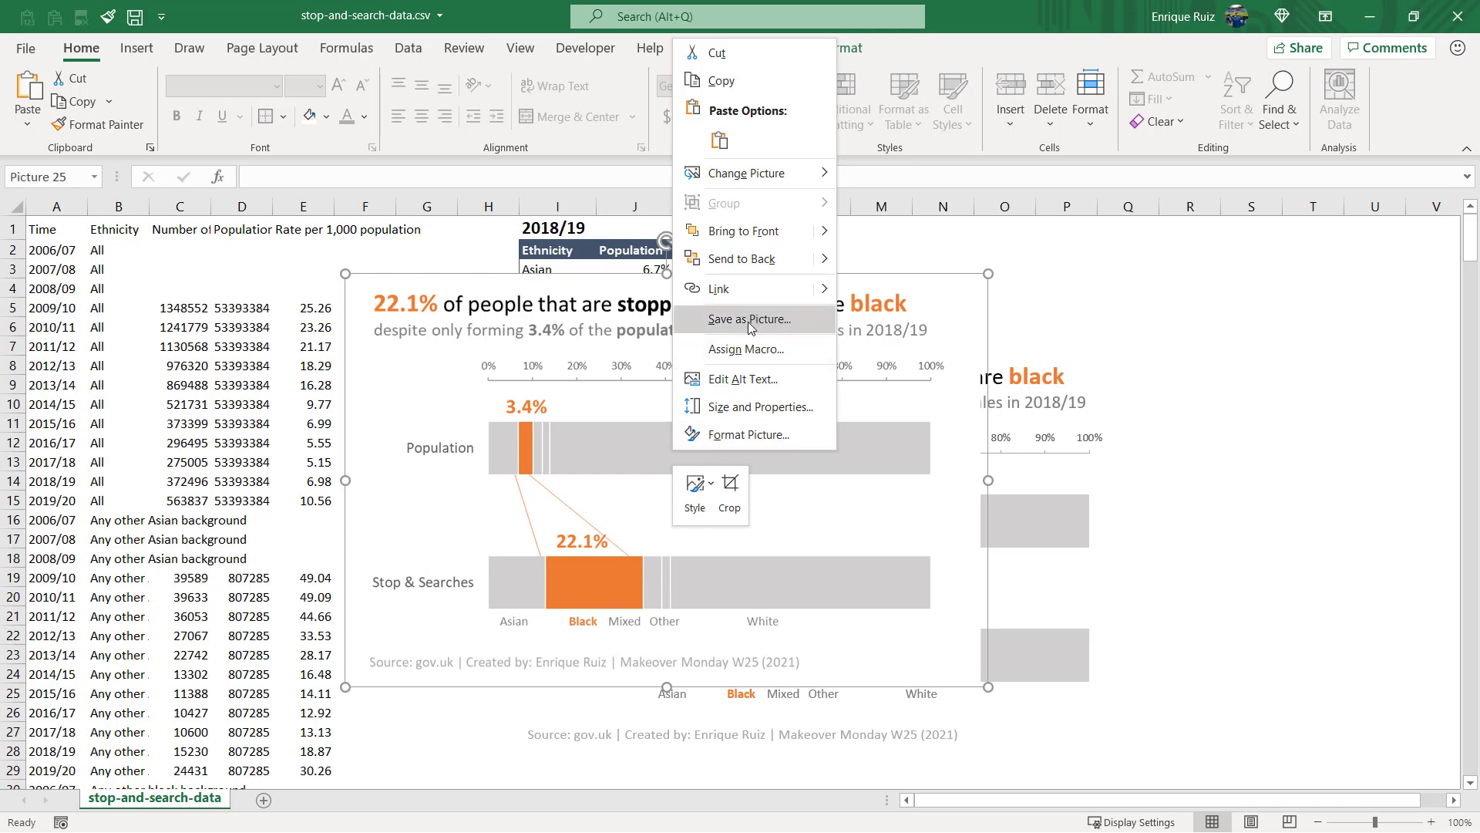
click(933, 381)
drag(871, 414, 770, 426)
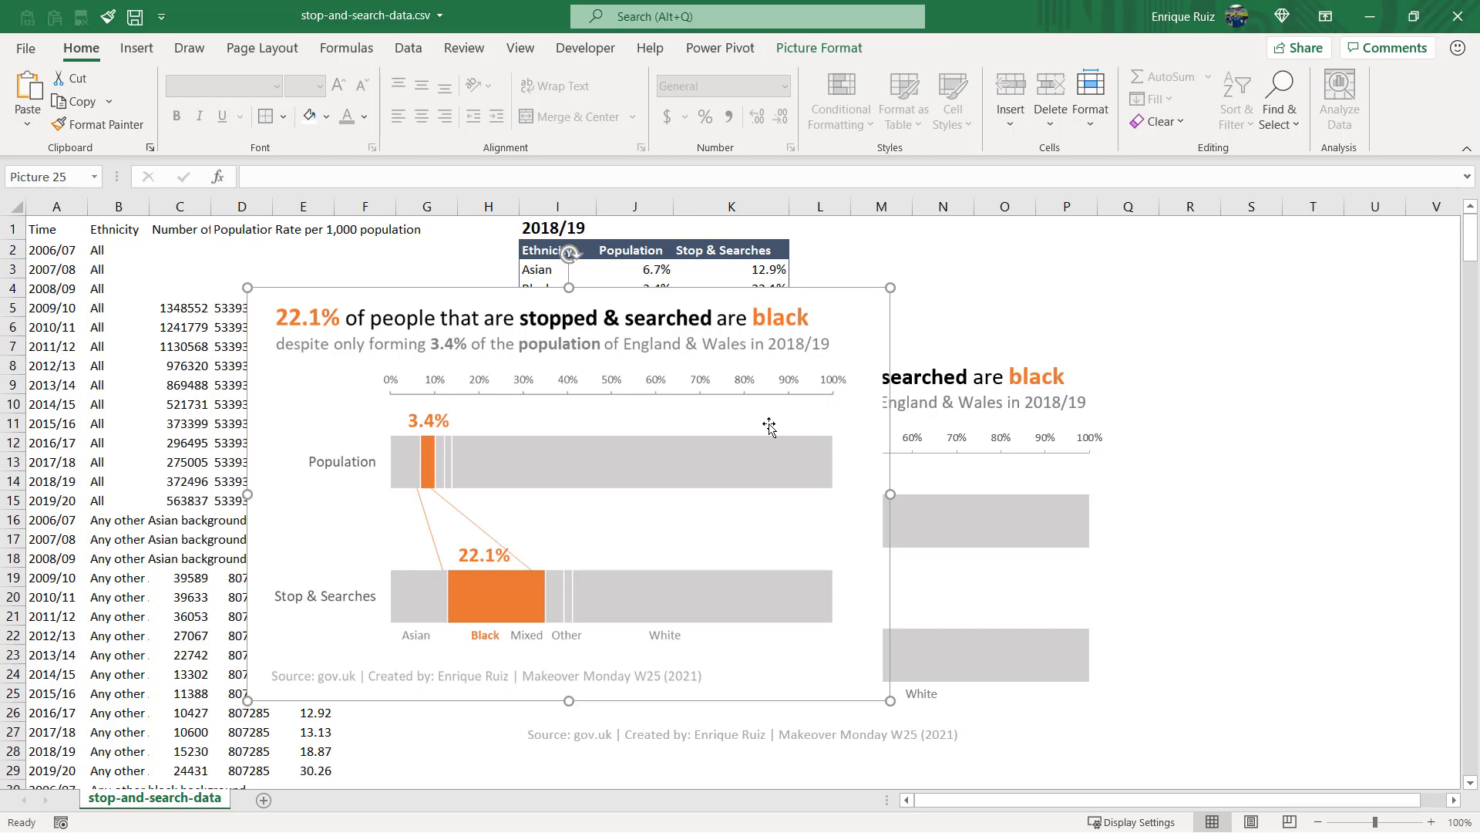
drag(678, 430, 906, 463)
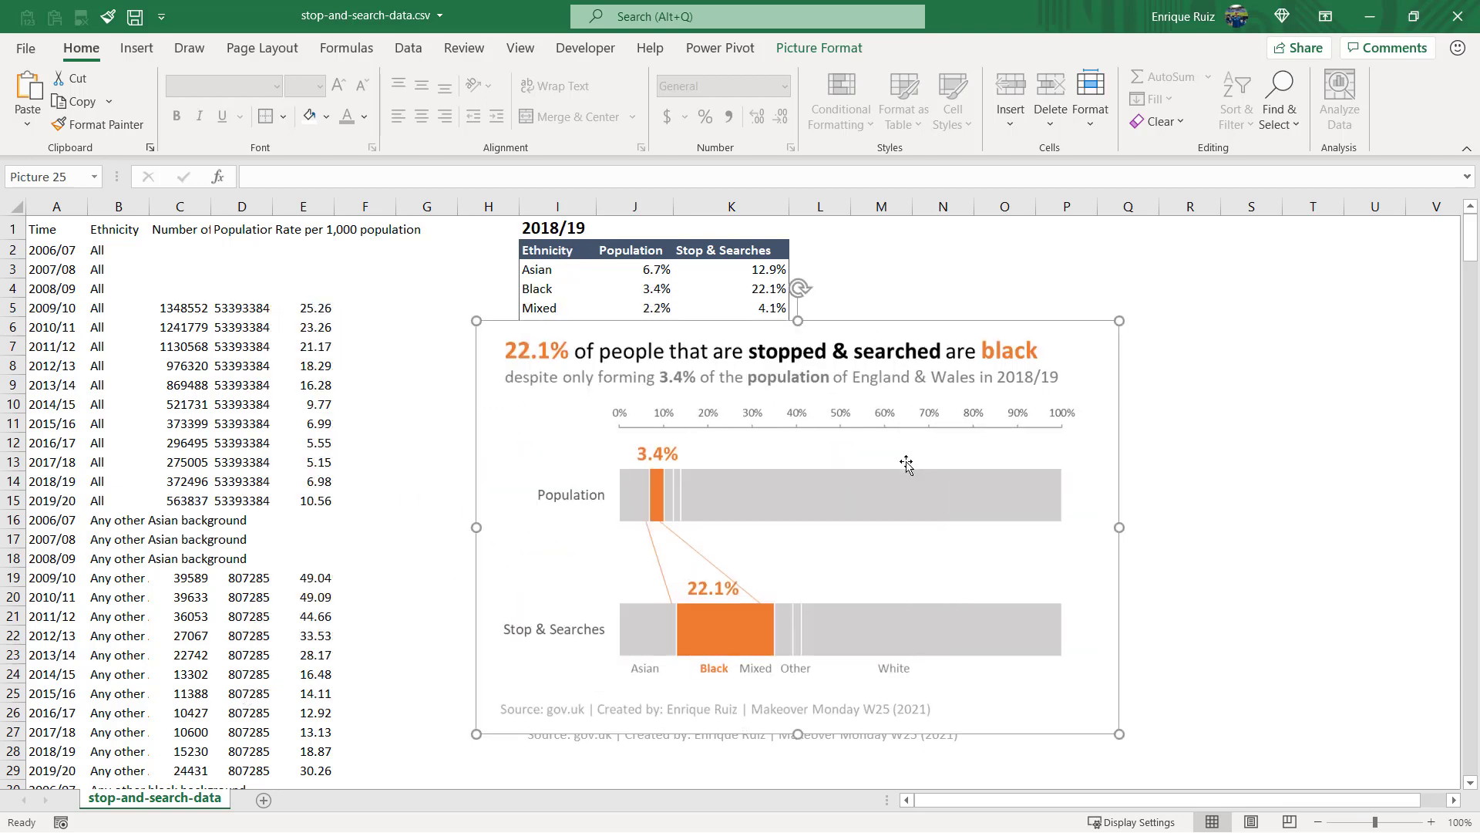
key(Escape)
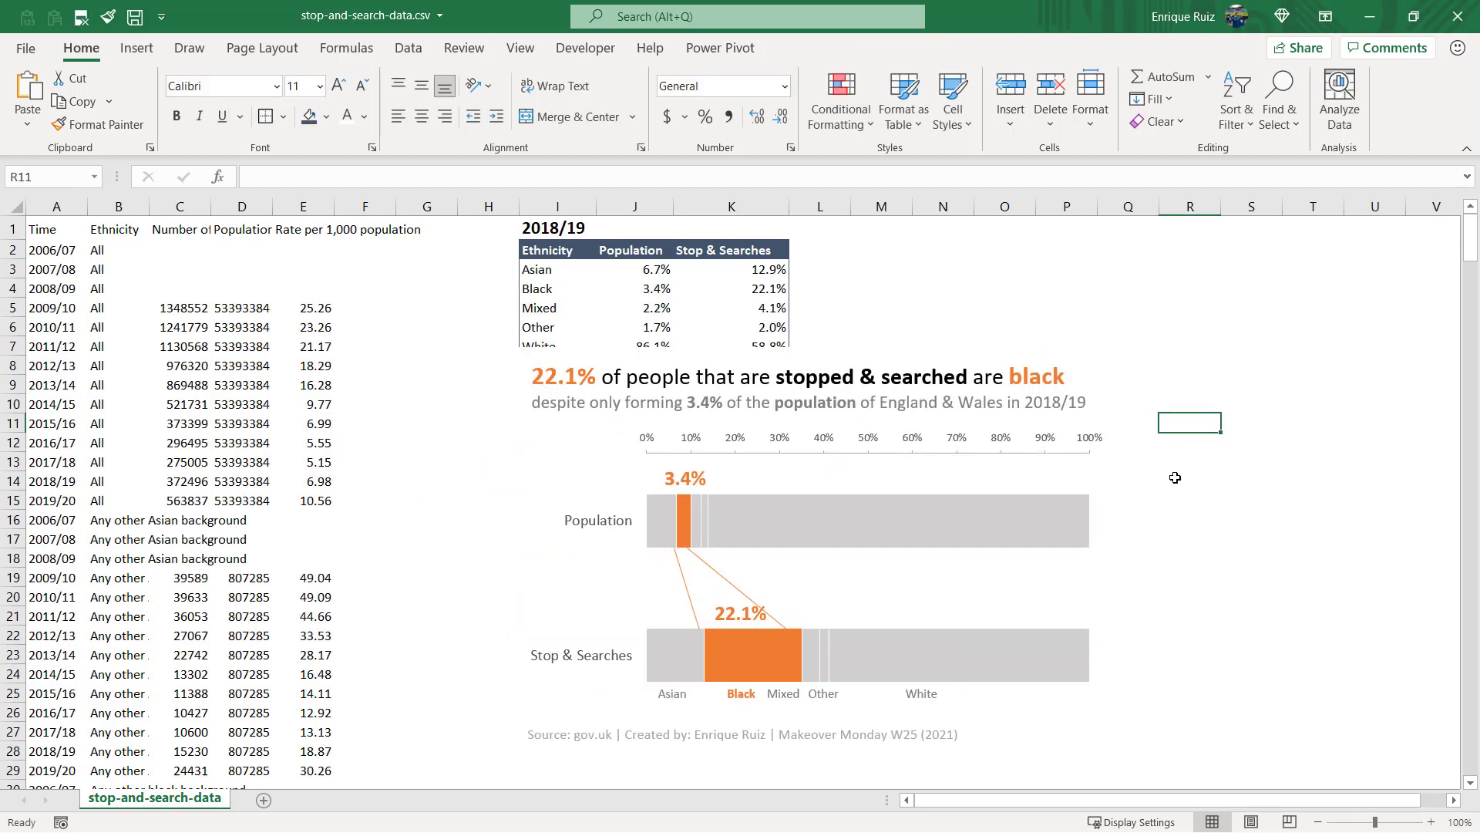